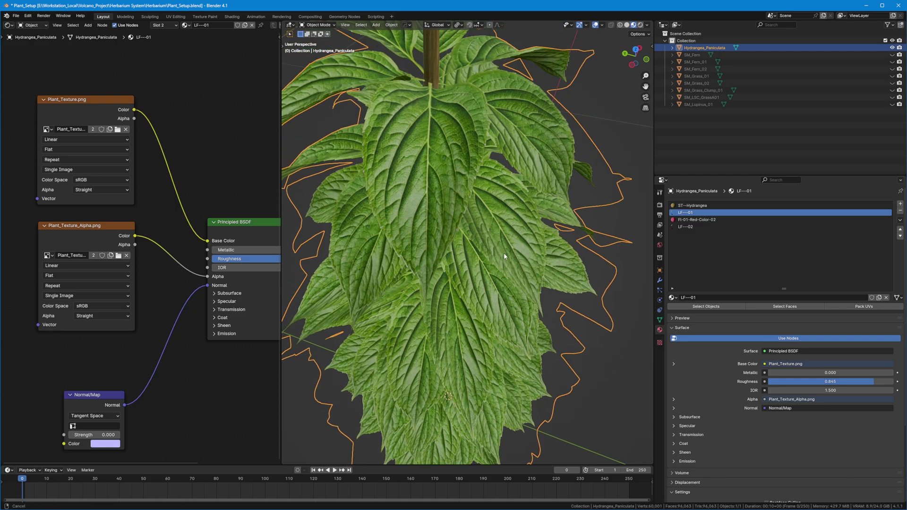
Inspect the hydrangea's retextured leaves from several angles and distances, up to the red flower spike.
{"action": "scroll", "coordinate": [447, 237], "scroll_direction": "down", "scroll_amount": 6}
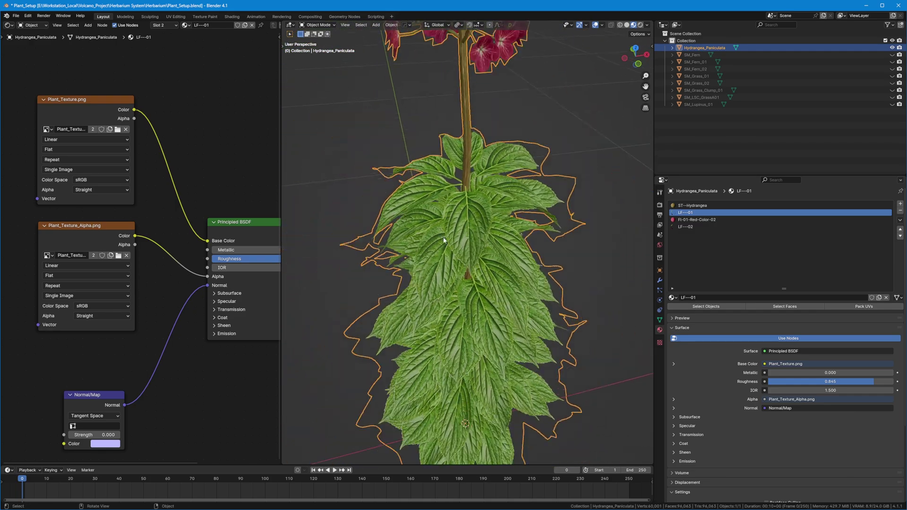
{"action": "scroll", "coordinate": [492, 269], "scroll_direction": "up", "scroll_amount": 5}
{"action": "scroll", "coordinate": [490, 231], "scroll_direction": "up", "scroll_amount": 3}
{"action": "middle_click_drag", "start_coordinate": [491, 231], "coordinate": [435, 203]}
{"action": "middle_click_drag", "start_coordinate": [435, 203], "coordinate": [413, 234], "text": "shift"}
{"action": "scroll", "coordinate": [474, 211], "scroll_direction": "down", "scroll_amount": 7}
{"action": "middle_click_drag", "start_coordinate": [414, 208], "coordinate": [427, 236]}
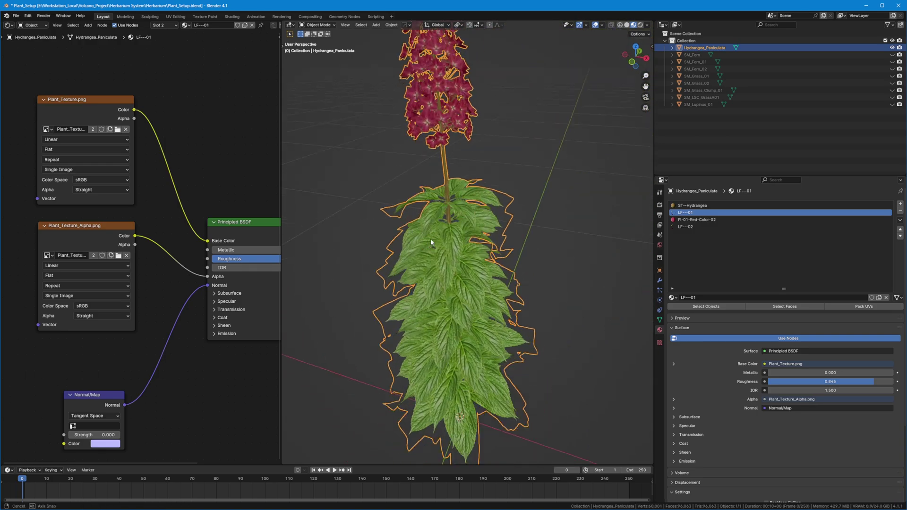
{"action": "scroll", "coordinate": [427, 237], "scroll_direction": "up", "scroll_amount": 6}
{"action": "scroll", "coordinate": [452, 211], "scroll_direction": "down", "scroll_amount": 2}
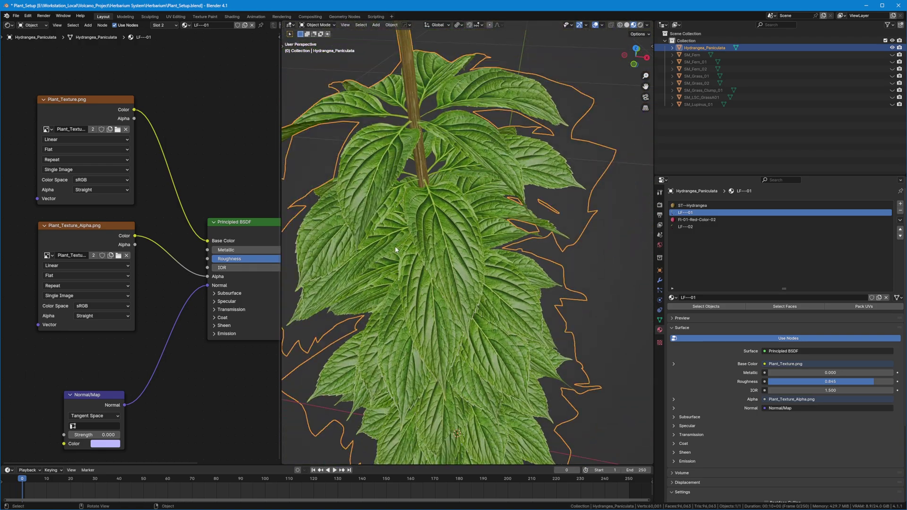
{"action": "scroll", "coordinate": [397, 243], "scroll_direction": "down", "scroll_amount": 3}
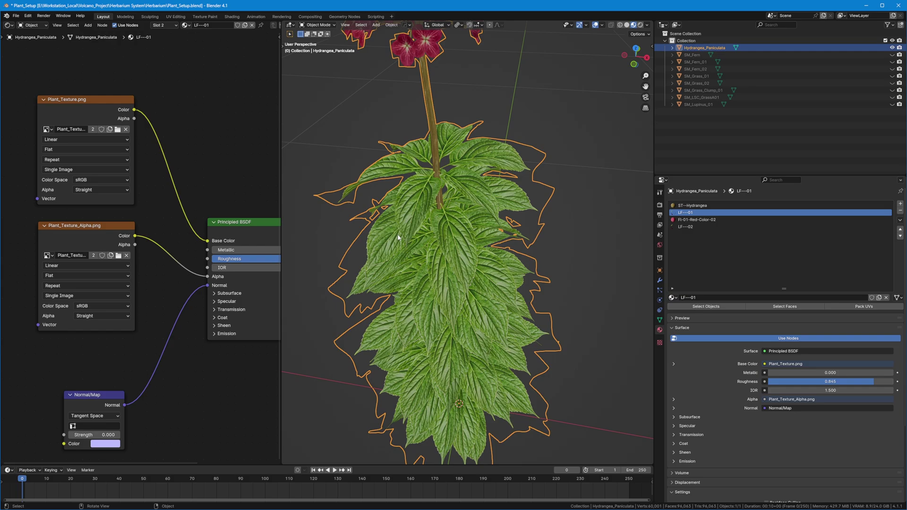
{"action": "middle_click_drag", "start_coordinate": [424, 235], "coordinate": [486, 115]}
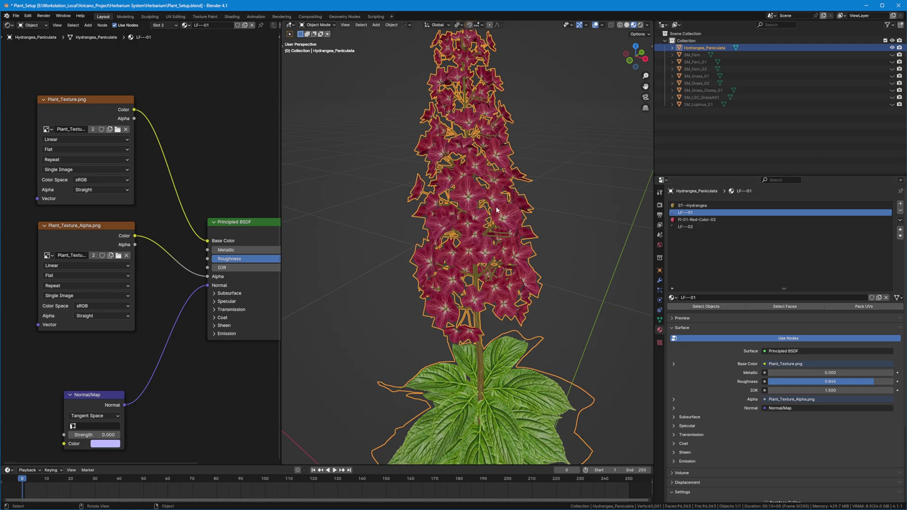
Enter Edit Mode on the hydrangea, unhide its hidden geometry and clear the selection.
{"action": "key", "text": "Tab"}
{"action": "left_click", "coordinate": [491, 122]}
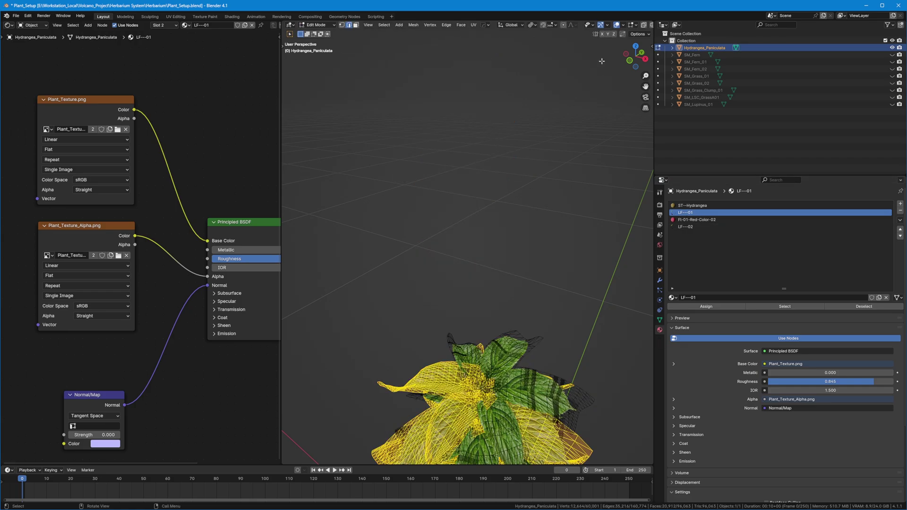
{"action": "key", "text": "alt+a"}
{"action": "key", "text": "alt+h"}
{"action": "left_click", "coordinate": [534, 183]}
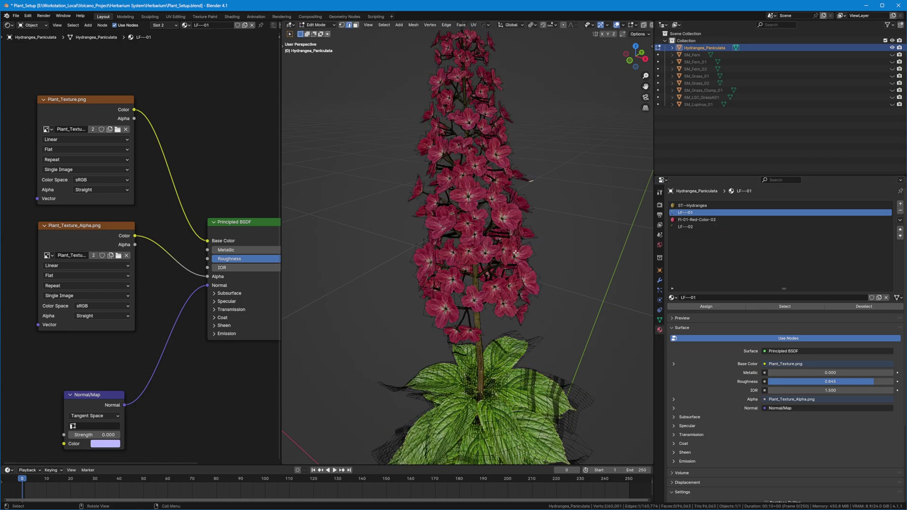
Select all flower faces assigned to the FI-01-Red-Color-02 material.
{"action": "scroll", "coordinate": [368, 199], "scroll_direction": "down", "scroll_amount": 2}
{"action": "scroll", "coordinate": [211, 202], "scroll_direction": "down", "scroll_amount": 2}
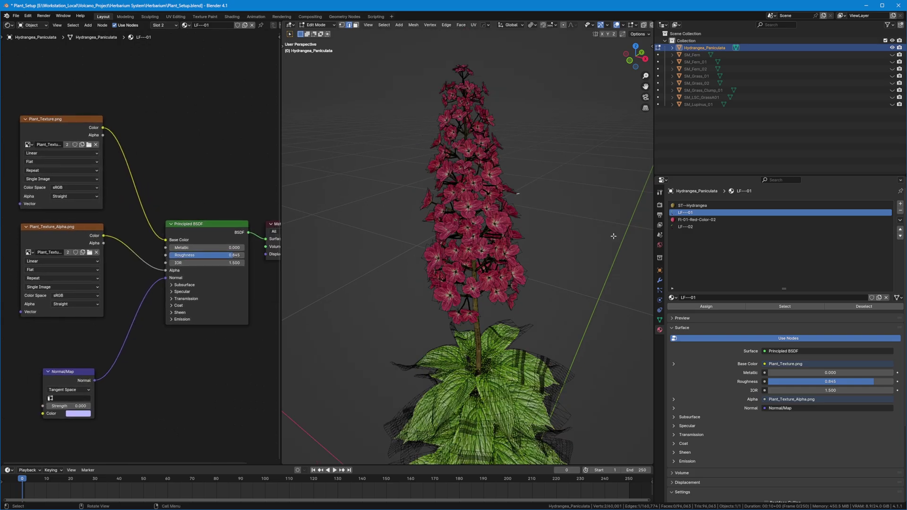
{"action": "left_click", "coordinate": [691, 220]}
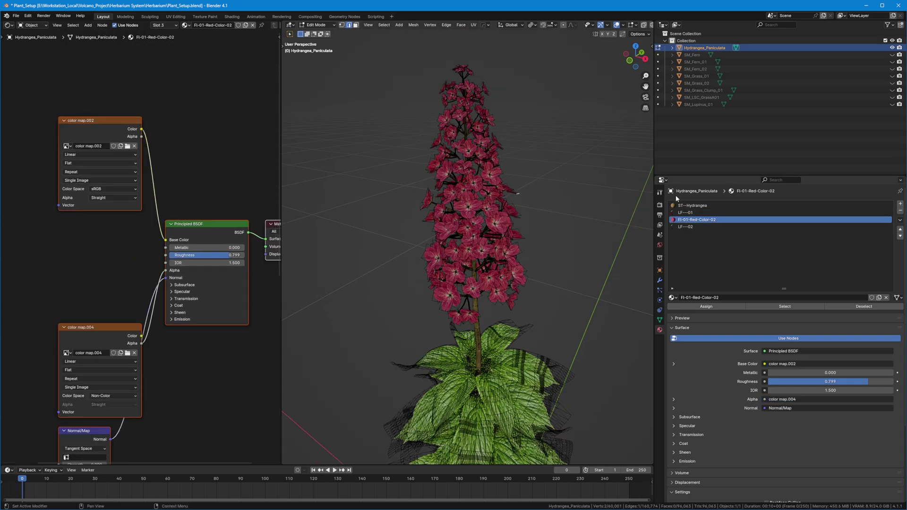
{"action": "left_click", "coordinate": [782, 307]}
Delete the flower material's color map.002, color map.004 and normal image texture nodes, and move the Normal/Map node closer to the Principled BSDF.
{"action": "middle_click_drag", "start_coordinate": [81, 189], "coordinate": [134, 122]}
{"action": "left_click_drag", "start_coordinate": [70, 43], "coordinate": [166, 302]}
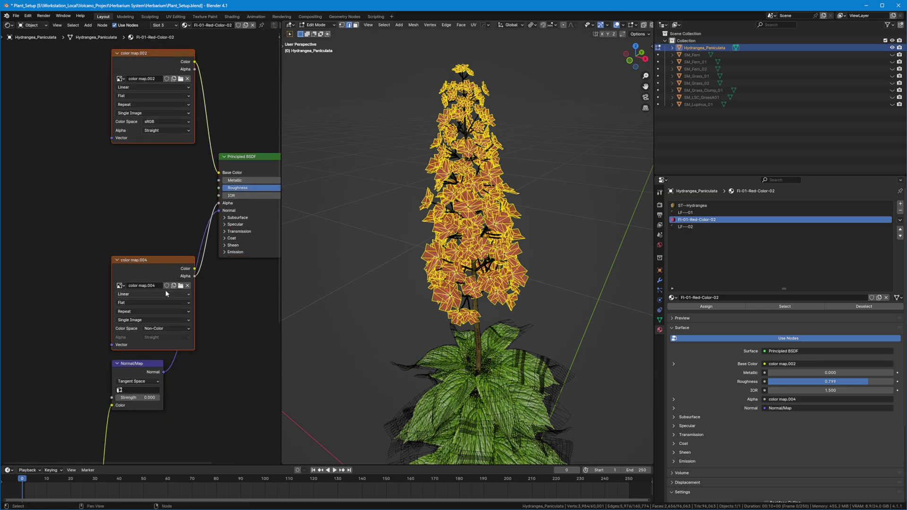
{"action": "key", "text": "x"}
{"action": "scroll", "coordinate": [128, 295], "scroll_direction": "down", "scroll_amount": 4}
{"action": "middle_click_drag", "start_coordinate": [95, 299], "coordinate": [86, 166]}
{"action": "left_click", "coordinate": [49, 362]}
{"action": "key", "text": "x"}
{"action": "left_click_drag", "start_coordinate": [130, 197], "coordinate": [133, 120]}
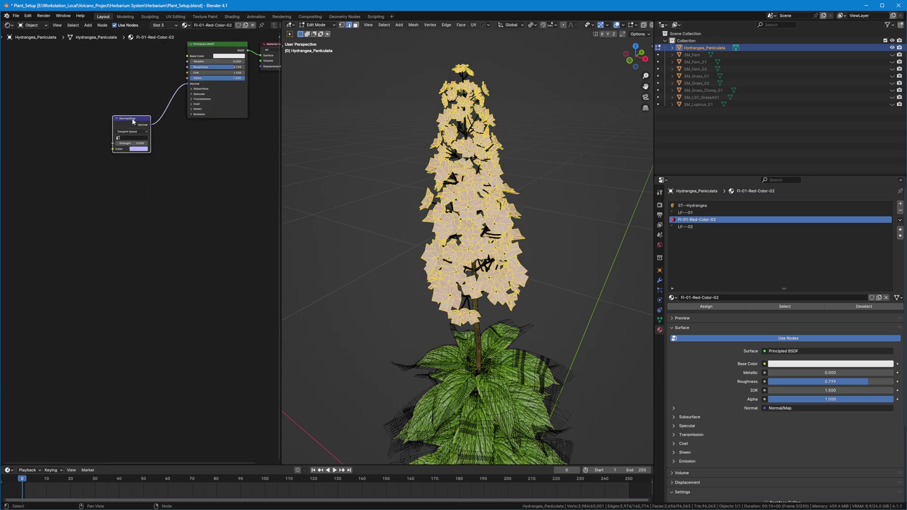
{"action": "middle_click_drag", "start_coordinate": [133, 121], "coordinate": [132, 295]}
{"action": "scroll", "coordinate": [138, 213], "scroll_direction": "up", "scroll_amount": 1}
Copy the Plant_Texture.png and Plant_Texture_Alpha.png nodes from LF---01 into FI-01-Red-Color-02 and connect them to Base Color and Alpha.
{"action": "left_click", "coordinate": [684, 213]}
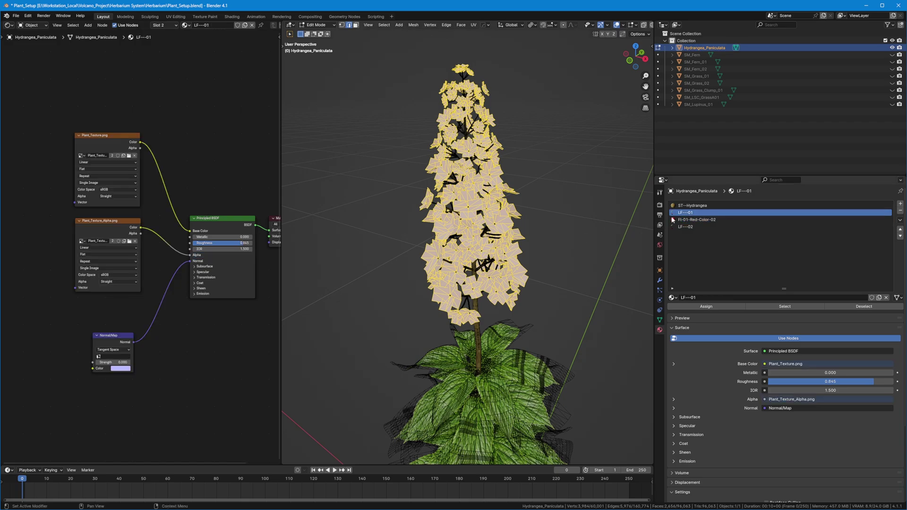
{"action": "left_click_drag", "start_coordinate": [118, 145], "coordinate": [100, 251]}
{"action": "right_click", "coordinate": [100, 252]}
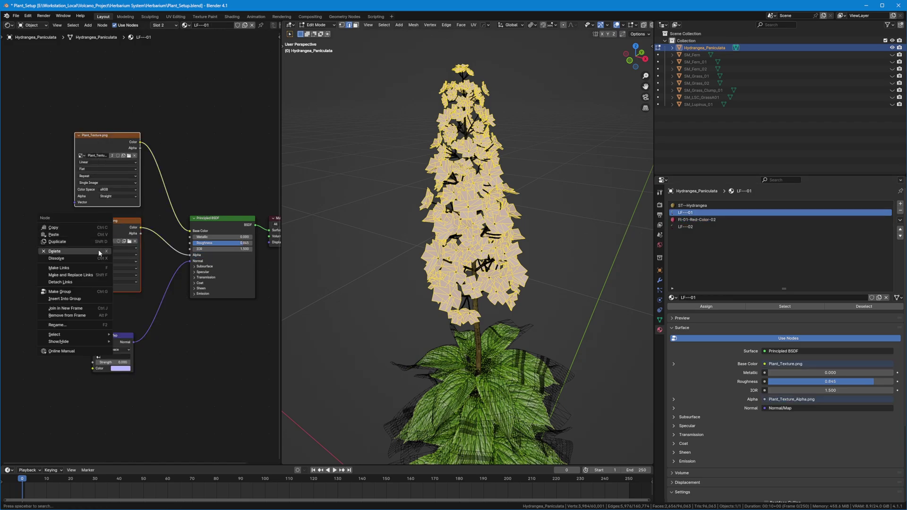
{"action": "left_click", "coordinate": [65, 229]}
{"action": "left_click", "coordinate": [696, 220]}
{"action": "key", "text": "ctrl+v"}
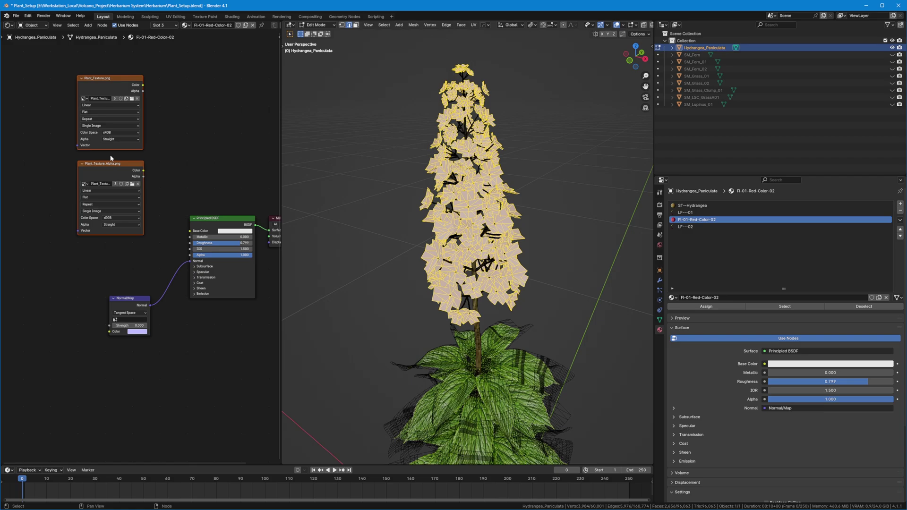
{"action": "left_click_drag", "start_coordinate": [197, 233], "coordinate": [191, 256]}
Hide the viewport overlays and switch the shader node area to the UV Editor.
{"action": "scroll", "coordinate": [444, 207], "scroll_direction": "up", "scroll_amount": 7}
{"action": "scroll", "coordinate": [440, 213], "scroll_direction": "down", "scroll_amount": 4}
{"action": "middle_click_drag", "start_coordinate": [420, 219], "coordinate": [418, 242], "text": "shift"}
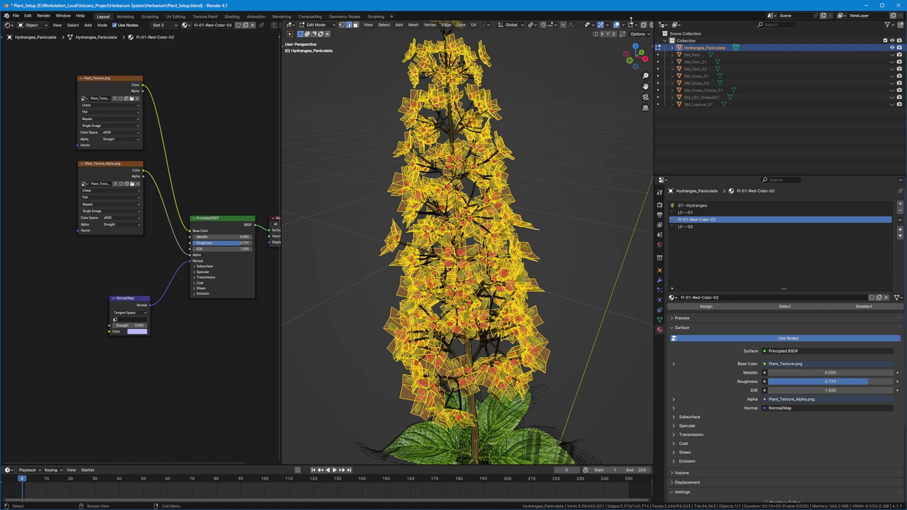
{"action": "left_click", "coordinate": [616, 25]}
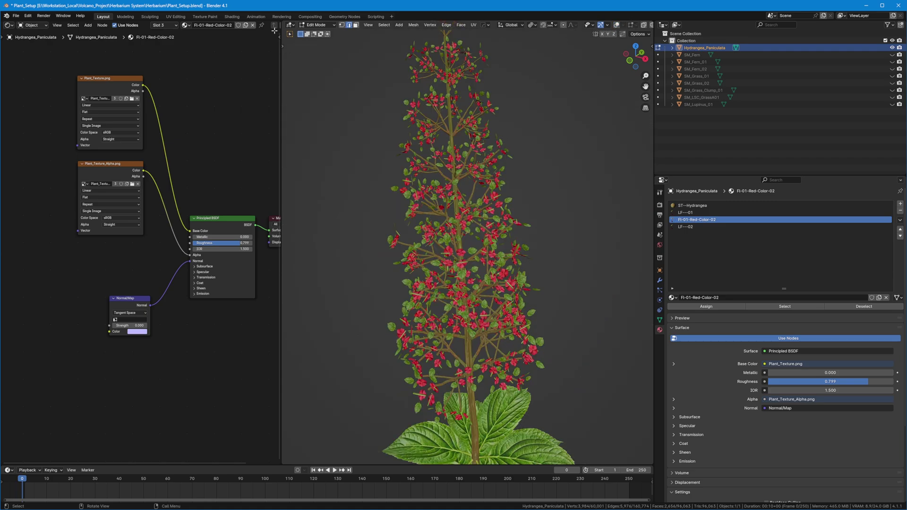
{"action": "left_click", "coordinate": [13, 26]}
{"action": "left_click", "coordinate": [20, 60]}
Invert the selection and hide everything except the flower faces.
{"action": "scroll", "coordinate": [238, 188], "scroll_direction": "down", "scroll_amount": 4}
{"action": "middle_click_drag", "start_coordinate": [523, 239], "coordinate": [464, 251]}
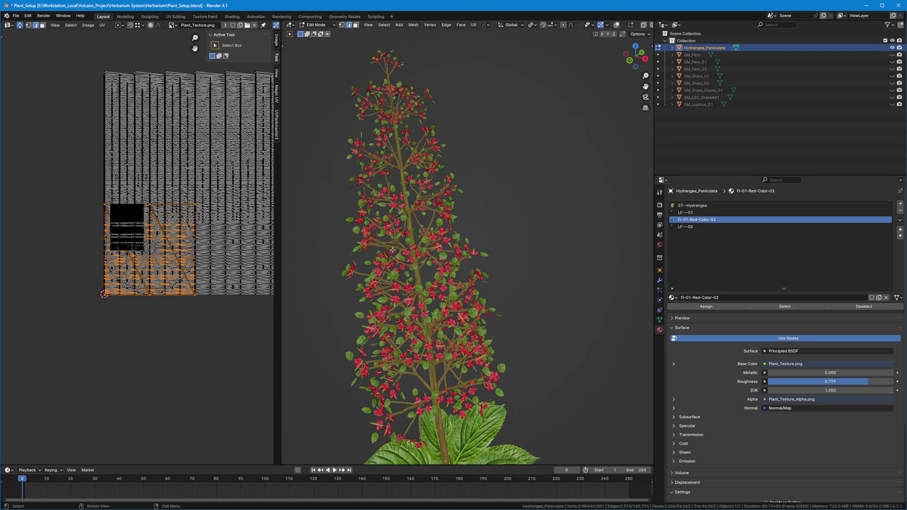
{"action": "key", "text": "ctrl+i"}
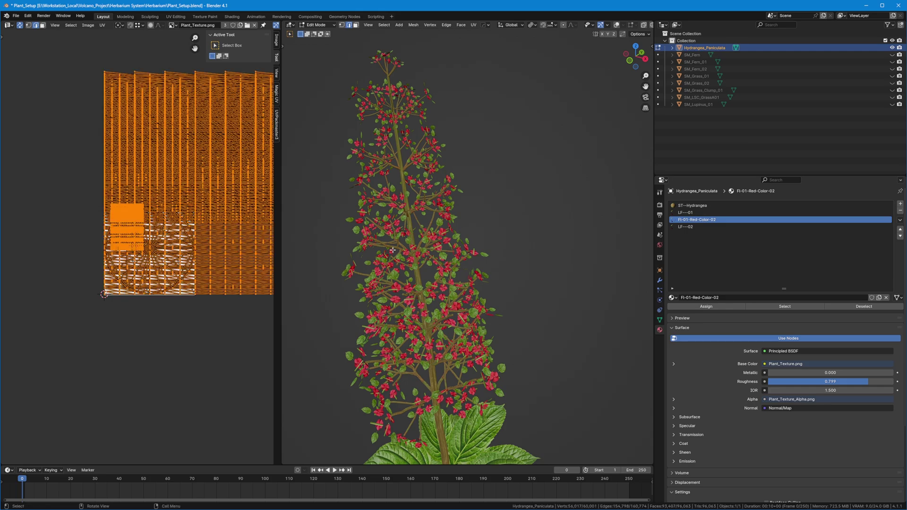
{"action": "key", "text": "h"}
{"action": "scroll", "coordinate": [393, 250], "scroll_direction": "up", "scroll_amount": 5}
{"action": "middle_click_drag", "start_coordinate": [426, 242], "coordinate": [508, 257], "text": "shift"}
{"action": "scroll", "coordinate": [211, 257], "scroll_direction": "up", "scroll_amount": 2}
{"action": "scroll", "coordinate": [360, 249], "scroll_direction": "down", "scroll_amount": 3}
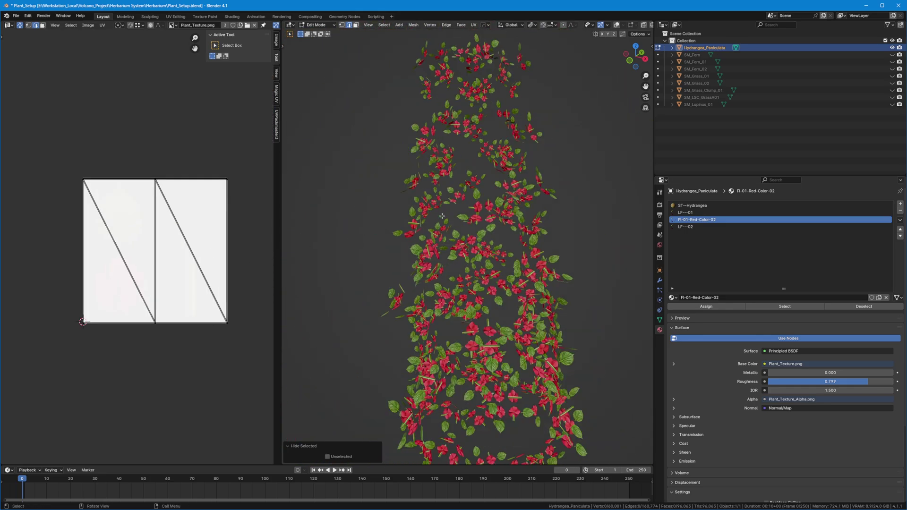
Select all flower faces, shrink their UVs and move them onto the red flower, about -0.25 in X and -0.27 in Y.
{"action": "key", "text": "a"}
{"action": "scroll", "coordinate": [253, 235], "scroll_direction": "up", "scroll_amount": 3}
{"action": "scroll", "coordinate": [238, 237], "scroll_direction": "down", "scroll_amount": 1}
{"action": "scroll", "coordinate": [238, 236], "scroll_direction": "down", "scroll_amount": 1}
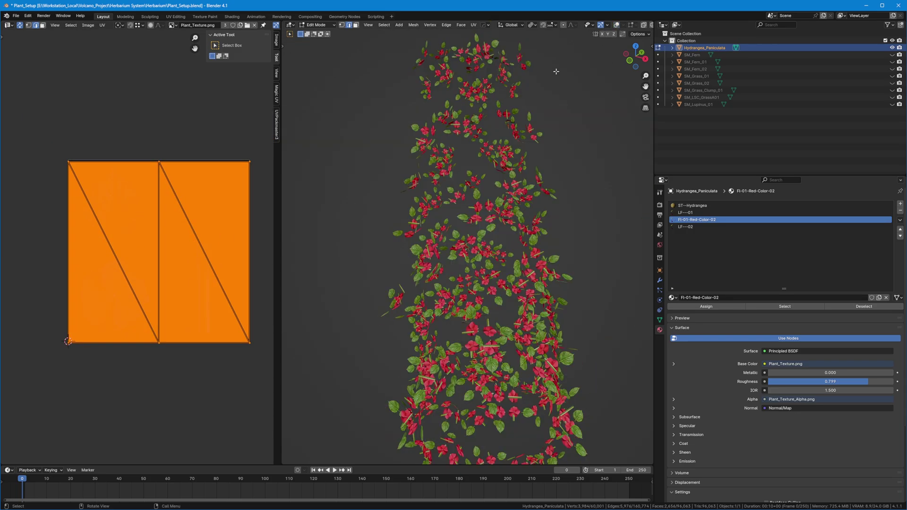
{"action": "key", "text": "s"}
{"action": "left_click", "coordinate": [193, 264]}
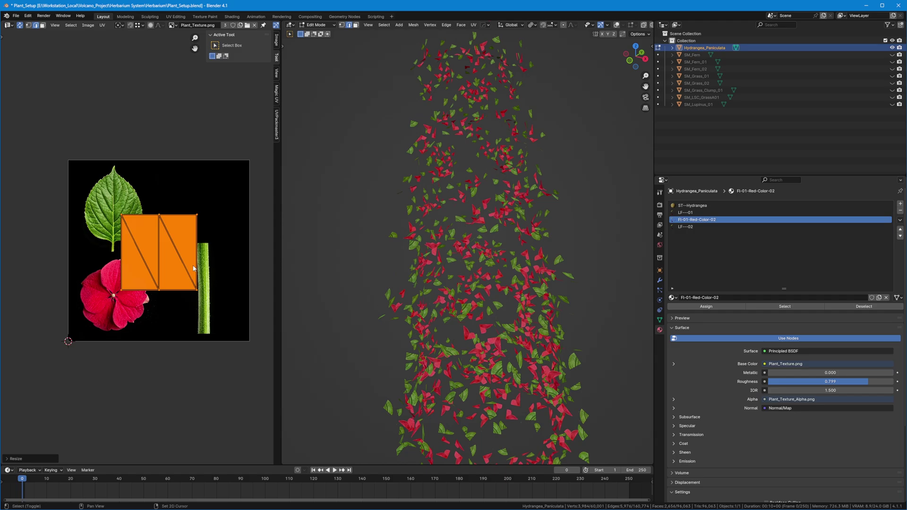
{"action": "middle_click_drag", "start_coordinate": [193, 295], "coordinate": [194, 279]}
{"action": "key", "text": "g"}
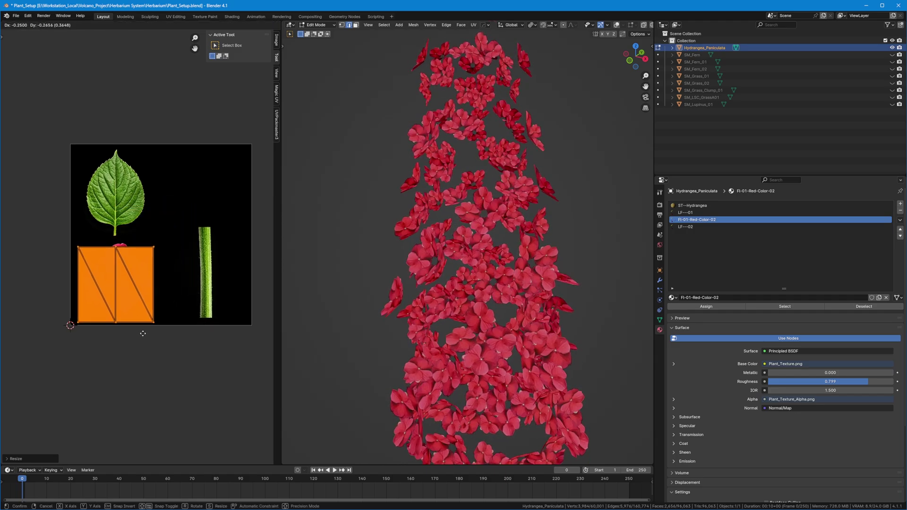
{"action": "left_click", "coordinate": [142, 332]}
Adjust the scale and position of the flower UVs so they enclose the whole red flower in the texture.
{"action": "scroll", "coordinate": [138, 301], "scroll_direction": "up", "scroll_amount": 5}
{"action": "key", "text": "s"}
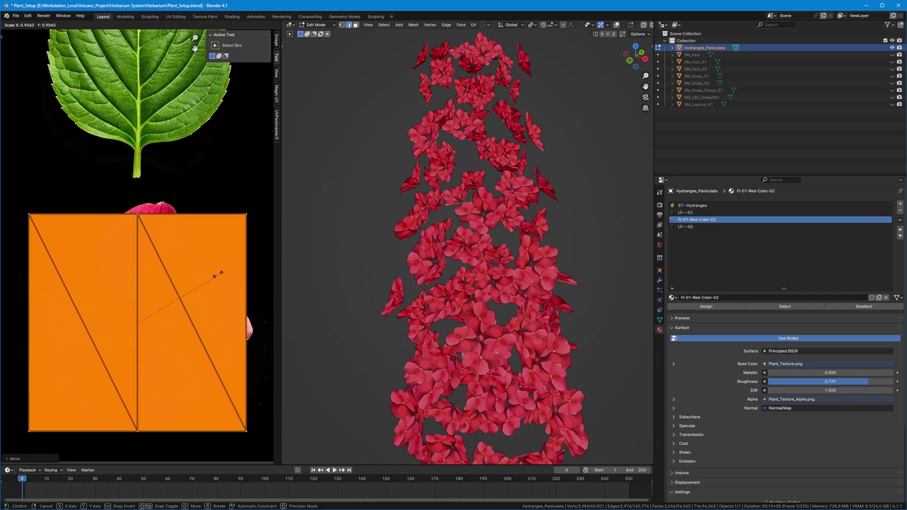
{"action": "left_click", "coordinate": [231, 277]}
{"action": "key", "text": "g"}
{"action": "left_click", "coordinate": [236, 270]}
{"action": "key", "text": "s"}
{"action": "left_click", "coordinate": [247, 281]}
Examine the petals up close and try rescaling the flower UVs slightly around the red flower.
{"action": "scroll", "coordinate": [437, 246], "scroll_direction": "down", "scroll_amount": 4}
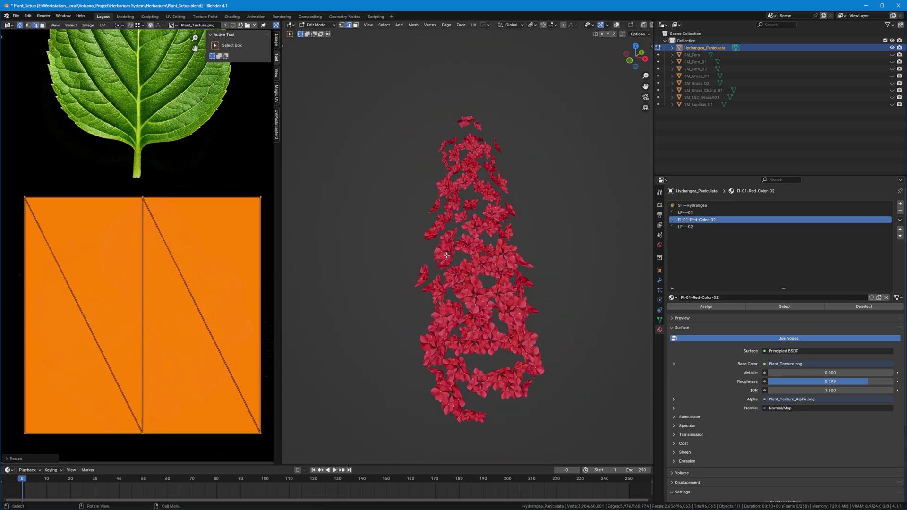
{"action": "middle_click_drag", "start_coordinate": [442, 246], "coordinate": [477, 269]}
{"action": "scroll", "coordinate": [477, 268], "scroll_direction": "up", "scroll_amount": 3}
{"action": "scroll", "coordinate": [476, 268], "scroll_direction": "up", "scroll_amount": 8}
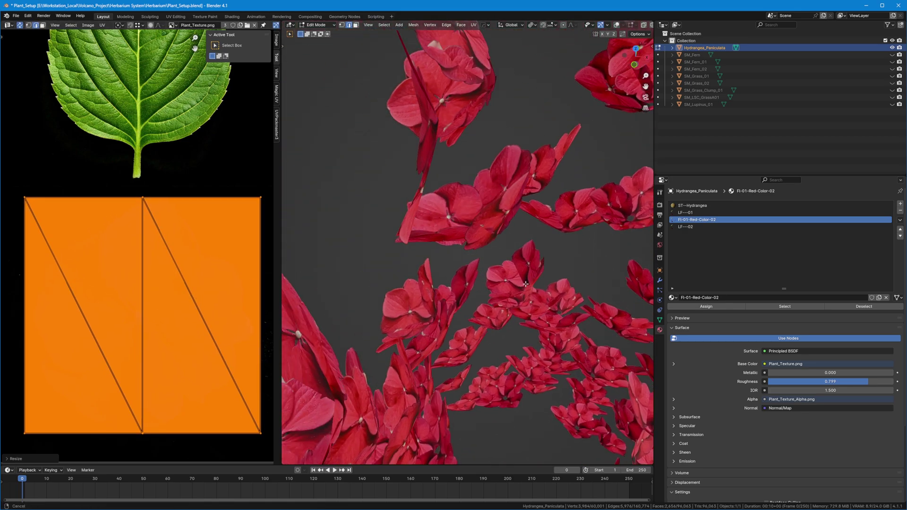
{"action": "middle_click_drag", "start_coordinate": [539, 297], "coordinate": [523, 275]}
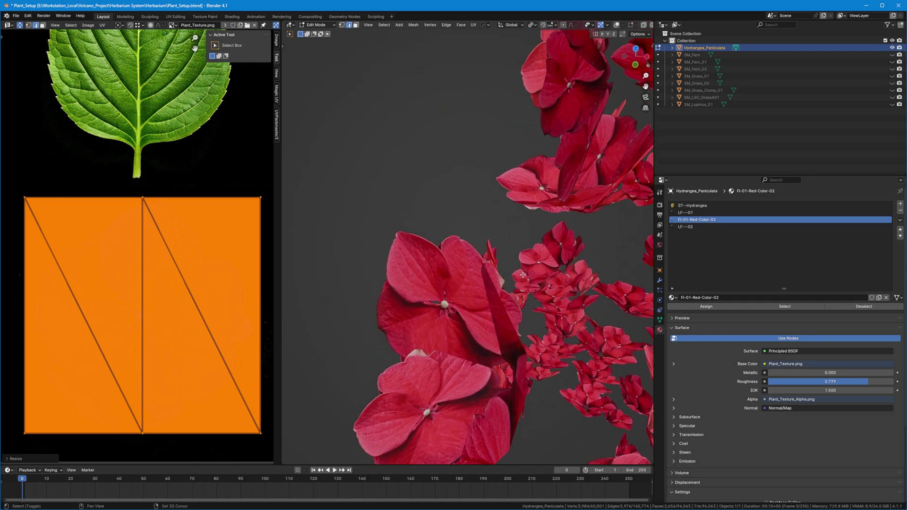
{"action": "key", "text": "s"}
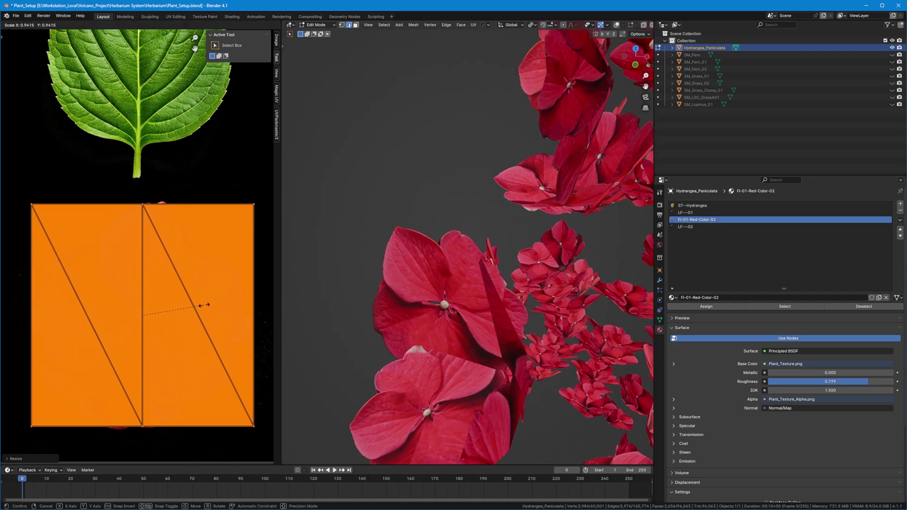
{"action": "left_click", "coordinate": [207, 307]}
Turn the viewport overlays back on and compare the petals with the edges of their mesh cards.
{"action": "scroll", "coordinate": [440, 255], "scroll_direction": "down", "scroll_amount": 5}
{"action": "middle_click_drag", "start_coordinate": [440, 255], "coordinate": [449, 249]}
{"action": "middle_click_drag", "start_coordinate": [619, 248], "coordinate": [530, 303], "text": "shift"}
{"action": "scroll", "coordinate": [514, 253], "scroll_direction": "up", "scroll_amount": 3}
{"action": "scroll", "coordinate": [514, 253], "scroll_direction": "down", "scroll_amount": 3}
{"action": "left_click", "coordinate": [616, 26]}
{"action": "middle_click_drag", "start_coordinate": [554, 166], "coordinate": [506, 232]}
{"action": "scroll", "coordinate": [526, 178], "scroll_direction": "up", "scroll_amount": 3}
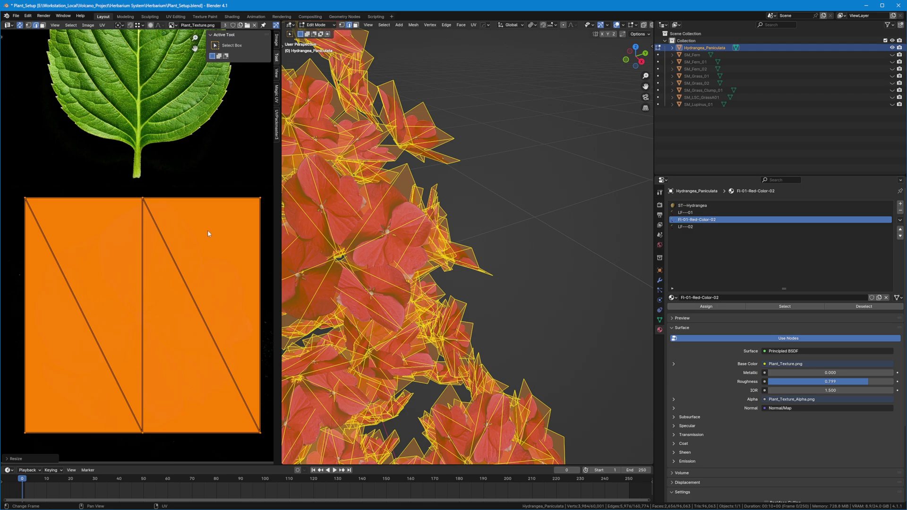
Fine-tune the flower UV size by shrinking the UVs slightly and enlarging them again by about 1.05.
{"action": "key", "text": "s"}
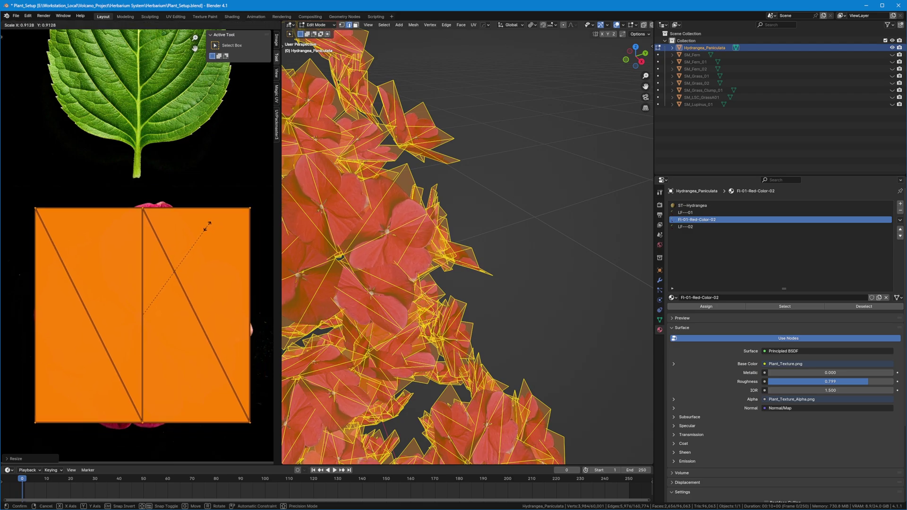
{"action": "left_click", "coordinate": [212, 226]}
{"action": "scroll", "coordinate": [367, 209], "scroll_direction": "down", "scroll_amount": 2}
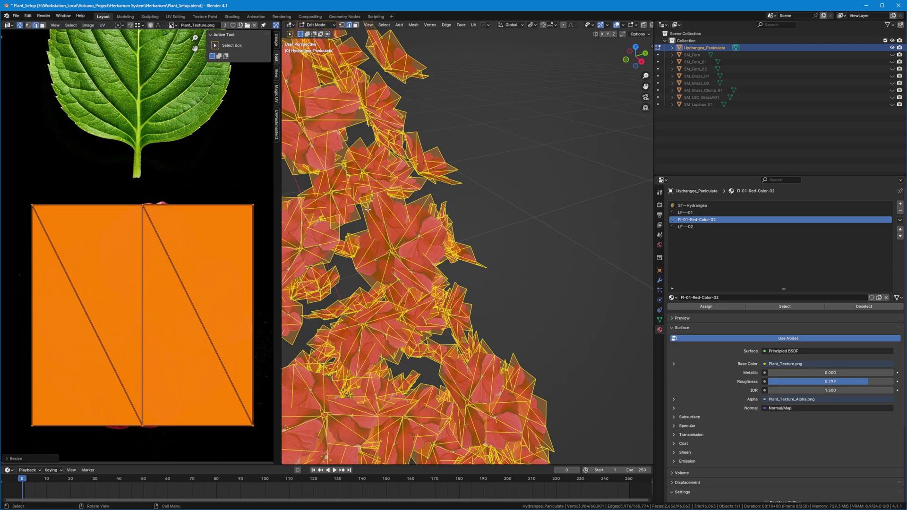
{"action": "scroll", "coordinate": [347, 169], "scroll_direction": "up", "scroll_amount": 2}
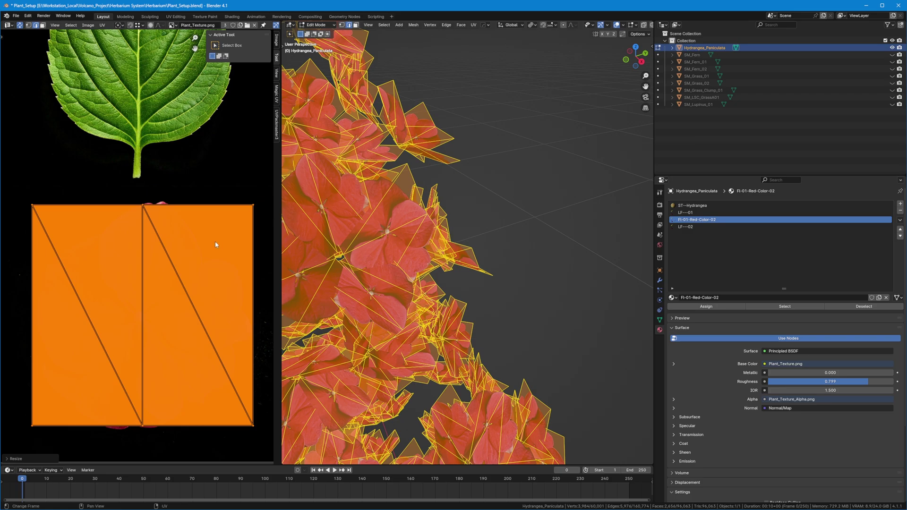
{"action": "key", "text": "s"}
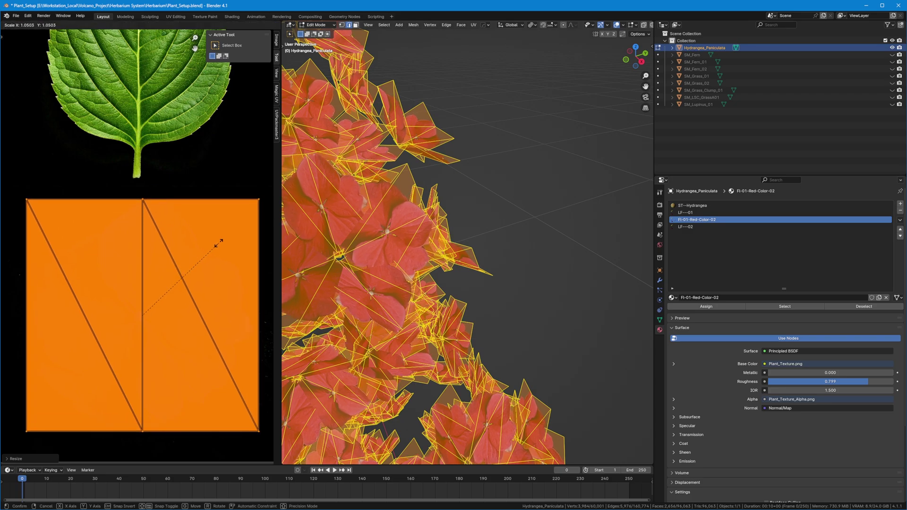
{"action": "left_click", "coordinate": [218, 243]}
Leave Edit Mode, deselect the hydrangea and examine the retextured flowers from several angles.
{"action": "scroll", "coordinate": [218, 243], "scroll_direction": "down", "scroll_amount": 4}
{"action": "middle_click_drag", "start_coordinate": [218, 243], "coordinate": [180, 233]}
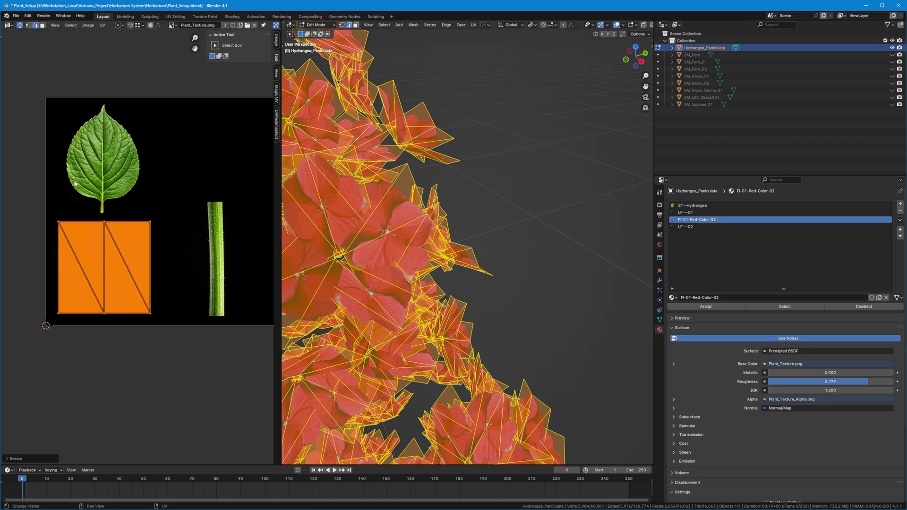
{"action": "scroll", "coordinate": [454, 216], "scroll_direction": "down", "scroll_amount": 4}
{"action": "key", "text": "Tab"}
{"action": "middle_click_drag", "start_coordinate": [456, 217], "coordinate": [450, 171]}
{"action": "left_click", "coordinate": [444, 200]}
{"action": "scroll", "coordinate": [445, 201], "scroll_direction": "down", "scroll_amount": 3}
{"action": "left_click", "coordinate": [597, 135]}
{"action": "scroll", "coordinate": [524, 215], "scroll_direction": "up", "scroll_amount": 5}
{"action": "middle_click_drag", "start_coordinate": [519, 222], "coordinate": [454, 232]}
{"action": "scroll", "coordinate": [514, 257], "scroll_direction": "up", "scroll_amount": 3}
Return to Edit Mode, select one linked flower card, try moving it and clear the selection.
{"action": "key", "text": "Tab"}
{"action": "left_click", "coordinate": [454, 192]}
{"action": "left_click", "coordinate": [433, 220]}
{"action": "key", "text": "l"}
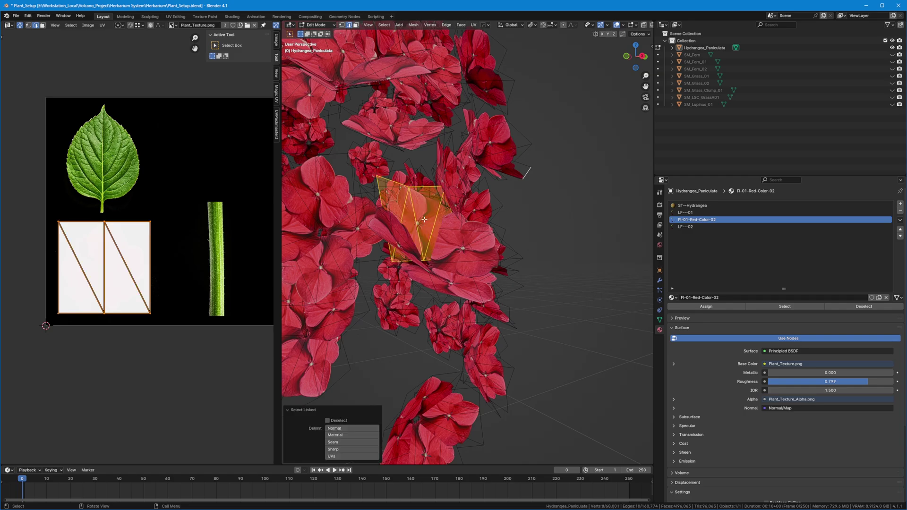
{"action": "key", "text": "g"}
{"action": "right_click", "coordinate": [438, 220]}
{"action": "left_click", "coordinate": [560, 226]}
{"action": "scroll", "coordinate": [431, 241], "scroll_direction": "down", "scroll_amount": 5}
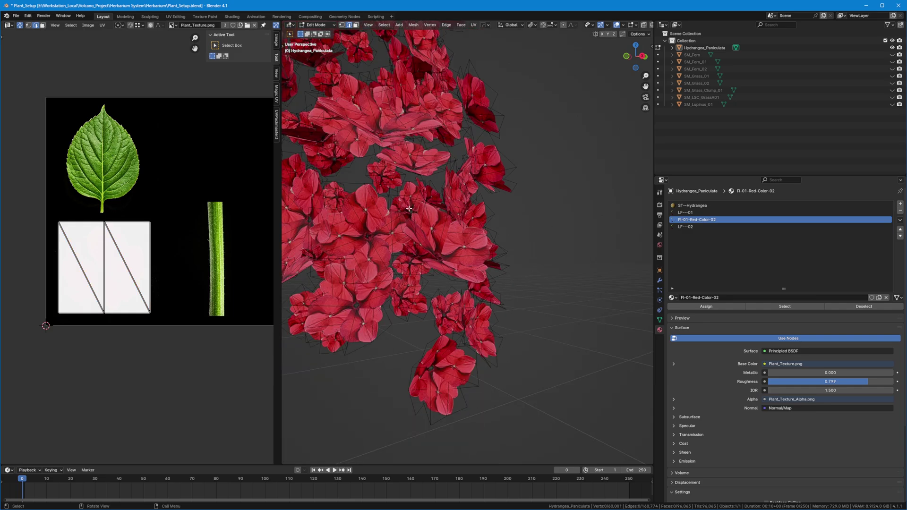
Isolate the stem and branches that use the ST--Hydrangea material in Edit Mode, hiding the leaves and flowers.
{"action": "key", "text": "Tab"}
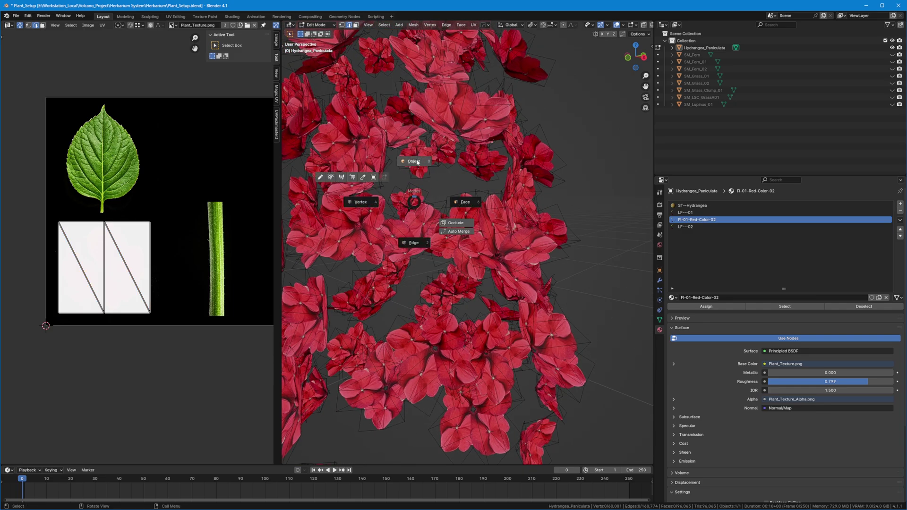
{"action": "left_click", "coordinate": [417, 160]}
{"action": "scroll", "coordinate": [468, 192], "scroll_direction": "down", "scroll_amount": 6}
{"action": "middle_click_drag", "start_coordinate": [467, 192], "coordinate": [490, 243]}
{"action": "scroll", "coordinate": [441, 228], "scroll_direction": "up", "scroll_amount": 3}
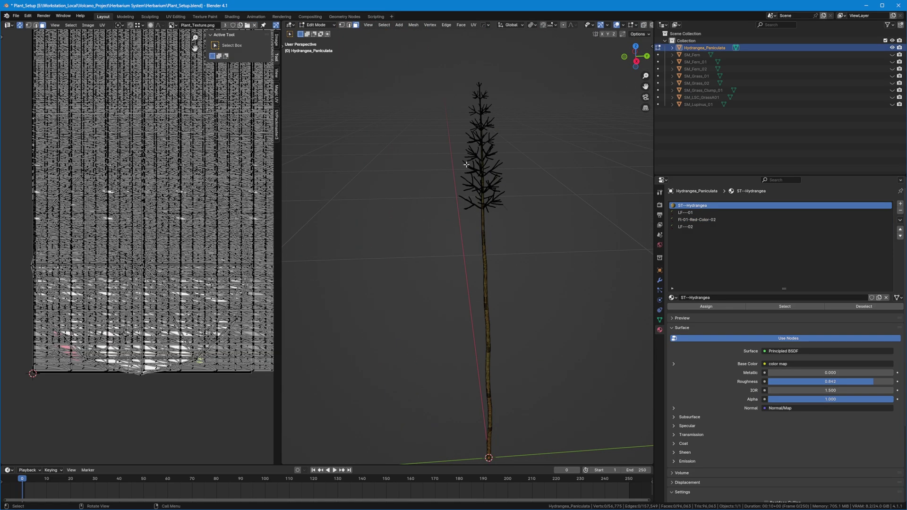
{"action": "middle_click_drag", "start_coordinate": [466, 247], "coordinate": [633, 241]}
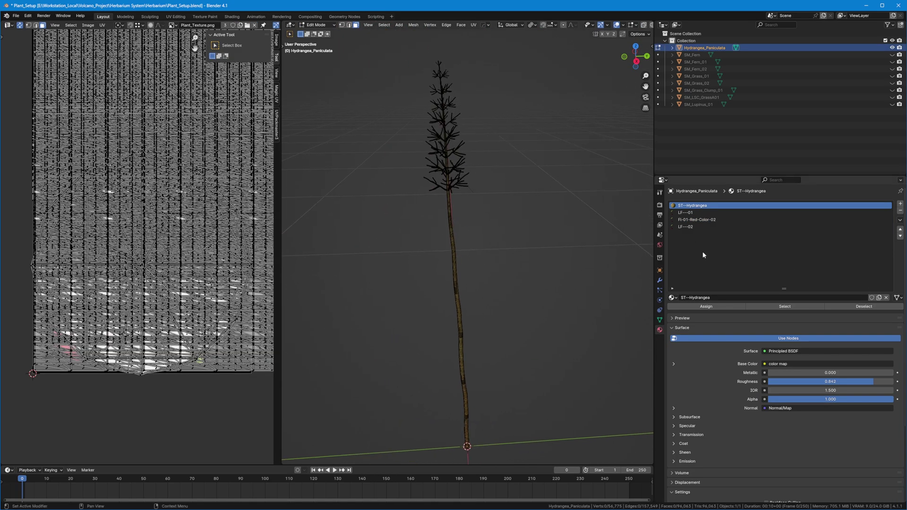
{"action": "middle_click_drag", "start_coordinate": [471, 250], "coordinate": [515, 147]}
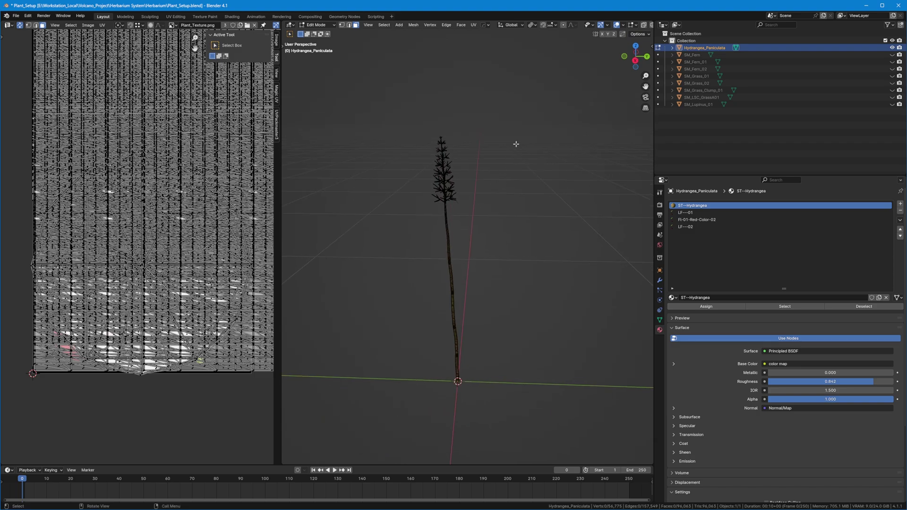
{"action": "scroll", "coordinate": [429, 270], "scroll_direction": "up", "scroll_amount": 3}
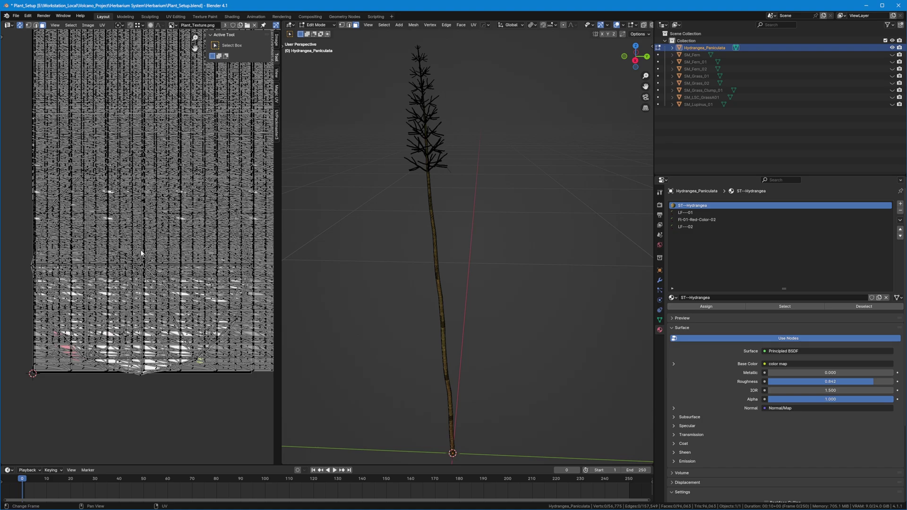
{"action": "scroll", "coordinate": [145, 254], "scroll_direction": "up", "scroll_amount": 4}
{"action": "scroll", "coordinate": [547, 140], "scroll_direction": "down", "scroll_amount": 4}
Select the whole stem with its branches and all of their UVs, and try moving the UVs off the atlas.
{"action": "left_click_drag", "start_coordinate": [547, 141], "coordinate": [398, 392]}
{"action": "scroll", "coordinate": [168, 264], "scroll_direction": "down", "scroll_amount": 6}
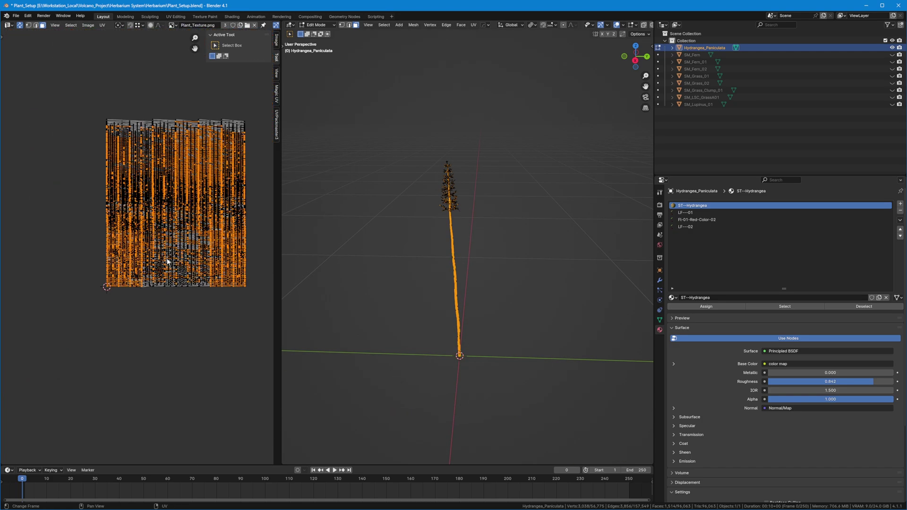
{"action": "middle_click_drag", "start_coordinate": [183, 125], "coordinate": [167, 131]}
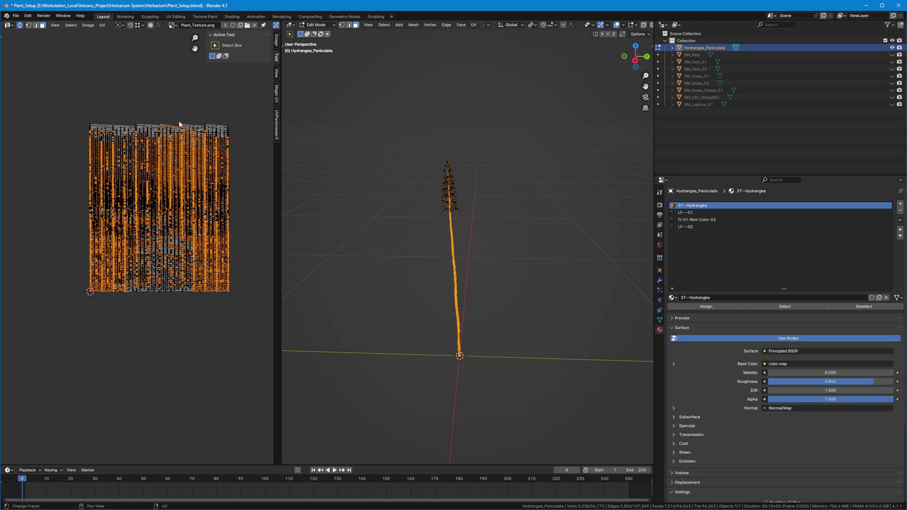
{"action": "left_click_drag", "start_coordinate": [223, 133], "coordinate": [65, 333]}
{"action": "key", "text": "g"}
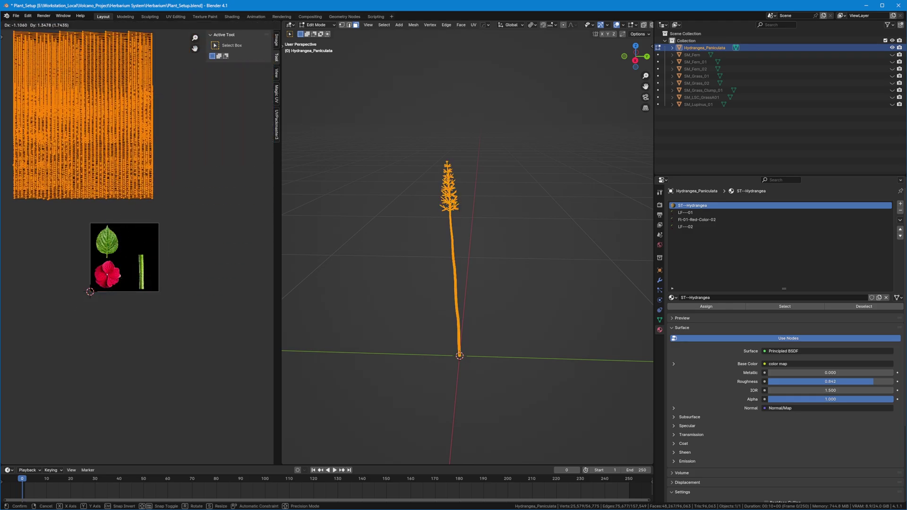
{"action": "right_click", "coordinate": [126, 205]}
{"action": "scroll", "coordinate": [125, 206], "scroll_direction": "down", "scroll_amount": 3}
{"action": "scroll", "coordinate": [125, 206], "scroll_direction": "up", "scroll_amount": 6}
{"action": "scroll", "coordinate": [127, 208], "scroll_direction": "down", "scroll_amount": 2}
{"action": "scroll", "coordinate": [472, 248], "scroll_direction": "up", "scroll_amount": 3}
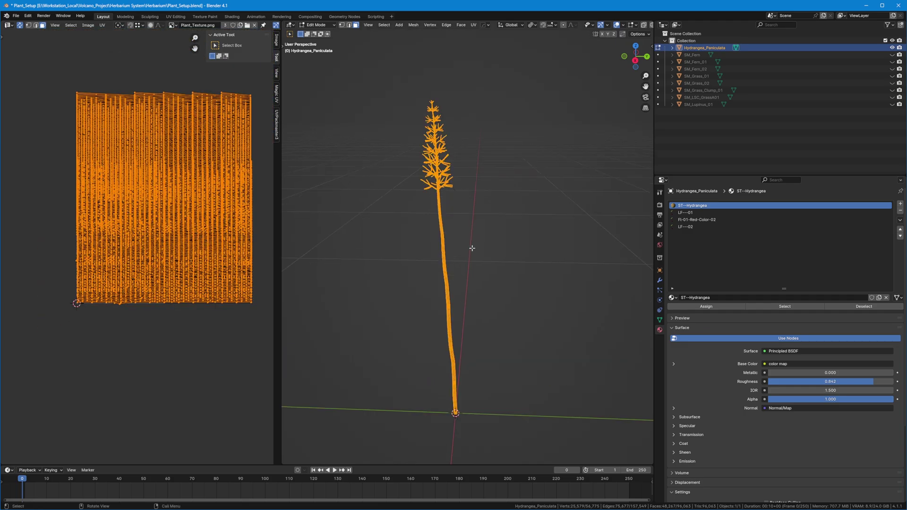
Open the Shader Editor and delete the old texture nodes from the ST--Hydrangea material.
{"action": "left_click", "coordinate": [7, 26]}
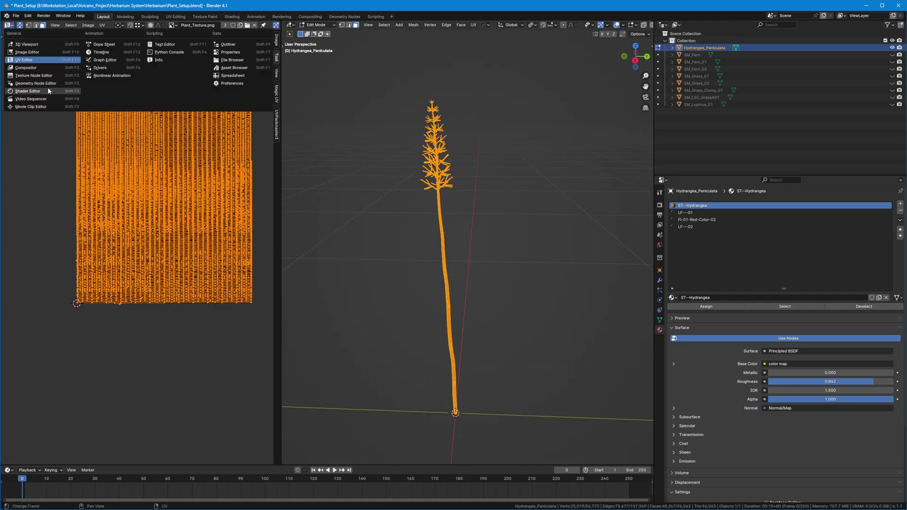
{"action": "left_click", "coordinate": [28, 90]}
{"action": "left_click_drag", "start_coordinate": [120, 124], "coordinate": [120, 158]}
{"action": "key", "text": "x"}
{"action": "middle_click_drag", "start_coordinate": [124, 354], "coordinate": [165, 190]}
{"action": "left_click_drag", "start_coordinate": [120, 330], "coordinate": [85, 396]}
{"action": "key", "text": "x"}
{"action": "left_click_drag", "start_coordinate": [169, 222], "coordinate": [170, 118]}
{"action": "middle_click_drag", "start_coordinate": [170, 118], "coordinate": [158, 186]}
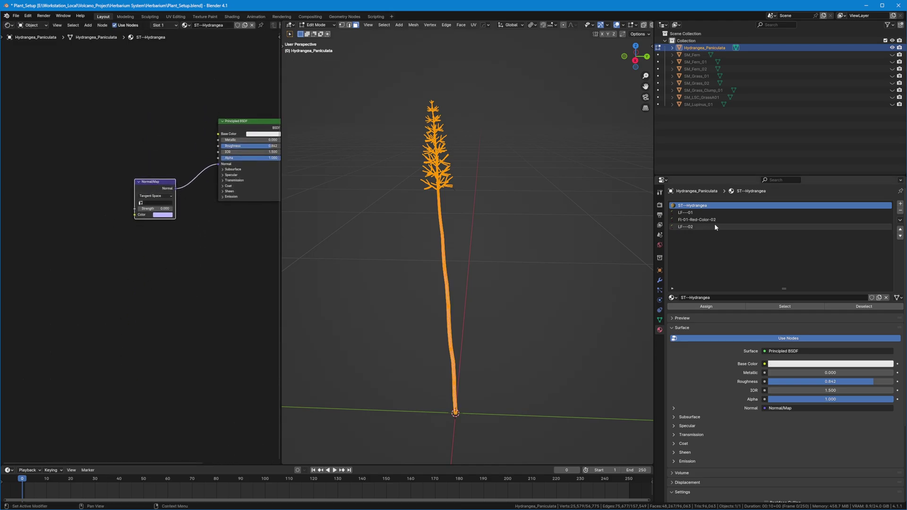
Copy the Plant_Texture.png and Plant_Texture_Alpha.png nodes from the LF---01 material into ST--Hydrangea.
{"action": "left_click", "coordinate": [697, 212]}
{"action": "middle_click_drag", "start_coordinate": [223, 186], "coordinate": [194, 242]}
{"action": "left_click_drag", "start_coordinate": [123, 79], "coordinate": [80, 229]}
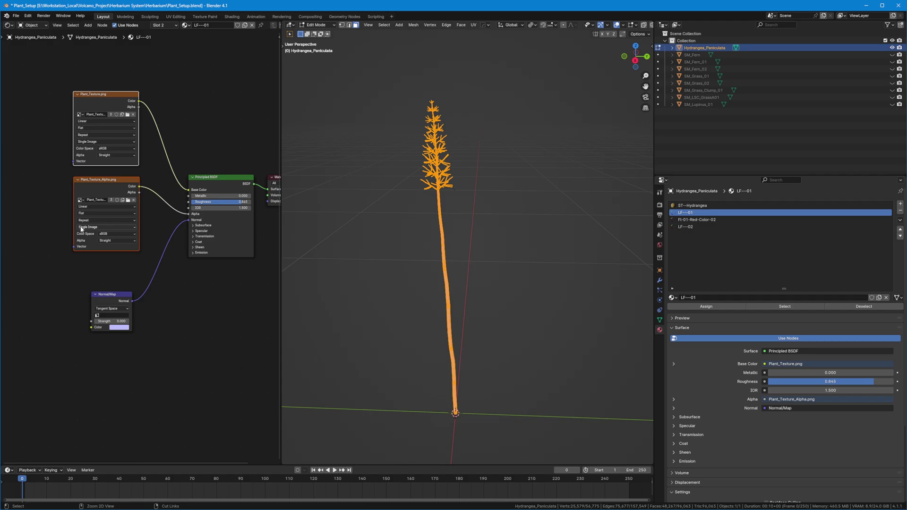
{"action": "left_click", "coordinate": [692, 206]}
{"action": "key", "text": "ctrl+v"}
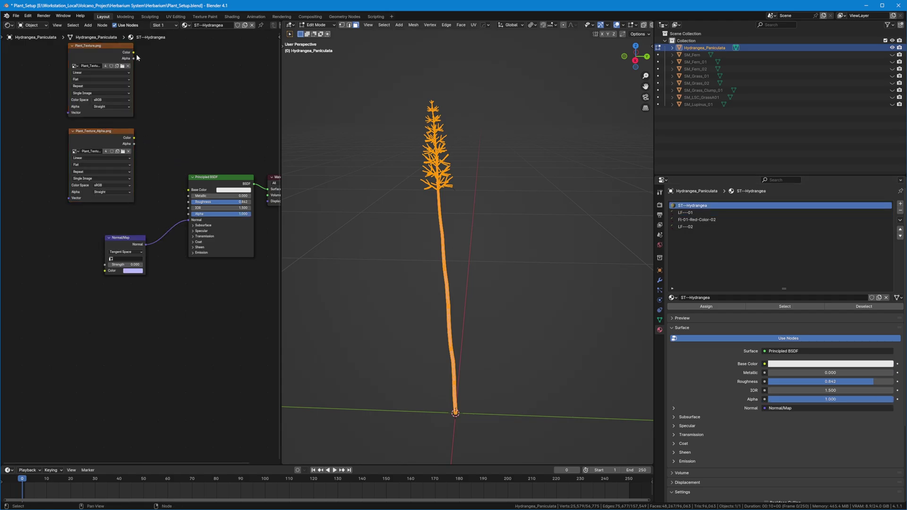
Connect Plant_Texture.png to the stem material's Base Color and remove the Plant_Texture_Alpha.png node.
{"action": "left_click_drag", "start_coordinate": [195, 190], "coordinate": [195, 191]}
{"action": "left_click", "coordinate": [113, 145]}
{"action": "scroll", "coordinate": [98, 143], "scroll_direction": "up", "scroll_amount": 4}
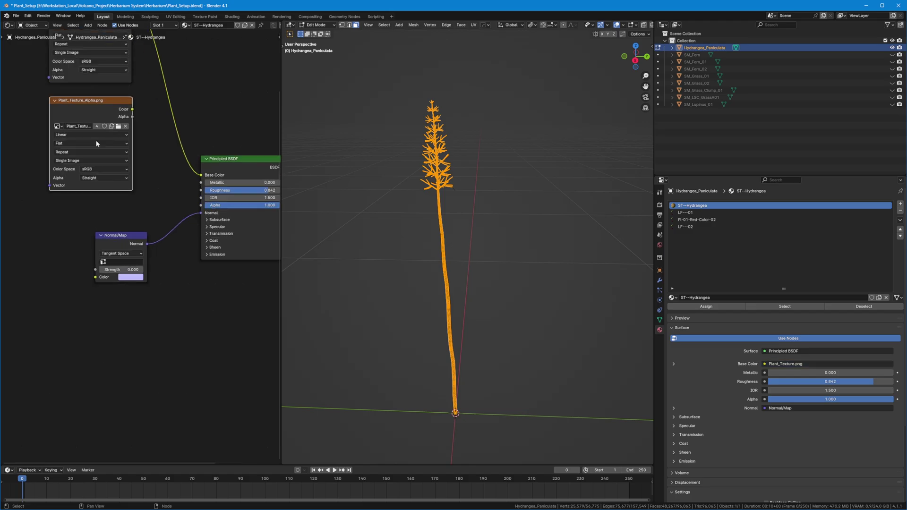
{"action": "key", "text": "x"}
{"action": "middle_click_drag", "start_coordinate": [100, 135], "coordinate": [86, 221]}
{"action": "left_click_drag", "start_coordinate": [73, 86], "coordinate": [117, 235]}
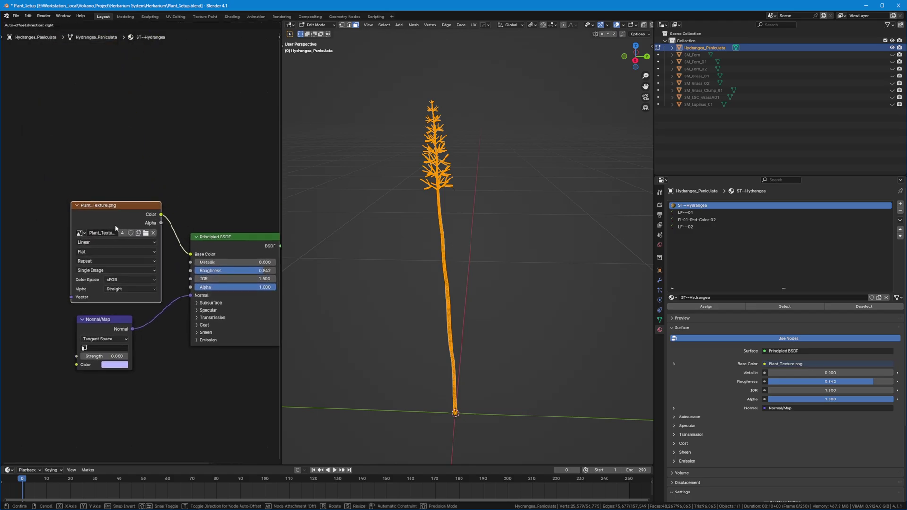
Return to the UV Editor and turn off the viewport overlays to check the atlas texture on the stem.
{"action": "scroll", "coordinate": [431, 233], "scroll_direction": "up", "scroll_amount": 3}
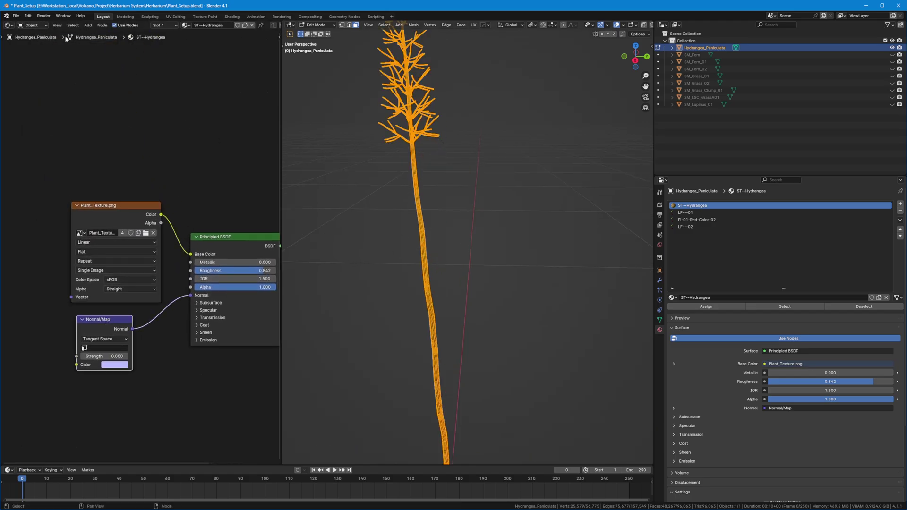
{"action": "left_click", "coordinate": [9, 25]}
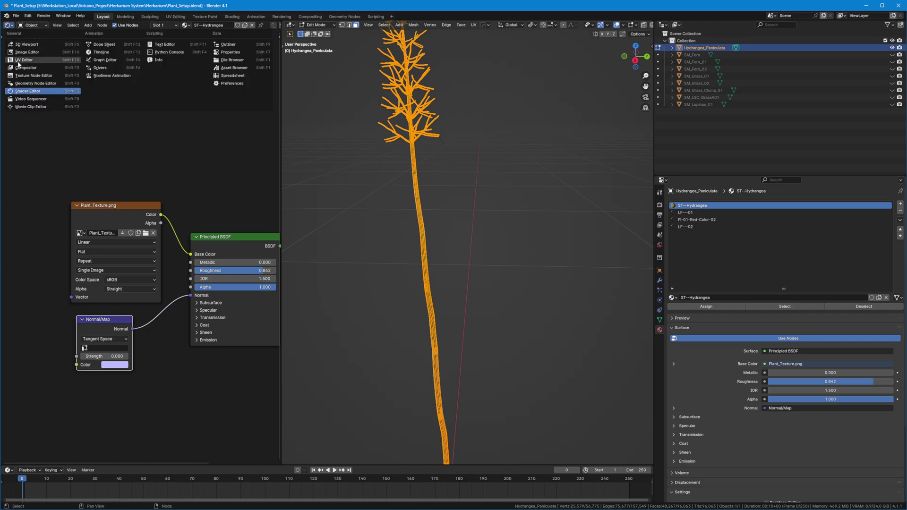
{"action": "left_click", "coordinate": [19, 60]}
{"action": "left_click", "coordinate": [616, 25]}
{"action": "scroll", "coordinate": [403, 158], "scroll_direction": "up", "scroll_amount": 4}
{"action": "middle_click_drag", "start_coordinate": [403, 158], "coordinate": [411, 243], "text": "shift"}
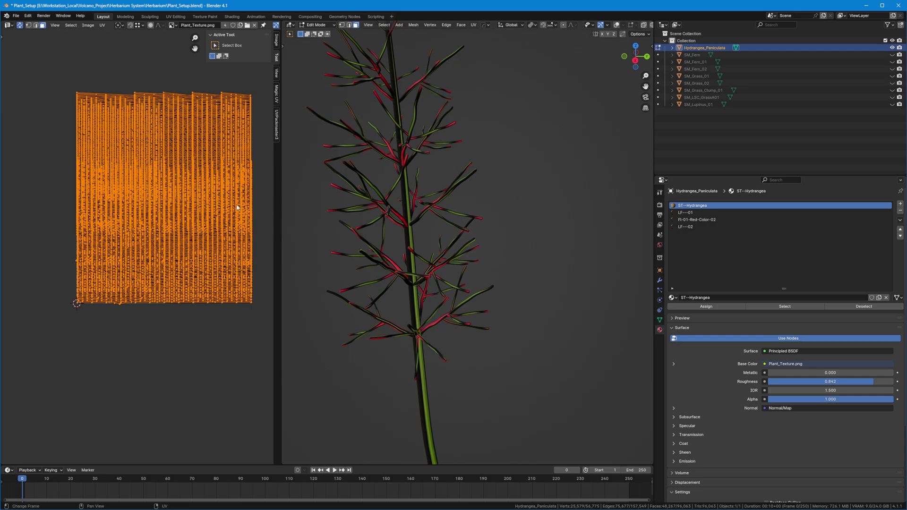
Shrink the stem UVs in two stages and move them over the stem picture in the atlas.
{"action": "key", "text": "g"}
{"action": "right_click", "coordinate": [183, 244]}
{"action": "key", "text": "s"}
{"action": "left_click", "coordinate": [202, 273]}
{"action": "key", "text": "g"}
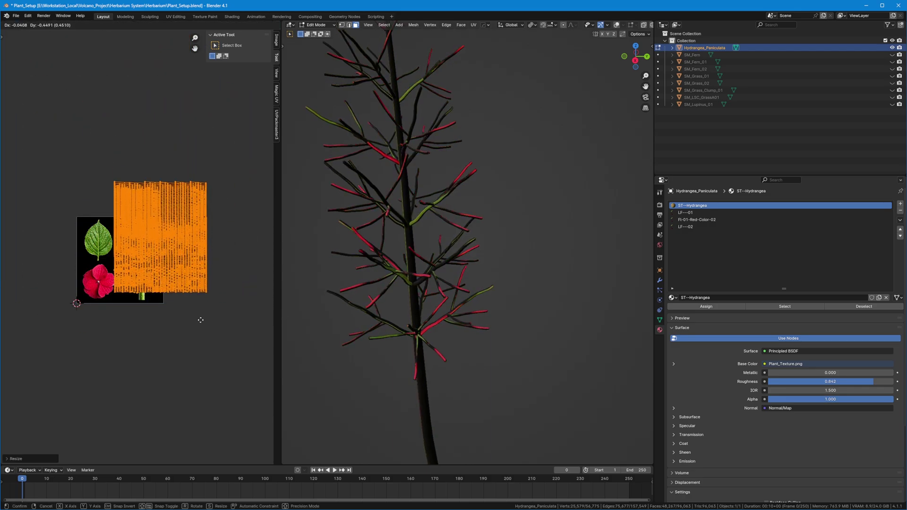
{"action": "left_click", "coordinate": [180, 337]}
{"action": "scroll", "coordinate": [180, 337], "scroll_direction": "up", "scroll_amount": 3}
{"action": "key", "text": "s"}
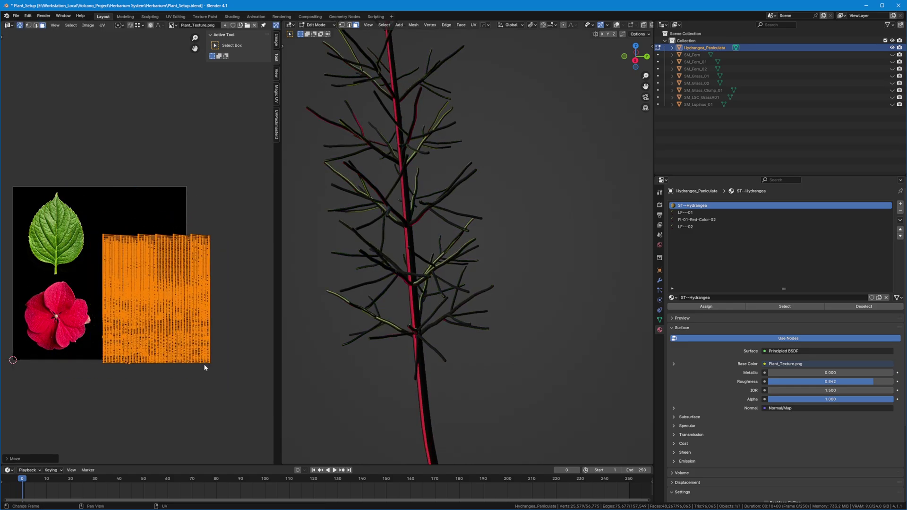
{"action": "left_click", "coordinate": [174, 344]}
{"action": "middle_click_drag", "start_coordinate": [174, 344], "coordinate": [181, 291]}
{"action": "scroll", "coordinate": [204, 291], "scroll_direction": "up", "scroll_amount": 3}
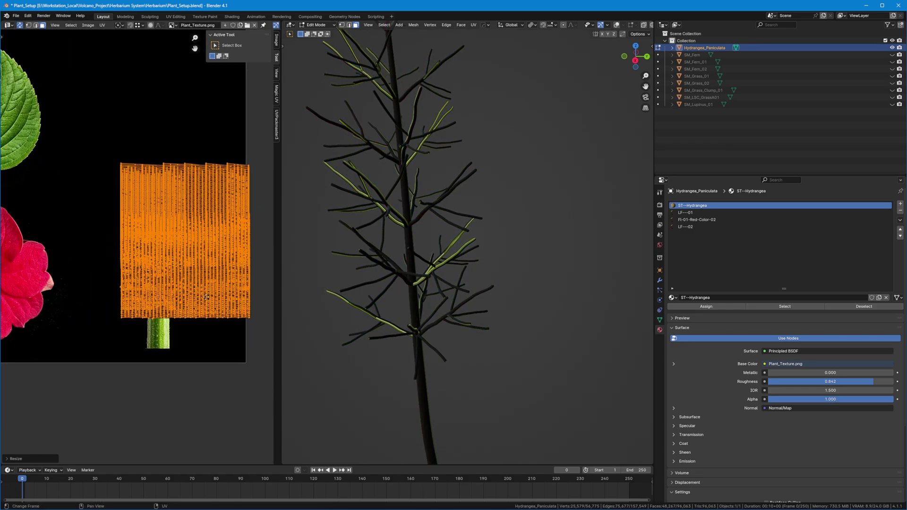
Reposition the stem UVs on the stem picture and scale them down further towards its width.
{"action": "key", "text": "g"}
{"action": "left_click", "coordinate": [203, 326]}
{"action": "middle_click_drag", "start_coordinate": [203, 326], "coordinate": [179, 311]}
{"action": "scroll", "coordinate": [446, 233], "scroll_direction": "up", "scroll_amount": 5}
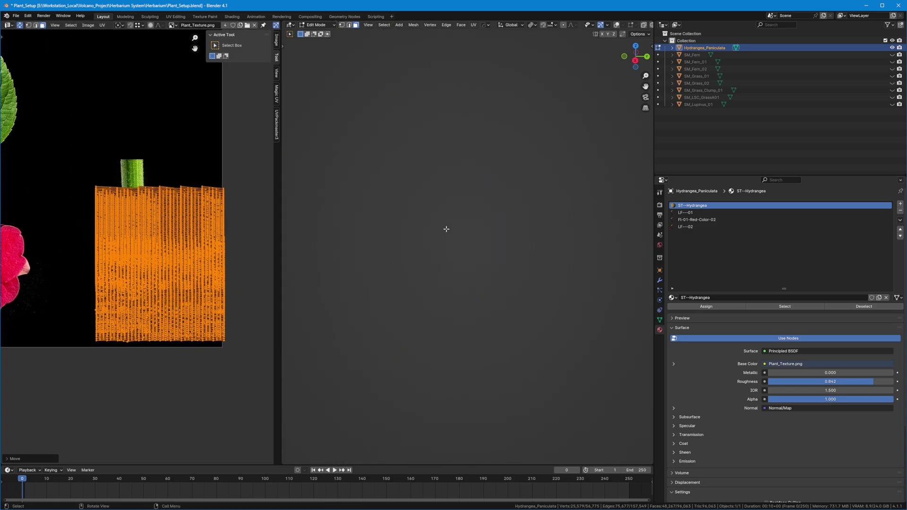
{"action": "scroll", "coordinate": [422, 210], "scroll_direction": "down", "scroll_amount": 5}
{"action": "key", "text": "s"}
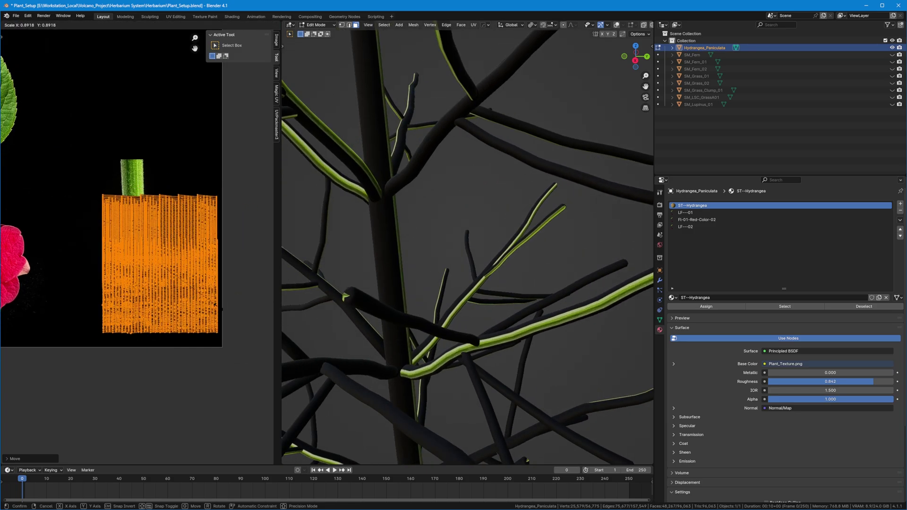
{"action": "left_click", "coordinate": [195, 290]}
{"action": "key", "text": "g"}
{"action": "left_click", "coordinate": [178, 258]}
{"action": "key", "text": "s"}
{"action": "left_click", "coordinate": [180, 257]}
Stretch the stem UVs along Y to the height of the stem picture and move them over it.
{"action": "key", "text": "s"}
{"action": "key", "text": "y"}
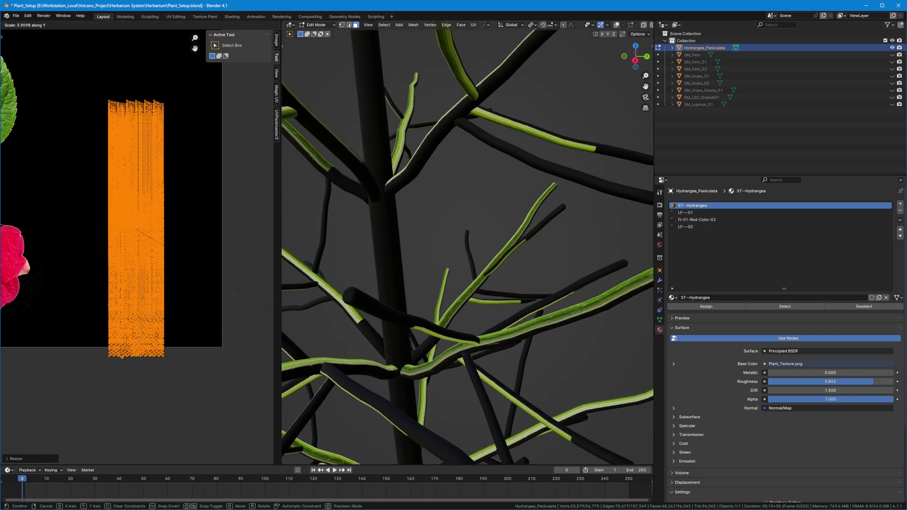
{"action": "left_click", "coordinate": [267, 308]}
{"action": "key", "text": "g"}
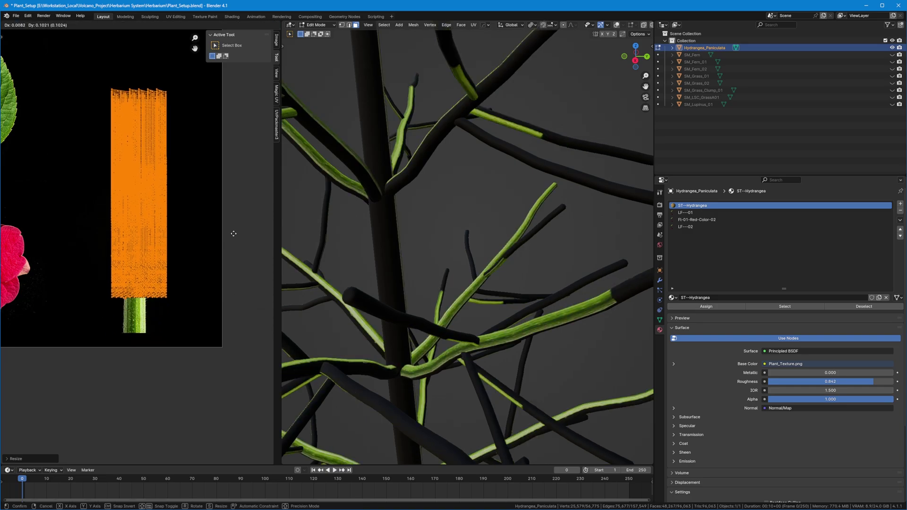
{"action": "left_click", "coordinate": [221, 288]}
Narrow the stem UVs along X to fit the stem picture's width and shift them into line with it.
{"action": "key", "text": "s"}
{"action": "key", "text": "x"}
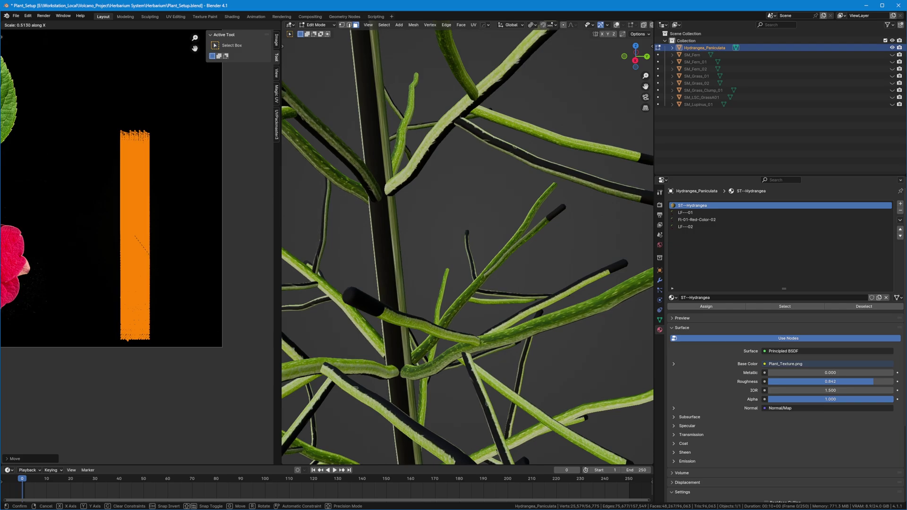
{"action": "left_click", "coordinate": [154, 267]}
{"action": "scroll", "coordinate": [399, 251], "scroll_direction": "down", "scroll_amount": 9}
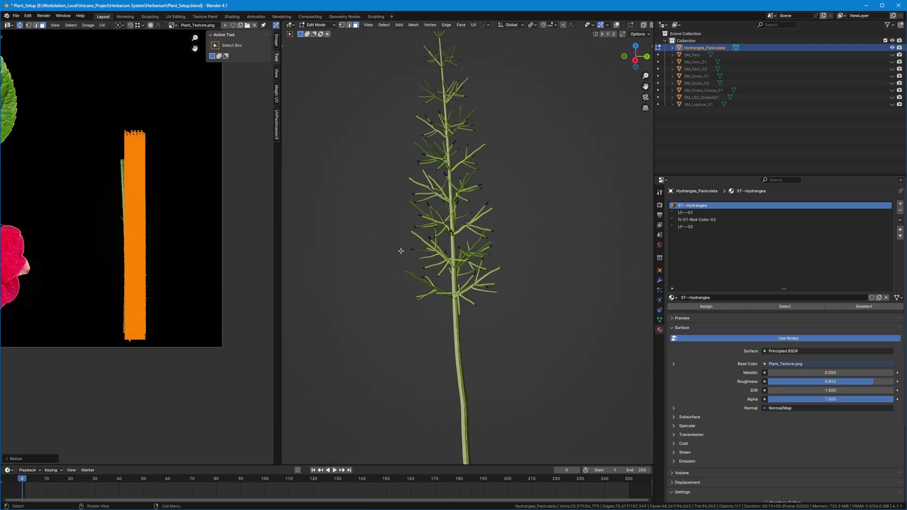
{"action": "scroll", "coordinate": [199, 230], "scroll_direction": "up", "scroll_amount": 2}
{"action": "key", "text": "g"}
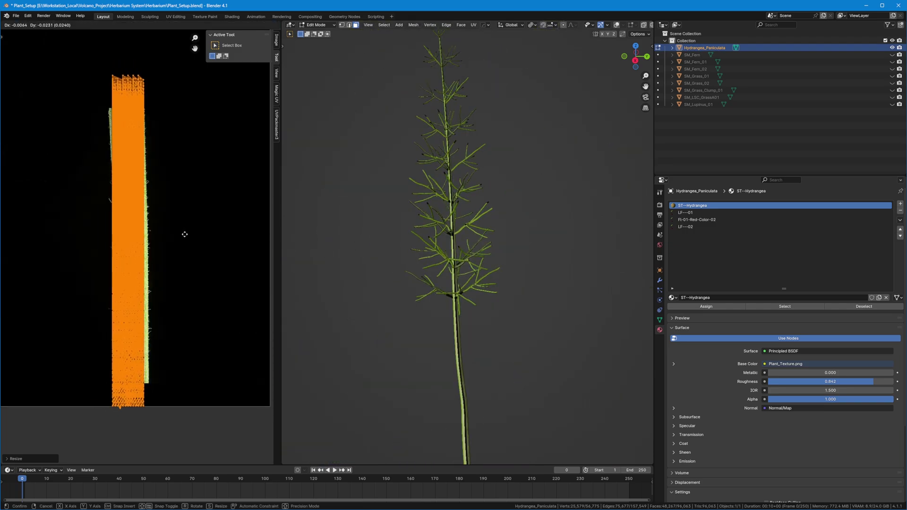
{"action": "left_click", "coordinate": [185, 223]}
Shorten the stem UVs along Y so they fit inside the stem picture, and reposition them within it.
{"action": "key", "text": "s"}
{"action": "right_click", "coordinate": [187, 236]}
{"action": "key", "text": "s"}
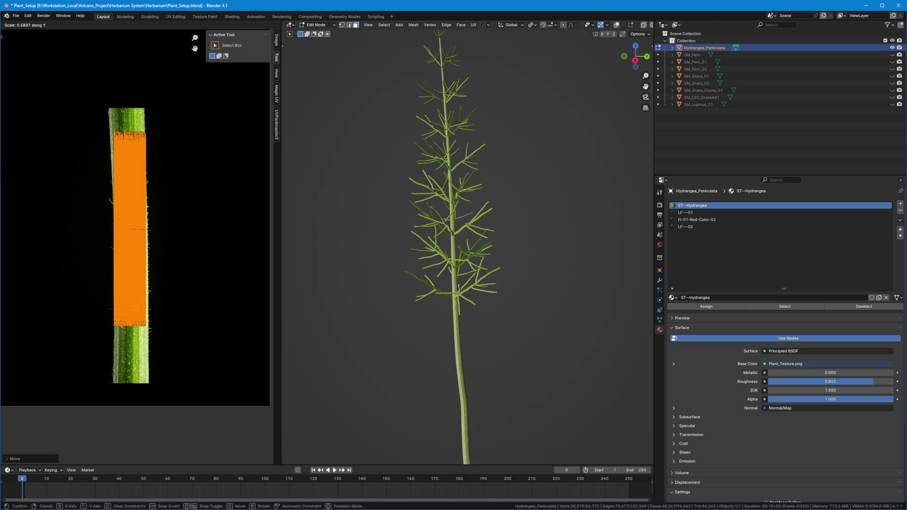
{"action": "left_click", "coordinate": [174, 241]}
{"action": "key", "text": "g"}
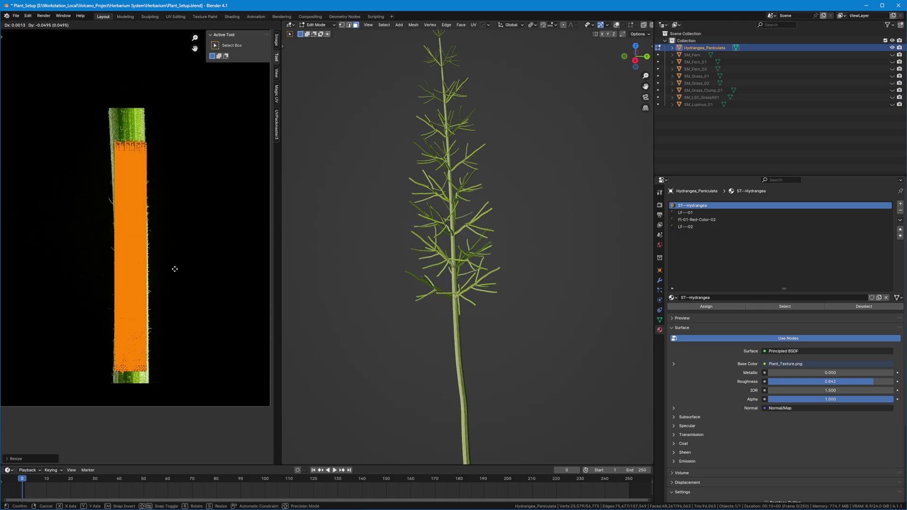
{"action": "left_click", "coordinate": [176, 268]}
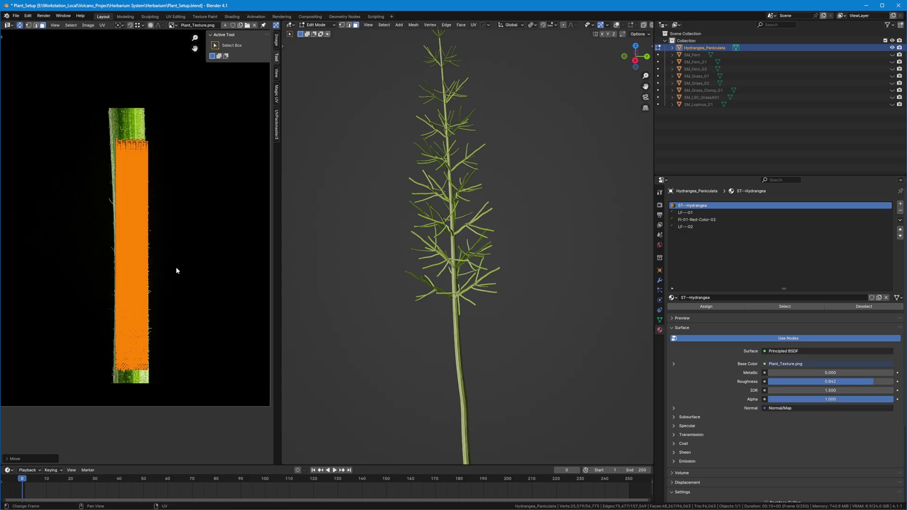
Lengthen the stem UVs along Y to nearly the full height of the stem picture and shift them over it.
{"action": "scroll", "coordinate": [474, 254], "scroll_direction": "up", "scroll_amount": 4}
{"action": "middle_click_drag", "start_coordinate": [402, 256], "coordinate": [492, 270], "text": "shift"}
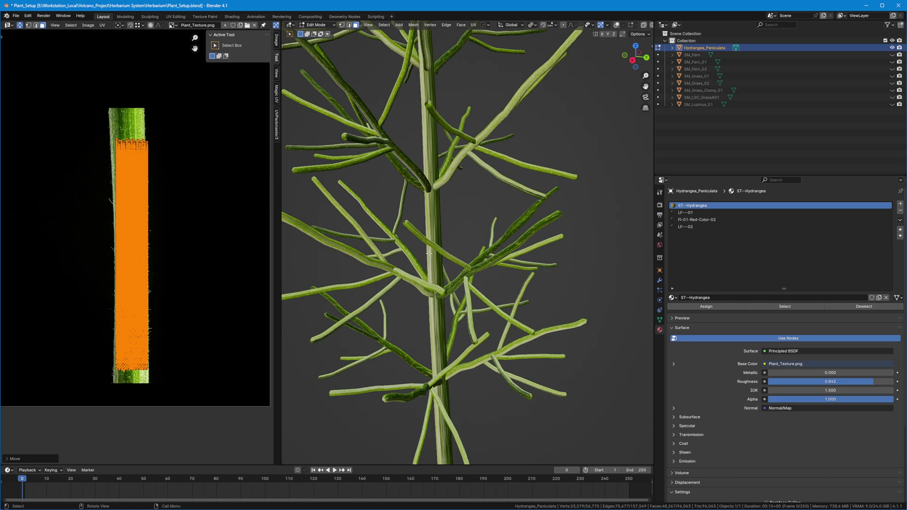
{"action": "key", "text": "s"}
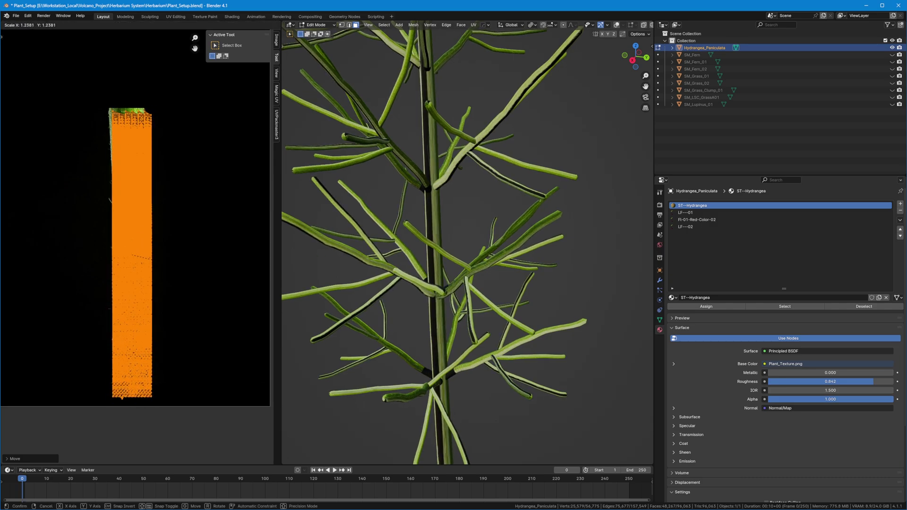
{"action": "key", "text": "y"}
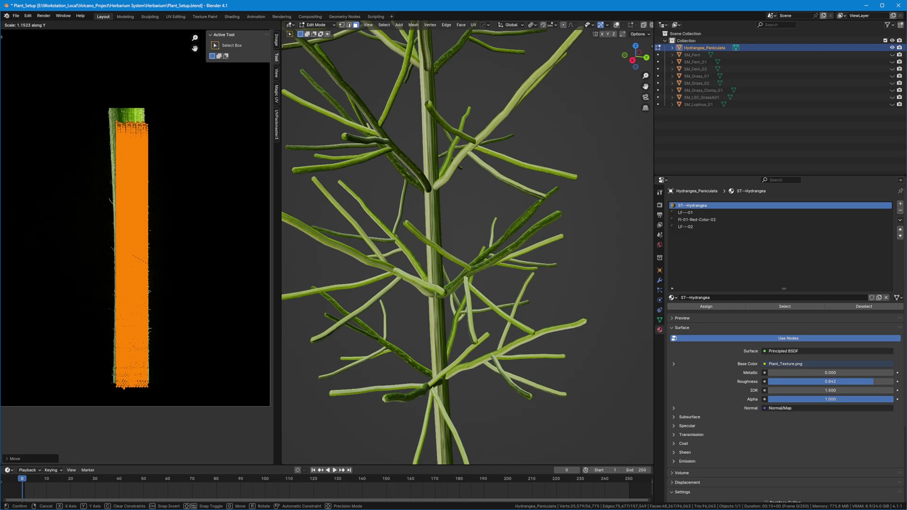
{"action": "left_click", "coordinate": [211, 301]}
{"action": "key", "text": "g"}
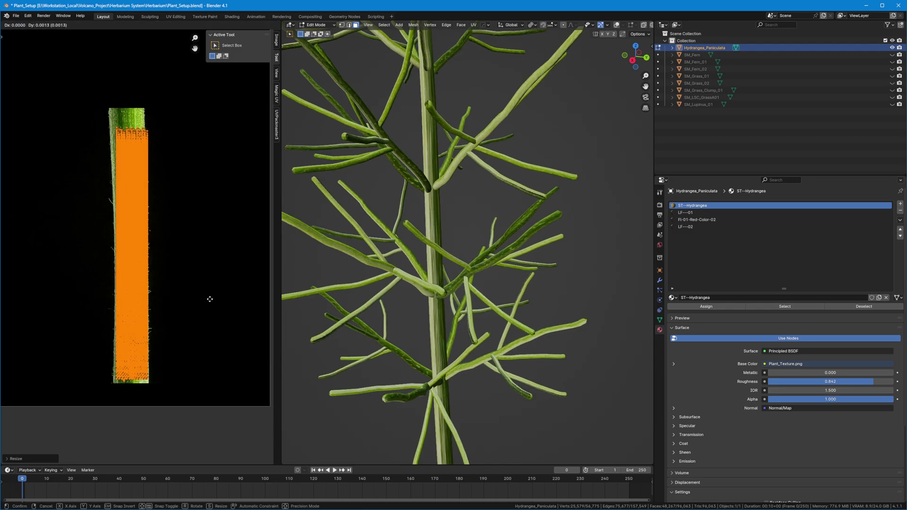
{"action": "left_click", "coordinate": [210, 299]}
Widen the stem UVs along X by a factor of about 1.08 on the stem picture.
{"action": "key", "text": "s"}
{"action": "key", "text": "y"}
{"action": "key", "text": "x"}
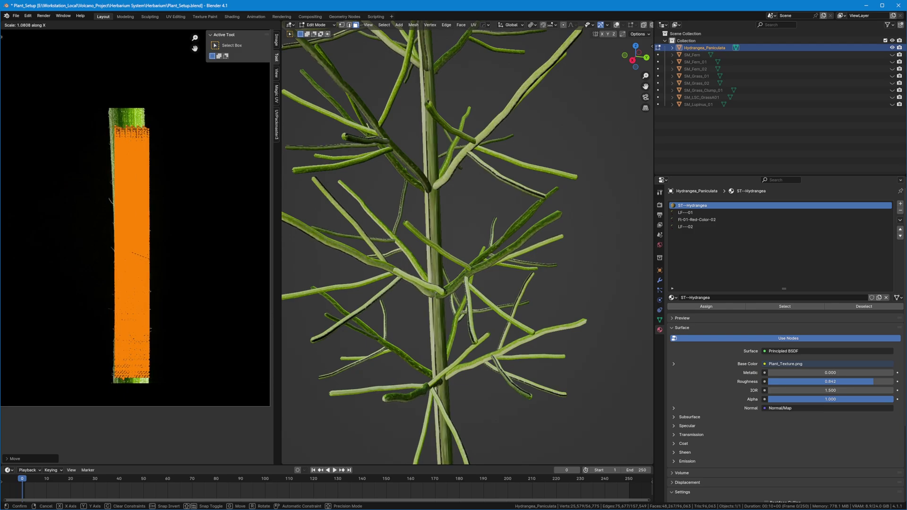
{"action": "left_click", "coordinate": [234, 291]}
{"action": "scroll", "coordinate": [169, 137], "scroll_direction": "down", "scroll_amount": 3}
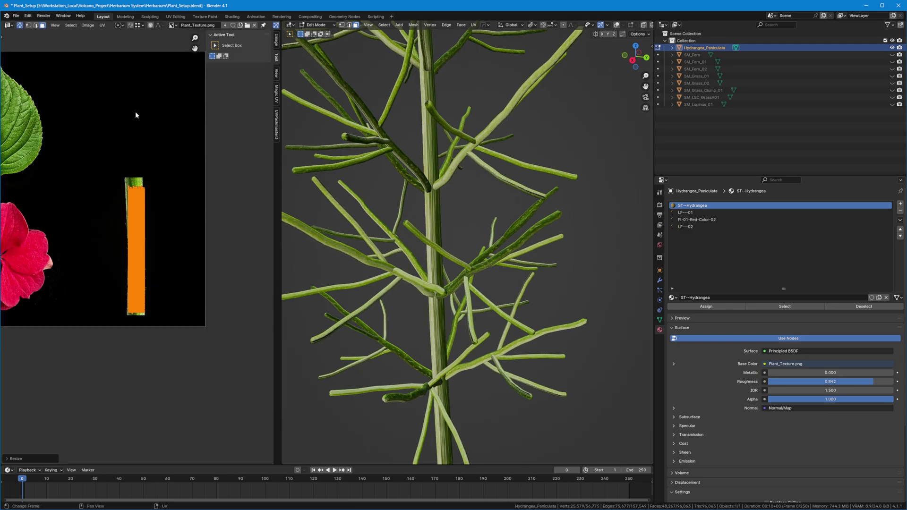
Reveal the plant's hidden leaf and flower faces and clear the mesh selection.
{"action": "scroll", "coordinate": [127, 203], "scroll_direction": "up", "scroll_amount": 5}
{"action": "middle_click_drag", "start_coordinate": [458, 165], "coordinate": [438, 180]}
{"action": "scroll", "coordinate": [446, 185], "scroll_direction": "down", "scroll_amount": 5}
{"action": "scroll", "coordinate": [401, 296], "scroll_direction": "up", "scroll_amount": 3}
{"action": "scroll", "coordinate": [473, 221], "scroll_direction": "up", "scroll_amount": 4}
{"action": "middle_click_drag", "start_coordinate": [401, 296], "coordinate": [487, 127], "text": "shift"}
{"action": "scroll", "coordinate": [493, 311], "scroll_direction": "down", "scroll_amount": 5}
{"action": "key", "text": "alt+h"}
{"action": "scroll", "coordinate": [463, 258], "scroll_direction": "up", "scroll_amount": 3}
{"action": "left_click", "coordinate": [482, 251]}
Examine how the stem texture looks between the flowers and leaves of the complete plant.
{"action": "scroll", "coordinate": [483, 255], "scroll_direction": "down", "scroll_amount": 6}
{"action": "middle_click_drag", "start_coordinate": [439, 203], "coordinate": [500, 193]}
{"action": "scroll", "coordinate": [435, 222], "scroll_direction": "up", "scroll_amount": 4}
{"action": "middle_click_drag", "start_coordinate": [359, 240], "coordinate": [473, 284], "text": "shift"}
{"action": "scroll", "coordinate": [490, 184], "scroll_direction": "down", "scroll_amount": 3}
{"action": "scroll", "coordinate": [473, 284], "scroll_direction": "up", "scroll_amount": 3}
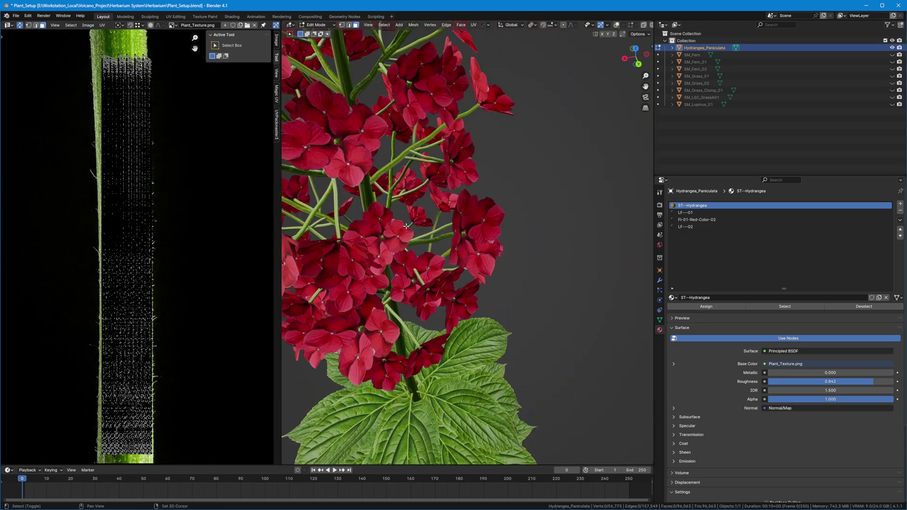
{"action": "middle_click_drag", "start_coordinate": [298, 207], "coordinate": [356, 239], "text": "shift"}
{"action": "middle_click_drag", "start_coordinate": [426, 189], "coordinate": [427, 228], "text": "shift"}
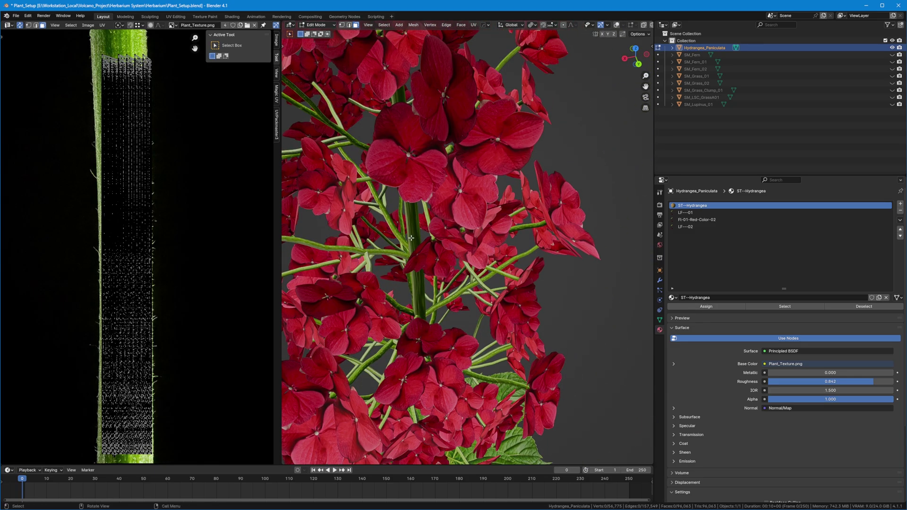
Select all stem UVs, narrow them along X to about 0.86, and shift them by about -0.002 along X.
{"action": "scroll", "coordinate": [169, 208], "scroll_direction": "down", "scroll_amount": 1}
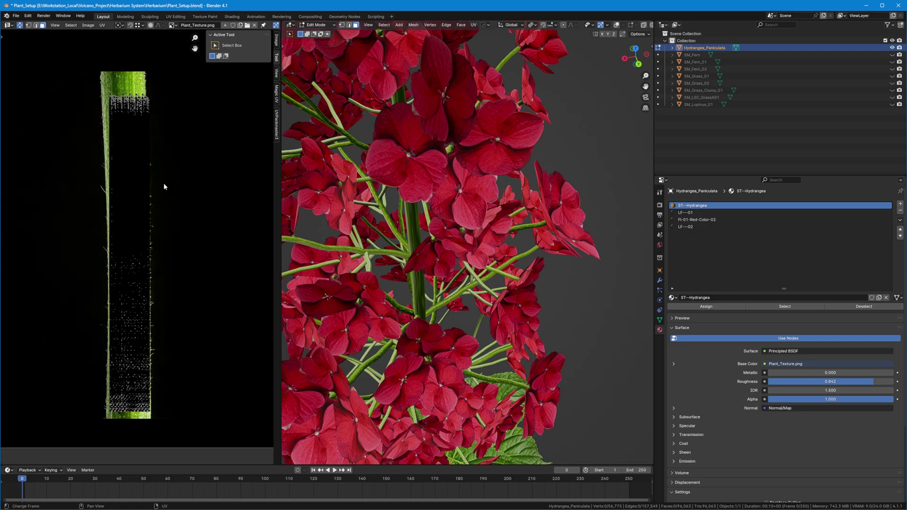
{"action": "left_click_drag", "start_coordinate": [187, 70], "coordinate": [105, 401]}
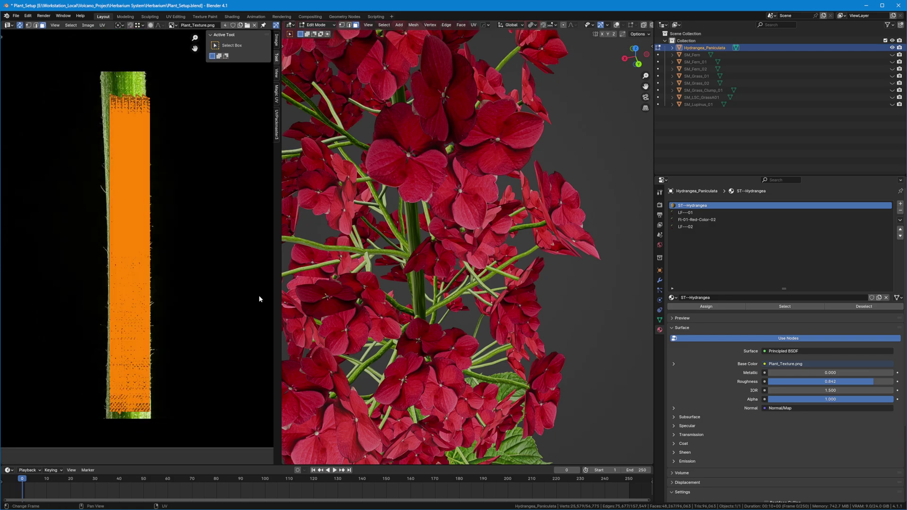
{"action": "key", "text": "s"}
{"action": "key", "text": "x"}
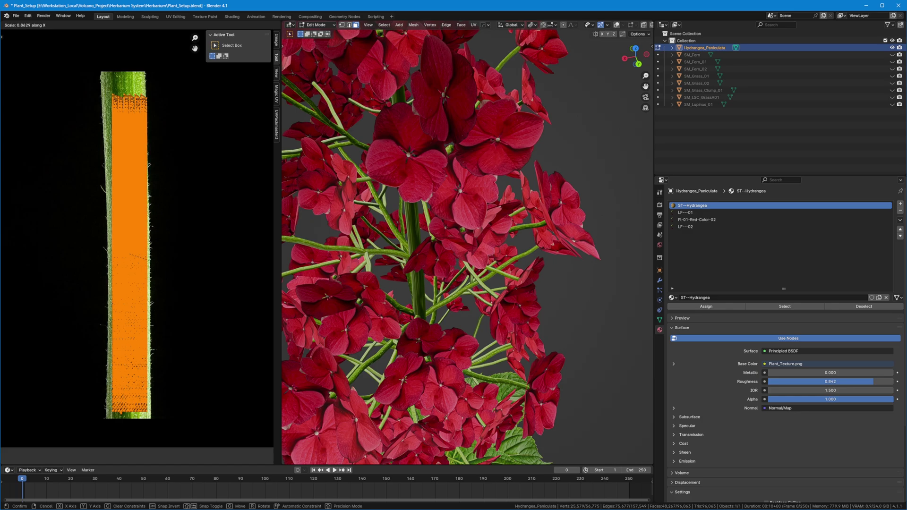
{"action": "left_click", "coordinate": [236, 296]}
{"action": "key", "text": "g"}
{"action": "key", "text": "x"}
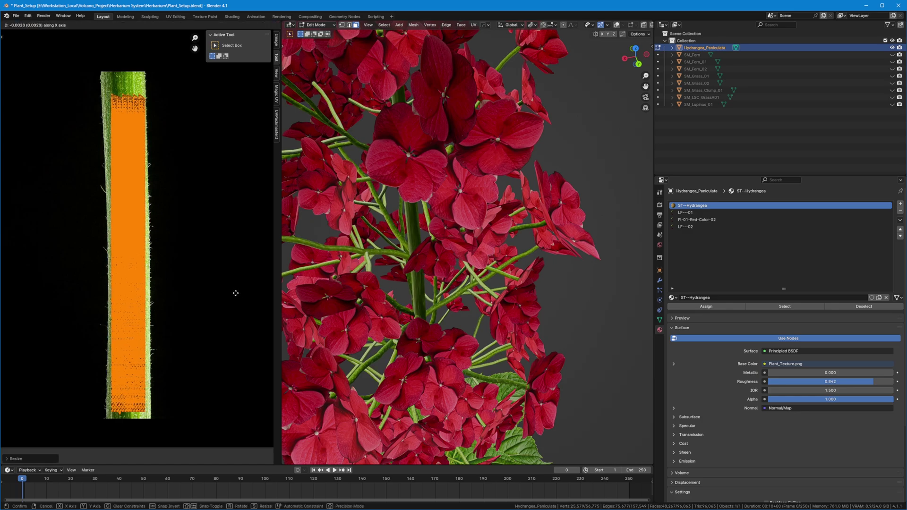
{"action": "left_click", "coordinate": [236, 294]}
Leave mesh editing for Object Mode and deselect the hydrangea.
{"action": "middle_click_drag", "start_coordinate": [390, 257], "coordinate": [423, 255]}
{"action": "scroll", "coordinate": [423, 256], "scroll_direction": "down", "scroll_amount": 5}
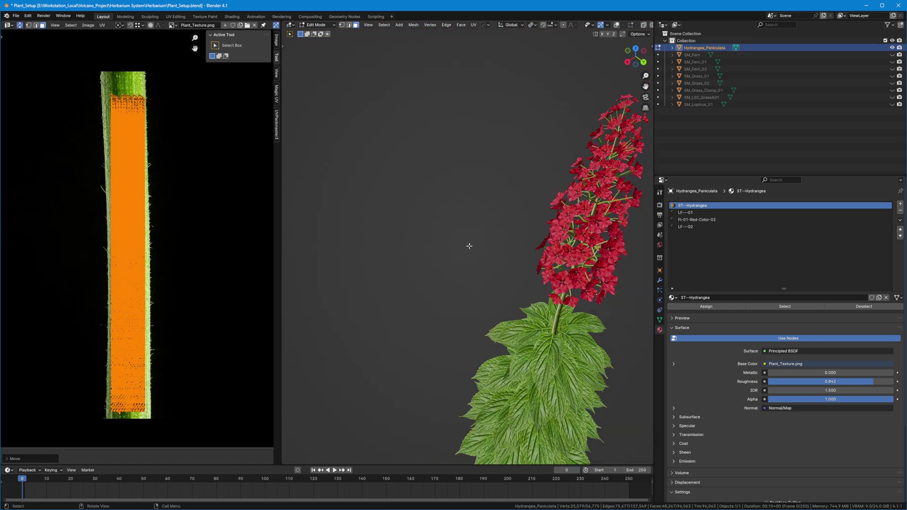
{"action": "left_click", "coordinate": [484, 222]}
{"action": "scroll", "coordinate": [462, 218], "scroll_direction": "down", "scroll_amount": 6}
{"action": "middle_click_drag", "start_coordinate": [484, 221], "coordinate": [419, 161]}
{"action": "key", "text": "Tab"}
{"action": "left_click", "coordinate": [463, 177]}
{"action": "scroll", "coordinate": [463, 196], "scroll_direction": "down", "scroll_amount": 3}
{"action": "scroll", "coordinate": [433, 219], "scroll_direction": "up", "scroll_amount": 6}
{"action": "middle_click_drag", "start_coordinate": [432, 219], "coordinate": [519, 227]}
{"action": "left_click", "coordinate": [519, 227]}
Examine the retextured hydrangea alongside the Plant_Texture.png atlas, checking the flowers, stem and leaves.
{"action": "scroll", "coordinate": [125, 249], "scroll_direction": "down", "scroll_amount": 8}
{"action": "middle_click_drag", "start_coordinate": [127, 249], "coordinate": [140, 253]}
{"action": "scroll", "coordinate": [424, 174], "scroll_direction": "up", "scroll_amount": 4}
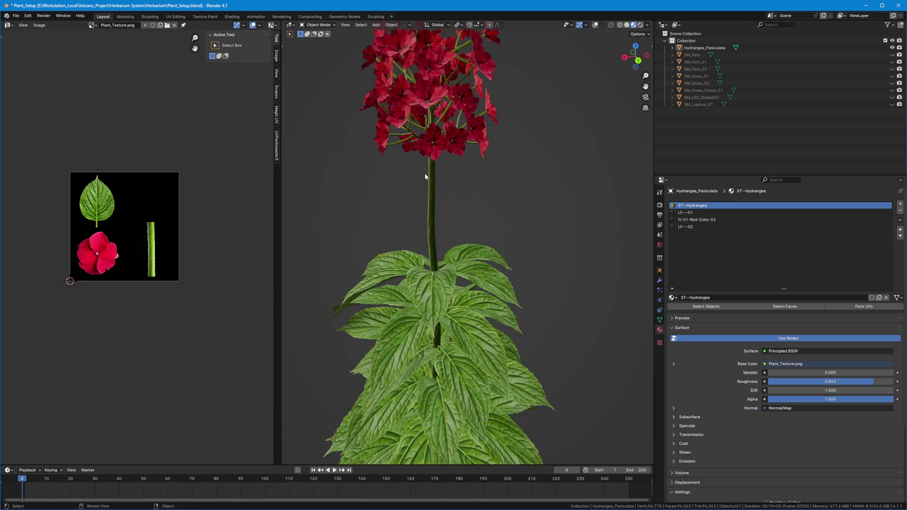
{"action": "scroll", "coordinate": [404, 147], "scroll_direction": "down", "scroll_amount": 4}
{"action": "middle_click_drag", "start_coordinate": [404, 147], "coordinate": [419, 177], "text": "shift"}
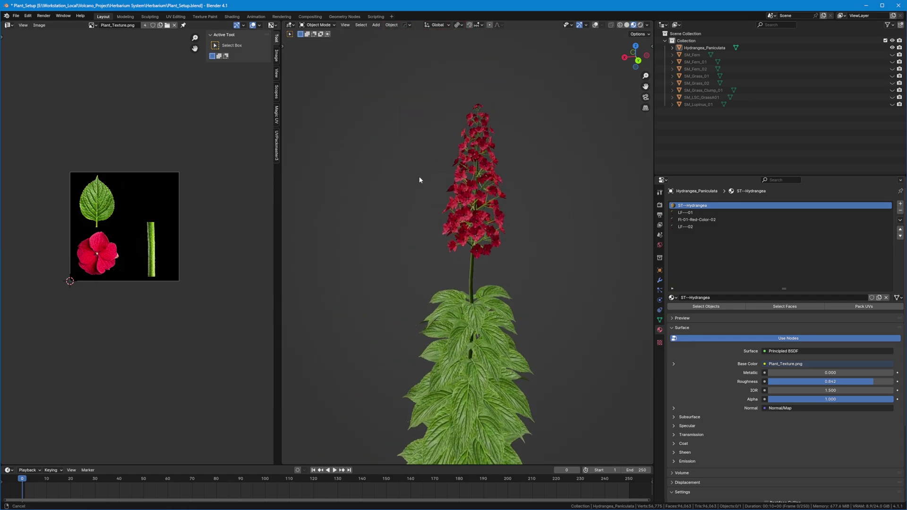
{"action": "scroll", "coordinate": [450, 189], "scroll_direction": "up", "scroll_amount": 4}
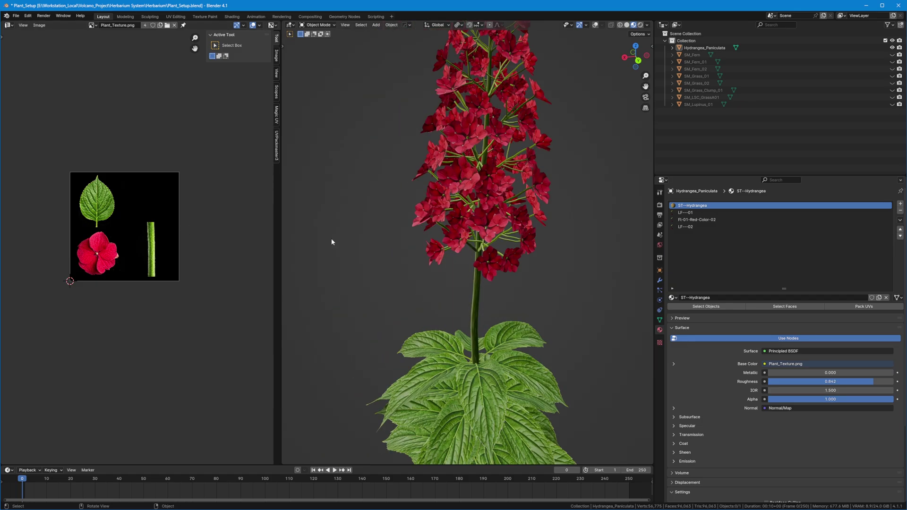
{"action": "scroll", "coordinate": [86, 210], "scroll_direction": "up", "scroll_amount": 3}
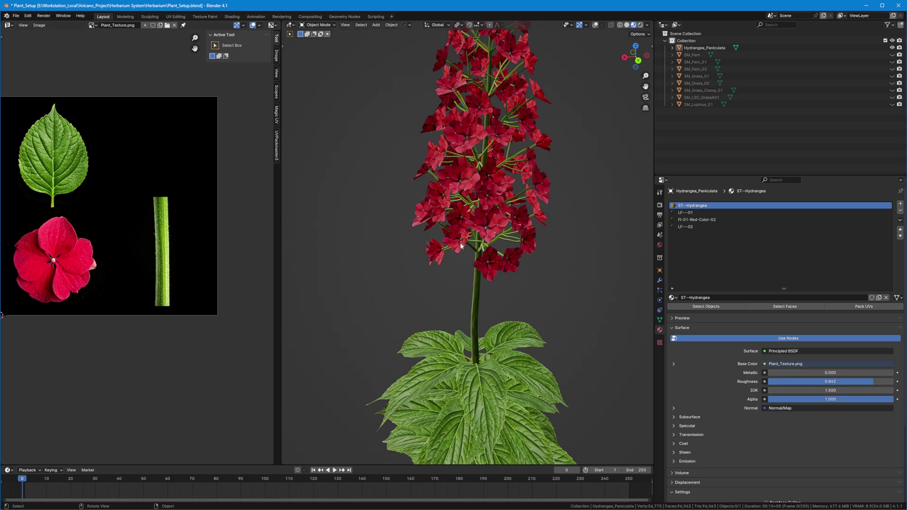
{"action": "middle_click_drag", "start_coordinate": [126, 270], "coordinate": [132, 288]}
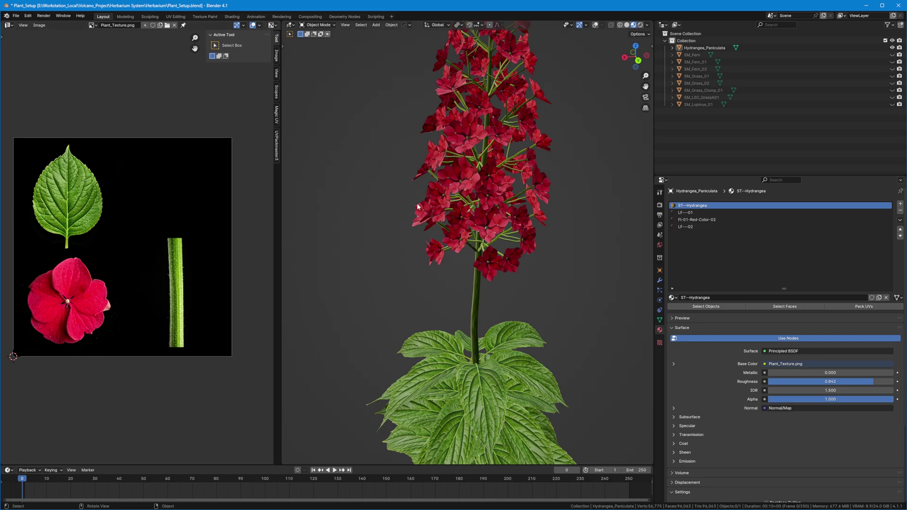
{"action": "scroll", "coordinate": [500, 282], "scroll_direction": "down", "scroll_amount": 4}
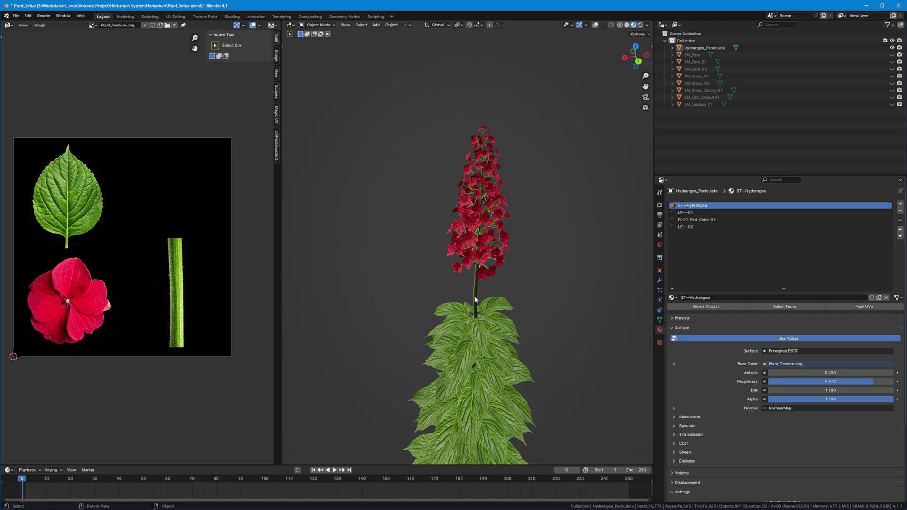
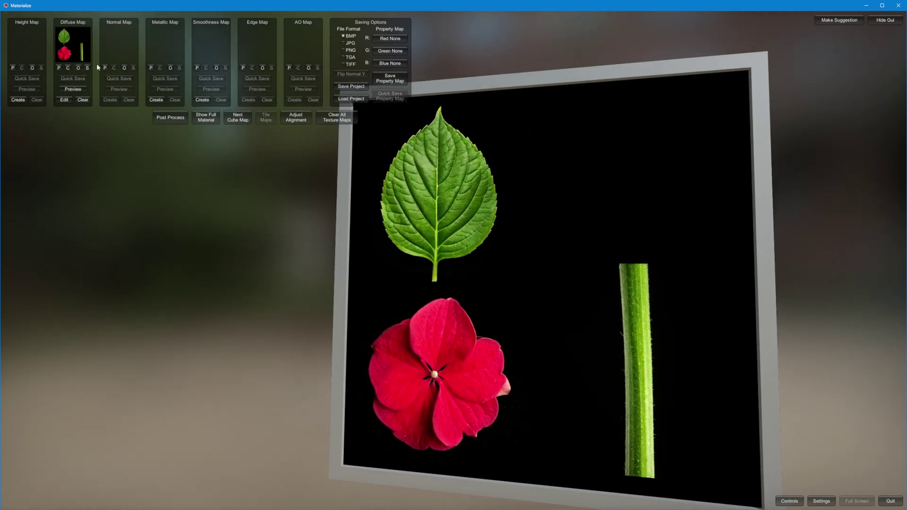
Start a height map from the diffuse atlas, reveal more of its preview, and adjust the third and fourth frequency weights.
{"action": "left_click", "coordinate": [24, 100]}
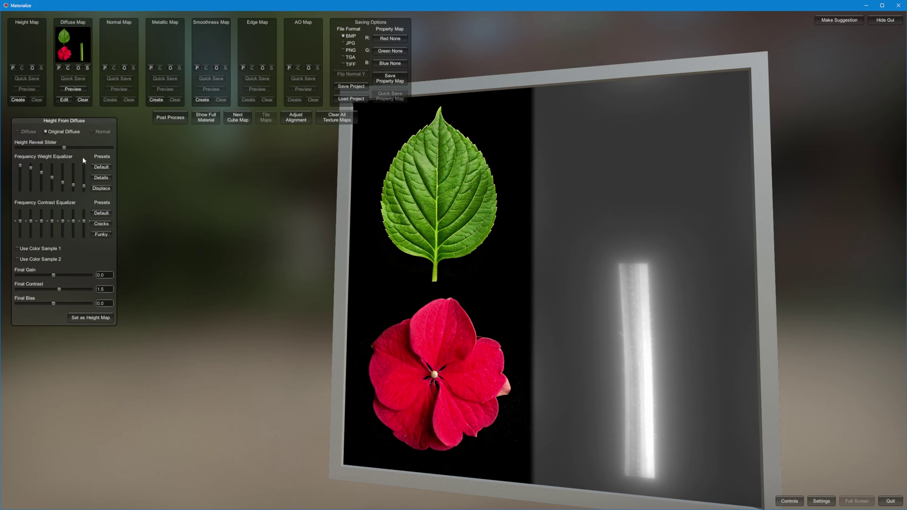
{"action": "left_click_drag", "start_coordinate": [64, 146], "coordinate": [32, 165]}
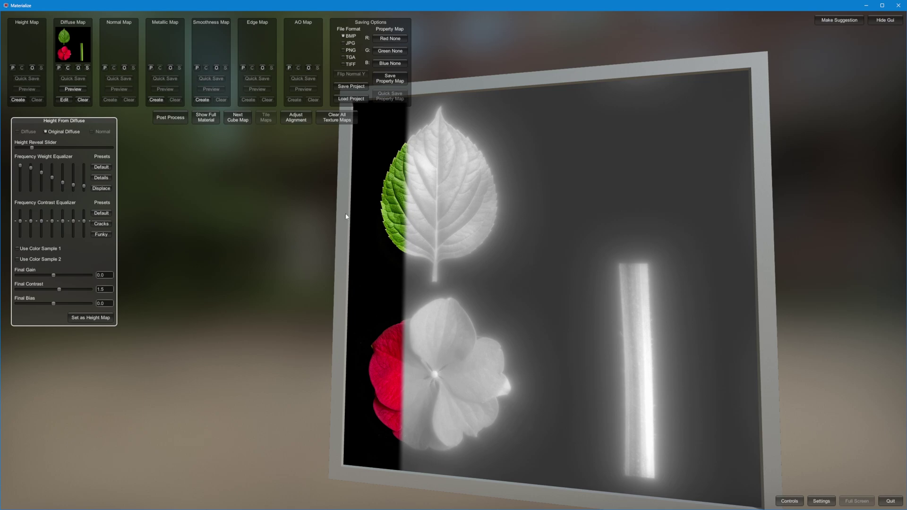
{"action": "mouse_move", "coordinate": [41, 169]}
{"action": "left_mouse_down"}
{"action": "mouse_move", "coordinate": [46, 186]}
{"action": "mouse_move", "coordinate": [52, 167]}
{"action": "left_mouse_up"}
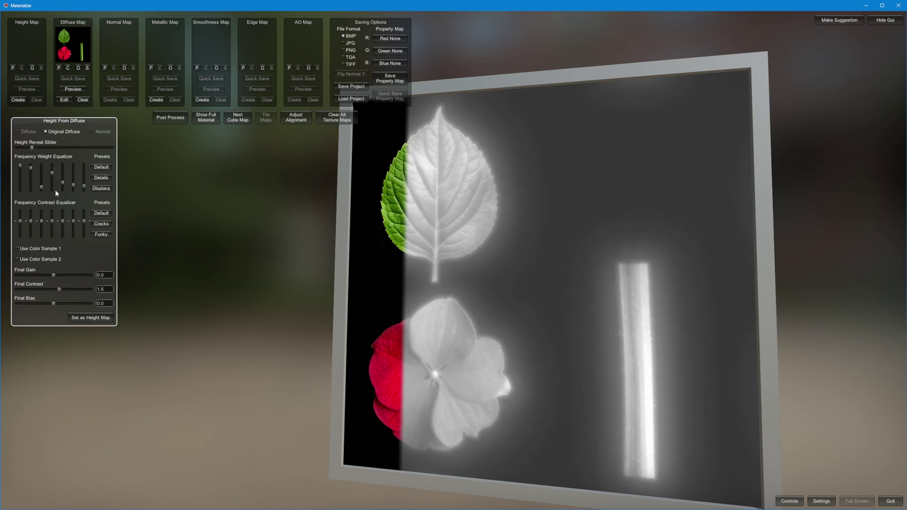
Rebalance the height map's frequency contrasts, raise the third frequency weight to maximum, and set the result as the Height Map.
{"action": "left_click_drag", "start_coordinate": [52, 223], "coordinate": [57, 251]}
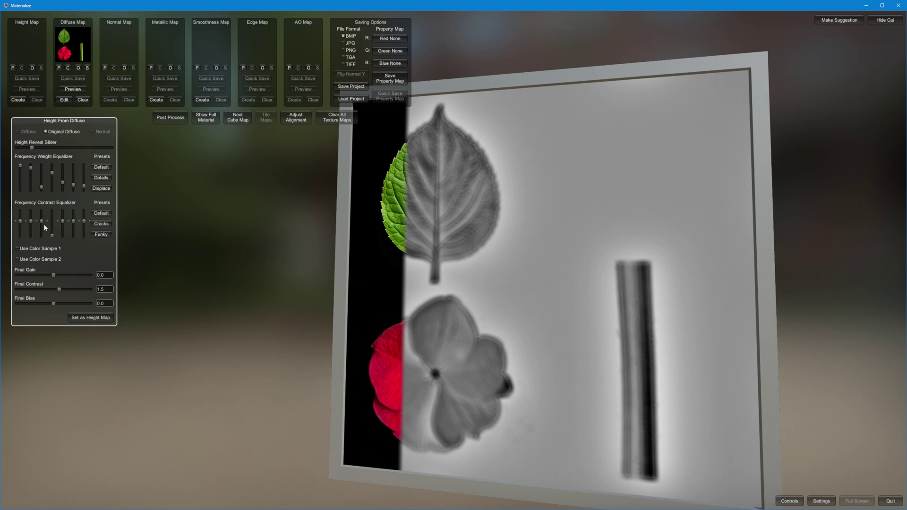
{"action": "left_click_drag", "start_coordinate": [43, 220], "coordinate": [76, 227]}
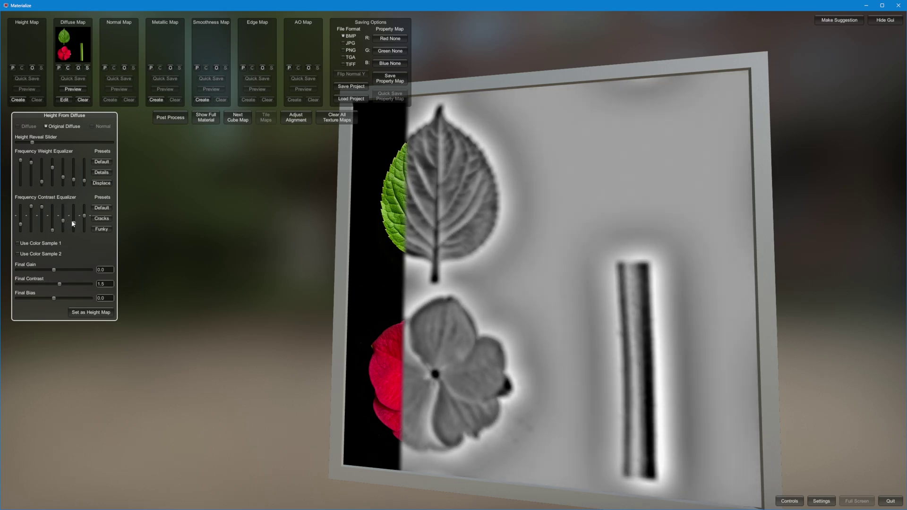
{"action": "left_click_drag", "start_coordinate": [64, 218], "coordinate": [83, 219]}
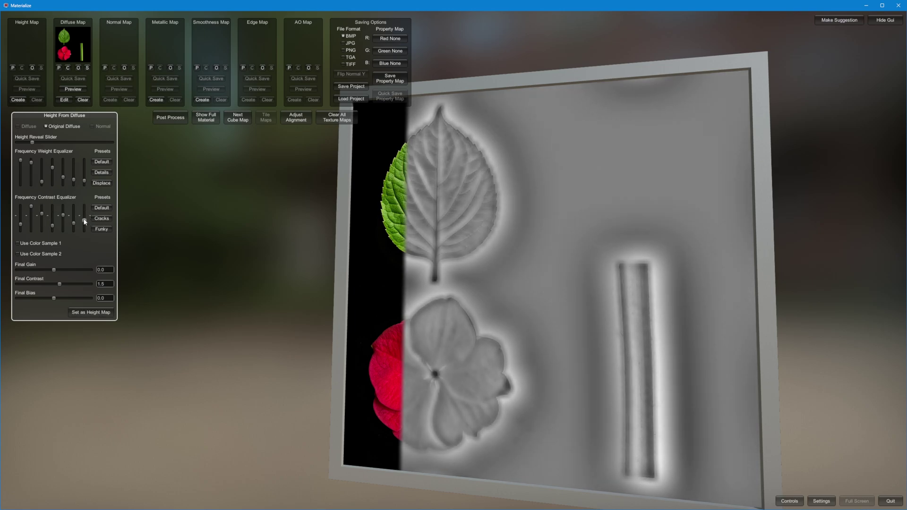
{"action": "left_click_drag", "start_coordinate": [41, 181], "coordinate": [47, 155]}
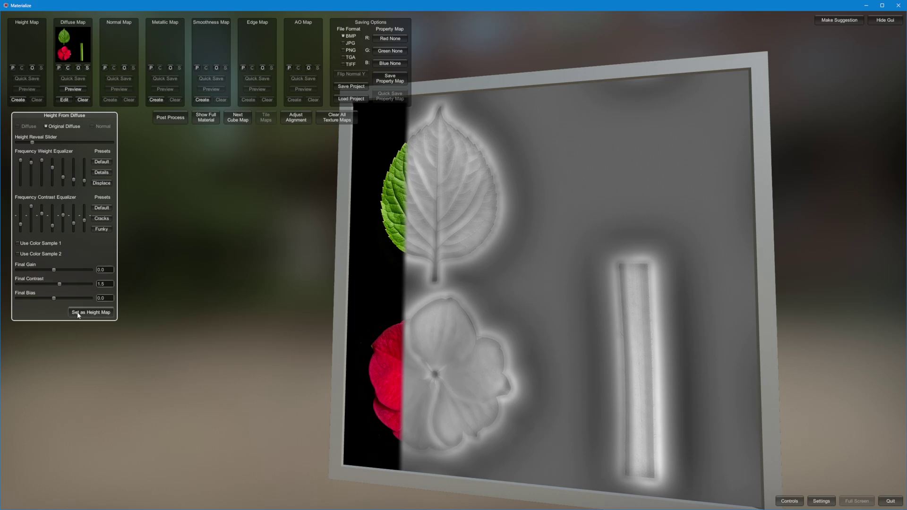
{"action": "left_click", "coordinate": [99, 313]}
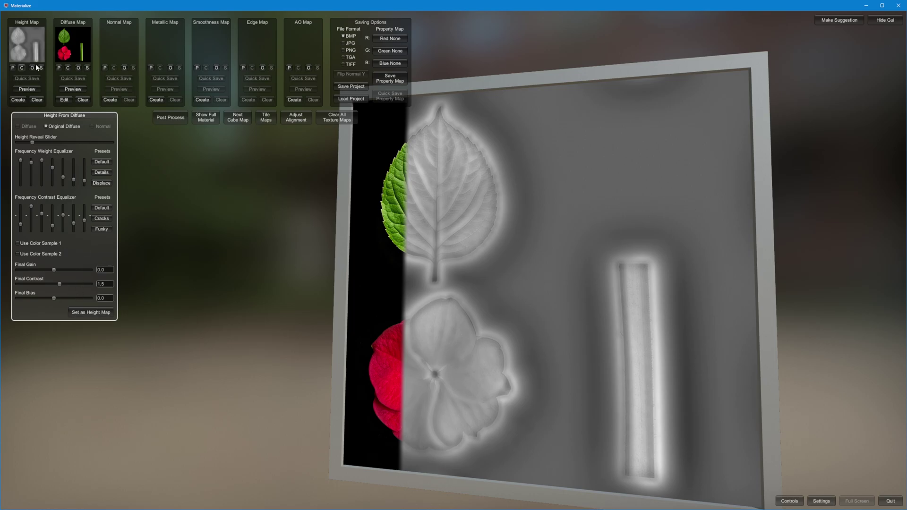
Create the Normal Map from the height map with Final Contrast 6.5865 and lowered second and third frequency bands.
{"action": "left_click", "coordinate": [110, 100]}
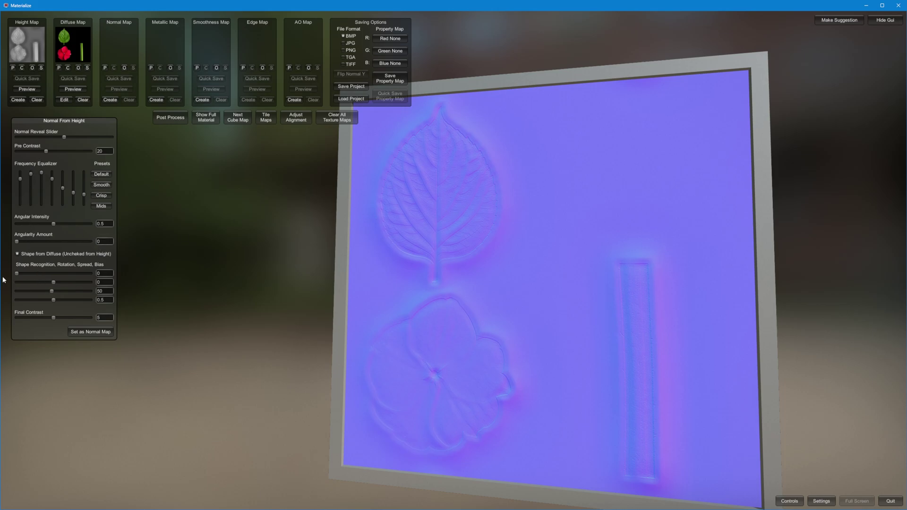
{"action": "mouse_move", "coordinate": [53, 316]}
{"action": "left_mouse_down"}
{"action": "mouse_move", "coordinate": [66, 319]}
{"action": "mouse_move", "coordinate": [41, 319]}
{"action": "mouse_move", "coordinate": [63, 325]}
{"action": "left_mouse_up"}
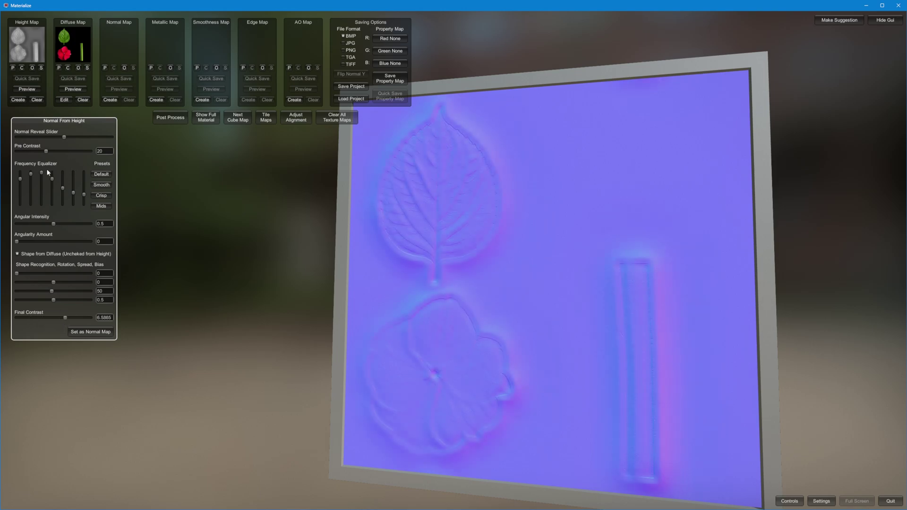
{"action": "left_click_drag", "start_coordinate": [41, 172], "coordinate": [32, 210]}
{"action": "mouse_move", "coordinate": [504, 246]}
{"action": "right_mouse_down"}
{"action": "mouse_move", "coordinate": [537, 195]}
{"action": "mouse_move", "coordinate": [528, 153]}
{"action": "mouse_move", "coordinate": [449, 196]}
{"action": "mouse_move", "coordinate": [492, 250]}
{"action": "right_mouse_up"}
{"action": "right_click_drag", "start_coordinate": [406, 259], "coordinate": [482, 283]}
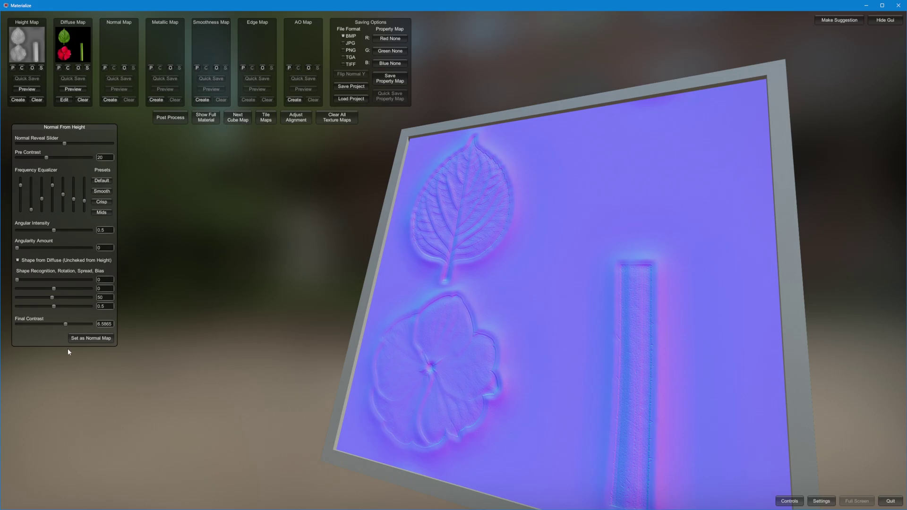
{"action": "left_click", "coordinate": [89, 338]}
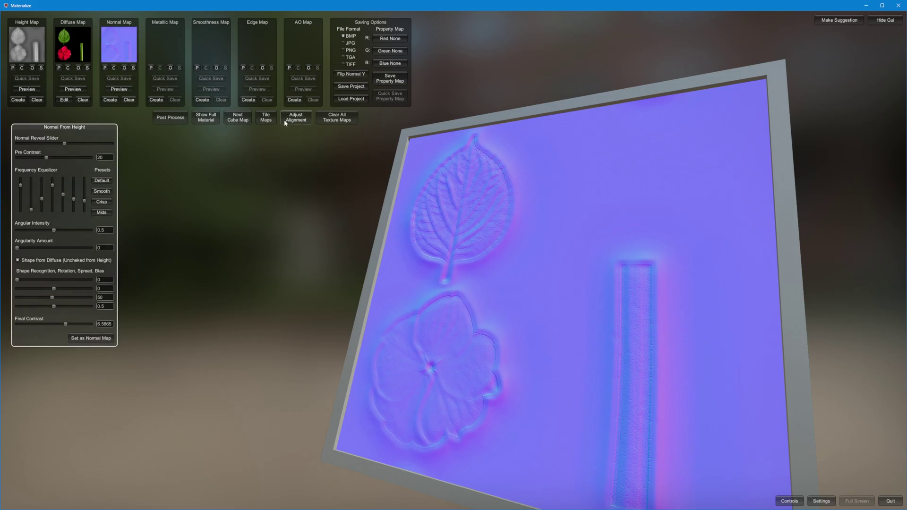
Check the full material on the preview plane, then generate the ambient occlusion with default settings and set it as the AO Map.
{"action": "left_click", "coordinate": [206, 117]}
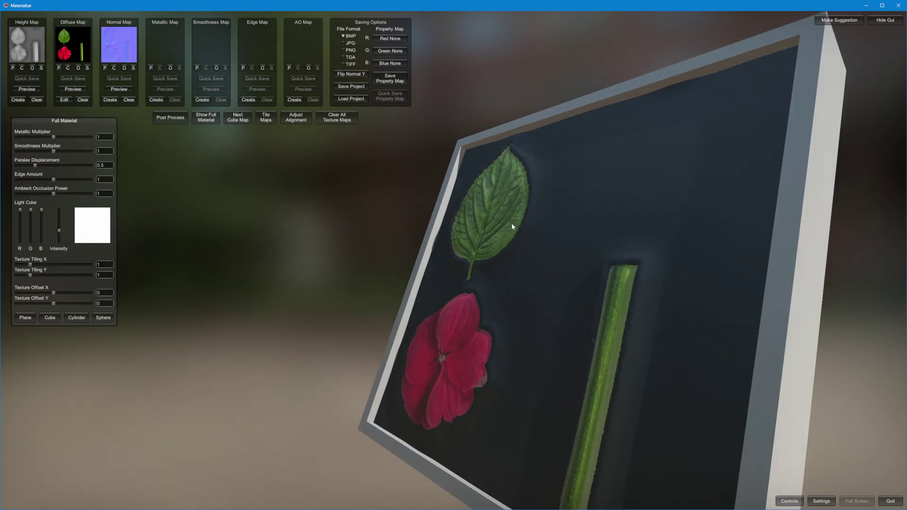
{"action": "right_click_drag", "start_coordinate": [512, 224], "coordinate": [476, 250]}
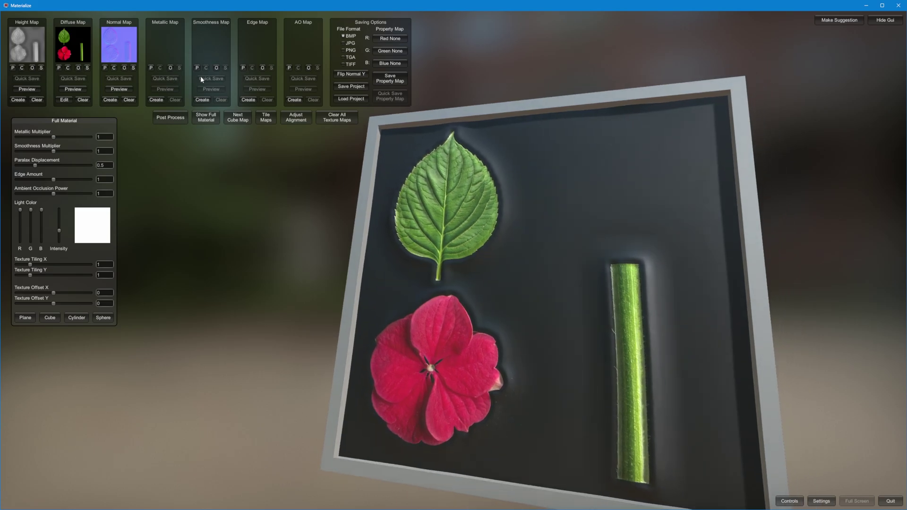
{"action": "left_click", "coordinate": [294, 99]}
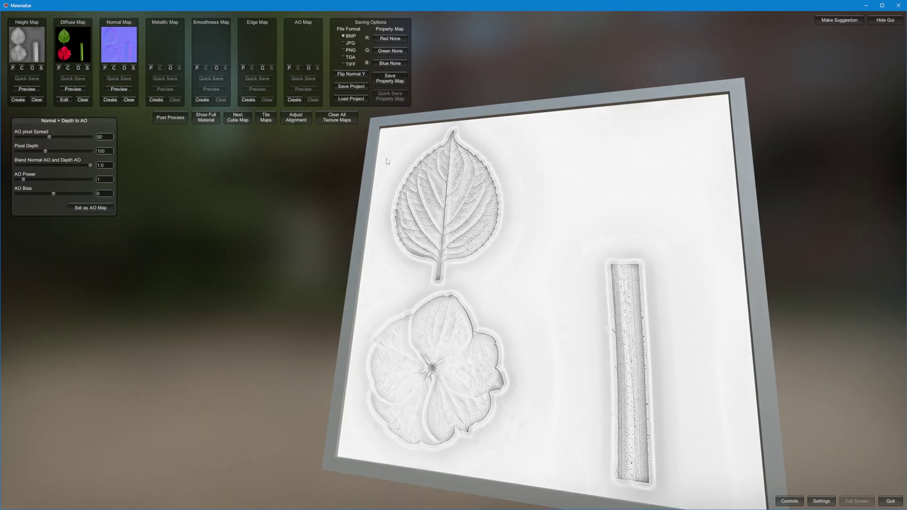
{"action": "left_click", "coordinate": [92, 207]}
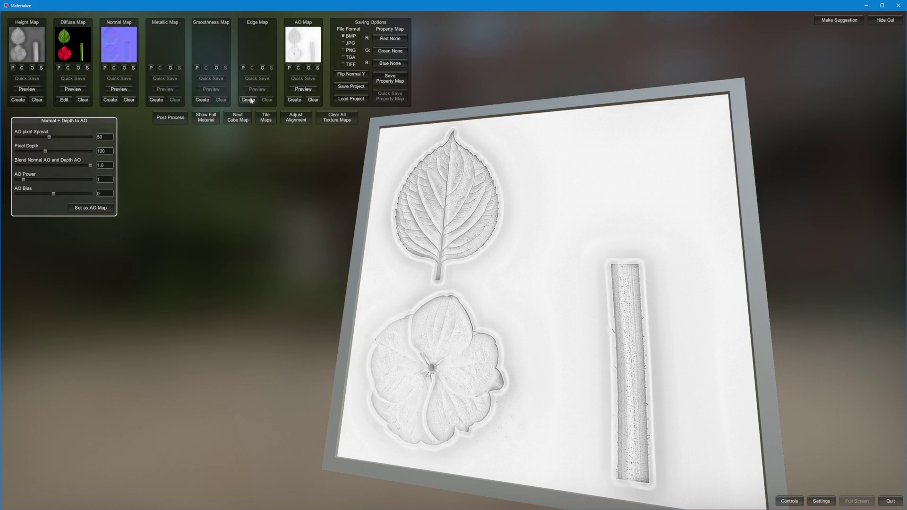
Create the Smoothness Map with Base Smoothness 0.2634, Sample Blur 9, High Pass Blur 33, Final Contrast -0.769 and Final Bias 0.0721.
{"action": "left_click", "coordinate": [202, 99]}
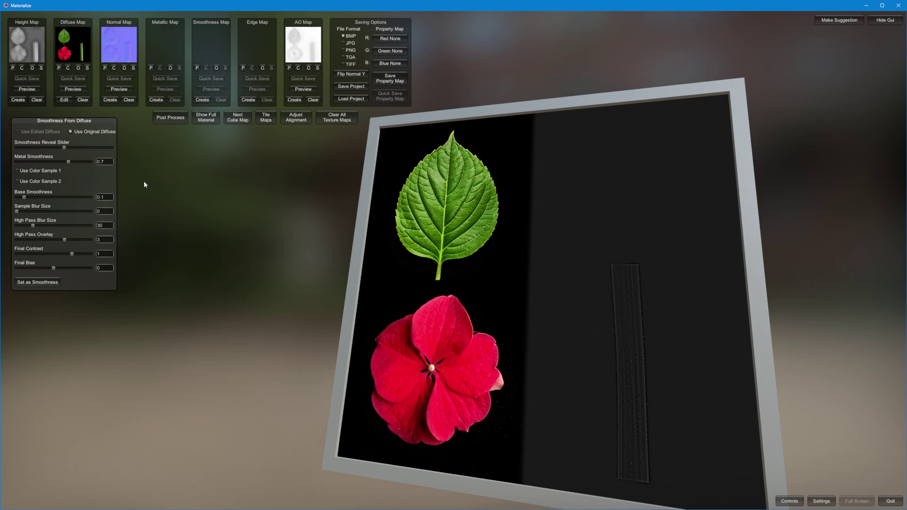
{"action": "left_click_drag", "start_coordinate": [63, 148], "coordinate": [32, 147]}
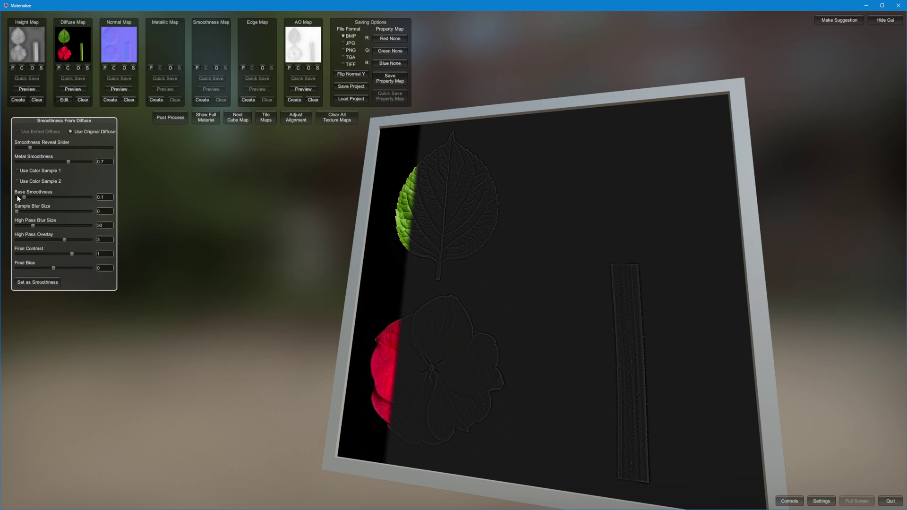
{"action": "left_click_drag", "start_coordinate": [25, 197], "coordinate": [49, 229]}
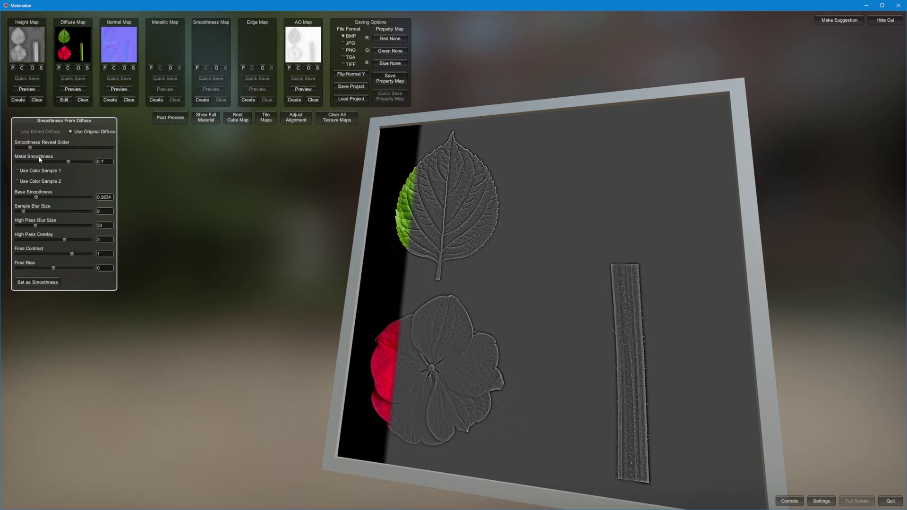
{"action": "left_click_drag", "start_coordinate": [71, 254], "coordinate": [57, 266]}
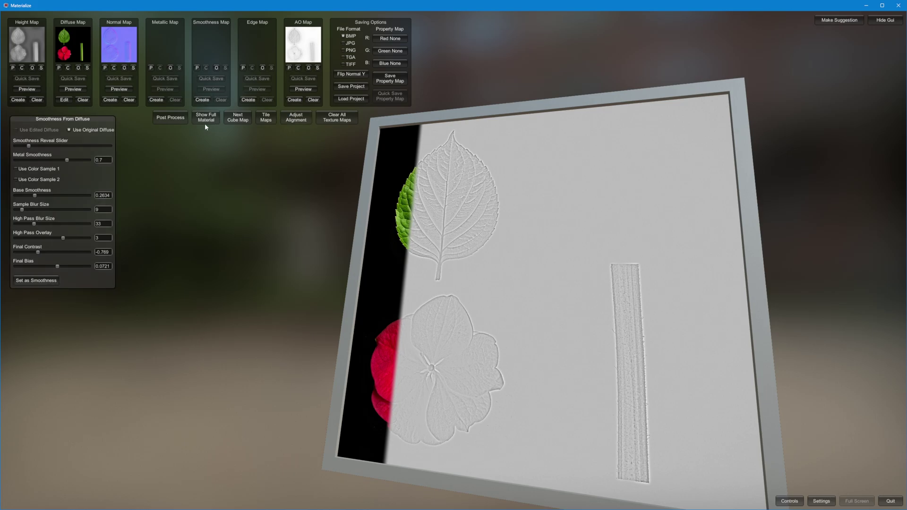
{"action": "left_click", "coordinate": [45, 281]}
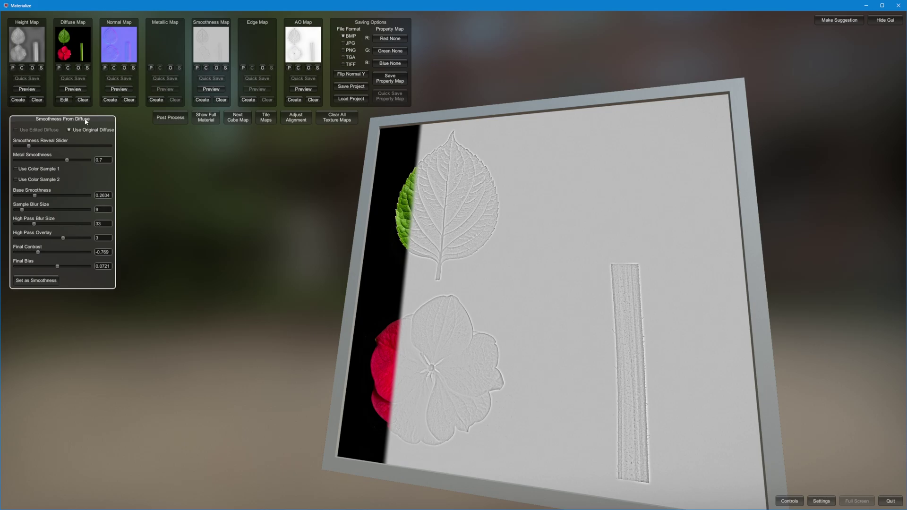
{"action": "left_click", "coordinate": [87, 69]}
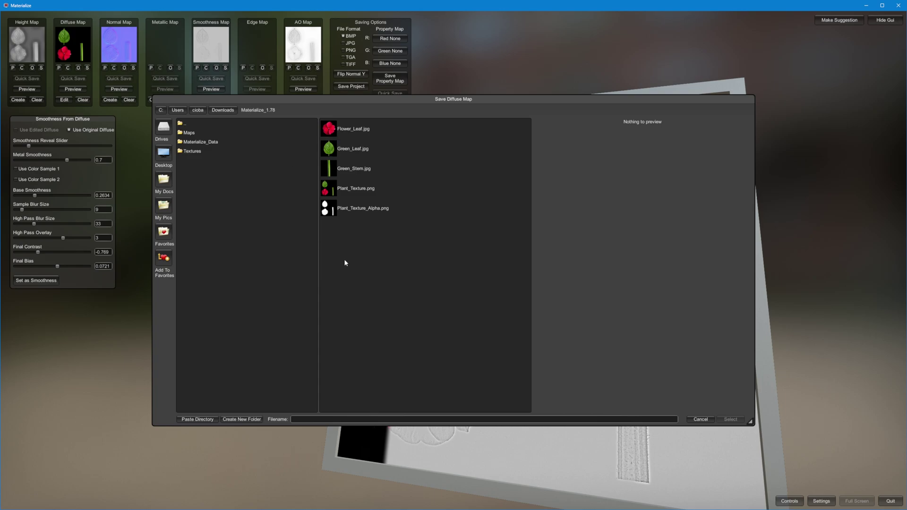
{"action": "left_click", "coordinate": [359, 189]}
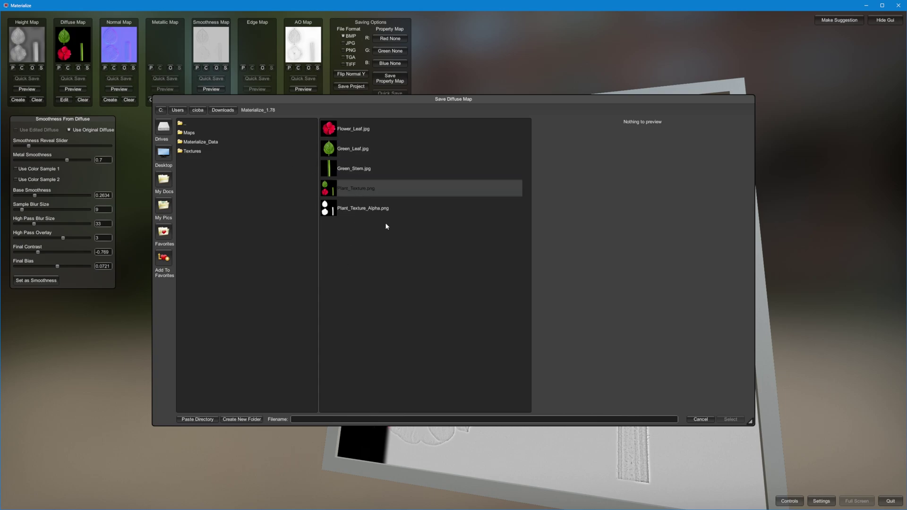
{"action": "left_click", "coordinate": [320, 419]}
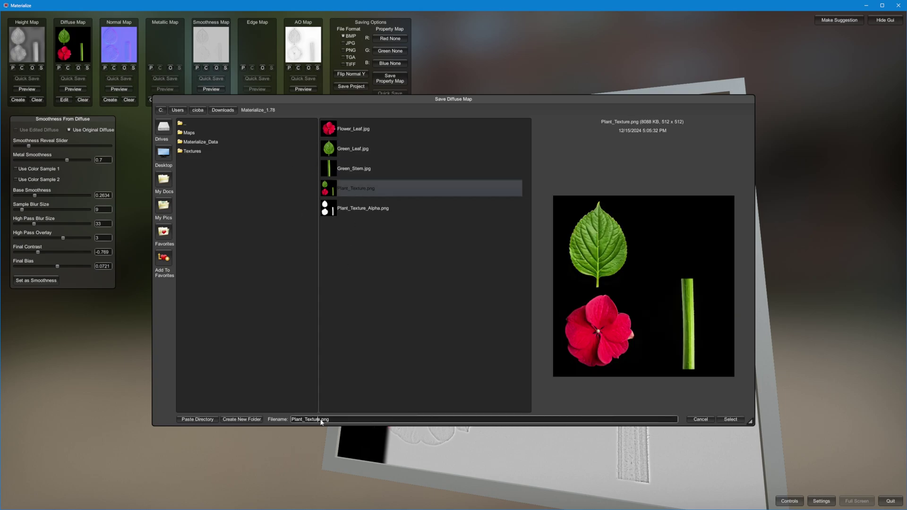
{"action": "left_click", "coordinate": [701, 419]}
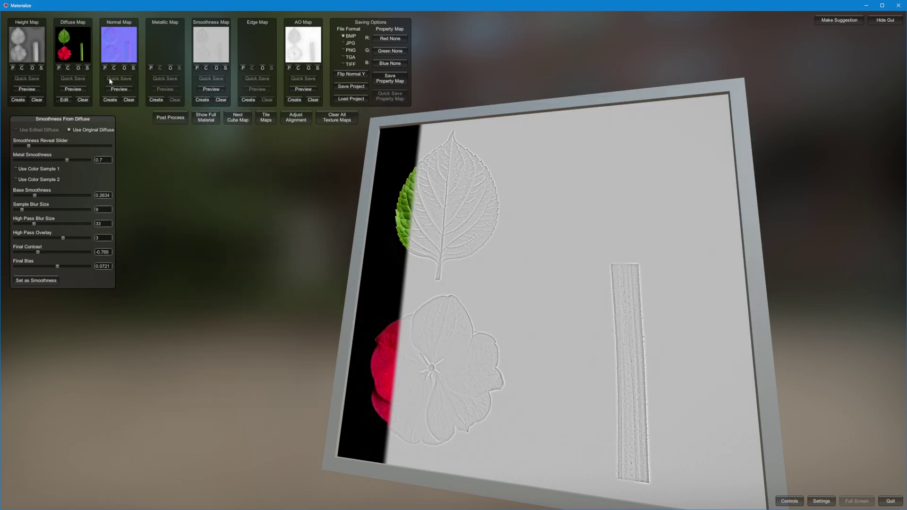
Save the Normal Map as Plant_Texture_N in the Materialize_1.78 folder.
{"action": "left_click", "coordinate": [133, 68]}
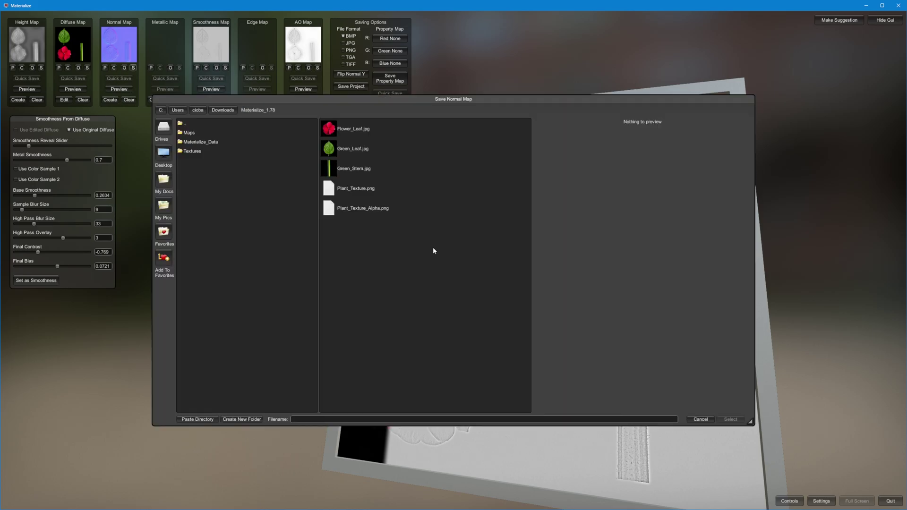
{"action": "left_click", "coordinate": [326, 188]}
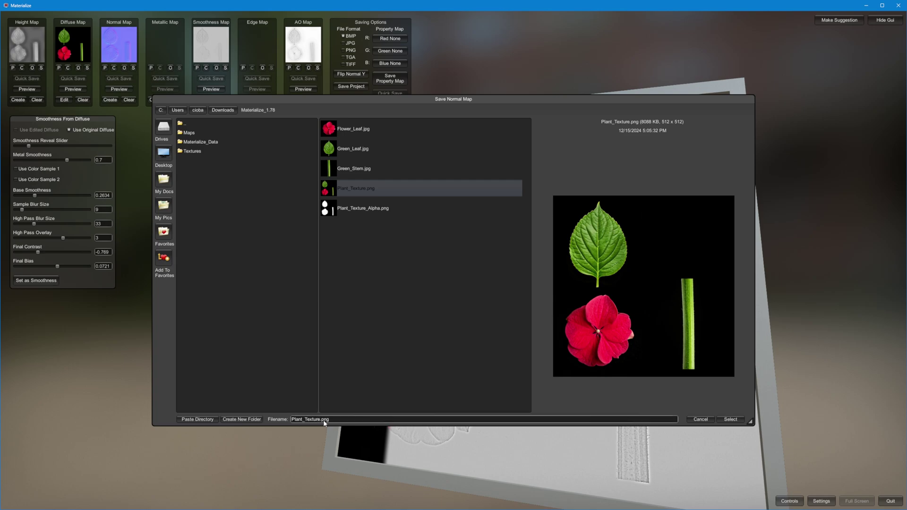
{"action": "type", "text": "_N"}
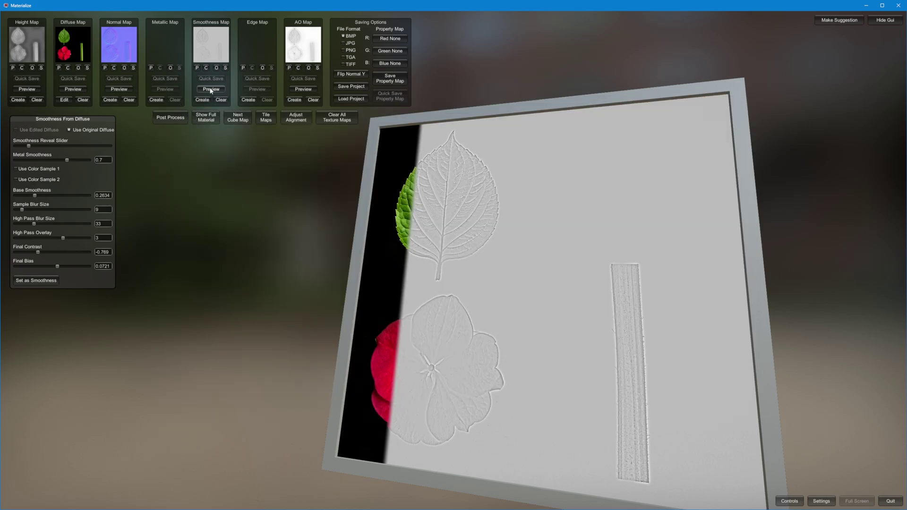
Save the Smoothness Map as Plant_Texture_R.bmp in the same folder.
{"action": "left_click", "coordinate": [226, 68]}
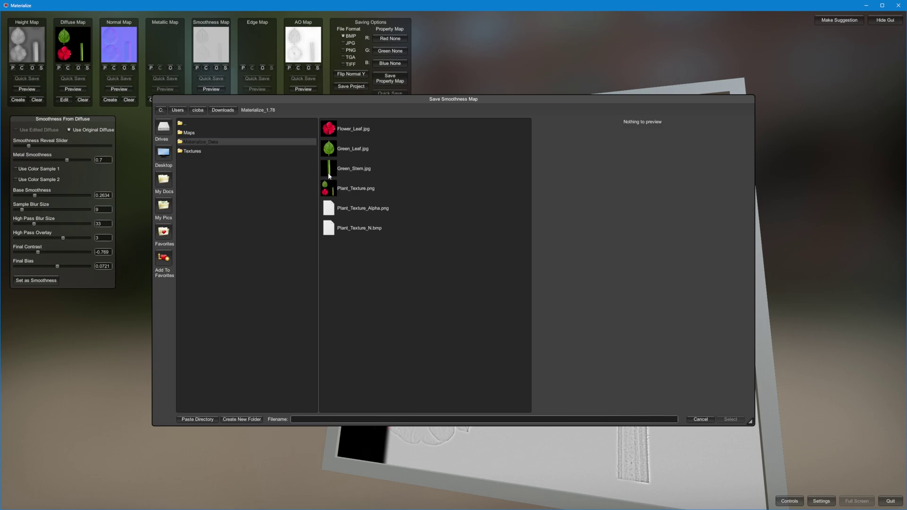
{"action": "left_click", "coordinate": [365, 228]}
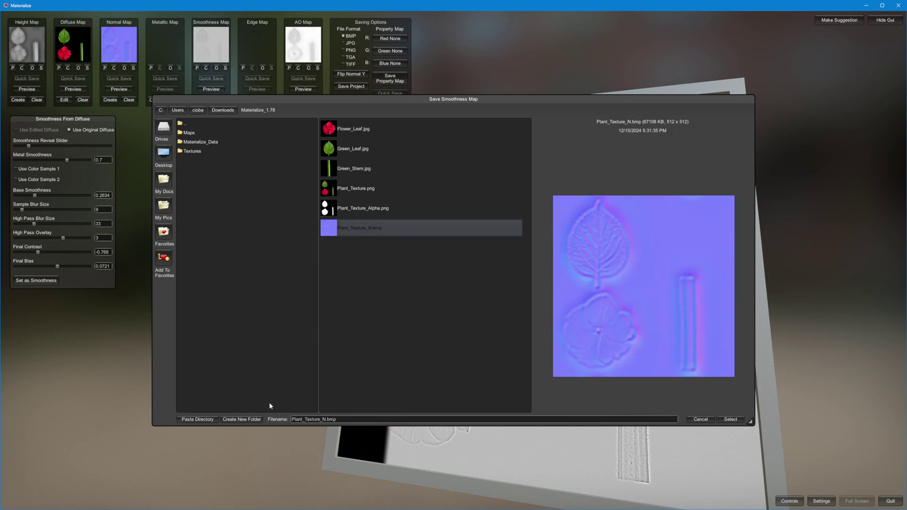
{"action": "left_click", "coordinate": [325, 421]}
{"action": "key", "text": "BackSpace"}
{"action": "type", "text": "R"}
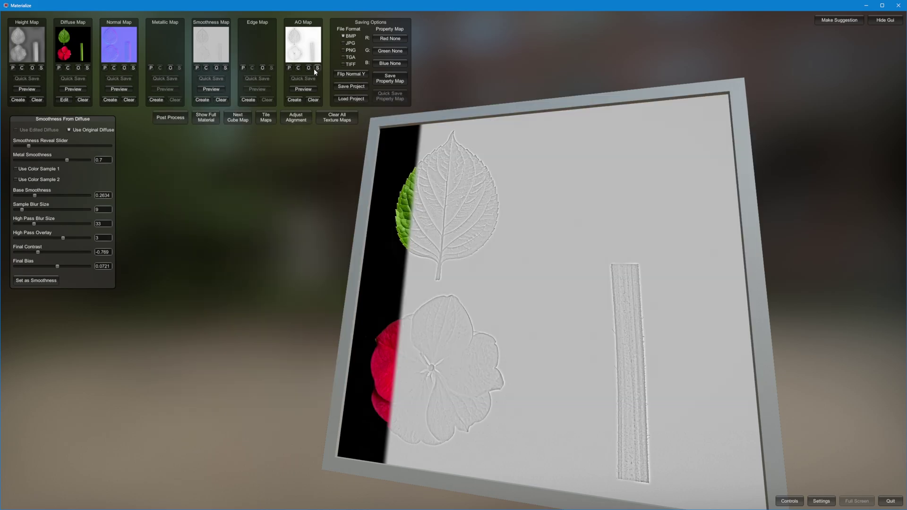
Save the AO Map as Plant_Texture_AO.bmp alongside the other exported maps.
{"action": "left_click", "coordinate": [316, 68]}
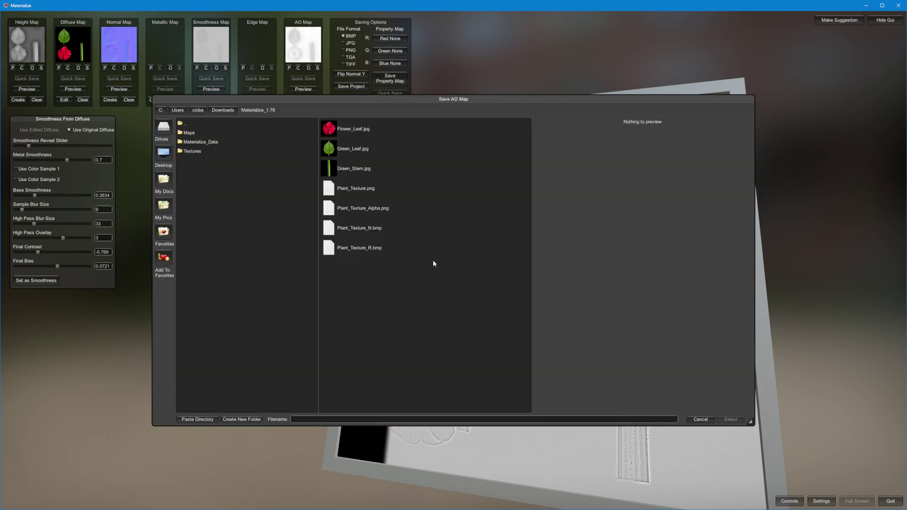
{"action": "left_click", "coordinate": [367, 247]}
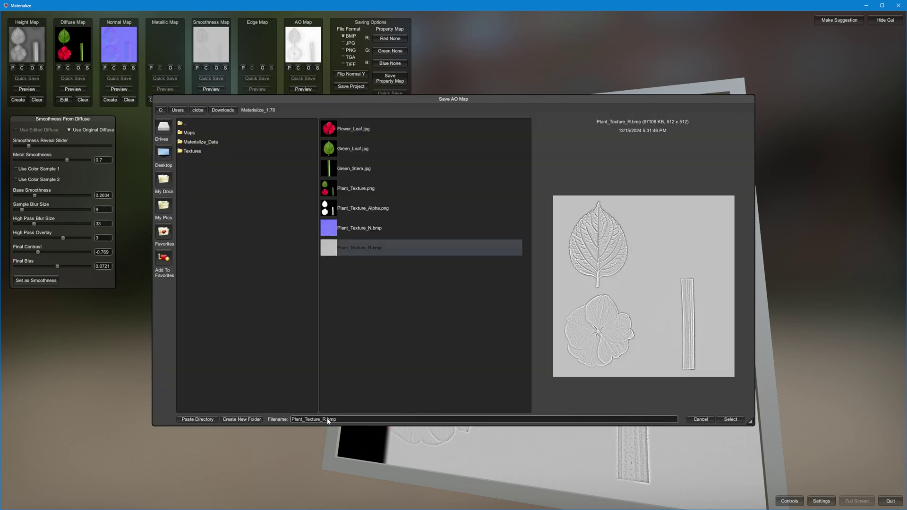
{"action": "key", "text": "BackSpace"}
{"action": "type", "text": "AO"}
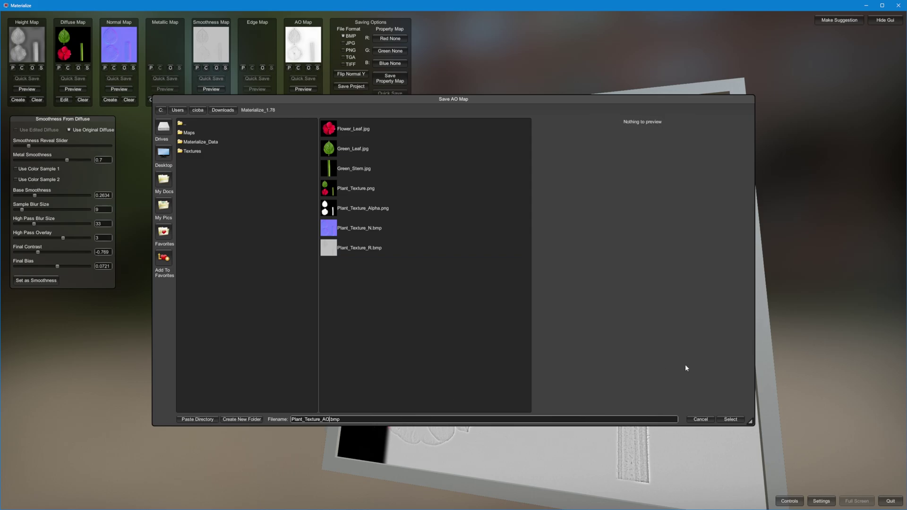
{"action": "key", "text": "Return"}
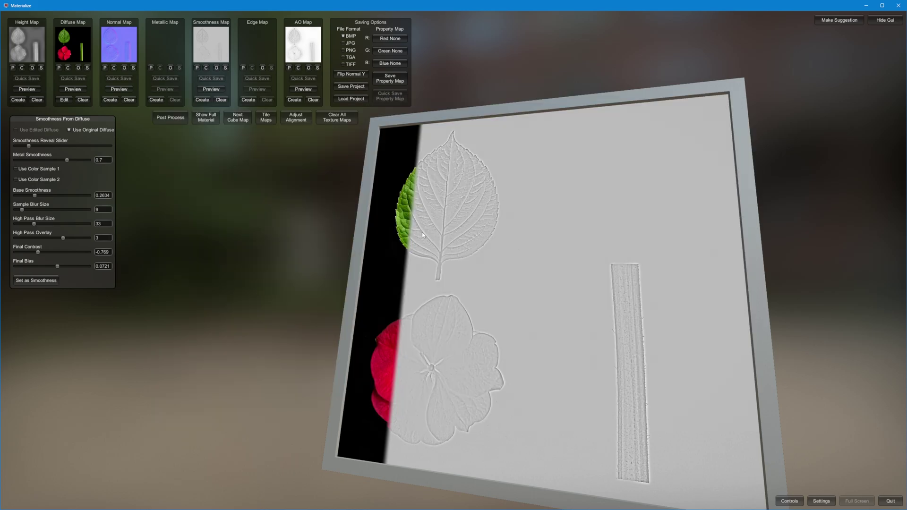
Switch to Blender and replace the UV Editor with the Shader Editor showing the ST--Hydrangea material's nodes.
{"action": "left_click", "coordinate": [867, 6]}
{"action": "scroll", "coordinate": [194, 242], "scroll_direction": "down", "scroll_amount": 2}
{"action": "scroll", "coordinate": [223, 163], "scroll_direction": "up", "scroll_amount": 2}
{"action": "left_click", "coordinate": [9, 25]}
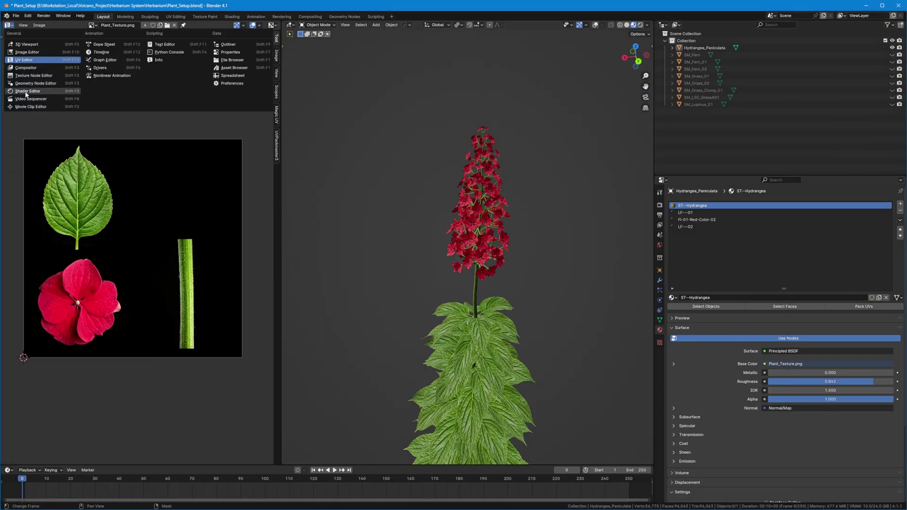
{"action": "left_click", "coordinate": [28, 94]}
{"action": "left_click_drag", "start_coordinate": [162, 163], "coordinate": [93, 326]}
{"action": "left_click", "coordinate": [125, 212]}
{"action": "middle_click_drag", "start_coordinate": [67, 309], "coordinate": [143, 197]}
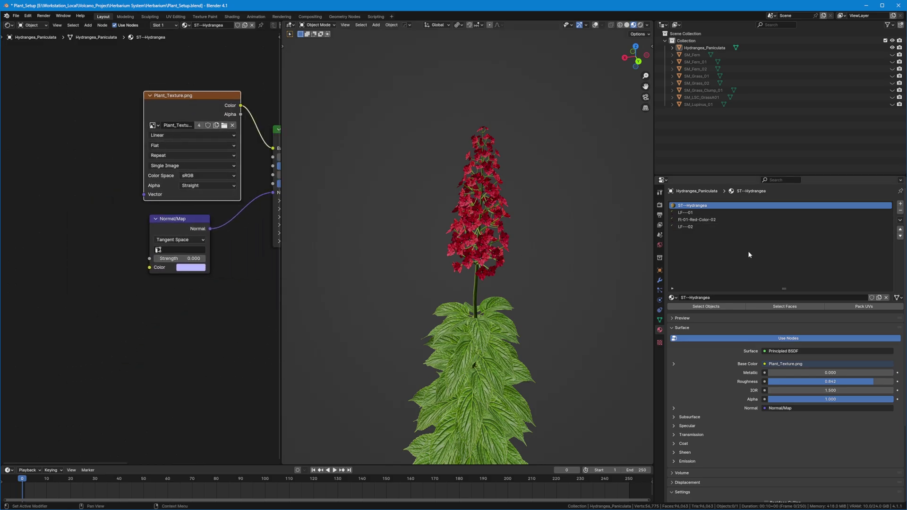
Select the LF---01 material and add Plant_Texture_N.bmp from the Materialize_1.78 folder to its nodes.
{"action": "left_click", "coordinate": [694, 212]}
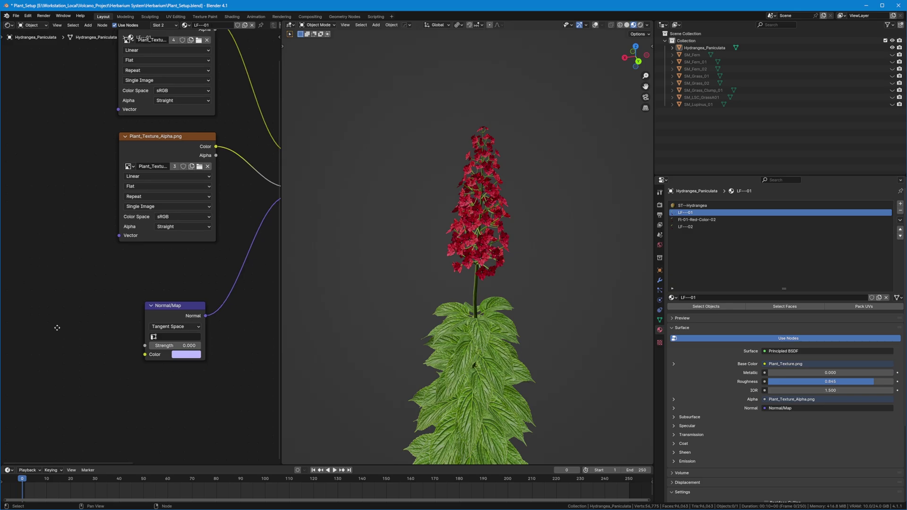
{"action": "middle_click_drag", "start_coordinate": [51, 329], "coordinate": [164, 235]}
{"action": "key", "text": "alt+Tab"}
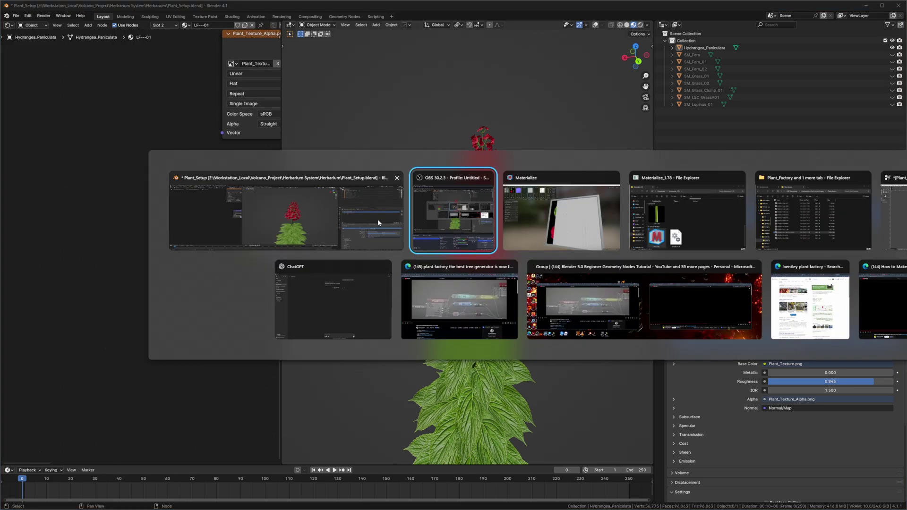
{"action": "left_click", "coordinate": [832, 222]}
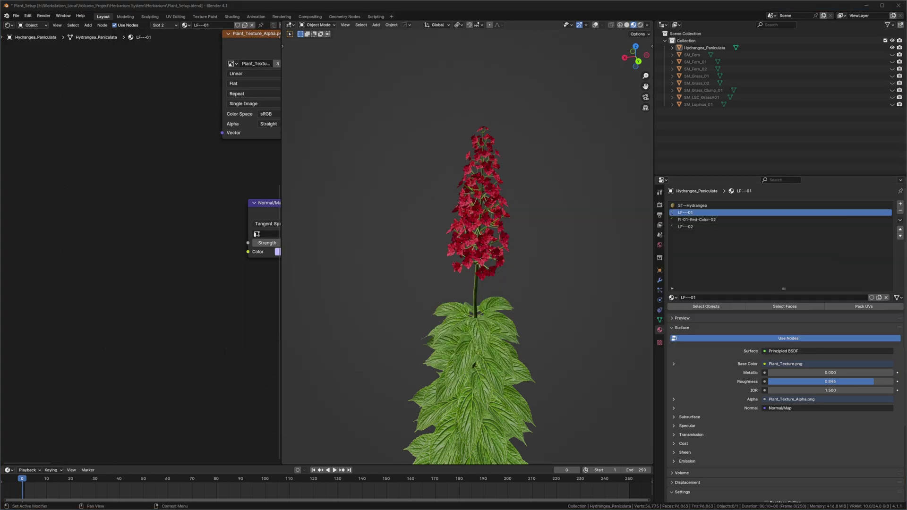
{"action": "left_click_drag", "start_coordinate": [906, 135], "coordinate": [648, 135]}
{"action": "left_click", "coordinate": [659, 147]}
{"action": "left_click", "coordinate": [784, 275]}
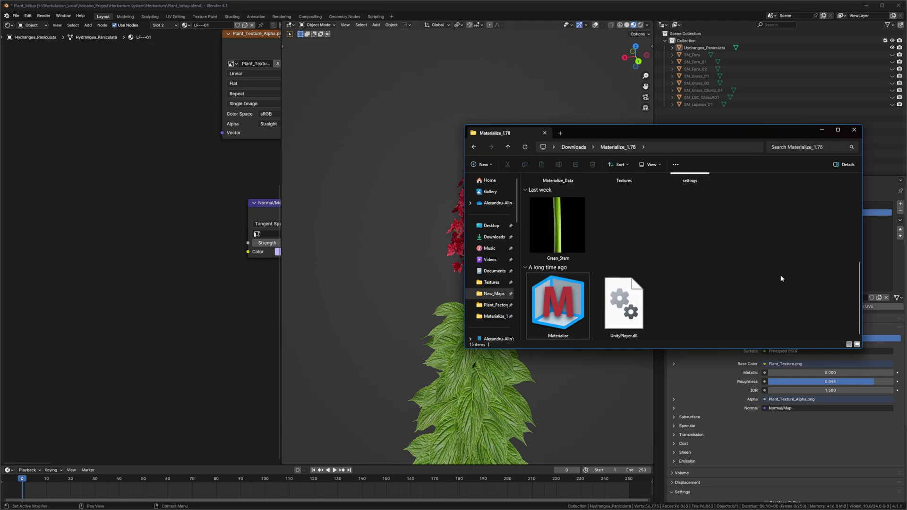
{"action": "scroll", "coordinate": [771, 276], "scroll_direction": "up", "scroll_amount": 6}
{"action": "left_click", "coordinate": [702, 230]}
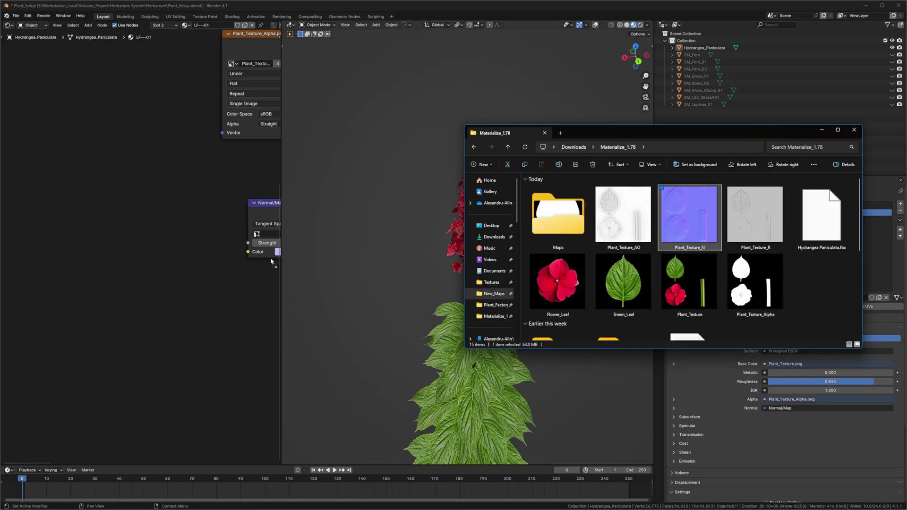
{"action": "left_click_drag", "start_coordinate": [120, 222], "coordinate": [120, 222]}
Add Plant_Texture_R.bmp to the LF---01 nodes and arrange it above the Plant_Texture_N.bmp node.
{"action": "left_click", "coordinate": [631, 231]}
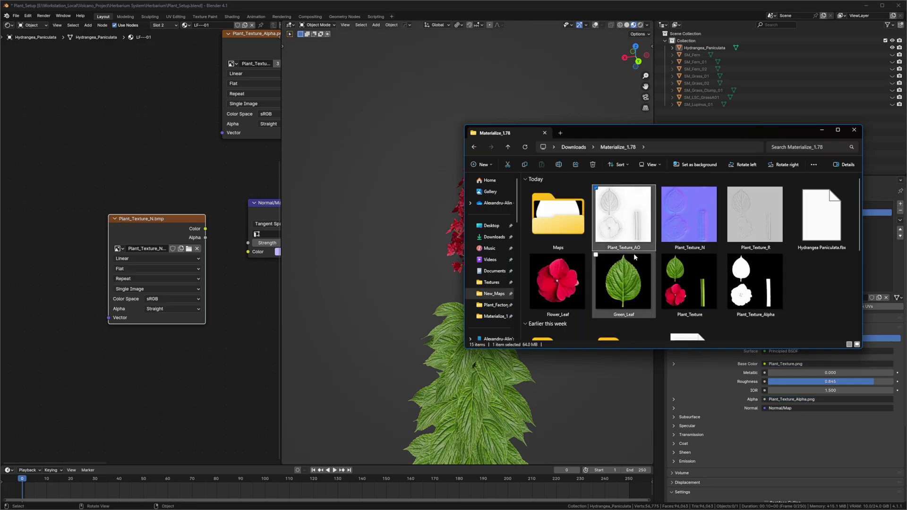
{"action": "left_click", "coordinate": [746, 227]}
{"action": "left_click_drag", "start_coordinate": [764, 213], "coordinate": [141, 171]}
{"action": "left_click_drag", "start_coordinate": [170, 217], "coordinate": [122, 317]}
{"action": "middle_click_drag", "start_coordinate": [199, 235], "coordinate": [159, 259]}
{"action": "left_click_drag", "start_coordinate": [29, 166], "coordinate": [62, 211]}
{"action": "left_click", "coordinate": [90, 338]}
{"action": "left_click", "coordinate": [89, 221]}
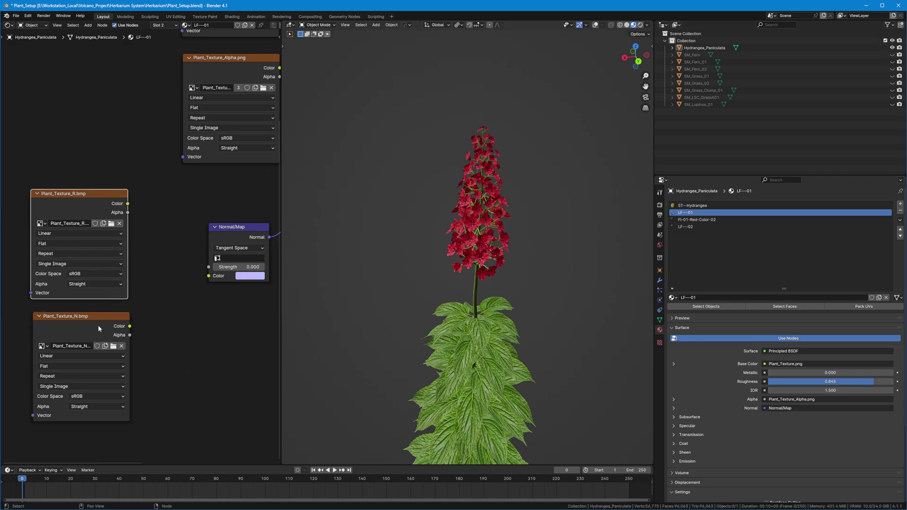
Set Plant_Texture_R.bmp and Plant_Texture_N.bmp to Non-Color and connect Plant_Texture_N's Color to the Normal/Map node's Color.
{"action": "left_click", "coordinate": [92, 273]}
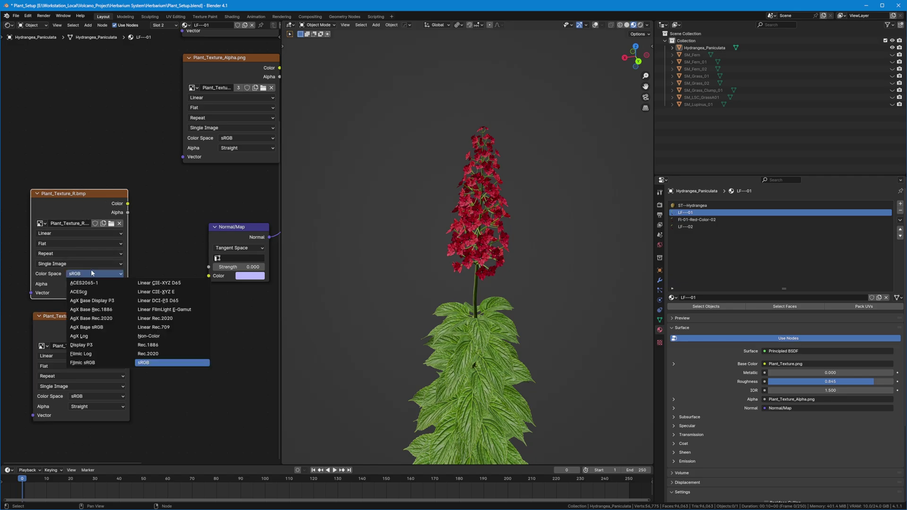
{"action": "left_click", "coordinate": [156, 336]}
{"action": "left_click", "coordinate": [97, 396]}
{"action": "left_click", "coordinate": [156, 459]}
{"action": "middle_click_drag", "start_coordinate": [178, 394], "coordinate": [151, 397]}
{"action": "scroll", "coordinate": [142, 373], "scroll_direction": "down", "scroll_amount": 1}
{"action": "left_click_drag", "start_coordinate": [106, 323], "coordinate": [180, 278]}
Examine the hydrangea's upper leaves up close and undo a trial cut of the normal texture's link.
{"action": "scroll", "coordinate": [423, 323], "scroll_direction": "up", "scroll_amount": 2}
{"action": "scroll", "coordinate": [454, 331], "scroll_direction": "up", "scroll_amount": 3}
{"action": "middle_click_drag", "start_coordinate": [472, 349], "coordinate": [524, 215], "text": "shift"}
{"action": "scroll", "coordinate": [504, 255], "scroll_direction": "up", "scroll_amount": 3}
{"action": "middle_click_drag", "start_coordinate": [524, 215], "coordinate": [479, 274], "text": "shift"}
{"action": "scroll", "coordinate": [479, 273], "scroll_direction": "up", "scroll_amount": 4}
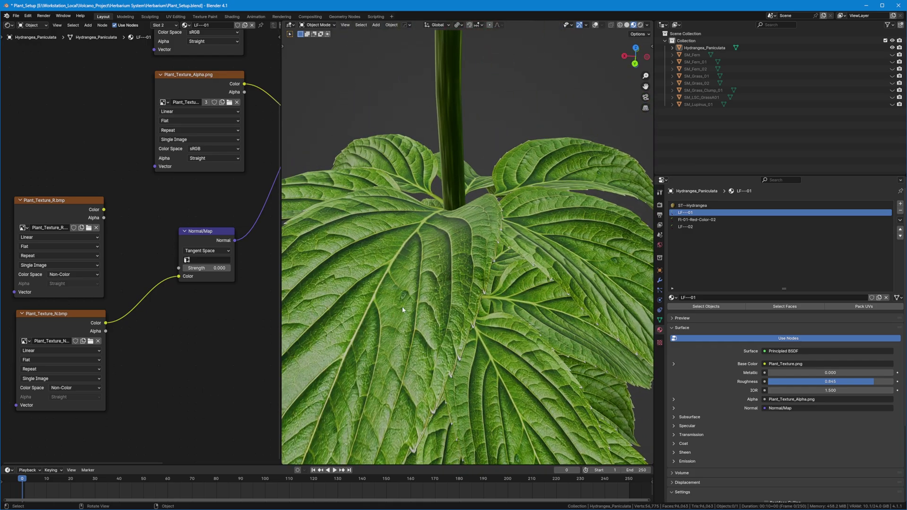
{"action": "right_click_drag", "start_coordinate": [137, 300], "coordinate": [153, 344], "text": "ctrl"}
{"action": "key", "text": "ctrl+z"}
Try a Normal/Map strength of 1 on the LF---01 leaf material and then set it to 5.
{"action": "double_click", "coordinate": [207, 266]}
{"action": "type", "text": "1"}
{"action": "key", "text": "Return"}
{"action": "left_click_drag", "start_coordinate": [208, 269], "coordinate": [227, 269]}
{"action": "left_click", "coordinate": [209, 270]}
{"action": "type", "text": "5"}
{"action": "key", "text": "Return"}
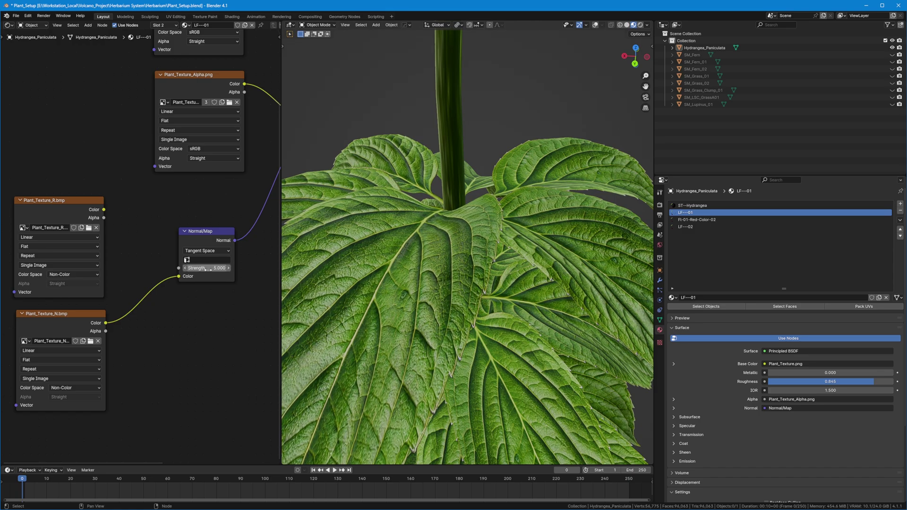
Connect Plant_Texture_R's Color to the Principled BSDF's Roughness in the LF---01 material and inspect the leaves up close.
{"action": "scroll", "coordinate": [136, 250], "scroll_direction": "down", "scroll_amount": 1}
{"action": "middle_click_drag", "start_coordinate": [105, 222], "coordinate": [88, 227]}
{"action": "left_click_drag", "start_coordinate": [89, 218], "coordinate": [218, 124]}
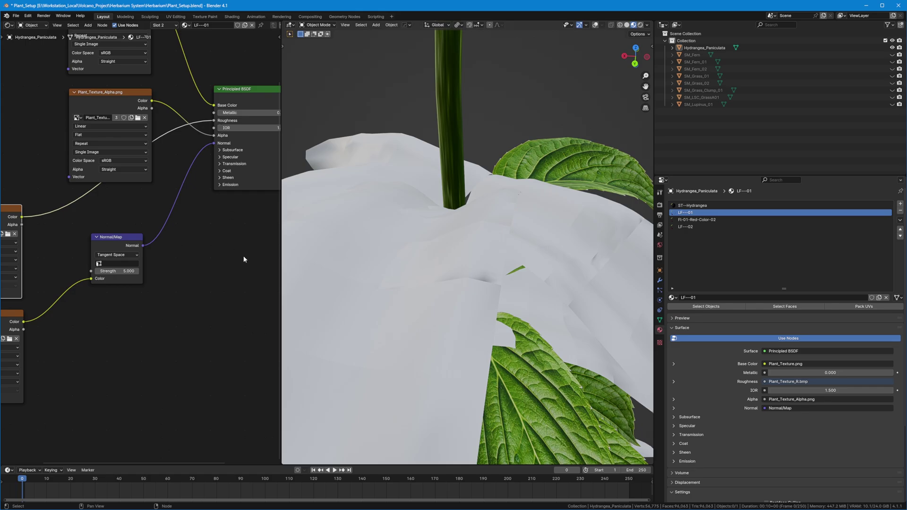
{"action": "scroll", "coordinate": [396, 248], "scroll_direction": "down", "scroll_amount": 9}
{"action": "middle_click_drag", "start_coordinate": [396, 248], "coordinate": [458, 255]}
{"action": "scroll", "coordinate": [462, 258], "scroll_direction": "up", "scroll_amount": 9}
{"action": "scroll", "coordinate": [463, 258], "scroll_direction": "down", "scroll_amount": 5}
{"action": "scroll", "coordinate": [457, 255], "scroll_direction": "up", "scroll_amount": 5}
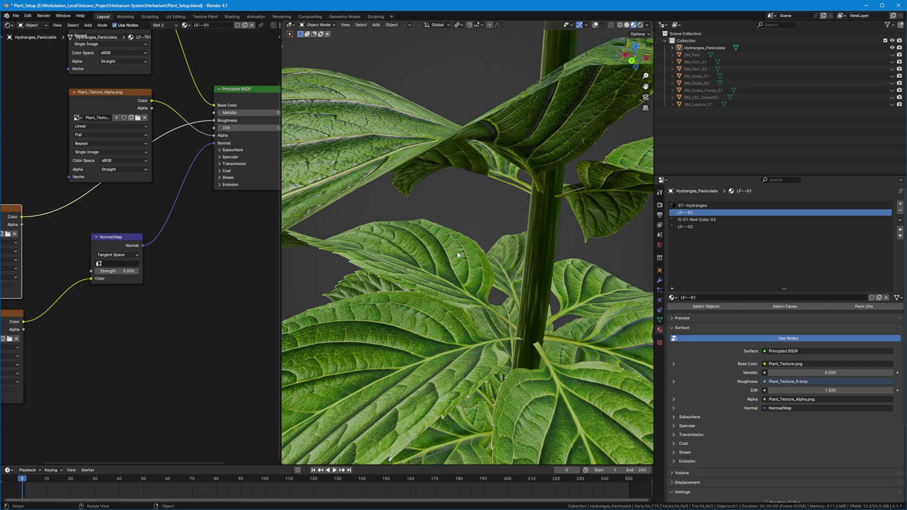
Copy the Plant_Texture_R.bmp and Plant_Texture_N.bmp nodes from LF---01 into the LF---02 material.
{"action": "scroll", "coordinate": [457, 251], "scroll_direction": "down", "scroll_amount": 6}
{"action": "middle_click_drag", "start_coordinate": [26, 228], "coordinate": [88, 226]}
{"action": "left_click_drag", "start_coordinate": [79, 153], "coordinate": [56, 338]}
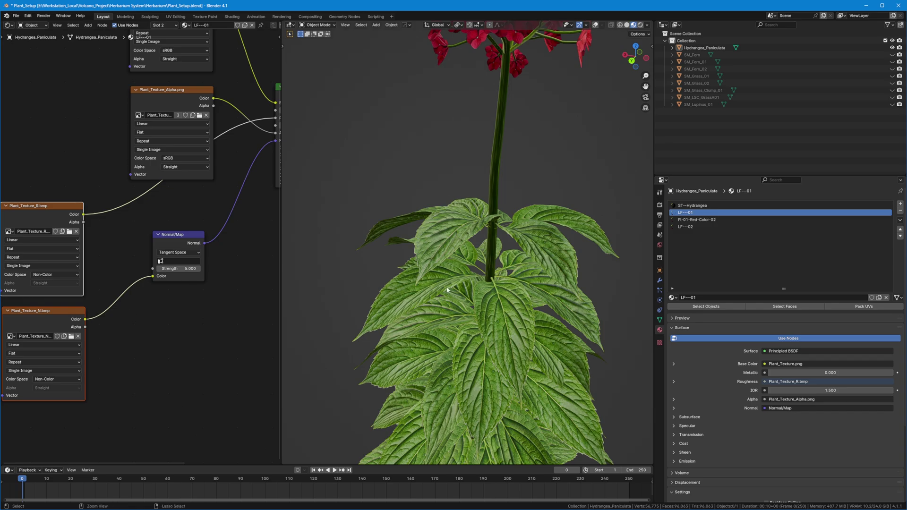
{"action": "left_click", "coordinate": [685, 227]}
{"action": "middle_click_drag", "start_coordinate": [141, 250], "coordinate": [170, 255]}
{"action": "key", "text": "ctrl+v"}
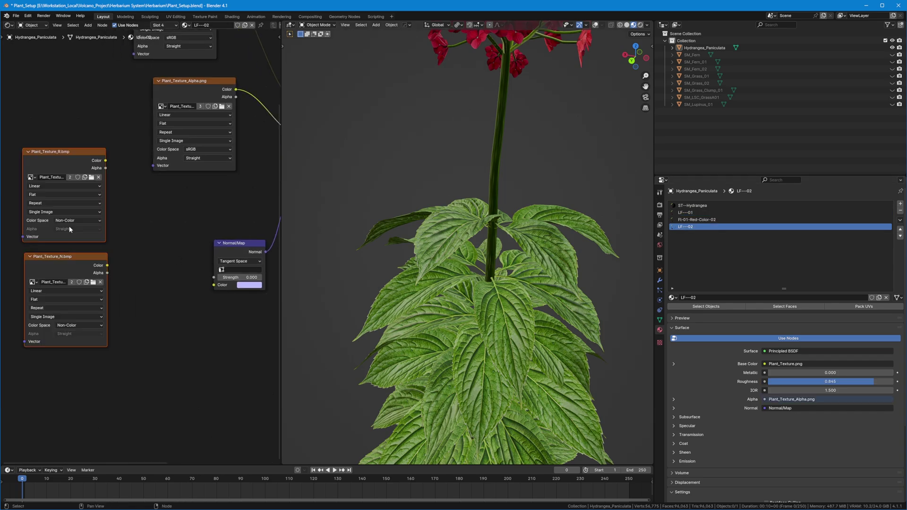
{"action": "left_click", "coordinate": [72, 146]}
{"action": "middle_click_drag", "start_coordinate": [139, 182], "coordinate": [94, 203]}
{"action": "scroll", "coordinate": [89, 201], "scroll_direction": "down", "scroll_amount": 1}
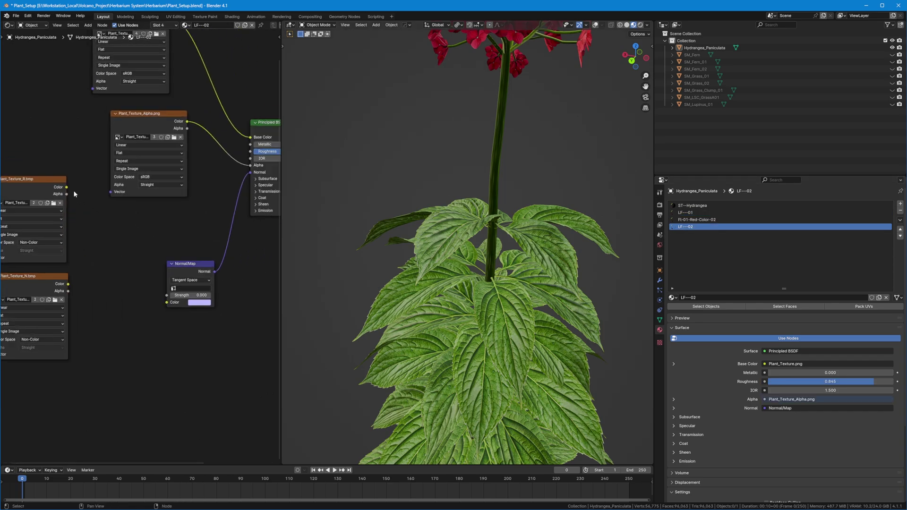
Wire Plant_Texture_R to Roughness and Plant_Texture_N to the Normal/Map's Color in LF---02, with a normal strength of 5.
{"action": "left_click_drag", "start_coordinate": [67, 187], "coordinate": [250, 151]}
{"action": "left_click_drag", "start_coordinate": [67, 284], "coordinate": [170, 302]}
{"action": "left_click", "coordinate": [178, 296]}
{"action": "key", "text": "Return"}
Examine the hydrangea's upper leaves and red flowers from several angles and distances.
{"action": "middle_click_drag", "start_coordinate": [472, 279], "coordinate": [511, 326]}
{"action": "middle_click_drag", "start_coordinate": [463, 293], "coordinate": [530, 302], "text": "shift"}
{"action": "scroll", "coordinate": [542, 255], "scroll_direction": "up", "scroll_amount": 5}
{"action": "scroll", "coordinate": [543, 251], "scroll_direction": "down", "scroll_amount": 2}
{"action": "middle_click_drag", "start_coordinate": [543, 252], "coordinate": [443, 282], "text": "shift"}
{"action": "scroll", "coordinate": [489, 241], "scroll_direction": "down", "scroll_amount": 3}
{"action": "scroll", "coordinate": [460, 229], "scroll_direction": "down", "scroll_amount": 2}
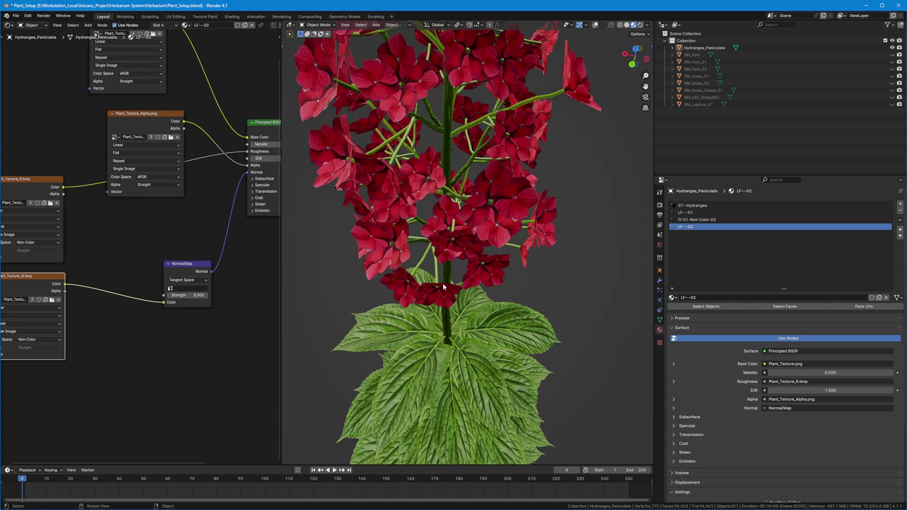
{"action": "scroll", "coordinate": [445, 215], "scroll_direction": "down", "scroll_amount": 2}
{"action": "middle_click_drag", "start_coordinate": [444, 214], "coordinate": [477, 209], "text": "shift"}
{"action": "scroll", "coordinate": [443, 185], "scroll_direction": "up", "scroll_amount": 2}
{"action": "scroll", "coordinate": [465, 191], "scroll_direction": "up", "scroll_amount": 5}
{"action": "scroll", "coordinate": [463, 193], "scroll_direction": "down", "scroll_amount": 5}
Copy the Plant_Texture_R.bmp and Plant_Texture_N.bmp nodes from LF---02 into FI-01-Red-Color-02, placing them clear of the existing nodes.
{"action": "middle_click_drag", "start_coordinate": [192, 207], "coordinate": [233, 213]}
{"action": "left_click_drag", "start_coordinate": [116, 129], "coordinate": [131, 211]}
{"action": "left_click", "coordinate": [697, 220]}
{"action": "key", "text": "ctrl+v"}
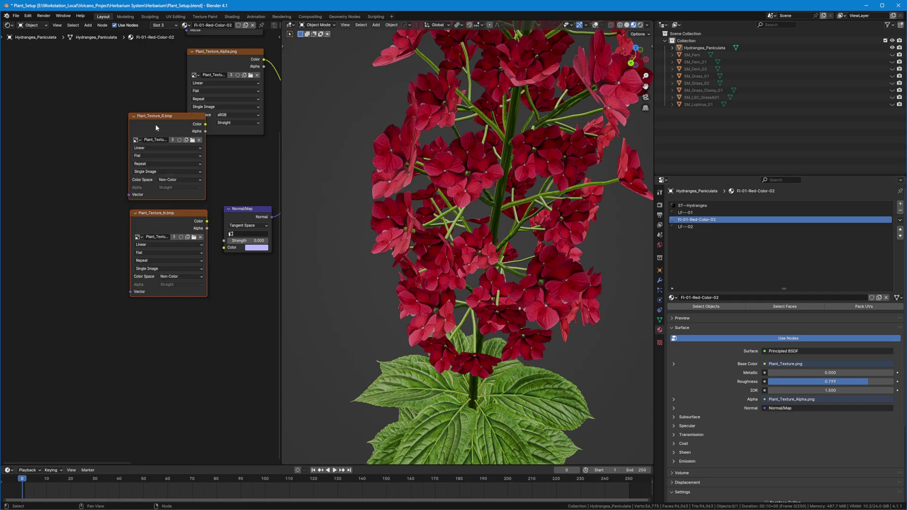
{"action": "left_click_drag", "start_coordinate": [156, 122], "coordinate": [57, 212]}
{"action": "left_click", "coordinate": [112, 145]}
{"action": "middle_click_drag", "start_coordinate": [136, 212], "coordinate": [118, 218]}
{"action": "scroll", "coordinate": [118, 251], "scroll_direction": "down", "scroll_amount": 1}
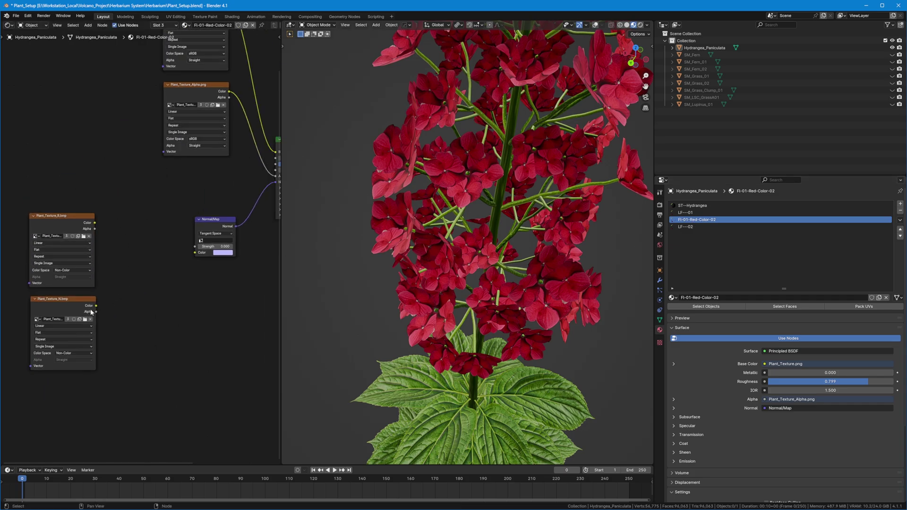
Wire Plant_Texture_N to the Normal/Map's Color with strength 5 and Plant_Texture_R to Roughness in the FI-01-Red-Color-02 material.
{"action": "left_click_drag", "start_coordinate": [96, 306], "coordinate": [195, 253]}
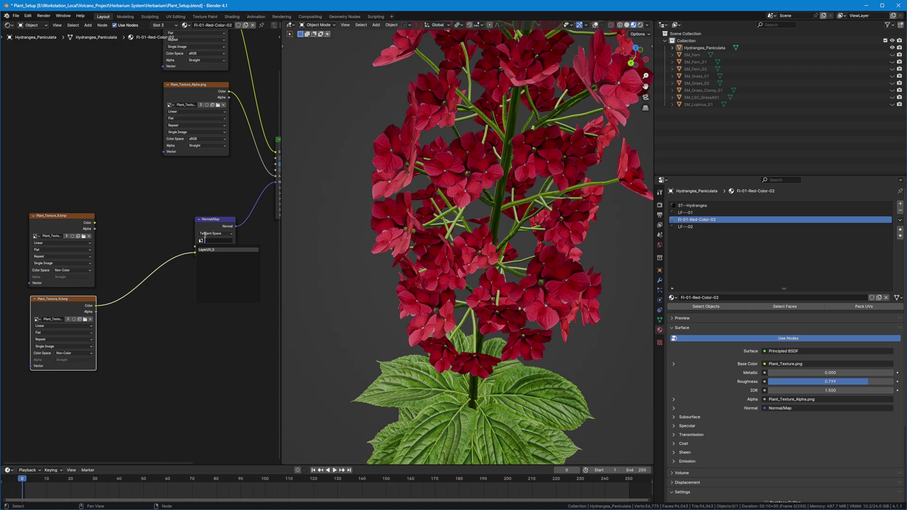
{"action": "left_click", "coordinate": [216, 246]}
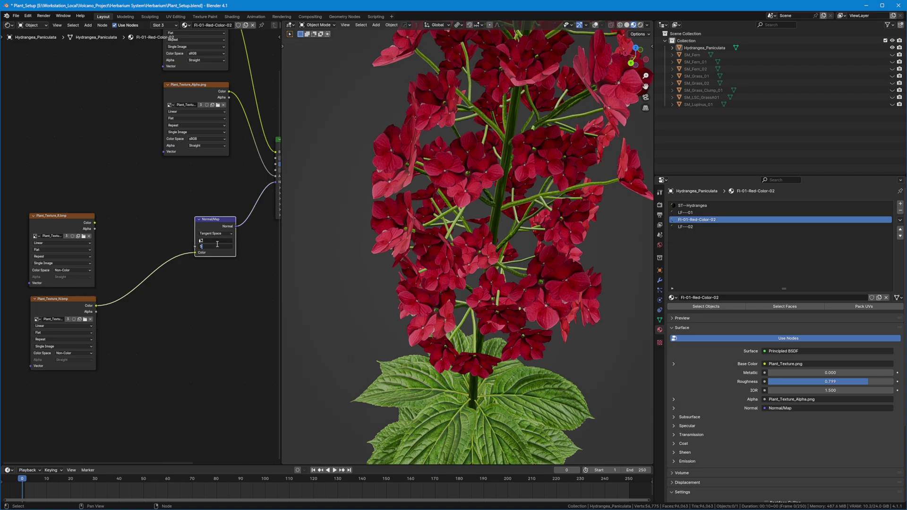
{"action": "type", "text": "5"}
{"action": "key", "text": "Return"}
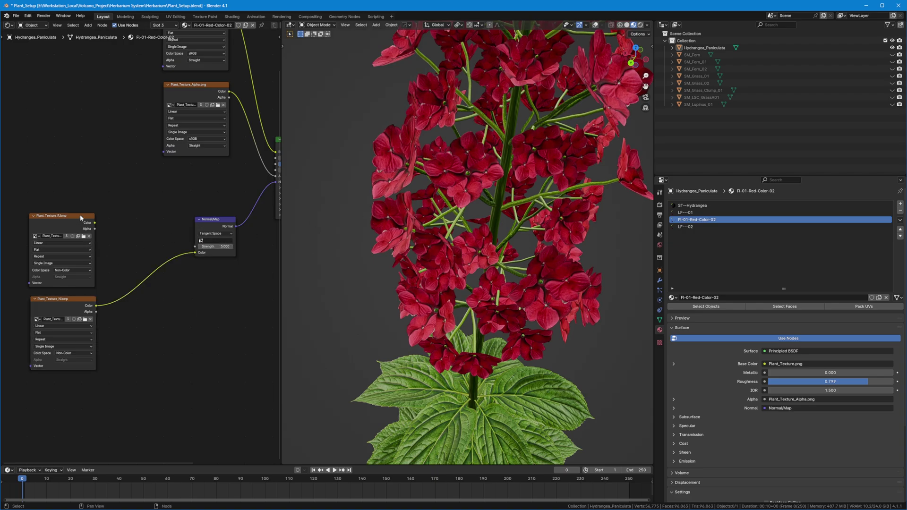
{"action": "left_click_drag", "start_coordinate": [94, 223], "coordinate": [261, 168]}
{"action": "middle_click_drag", "start_coordinate": [421, 194], "coordinate": [477, 209]}
{"action": "scroll", "coordinate": [442, 227], "scroll_direction": "up", "scroll_amount": 6}
{"action": "scroll", "coordinate": [442, 227], "scroll_direction": "down", "scroll_amount": 6}
Paste the two texture nodes into the ST--Hydrangea material and connect Plant_Texture_R's Color to Roughness.
{"action": "left_click", "coordinate": [692, 206]}
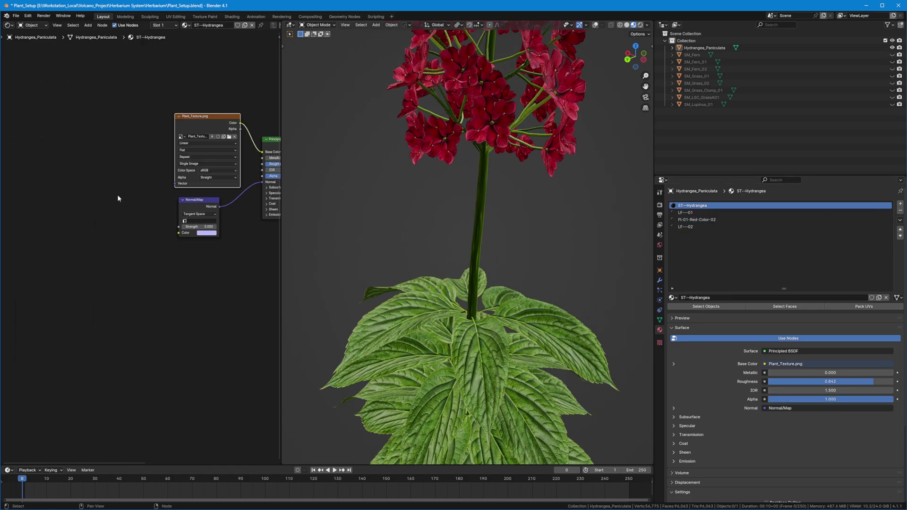
{"action": "left_click", "coordinate": [93, 137]}
{"action": "left_click_drag", "start_coordinate": [106, 123], "coordinate": [247, 164]}
Connect Plant_Texture_N's Color to the Normal/Map node's Color in ST--Hydrangea and set the normal strength to 5.
{"action": "left_click_drag", "start_coordinate": [158, 267], "coordinate": [163, 232]}
{"action": "left_click", "coordinate": [173, 227]}
{"action": "type", "text": "5"}
{"action": "key", "text": "Return"}
Examine the hydrangea's stem, flowers and foliage from several angles and distances with all materials wired.
{"action": "scroll", "coordinate": [398, 228], "scroll_direction": "down", "scroll_amount": 5}
{"action": "middle_click_drag", "start_coordinate": [398, 228], "coordinate": [443, 183]}
{"action": "scroll", "coordinate": [494, 250], "scroll_direction": "up", "scroll_amount": 2}
{"action": "middle_click_drag", "start_coordinate": [494, 252], "coordinate": [525, 270]}
{"action": "middle_click_drag", "start_coordinate": [515, 175], "coordinate": [468, 258], "text": "shift"}
{"action": "middle_click_drag", "start_coordinate": [468, 203], "coordinate": [451, 347], "text": "shift"}
{"action": "scroll", "coordinate": [466, 297], "scroll_direction": "up", "scroll_amount": 8}
{"action": "scroll", "coordinate": [451, 350], "scroll_direction": "down", "scroll_amount": 3}
{"action": "middle_click_drag", "start_coordinate": [452, 388], "coordinate": [451, 228], "text": "shift"}
{"action": "scroll", "coordinate": [452, 229], "scroll_direction": "down", "scroll_amount": 3}
{"action": "middle_click_drag", "start_coordinate": [457, 315], "coordinate": [459, 236]}
{"action": "scroll", "coordinate": [492, 219], "scroll_direction": "up", "scroll_amount": 3}
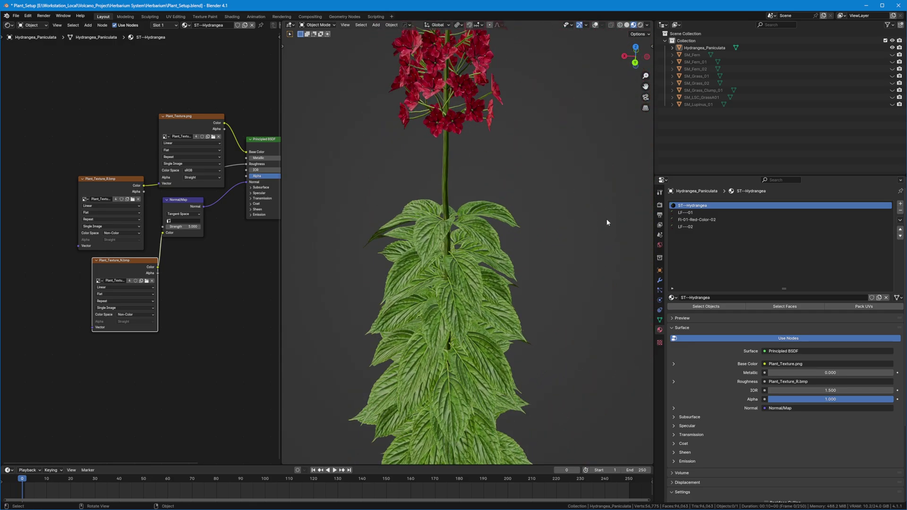
Show the render settings, switch the viewport to rendered shading and examine the whole hydrangea.
{"action": "left_click", "coordinate": [659, 205]}
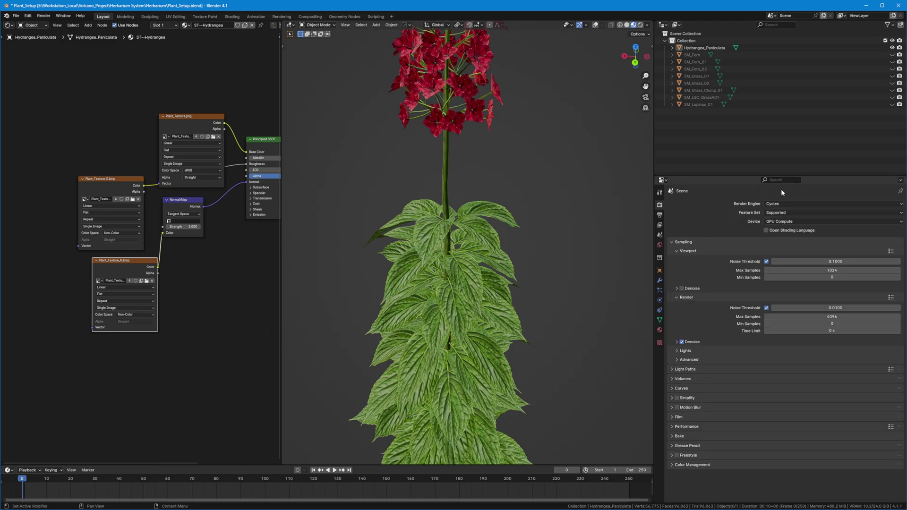
{"action": "left_click", "coordinate": [640, 25]}
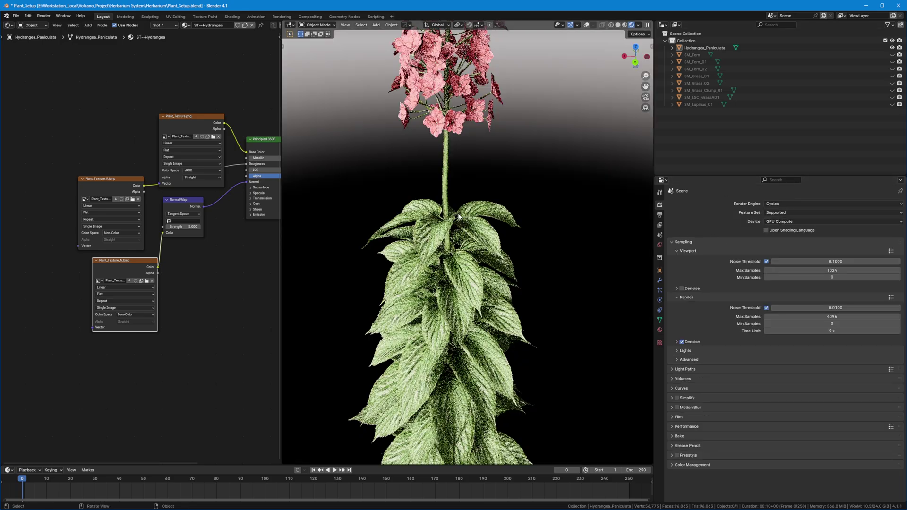
{"action": "middle_click_drag", "start_coordinate": [469, 290], "coordinate": [467, 212]}
{"action": "middle_click_drag", "start_coordinate": [467, 261], "coordinate": [493, 254]}
{"action": "scroll", "coordinate": [472, 216], "scroll_direction": "down", "scroll_amount": 2}
{"action": "scroll", "coordinate": [379, 208], "scroll_direction": "down", "scroll_amount": 2}
{"action": "middle_click_drag", "start_coordinate": [447, 105], "coordinate": [436, 200], "text": "shift"}
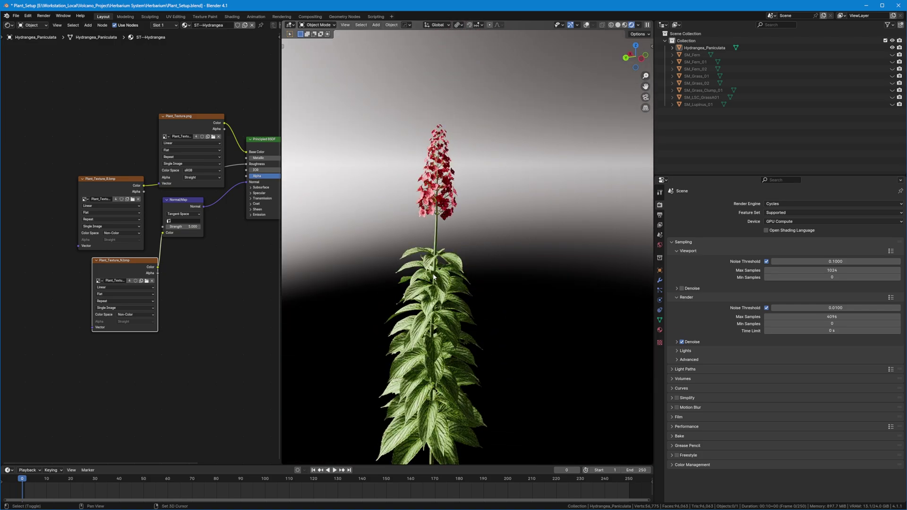
{"action": "middle_click_drag", "start_coordinate": [440, 264], "coordinate": [453, 187], "text": "shift"}
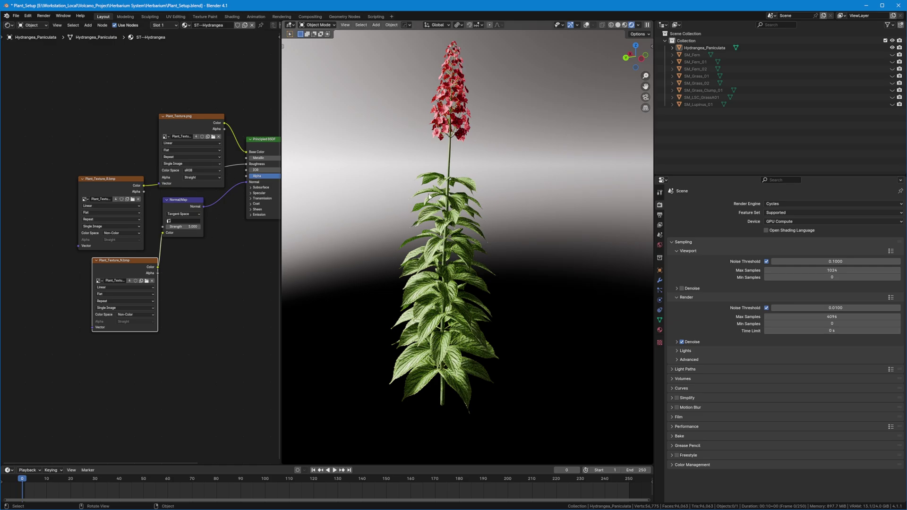
{"action": "middle_click_drag", "start_coordinate": [426, 65], "coordinate": [435, 76], "text": "shift"}
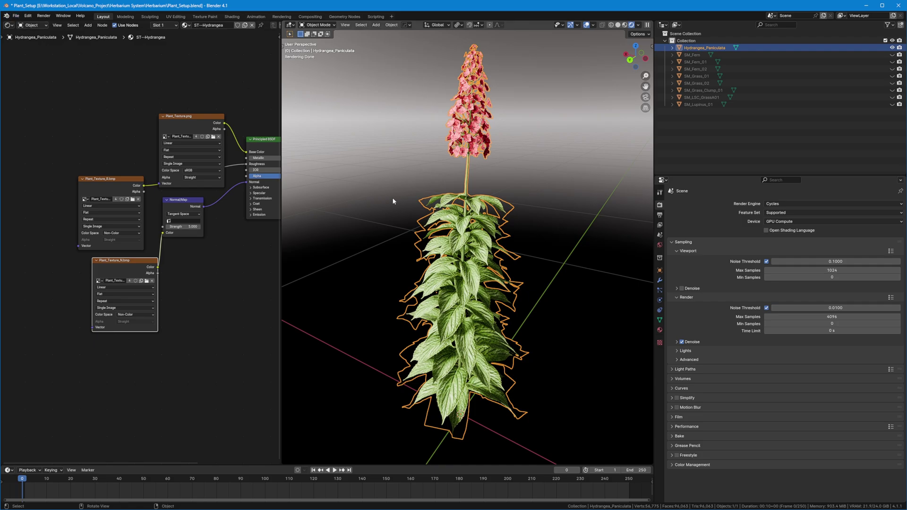
Export the selected hydrangea as UE_Plant.fbx to the Downloads\Materialize_1.78 folder.
{"action": "left_click", "coordinate": [15, 16]}
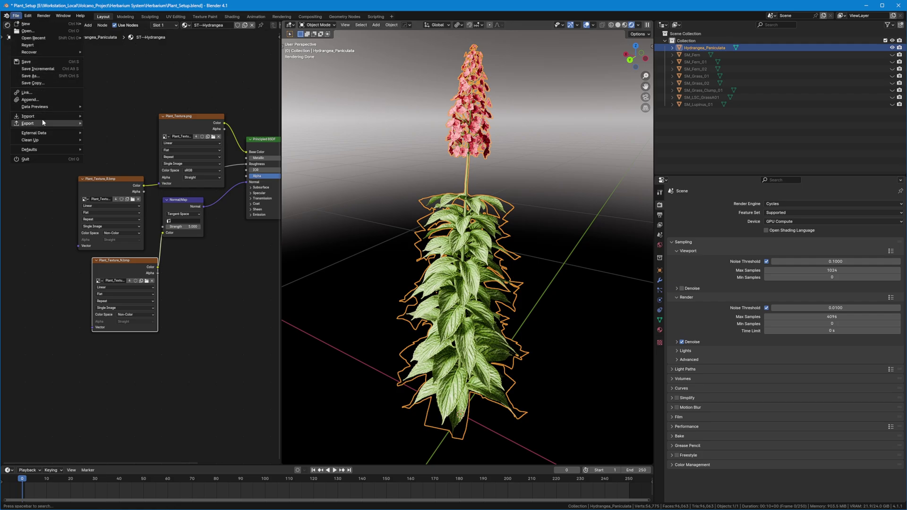
{"action": "mouse_move", "coordinate": [28, 123]}
{"action": "left_click", "coordinate": [105, 194]}
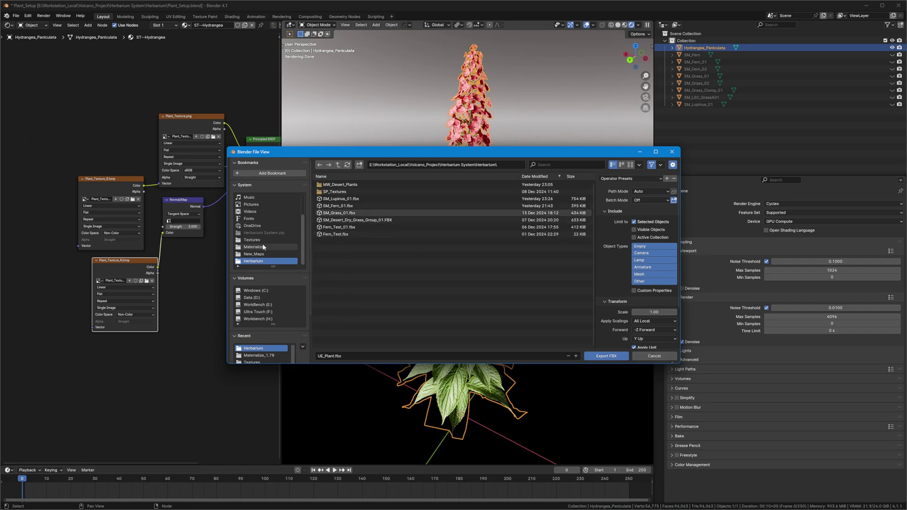
{"action": "scroll", "coordinate": [261, 238], "scroll_direction": "up", "scroll_amount": 3}
{"action": "left_click", "coordinate": [262, 211]}
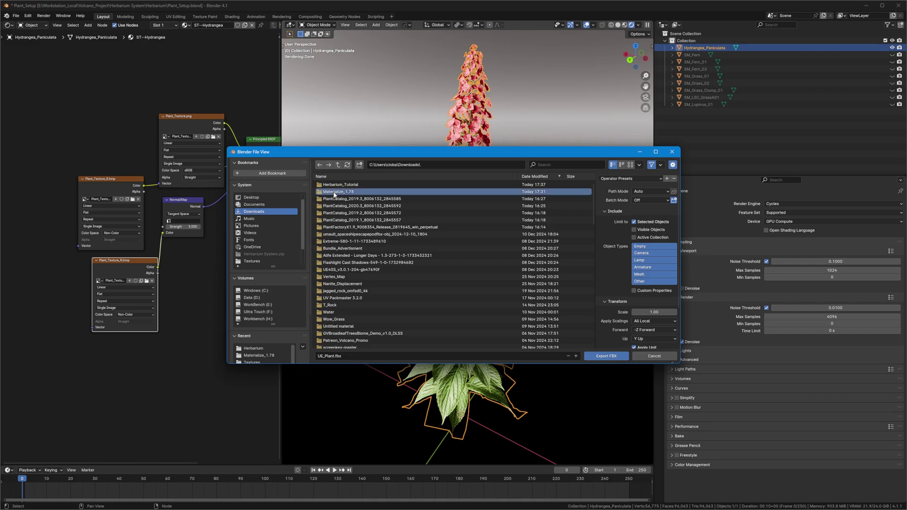
{"action": "double_click", "coordinate": [371, 192]}
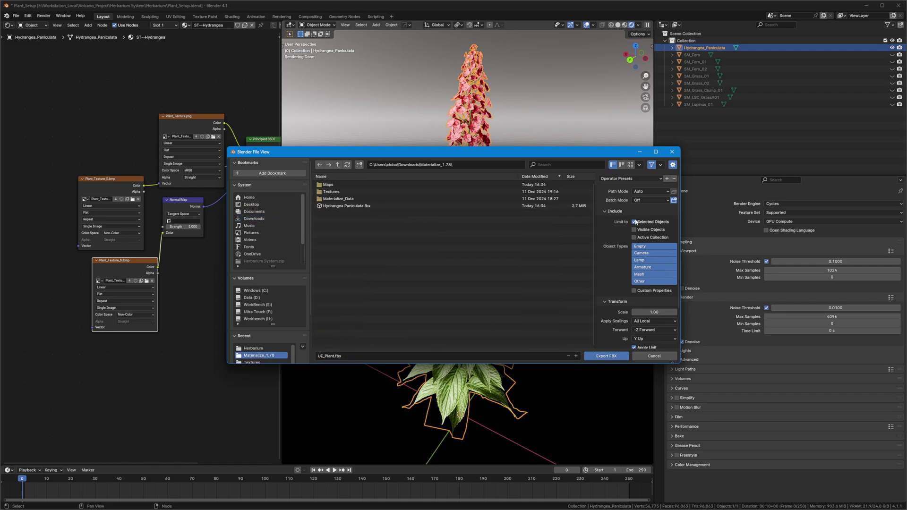
{"action": "scroll", "coordinate": [633, 224], "scroll_direction": "down", "scroll_amount": 3}
{"action": "left_click", "coordinate": [611, 327]}
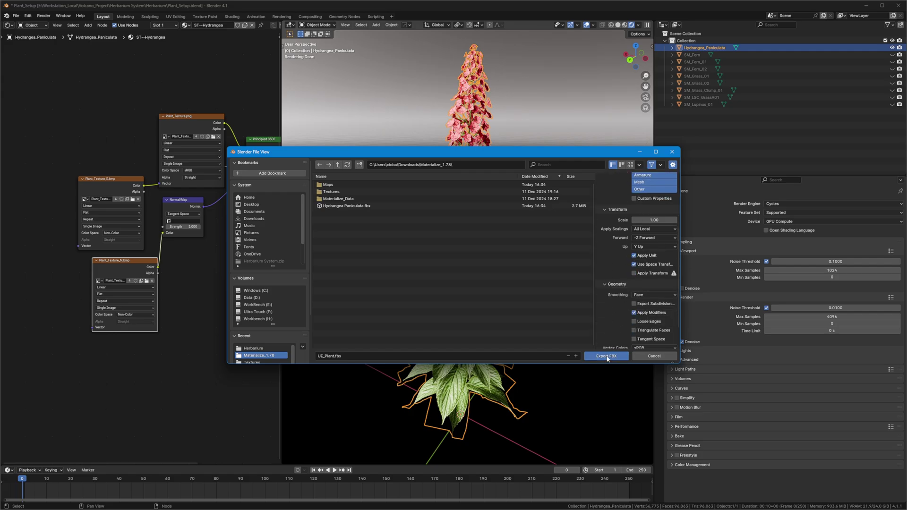
{"action": "left_click", "coordinate": [606, 356]}
Switch to the Herbarium_Tutorial project in Unreal Editor and open the file import dialog for the Content folder.
{"action": "key", "text": "alt+Tab"}
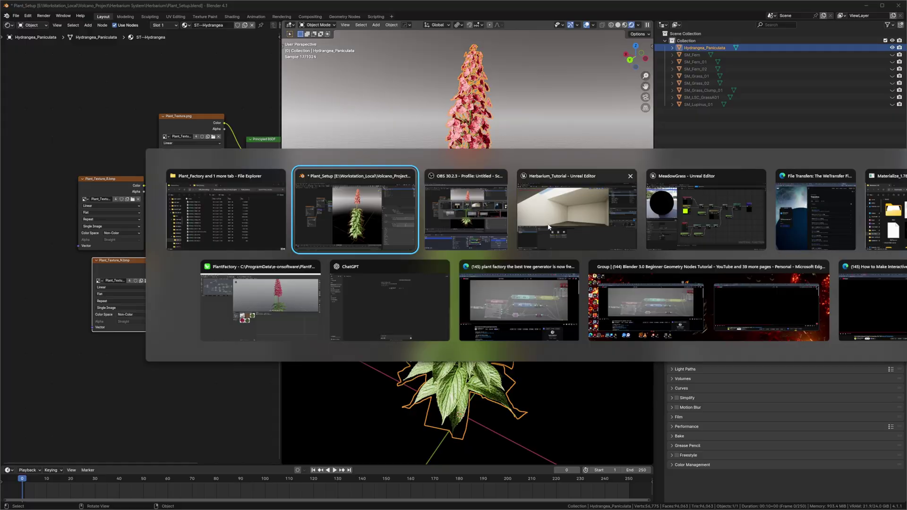
{"action": "left_click", "coordinate": [542, 225]}
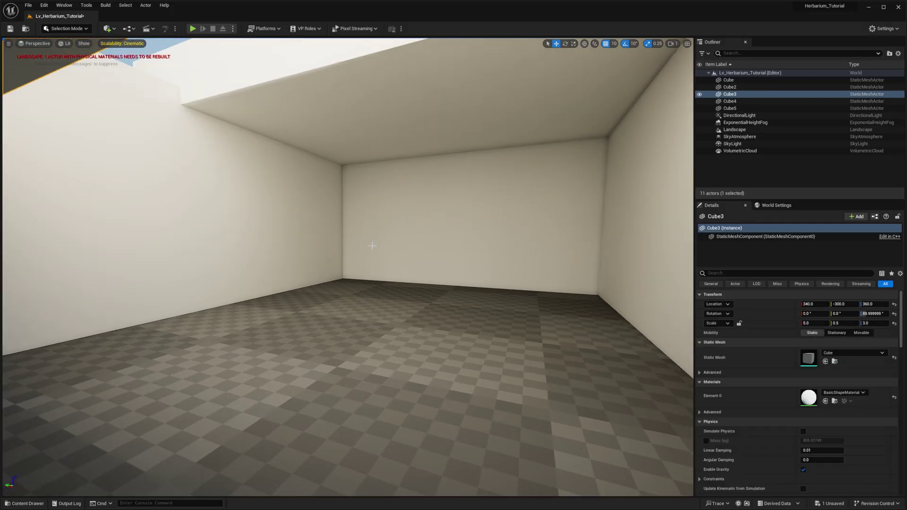
{"action": "key", "text": "ctrl+space"}
{"action": "right_click", "coordinate": [394, 381]}
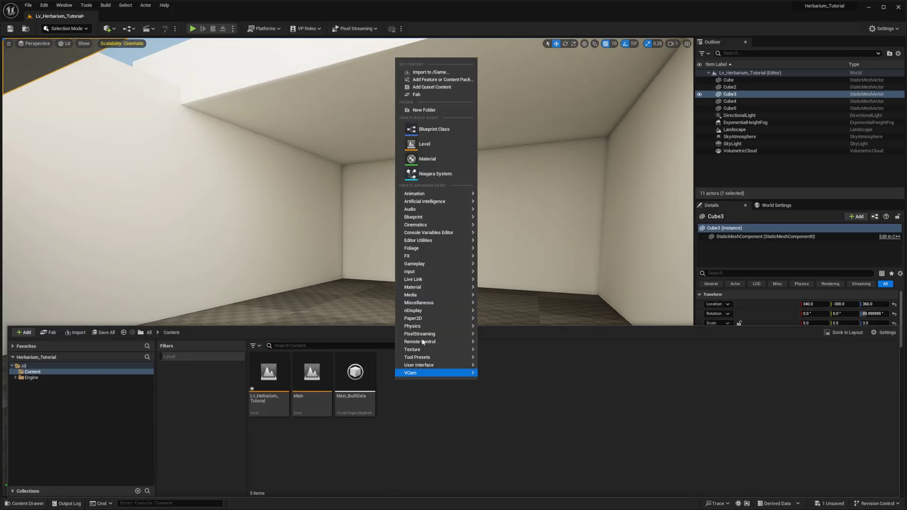
{"action": "left_click", "coordinate": [425, 72]}
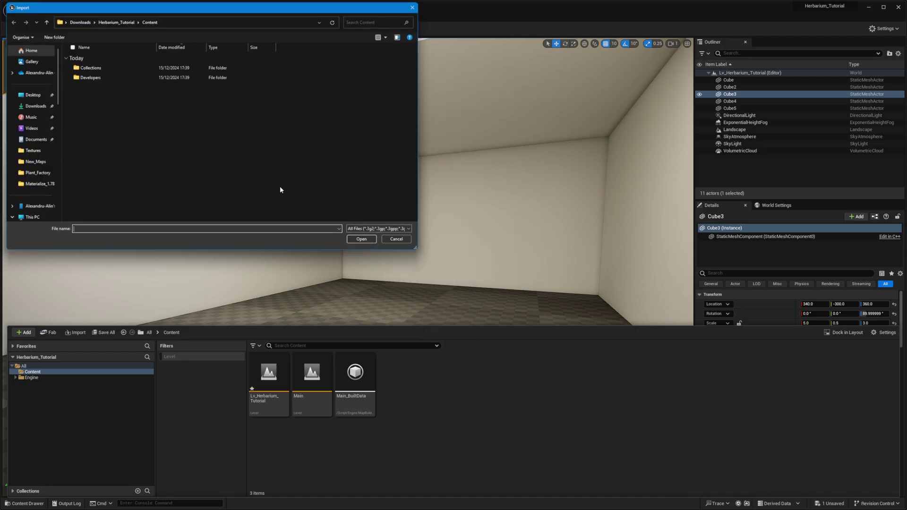
Import UE_Plant.fbx from Downloads\Materialize_1.78 with the default FBX options and close the message log.
{"action": "left_click", "coordinate": [33, 107]}
{"action": "double_click", "coordinate": [96, 81]}
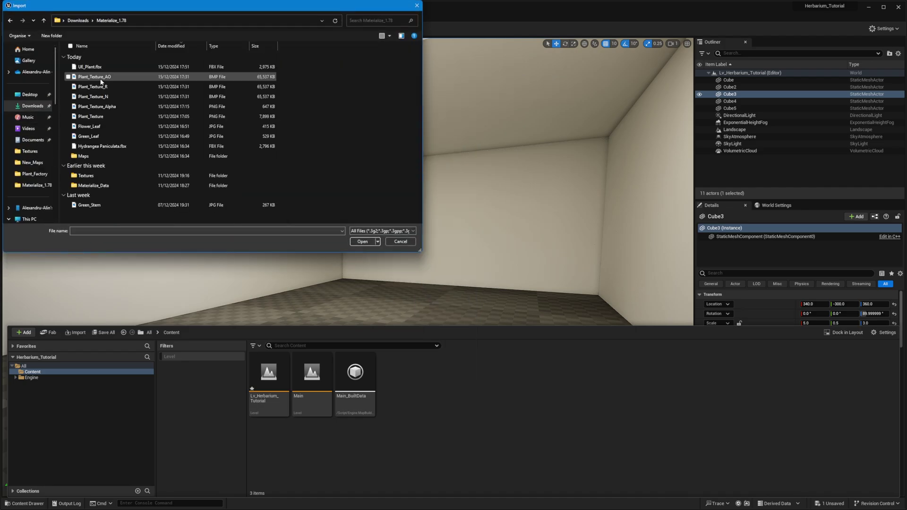
{"action": "left_click", "coordinate": [84, 68]}
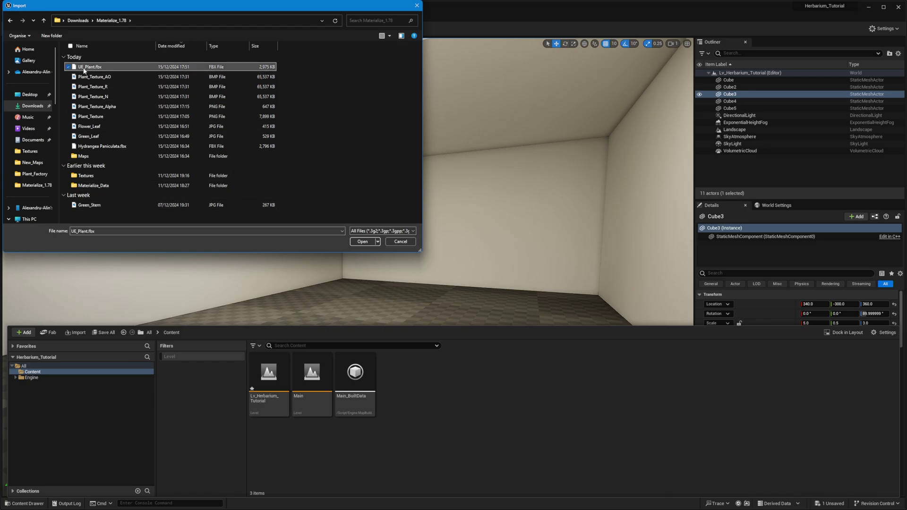
{"action": "double_click", "coordinate": [86, 69]}
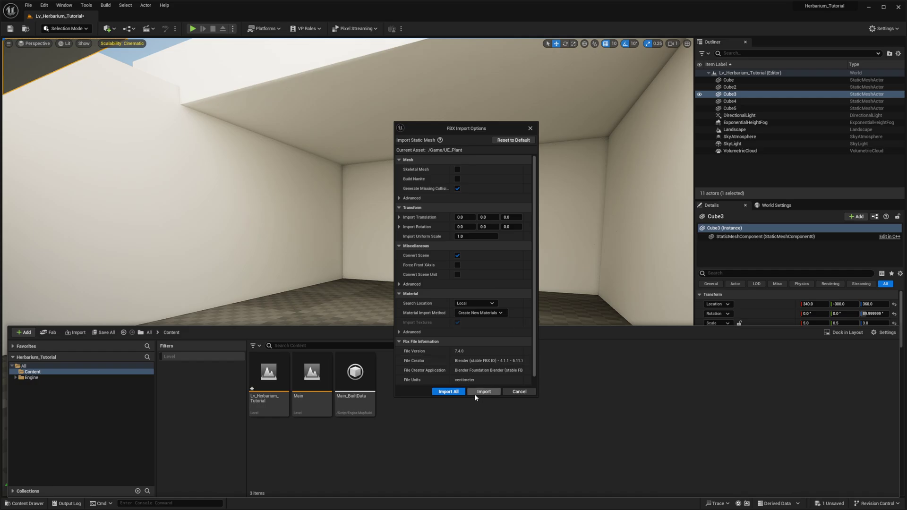
{"action": "left_click", "coordinate": [476, 394]}
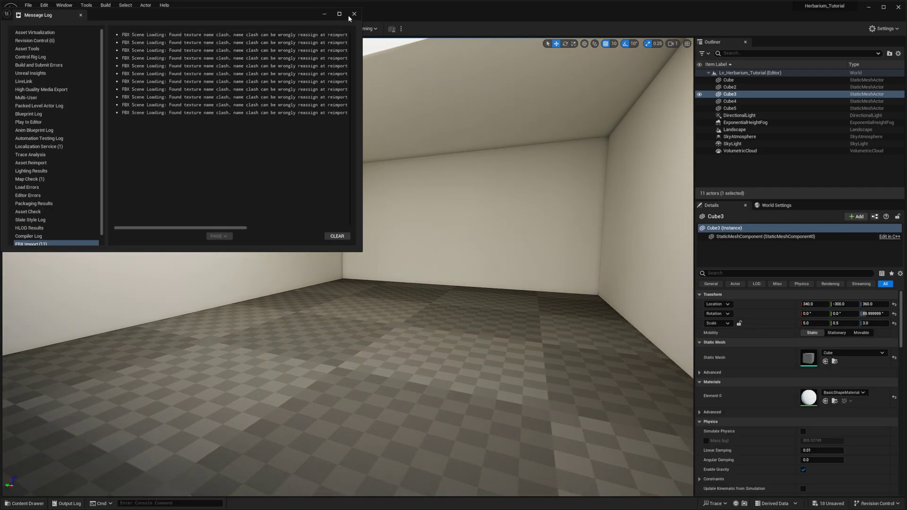
{"action": "left_click", "coordinate": [352, 16]}
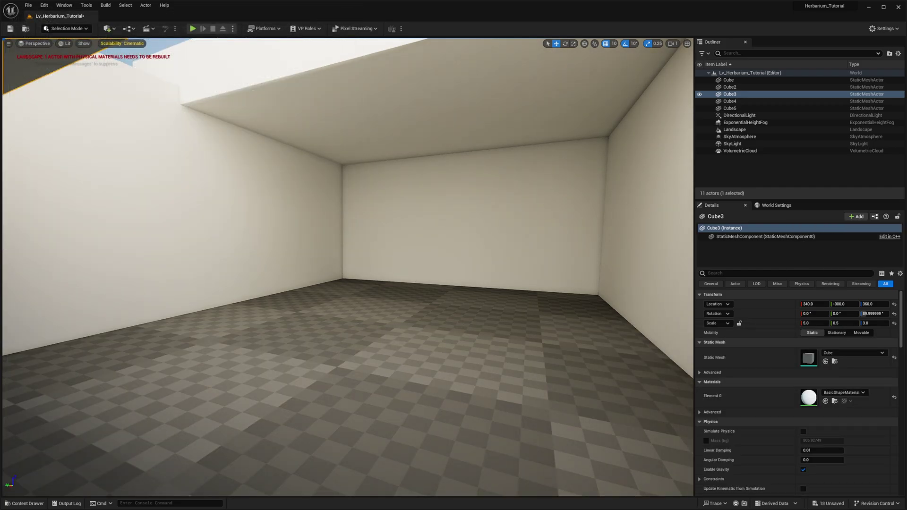
Bring the Content Browser window over the level viewport and look through the imported plant's textures and materials.
{"action": "left_click_drag", "start_coordinate": [906, 142], "coordinate": [439, 149]}
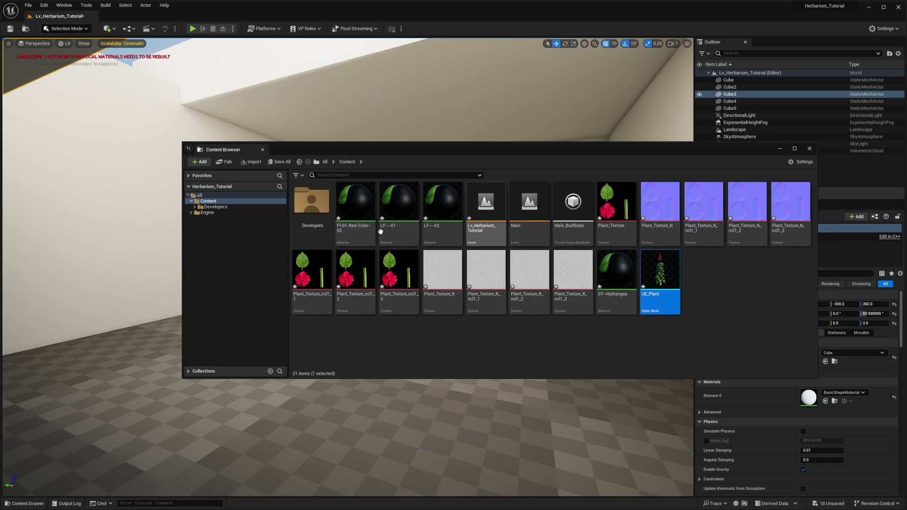
{"action": "left_click", "coordinate": [342, 282]}
{"action": "left_click", "coordinate": [537, 283]}
{"action": "left_click", "coordinate": [555, 239]}
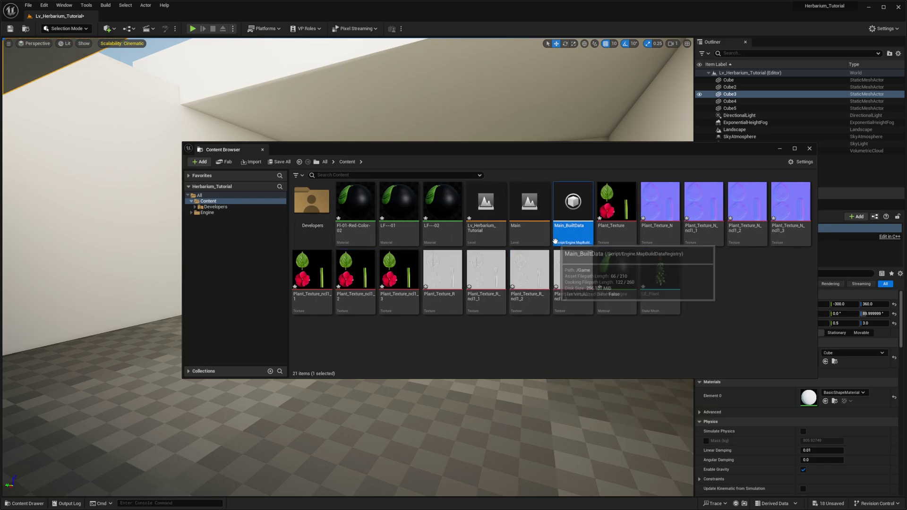
{"action": "left_click", "coordinate": [433, 258]}
{"action": "left_click", "coordinate": [387, 239]}
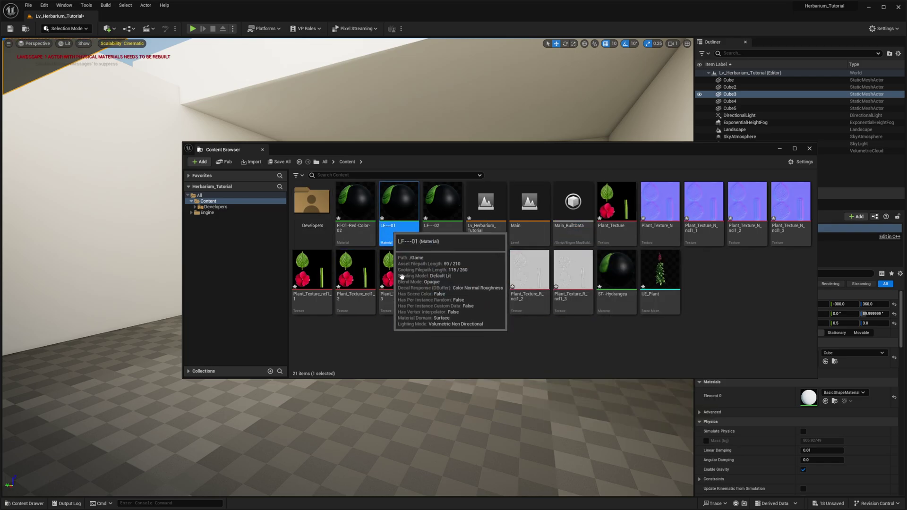
Force delete the four imported plant materials and all nine ncl1_1 to ncl1_3 texture duplicates, keeping the original textures and UE_Plant.
{"action": "left_click_drag", "start_coordinate": [392, 155], "coordinate": [300, 167]}
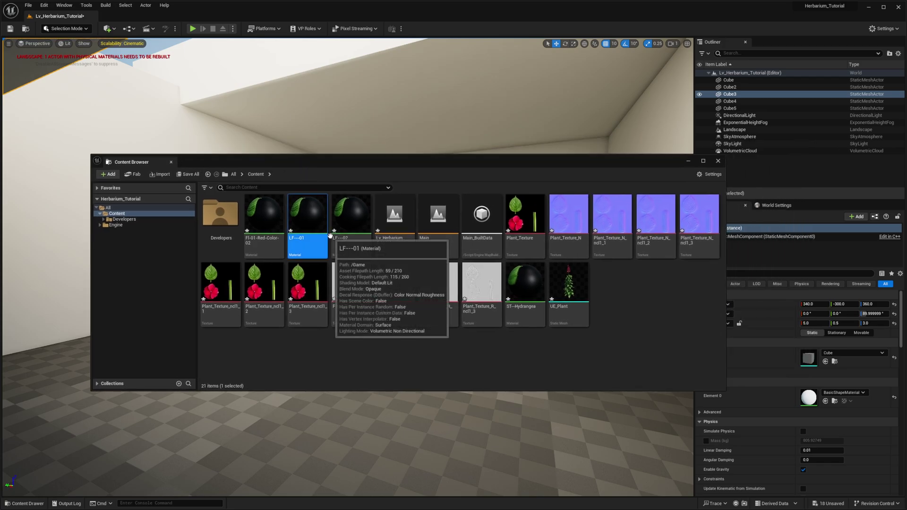
{"action": "left_click", "coordinate": [279, 254]}
{"action": "left_click", "coordinate": [313, 250], "text": "ctrl"}
{"action": "left_click", "coordinate": [350, 245], "text": "ctrl"}
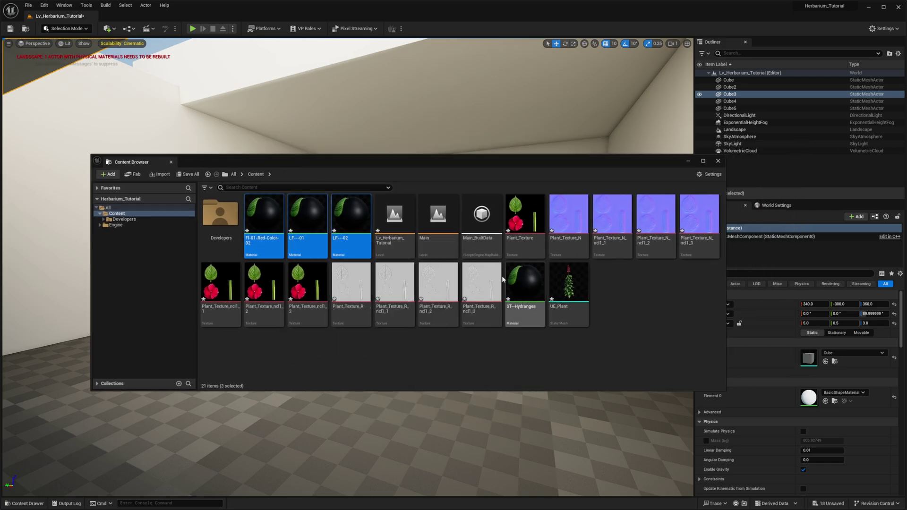
{"action": "left_click", "coordinate": [569, 222], "text": "ctrl"}
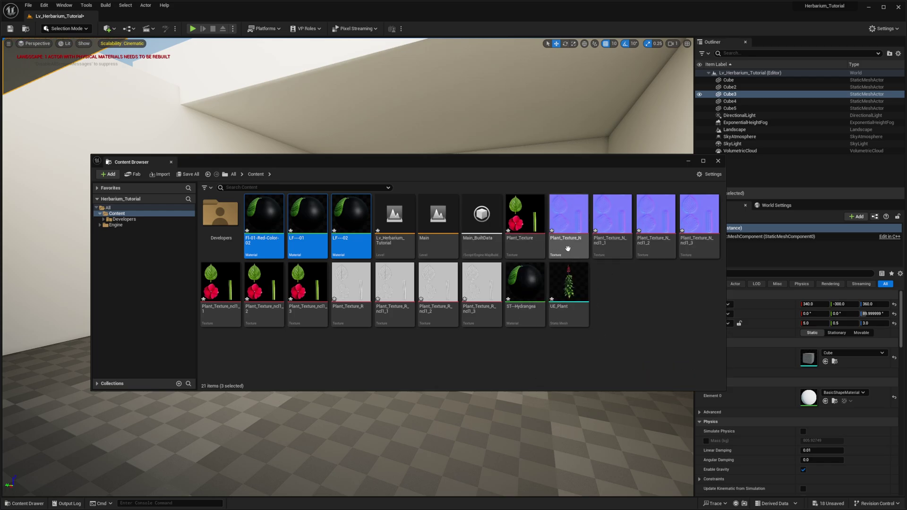
{"action": "left_click", "coordinate": [558, 231], "text": "ctrl"}
{"action": "left_click", "coordinate": [616, 247], "text": "ctrl"}
{"action": "left_click", "coordinate": [666, 237], "text": "ctrl"}
{"action": "left_click", "coordinate": [679, 229], "text": "ctrl"}
{"action": "left_click", "coordinate": [264, 291], "text": "ctrl"}
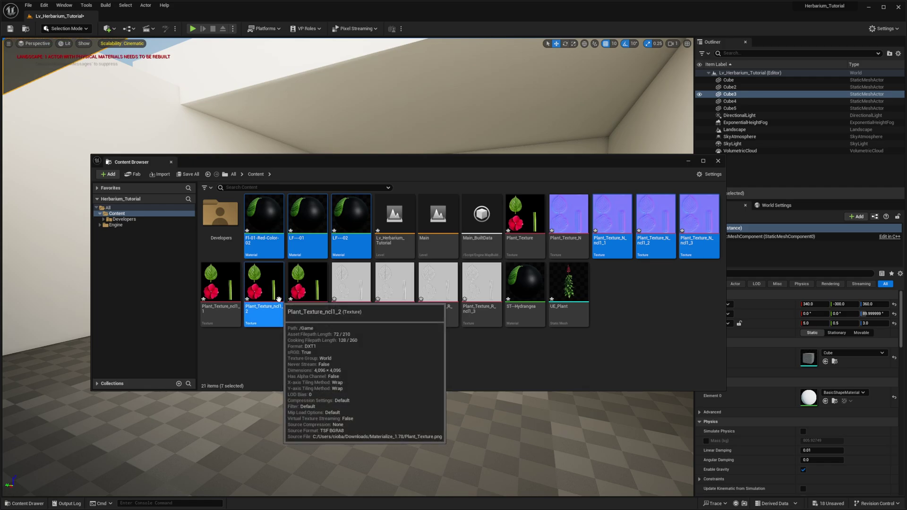
{"action": "left_click", "coordinate": [308, 301], "text": "ctrl"}
{"action": "left_click", "coordinate": [221, 286], "text": "ctrl"}
{"action": "left_click", "coordinate": [395, 288], "text": "ctrl"}
{"action": "left_click", "coordinate": [455, 289], "text": "ctrl"}
{"action": "left_click", "coordinate": [478, 291], "text": "ctrl"}
{"action": "left_click", "coordinate": [510, 293], "text": "ctrl"}
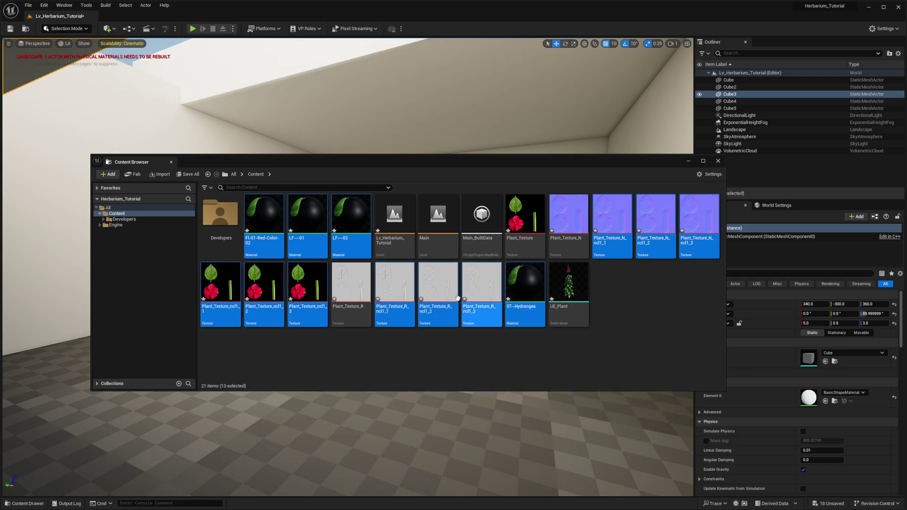
{"action": "key", "text": "Delete"}
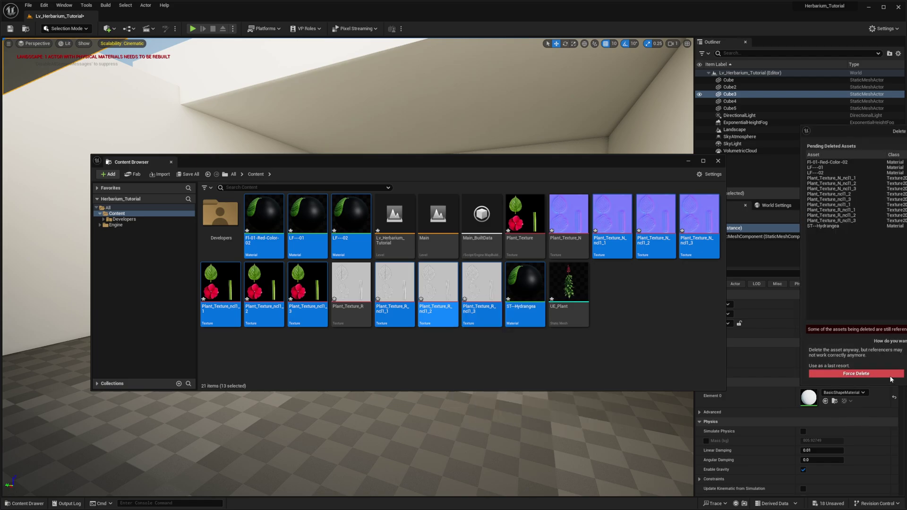
{"action": "left_click", "coordinate": [856, 373]}
Import Plant_Texture_AO from the Downloads\Materialize_1.78 folder into the Content folder alongside the three remaining plant textures.
{"action": "left_click", "coordinate": [518, 218]}
{"action": "left_click", "coordinate": [393, 226]}
{"action": "left_click", "coordinate": [443, 240]}
{"action": "left_click", "coordinate": [474, 226]}
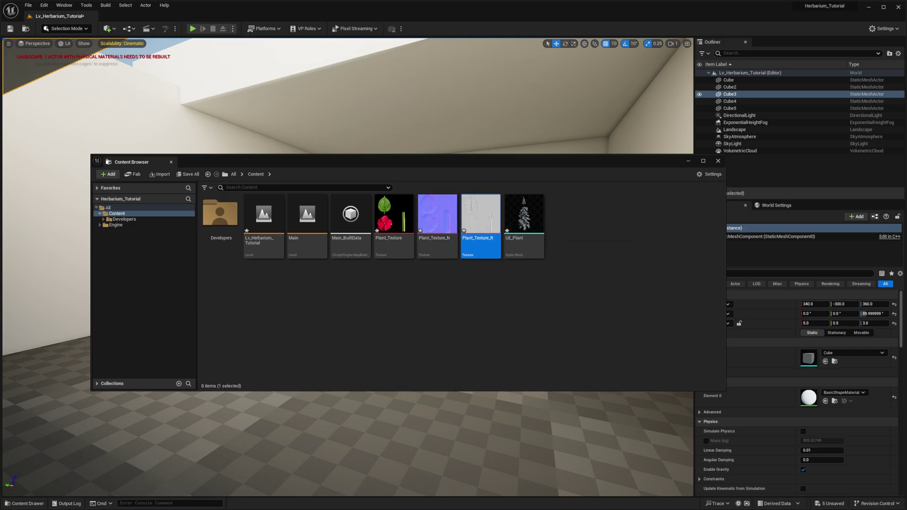
{"action": "left_click", "coordinate": [300, 362]}
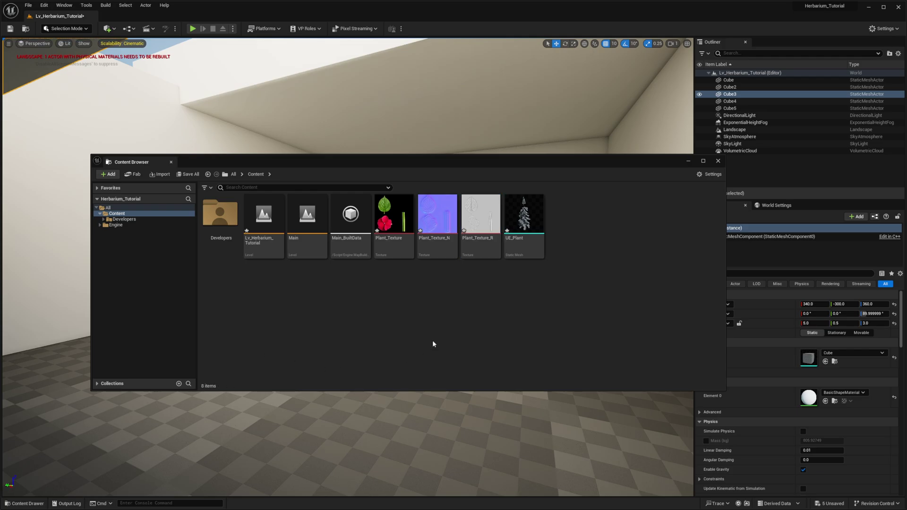
{"action": "key", "text": "alt+Tab"}
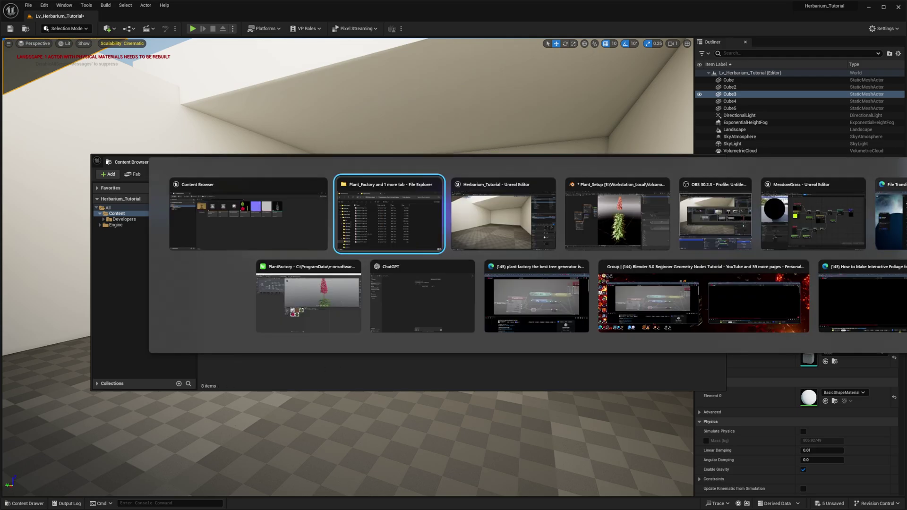
{"action": "left_click_drag", "start_coordinate": [906, 160], "coordinate": [551, 138]}
{"action": "left_click", "coordinate": [609, 221]}
{"action": "left_click", "coordinate": [721, 224]}
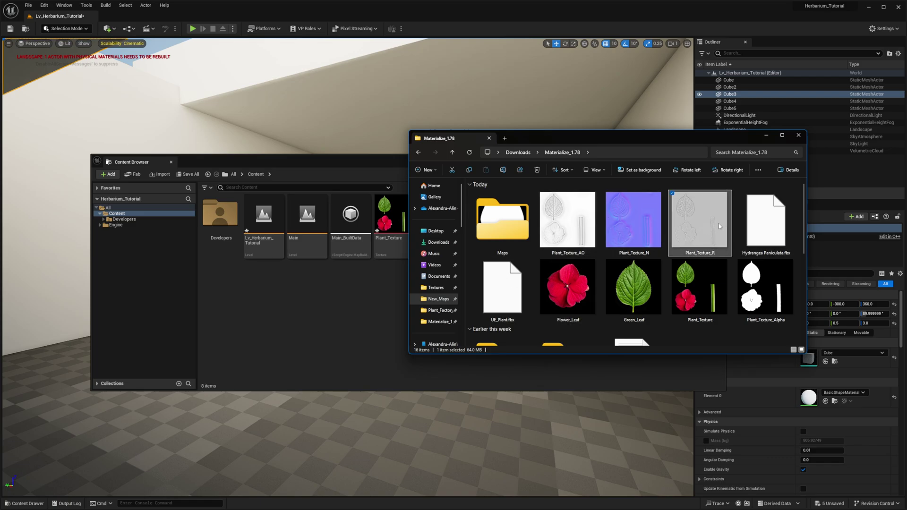
{"action": "left_click", "coordinate": [518, 229]}
{"action": "left_click", "coordinate": [579, 239]}
{"action": "left_click_drag", "start_coordinate": [576, 222], "coordinate": [337, 310]}
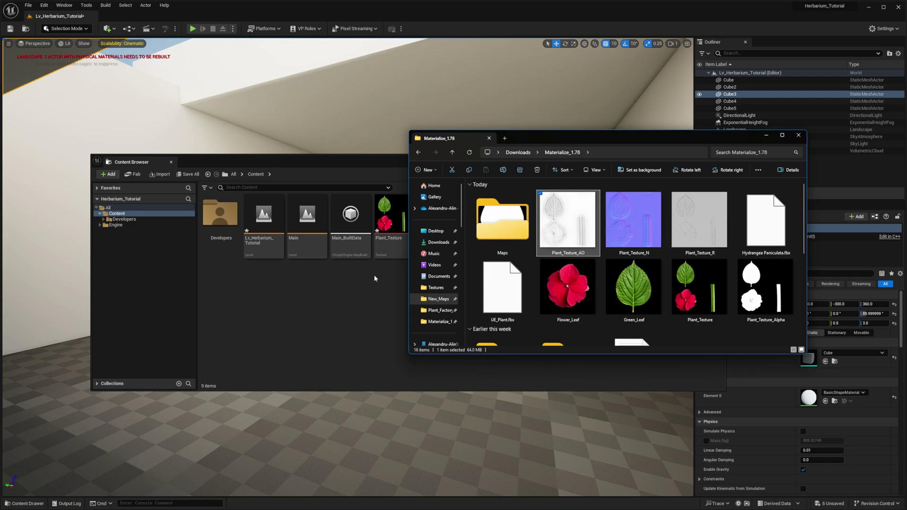
{"action": "left_click_drag", "start_coordinate": [637, 140], "coordinate": [906, 139]}
{"action": "left_click_drag", "start_coordinate": [367, 164], "coordinate": [369, 165]}
Create a new material named M_Plant in the Content folder.
{"action": "right_click", "coordinate": [331, 321]}
{"action": "left_click", "coordinate": [245, 286]}
{"action": "right_click", "coordinate": [292, 301]}
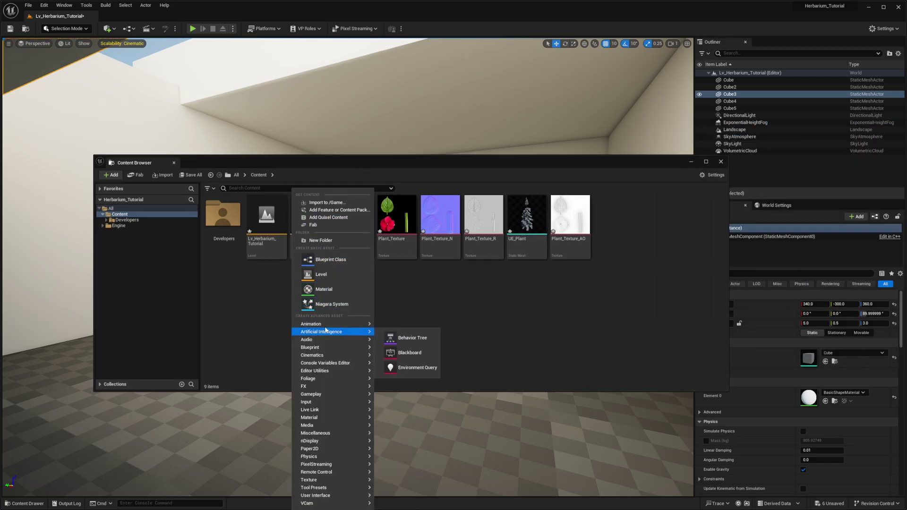
{"action": "left_click", "coordinate": [316, 289]}
{"action": "type", "text": "M"}
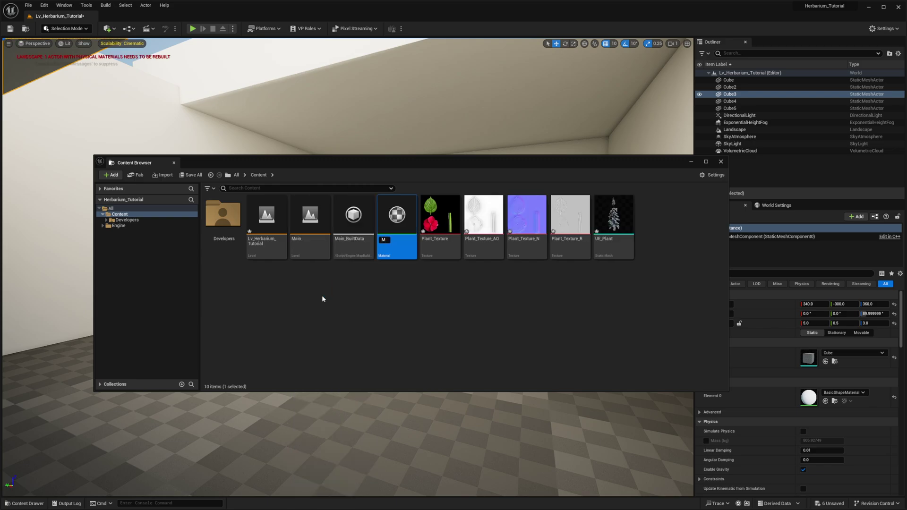
{"action": "type", "text": "_Plant"}
{"action": "key", "text": "Return"}
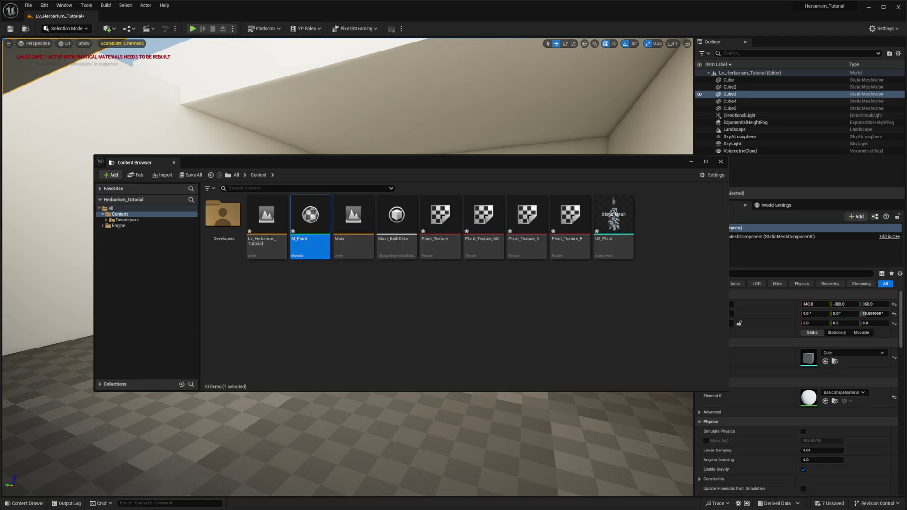
Open M_Plant's material graph and add texture samples for Plant_Texture, Plant_Texture_AO, Plant_Texture_N and Plant_Texture_R.
{"action": "left_click_drag", "start_coordinate": [0, 71], "coordinate": [387, 83]}
{"action": "right_click_drag", "start_coordinate": [385, 264], "coordinate": [439, 273]}
{"action": "scroll", "coordinate": [439, 274], "scroll_direction": "down", "scroll_amount": 2}
{"action": "scroll", "coordinate": [320, 218], "scroll_direction": "down", "scroll_amount": 1}
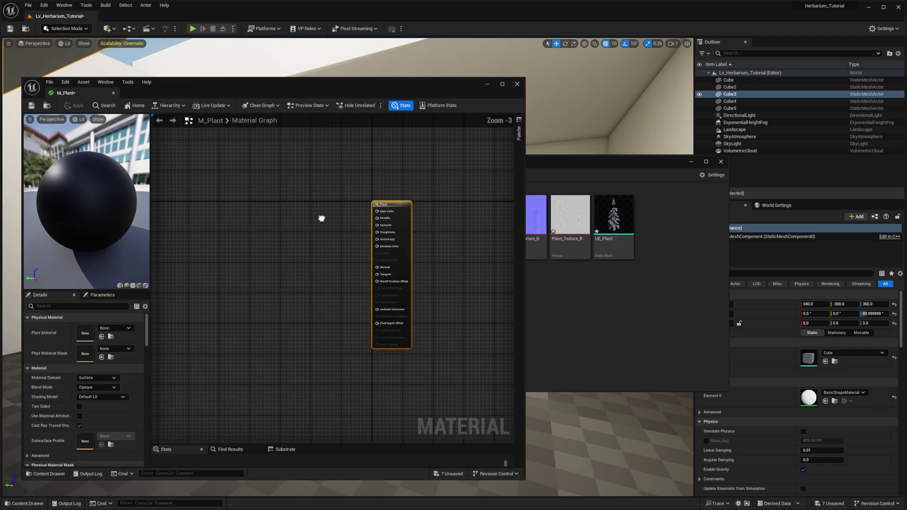
{"action": "right_click_drag", "start_coordinate": [320, 219], "coordinate": [353, 195]}
{"action": "left_click_drag", "start_coordinate": [570, 160], "coordinate": [780, 277]}
{"action": "left_click_drag", "start_coordinate": [646, 334], "coordinate": [212, 163]}
{"action": "left_click", "coordinate": [694, 333]}
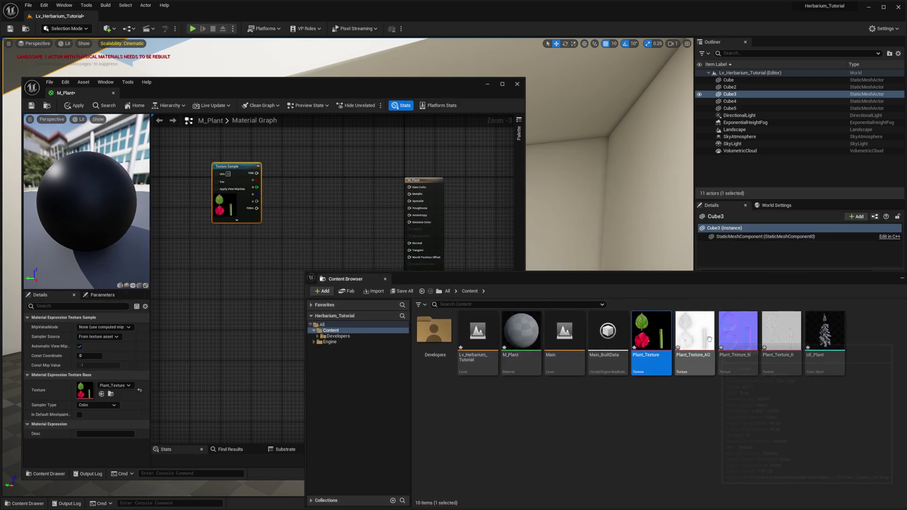
{"action": "left_click_drag", "start_coordinate": [694, 333], "coordinate": [185, 248]}
{"action": "left_click_drag", "start_coordinate": [755, 343], "coordinate": [198, 331]}
{"action": "left_click_drag", "start_coordinate": [780, 348], "coordinate": [197, 410]}
Arrange the four texture sample nodes in a loose column beside the M_Plant output node.
{"action": "right_click_drag", "start_coordinate": [278, 310], "coordinate": [255, 253]}
{"action": "scroll", "coordinate": [255, 253], "scroll_direction": "down", "scroll_amount": 1}
{"action": "left_click_drag", "start_coordinate": [282, 217], "coordinate": [216, 349]}
{"action": "left_click_drag", "start_coordinate": [207, 227], "coordinate": [224, 228]}
{"action": "left_click", "coordinate": [295, 200]}
{"action": "right_click_drag", "start_coordinate": [276, 203], "coordinate": [326, 175]}
{"action": "scroll", "coordinate": [286, 222], "scroll_direction": "up", "scroll_amount": 3}
{"action": "scroll", "coordinate": [327, 182], "scroll_direction": "down", "scroll_amount": 3}
{"action": "right_click_drag", "start_coordinate": [269, 178], "coordinate": [292, 217]}
{"action": "left_click_drag", "start_coordinate": [370, 153], "coordinate": [251, 404]}
{"action": "left_click", "coordinate": [445, 205]}
{"action": "left_click", "coordinate": [363, 239]}
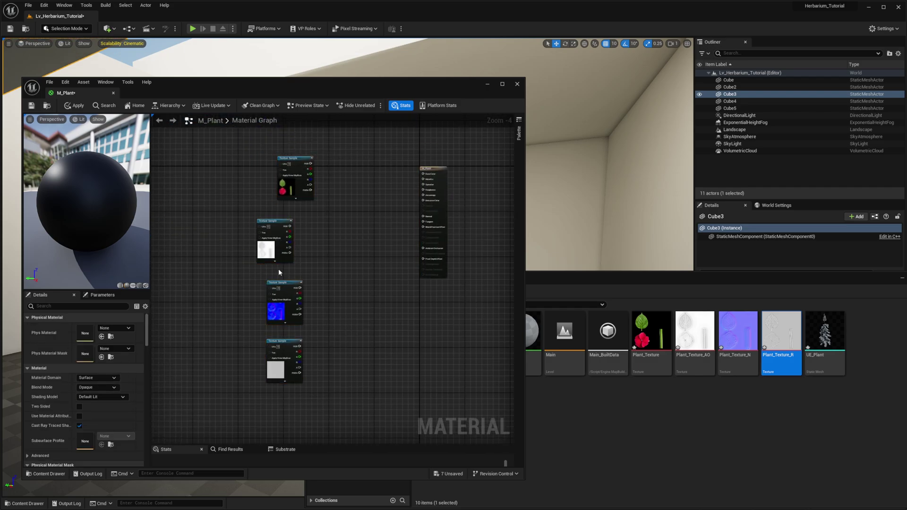
{"action": "left_click_drag", "start_coordinate": [355, 173], "coordinate": [227, 401]}
{"action": "left_click", "coordinate": [348, 279]}
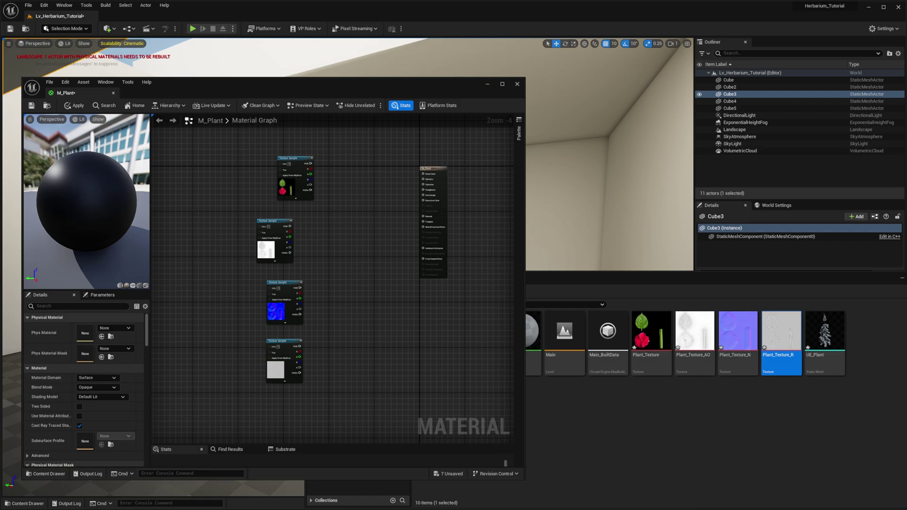
Import Plant_Texture_Alpha from Downloads\Materialize_1.78 into Content and add it as a texture sample in the M_Plant graph.
{"action": "left_click_drag", "start_coordinate": [906, 178], "coordinate": [583, 178]}
{"action": "left_click_drag", "start_coordinate": [679, 326], "coordinate": [228, 347]}
{"action": "left_click_drag", "start_coordinate": [682, 337], "coordinate": [669, 448]}
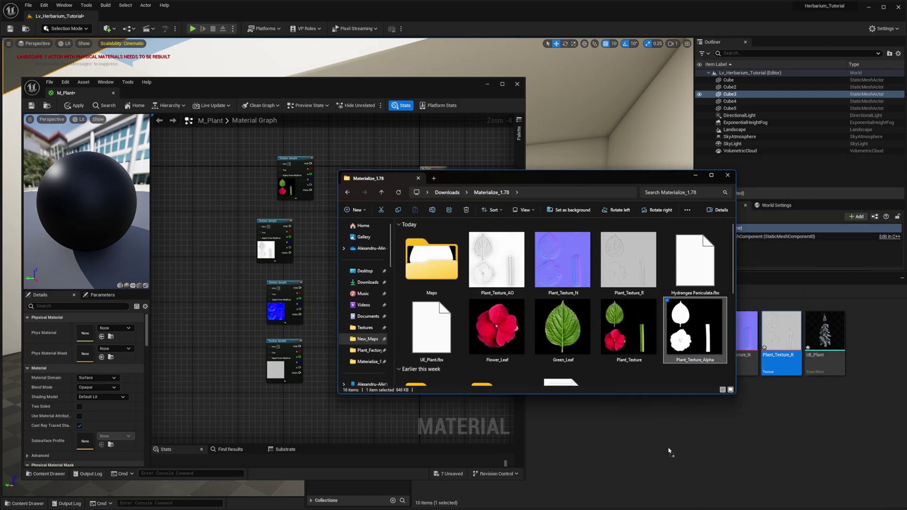
{"action": "left_click_drag", "start_coordinate": [577, 176], "coordinate": [906, 176]}
{"action": "left_click_drag", "start_coordinate": [868, 340], "coordinate": [273, 387]}
Stack the color and ambient occlusion texture samples directly above the normal map sample in the M_Plant graph.
{"action": "right_click_drag", "start_coordinate": [307, 296], "coordinate": [259, 288]}
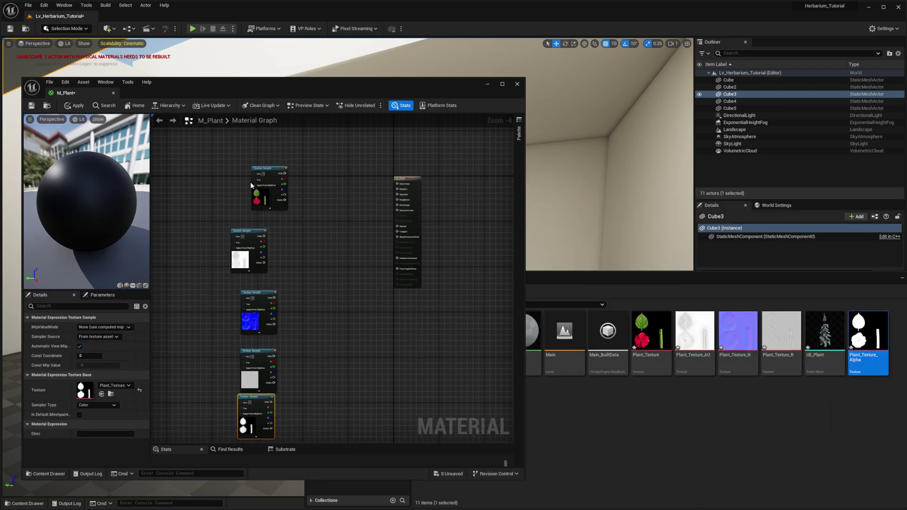
{"action": "left_click_drag", "start_coordinate": [271, 195], "coordinate": [251, 213]}
{"action": "right_click_drag", "start_coordinate": [305, 268], "coordinate": [292, 211]}
{"action": "scroll", "coordinate": [292, 210], "scroll_direction": "down", "scroll_amount": 1}
{"action": "left_click_drag", "start_coordinate": [313, 146], "coordinate": [260, 222]}
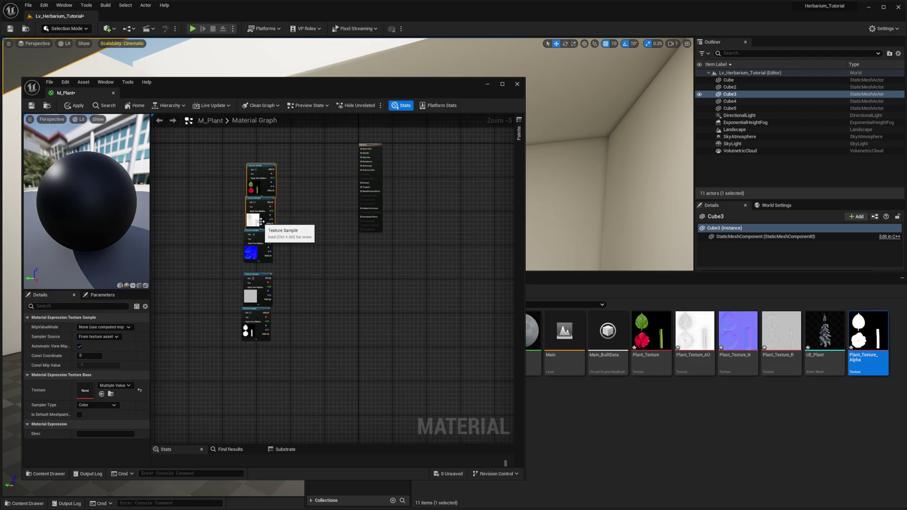
{"action": "left_click", "coordinate": [329, 245]}
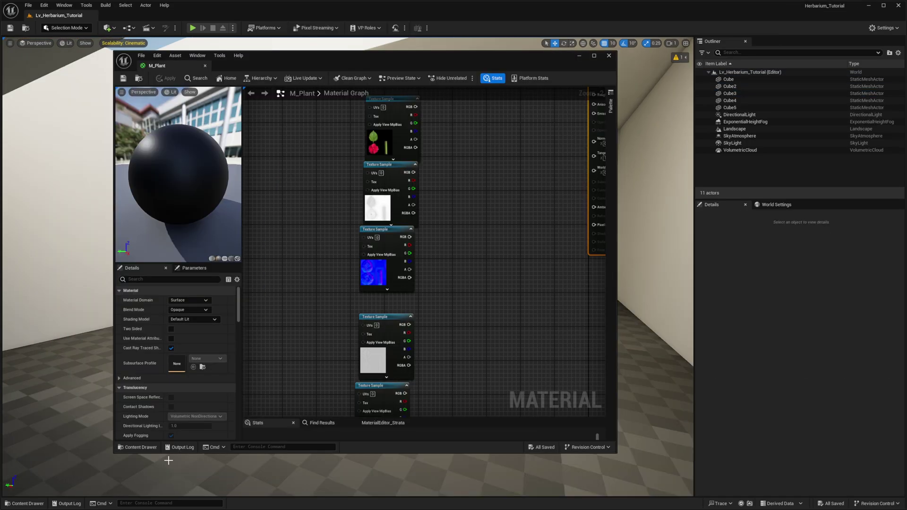
Find the TextureGraph plugin with the search "texture gr", enable it and accept the experimental plugin notice.
{"action": "left_click", "coordinate": [43, 6]}
{"action": "left_click", "coordinate": [76, 126]}
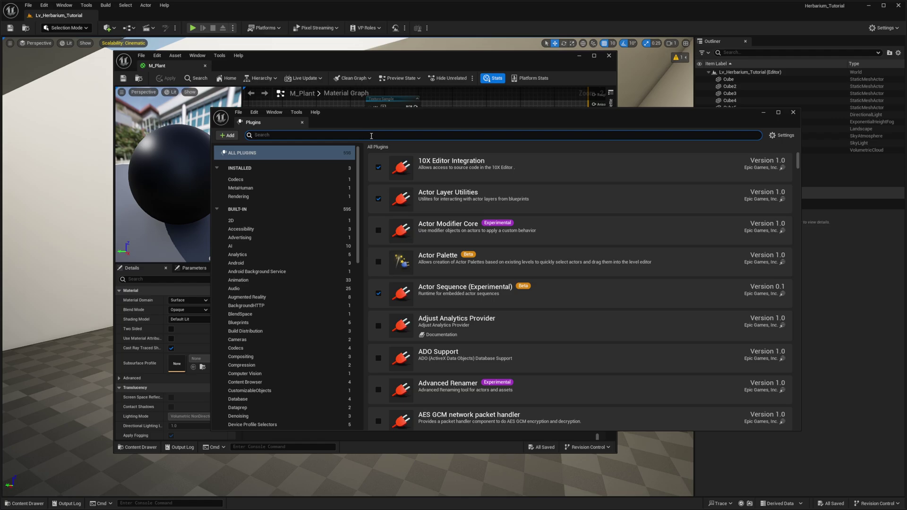
{"action": "left_click", "coordinate": [372, 136]}
{"action": "type", "text": "textu"}
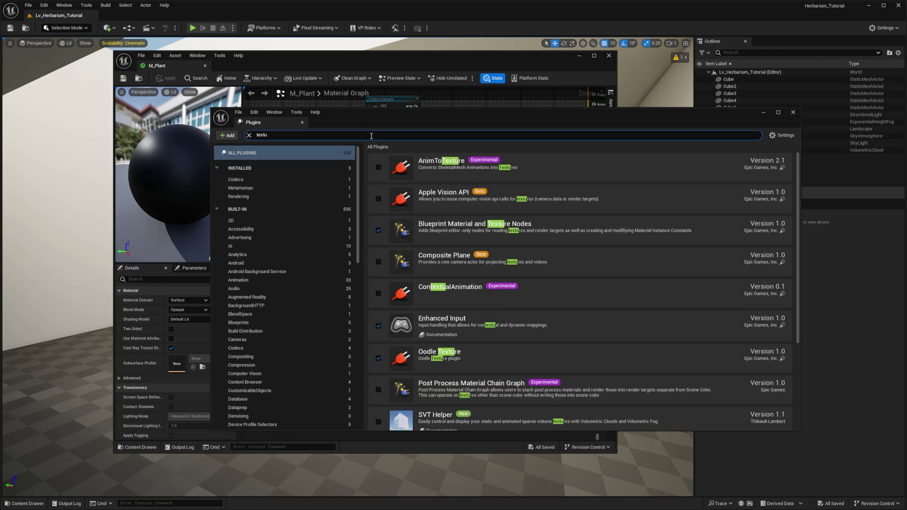
{"action": "type", "text": "re gr"}
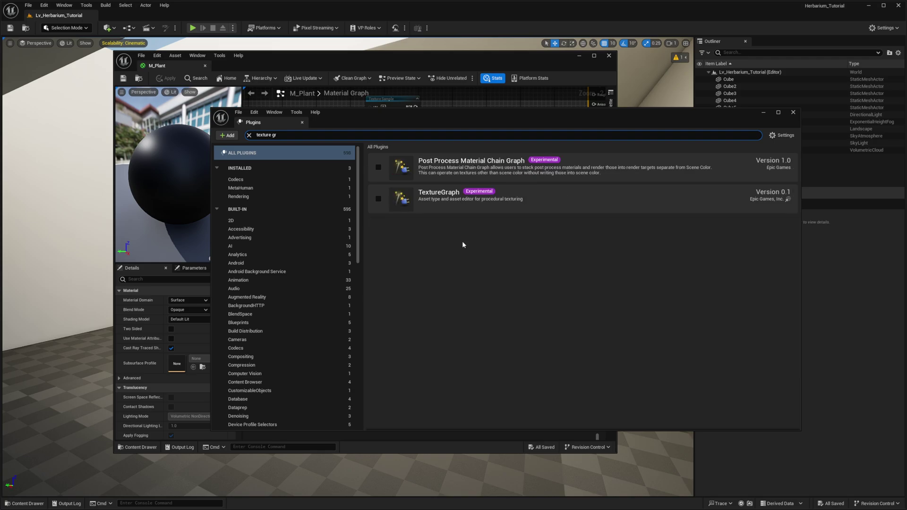
{"action": "left_click", "coordinate": [378, 199]}
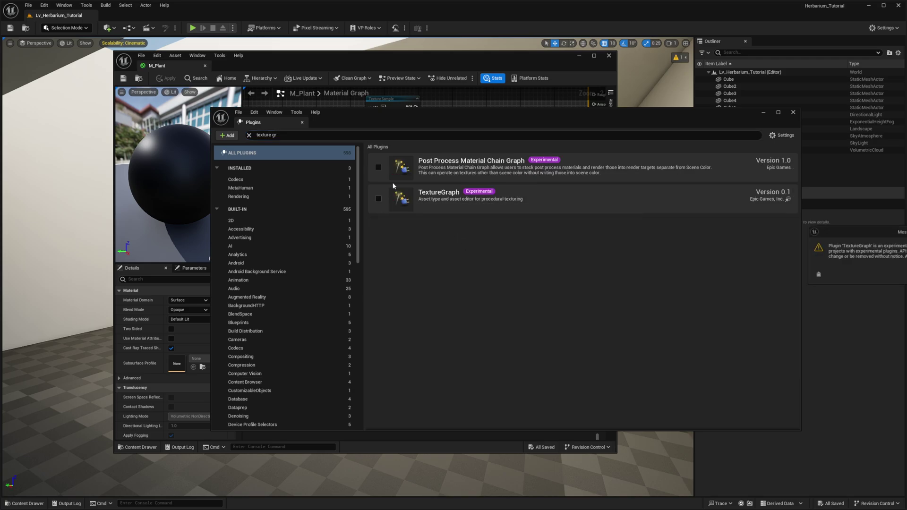
{"action": "left_click", "coordinate": [906, 274]}
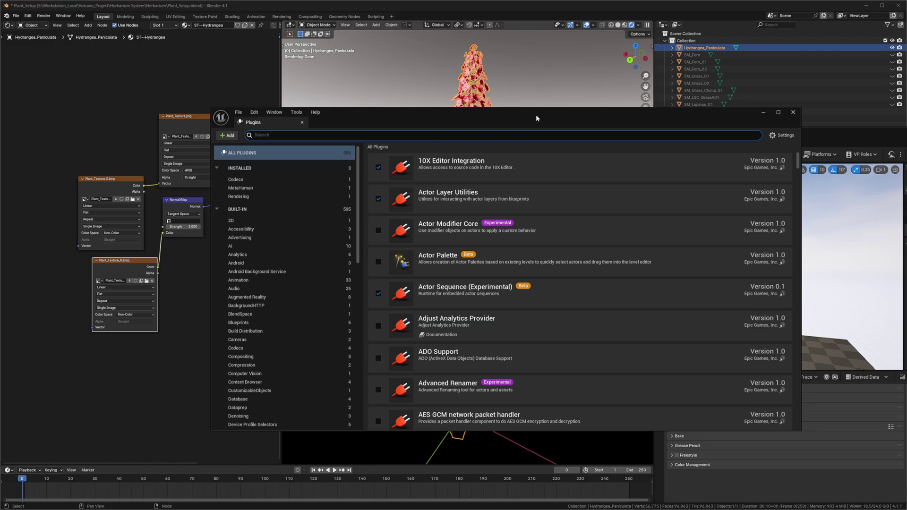
Close the Plugins window, maximize the Unreal Editor and open the Lv_Herbarium_Tutorial level from the Content folder.
{"action": "left_click", "coordinate": [794, 113]}
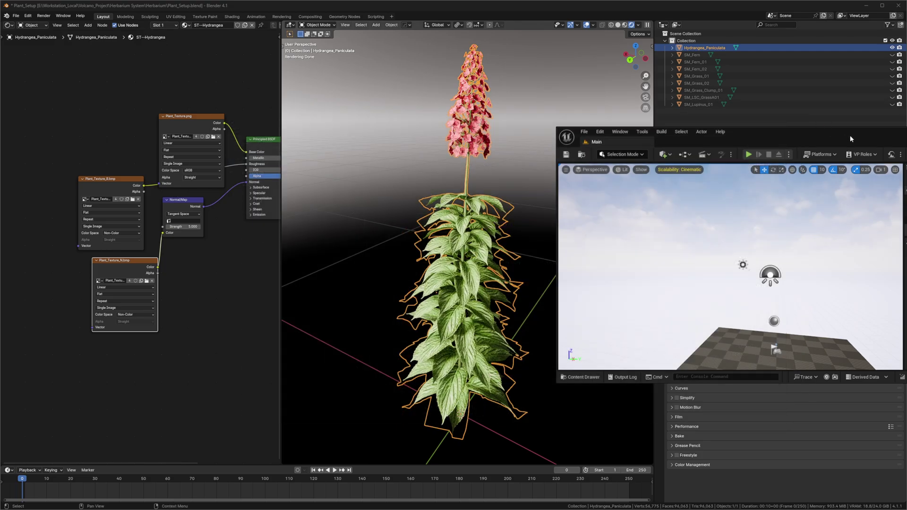
{"action": "left_click_drag", "start_coordinate": [850, 137], "coordinate": [520, 105]}
{"action": "double_click", "coordinate": [520, 105]}
{"action": "left_click", "coordinate": [503, 140]}
{"action": "key", "text": "ctrl+space"}
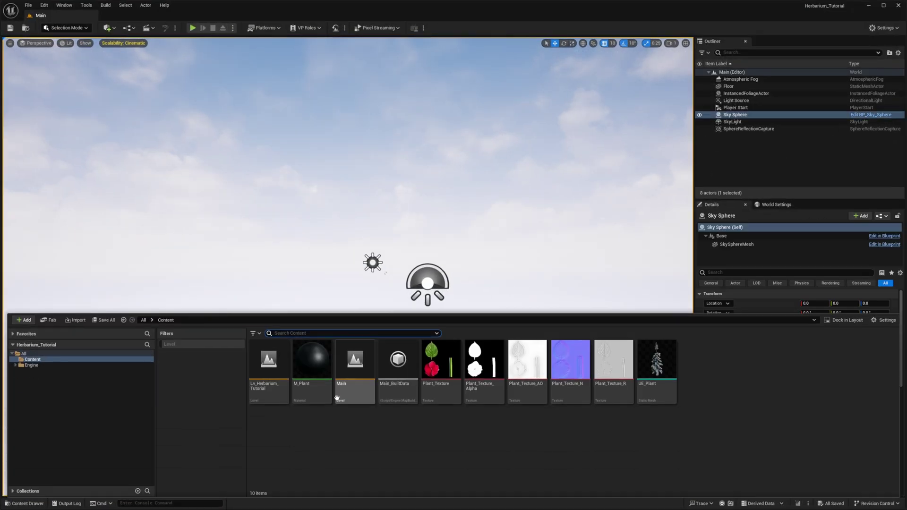
{"action": "double_click", "coordinate": [268, 360]}
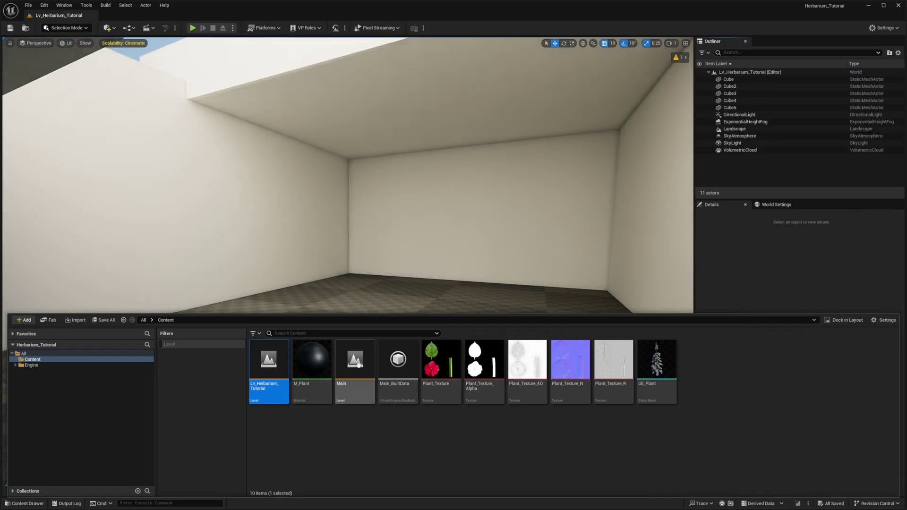
Create a folder named Texture_Graph inside the Content folder and open it.
{"action": "left_click", "coordinate": [315, 371]}
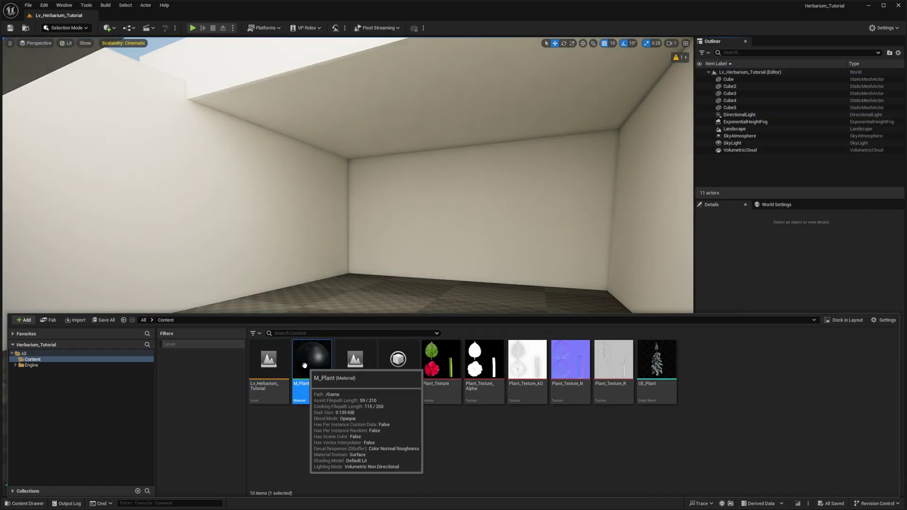
{"action": "right_click", "coordinate": [410, 430]}
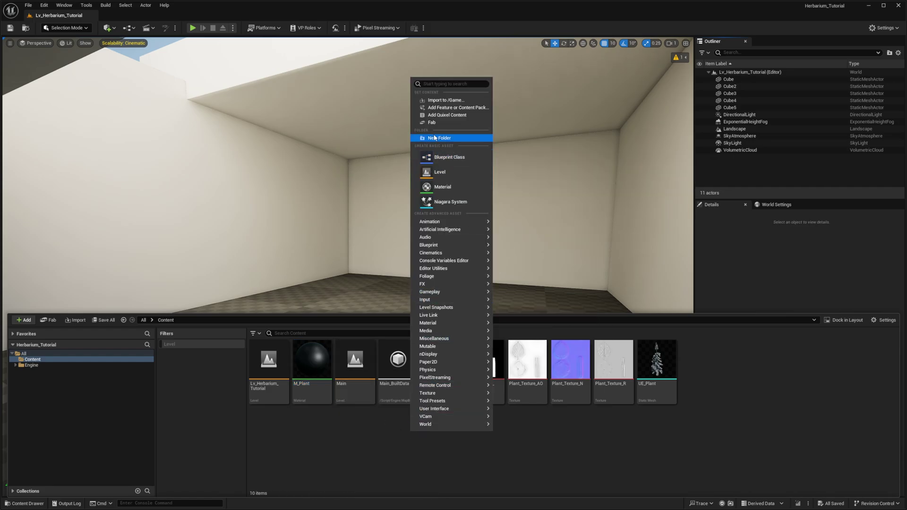
{"action": "left_click", "coordinate": [434, 137]}
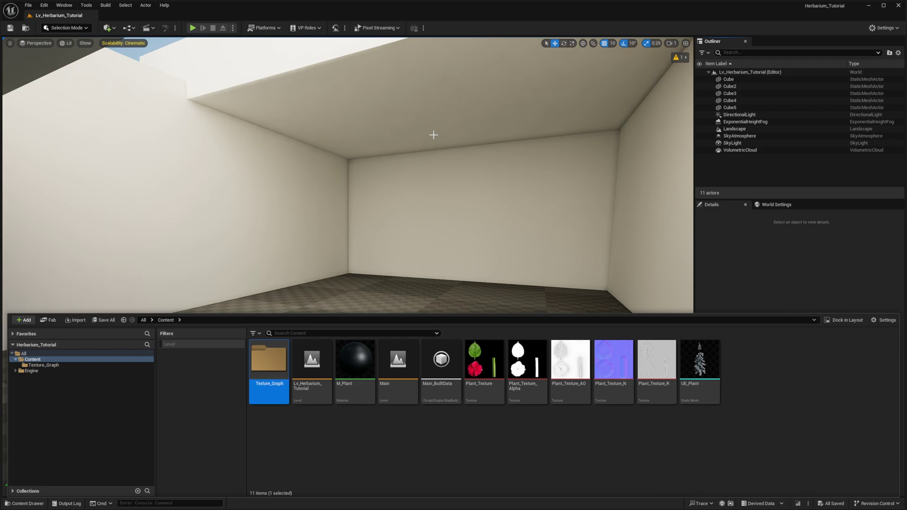
{"action": "double_click", "coordinate": [270, 373]}
Create a Texture Graph asset named TG_BC in the Texture_Graph folder.
{"action": "right_click", "coordinate": [270, 373]}
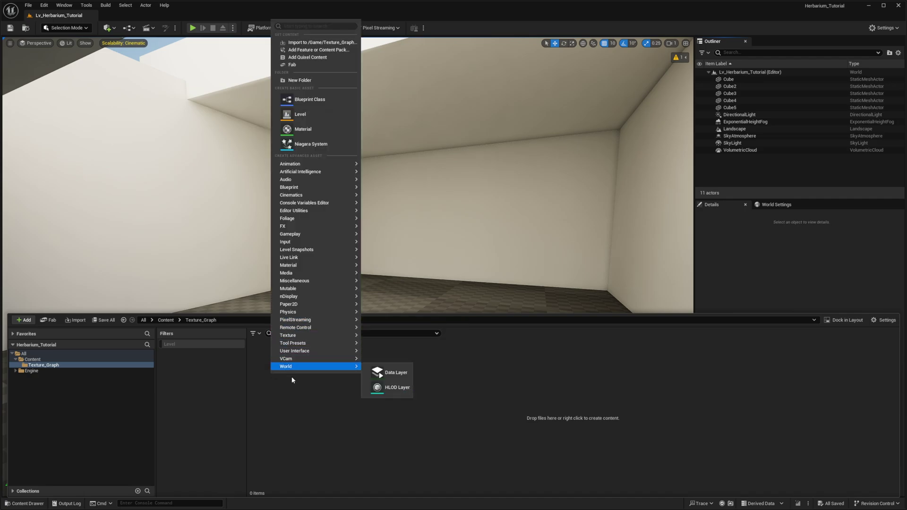
{"action": "mouse_move", "coordinate": [287, 268]}
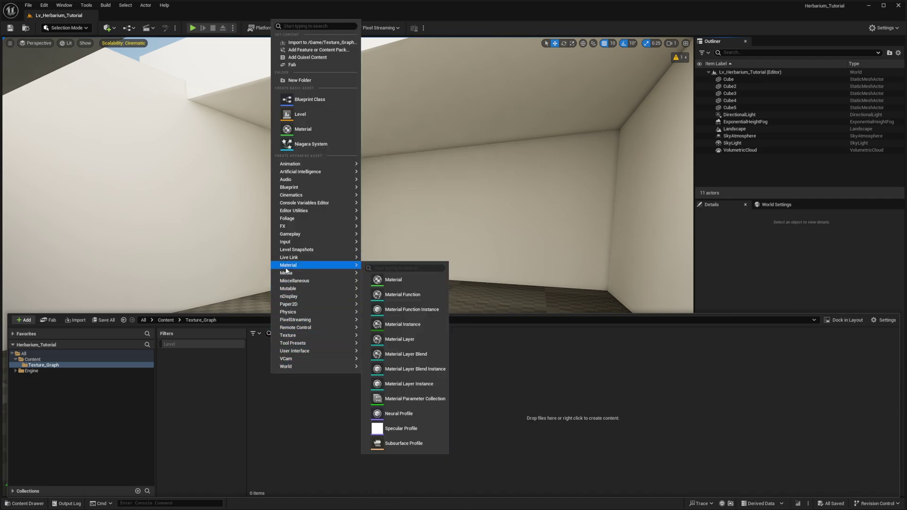
{"action": "mouse_move", "coordinate": [297, 338]}
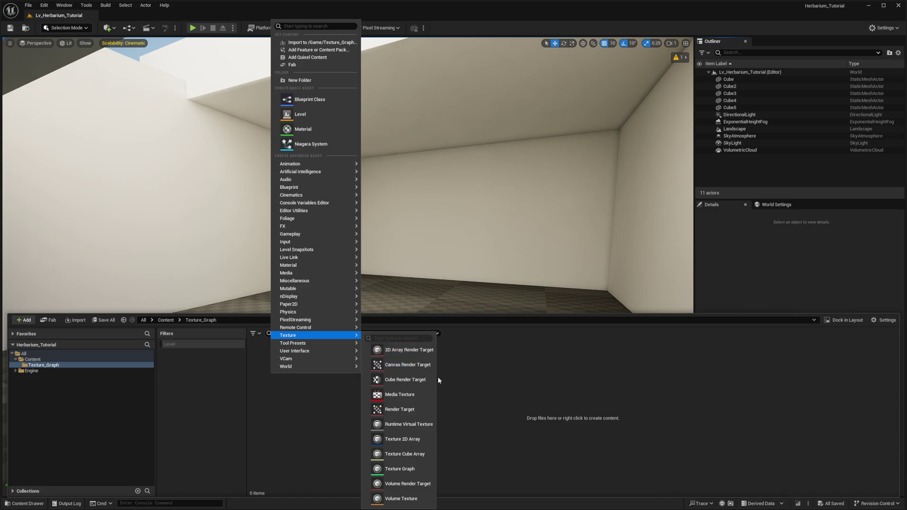
{"action": "left_click", "coordinate": [411, 469]}
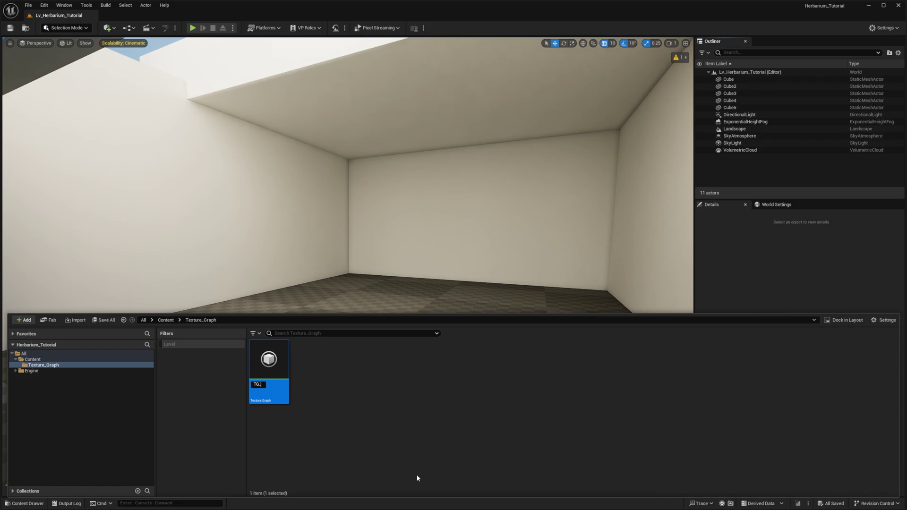
{"action": "key", "text": "Return"}
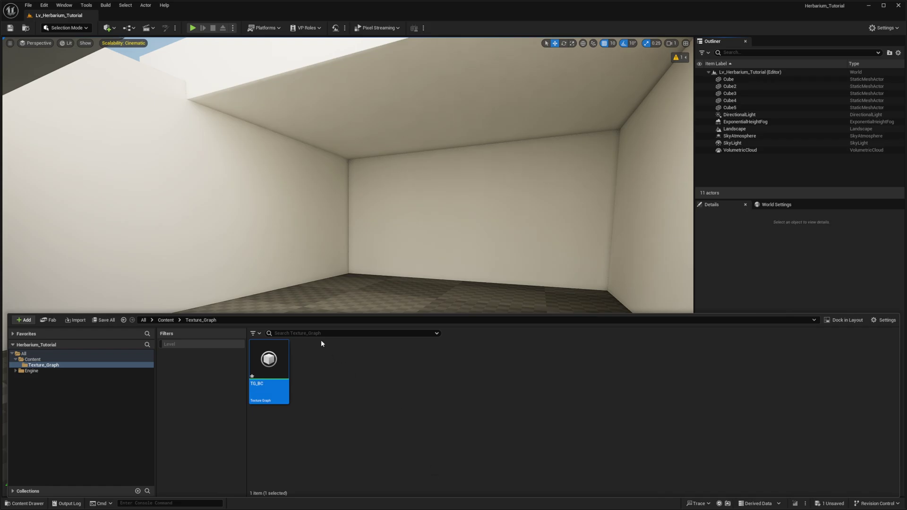
Open TG_BC, dock its editor beside the level tab and add a CombineChannels node in front of the Output node.
{"action": "double_click", "coordinate": [267, 357]}
{"action": "right_click_drag", "start_coordinate": [302, 200], "coordinate": [362, 143]}
{"action": "right_click_drag", "start_coordinate": [229, 253], "coordinate": [246, 253]}
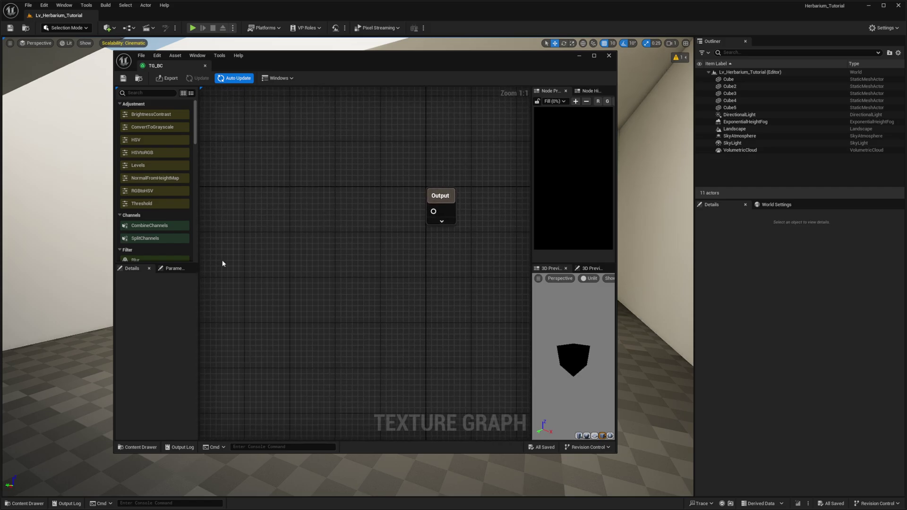
{"action": "left_click_drag", "start_coordinate": [155, 227], "coordinate": [350, 191]}
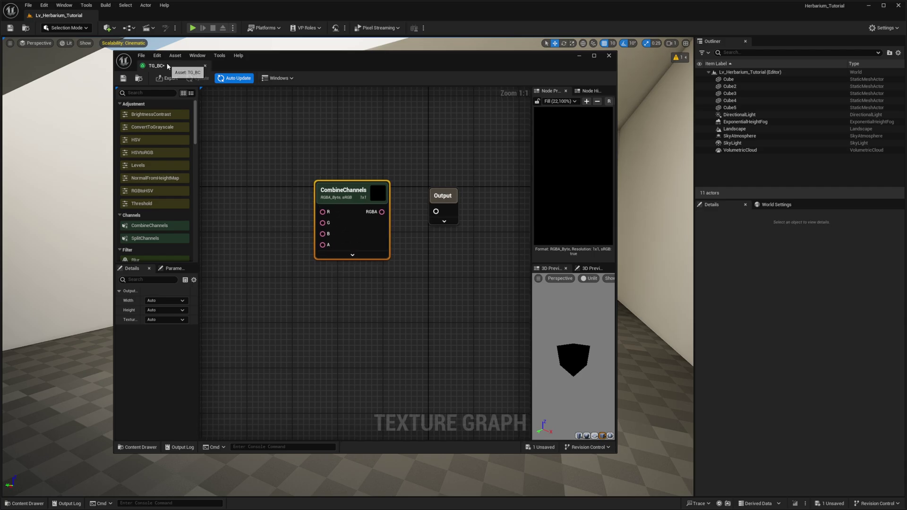
{"action": "left_click_drag", "start_coordinate": [167, 64], "coordinate": [188, 17]}
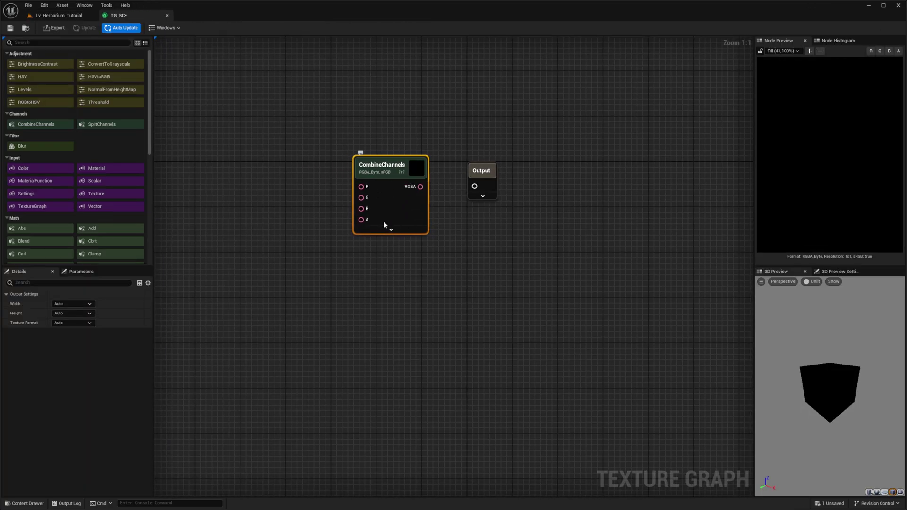
{"action": "left_click_drag", "start_coordinate": [394, 179], "coordinate": [404, 179]}
{"action": "right_click_drag", "start_coordinate": [263, 180], "coordinate": [317, 199]}
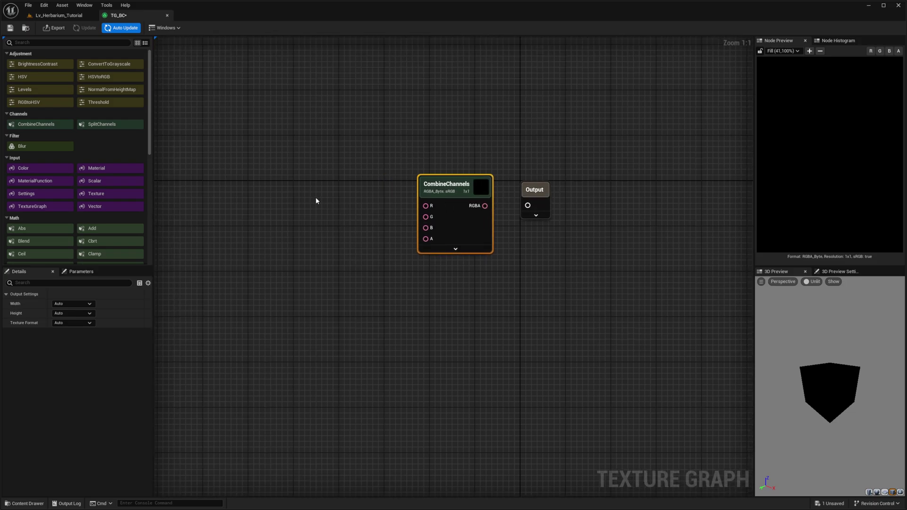
Rename the Output node to T_BC_Plant and connect the RGBA output of CombineChannels to it.
{"action": "double_click", "coordinate": [533, 190]}
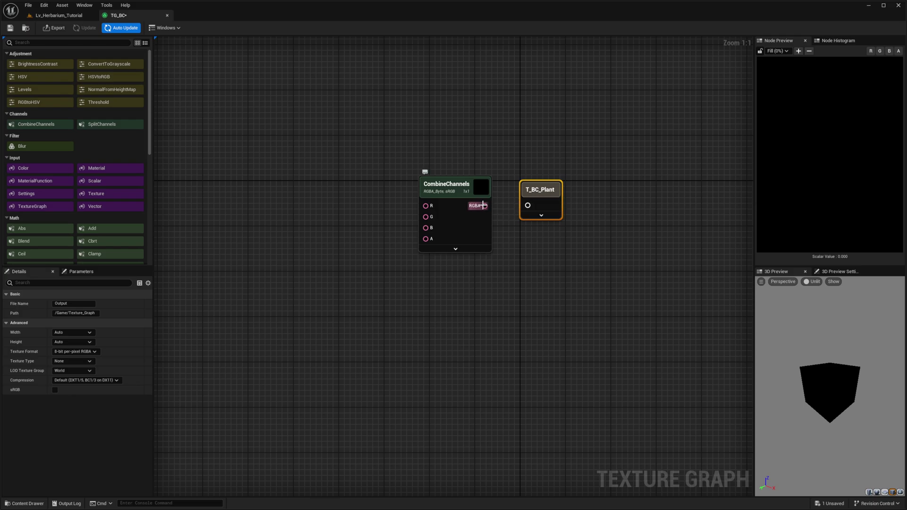
{"action": "left_click_drag", "start_coordinate": [529, 209], "coordinate": [529, 208]}
{"action": "left_click", "coordinate": [551, 201]}
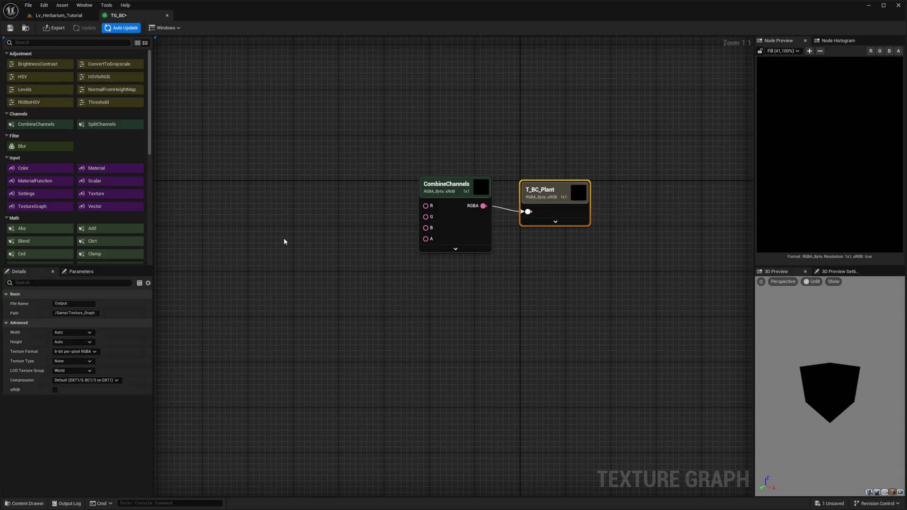
Add Plant_Texture and Plant_Texture_Alpha from the Content folder to the graph as texture nodes.
{"action": "right_click_drag", "start_coordinate": [271, 233], "coordinate": [290, 241]}
{"action": "left_click", "coordinate": [291, 241]}
{"action": "key", "text": "ctrl+space"}
{"action": "left_click", "coordinate": [167, 336]}
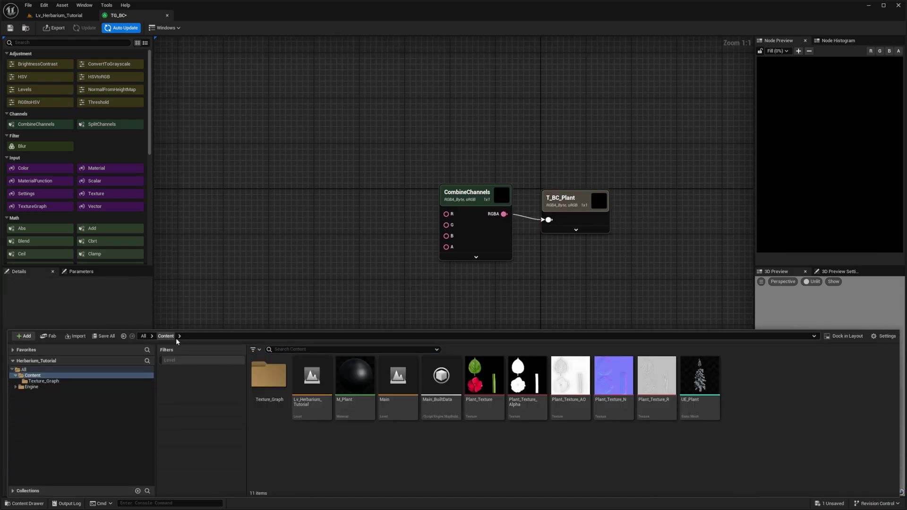
{"action": "left_click", "coordinate": [483, 392]}
{"action": "left_click_drag", "start_coordinate": [483, 393], "coordinate": [278, 119]}
{"action": "right_click_drag", "start_coordinate": [411, 318], "coordinate": [385, 308]}
{"action": "key", "text": "ctrl+space"}
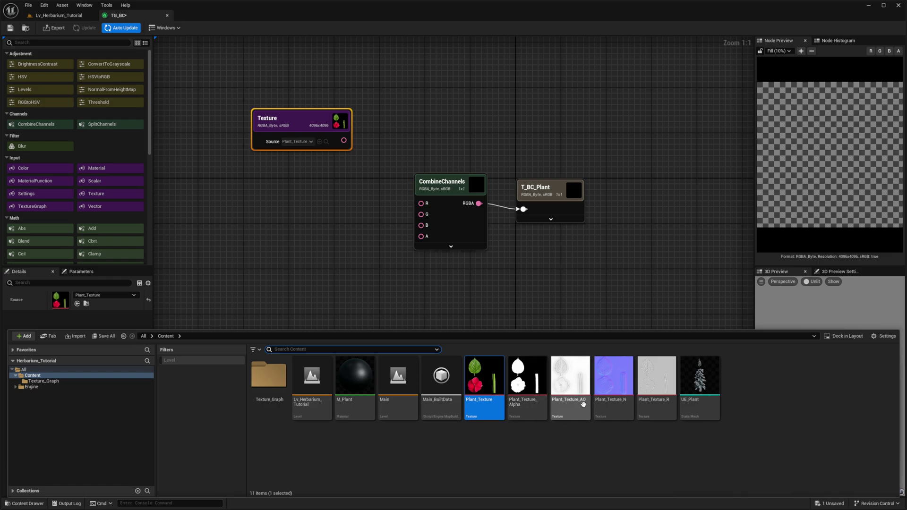
{"action": "left_click_drag", "start_coordinate": [531, 391], "coordinate": [262, 202]}
{"action": "right_click_drag", "start_coordinate": [317, 268], "coordinate": [310, 269]}
Connect the alpha texture to the A input of CombineChannels and move the Plant_Texture node away to free space between them.
{"action": "left_click_drag", "start_coordinate": [312, 214], "coordinate": [415, 238]}
{"action": "left_click", "coordinate": [381, 207]}
{"action": "left_click_drag", "start_coordinate": [370, 167], "coordinate": [334, 184]}
{"action": "left_click_drag", "start_coordinate": [297, 126], "coordinate": [344, 204]}
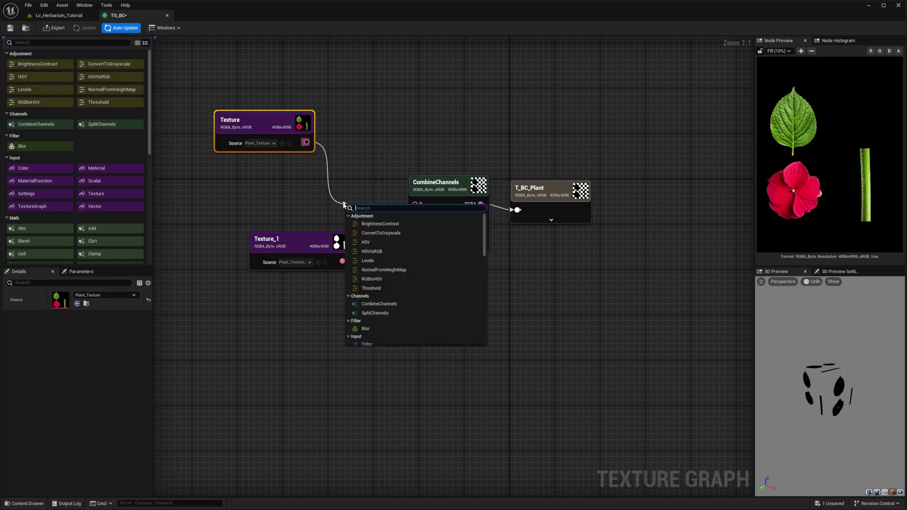
{"action": "left_click", "coordinate": [321, 190]}
{"action": "left_click_drag", "start_coordinate": [257, 122], "coordinate": [228, 139]}
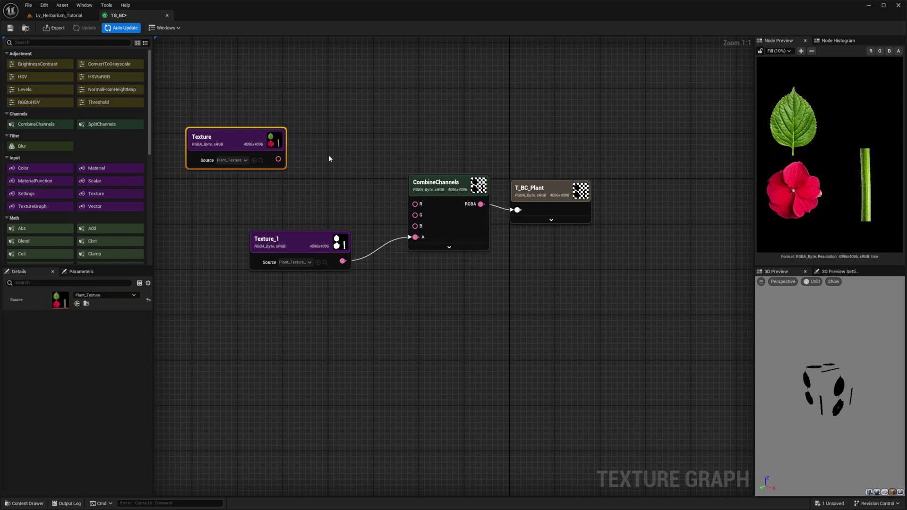
{"action": "right_click", "coordinate": [296, 154]}
{"action": "type", "text": "s"}
{"action": "key", "text": "Escape"}
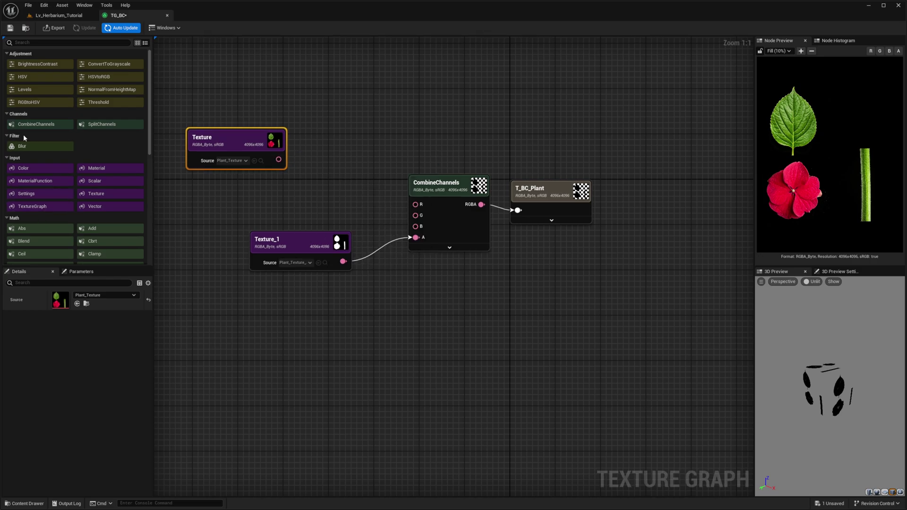
Add a SplitChannels node fed by Plant_Texture and connect its R, G and B outputs to the matching CombineChannels inputs.
{"action": "left_click_drag", "start_coordinate": [61, 128], "coordinate": [372, 168]}
{"action": "key", "text": "Escape"}
{"action": "left_click_drag", "start_coordinate": [296, 151], "coordinate": [320, 185]}
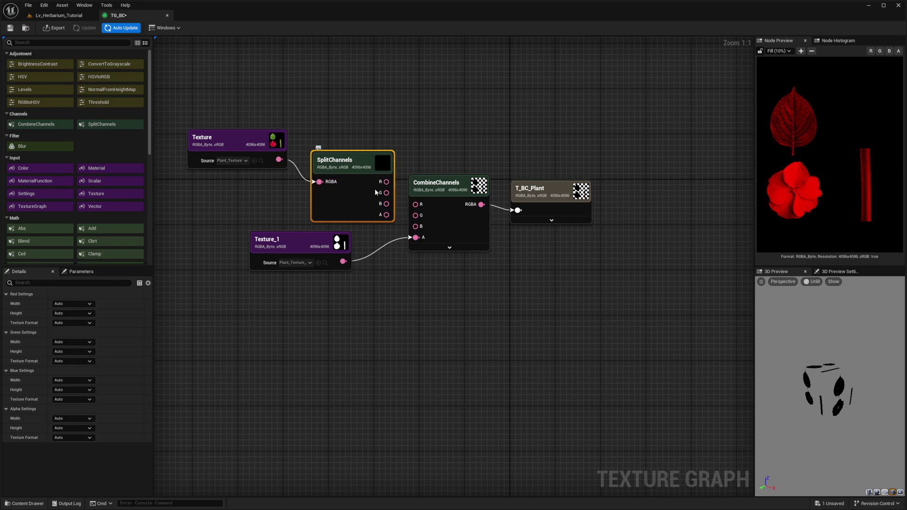
{"action": "left_click_drag", "start_coordinate": [393, 186], "coordinate": [415, 216]}
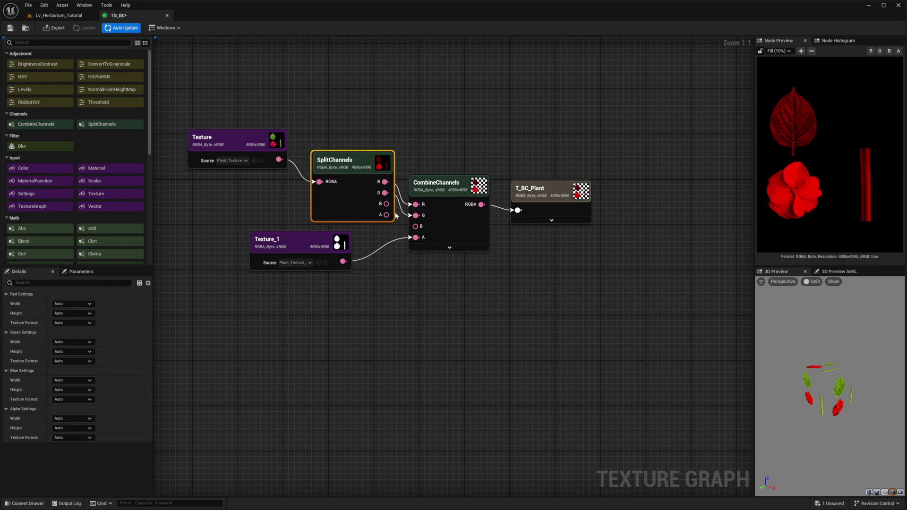
Inspect the T_BC_Plant output in the node preview by toggling its color and alpha channels.
{"action": "left_click", "coordinate": [548, 189]}
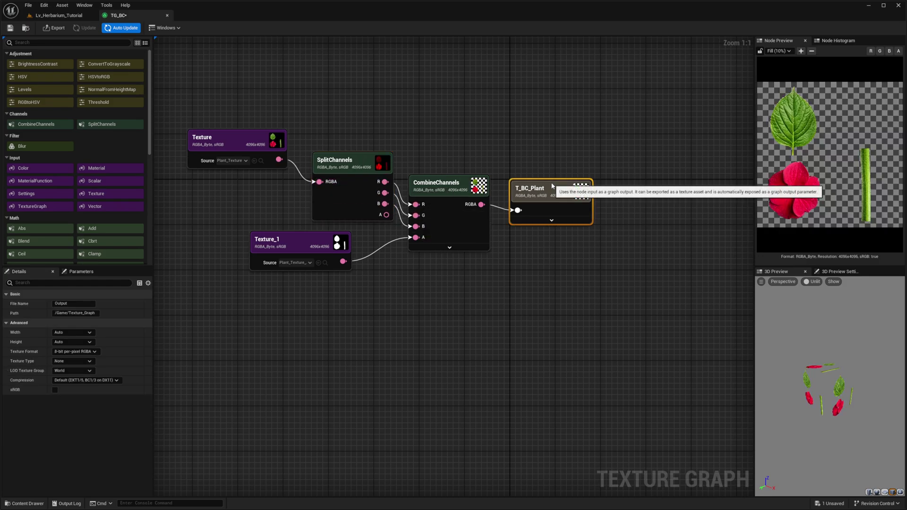
{"action": "left_click", "coordinate": [871, 51]}
{"action": "left_click", "coordinate": [897, 52]}
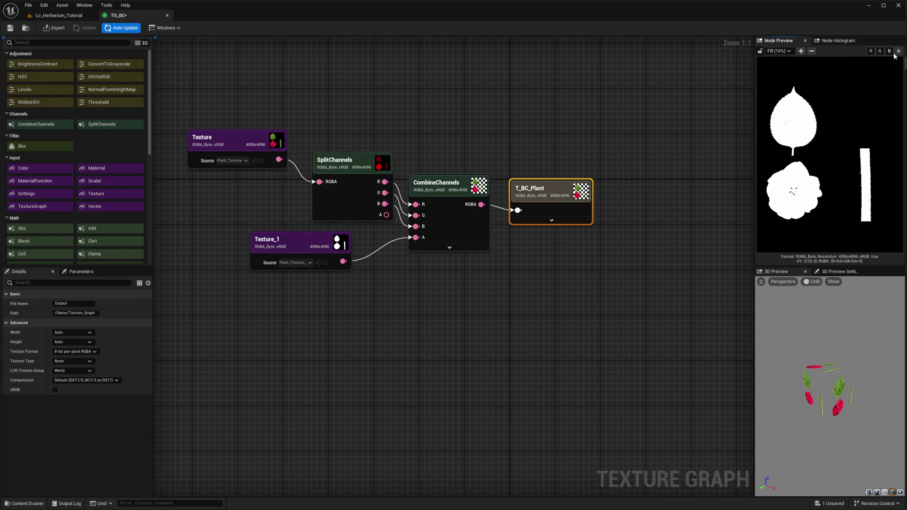
{"action": "left_click", "coordinate": [896, 53]}
{"action": "left_click", "coordinate": [896, 53]}
{"action": "left_click", "coordinate": [895, 53]}
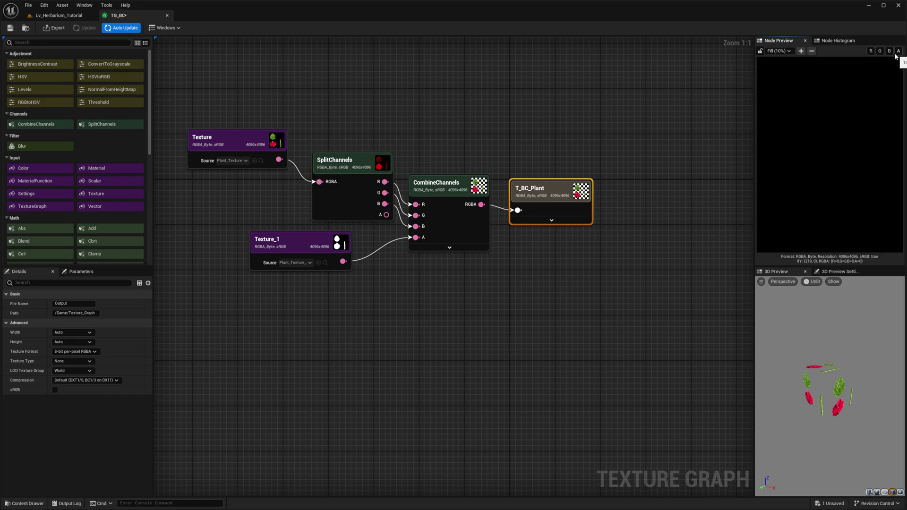
{"action": "left_click", "coordinate": [881, 52]}
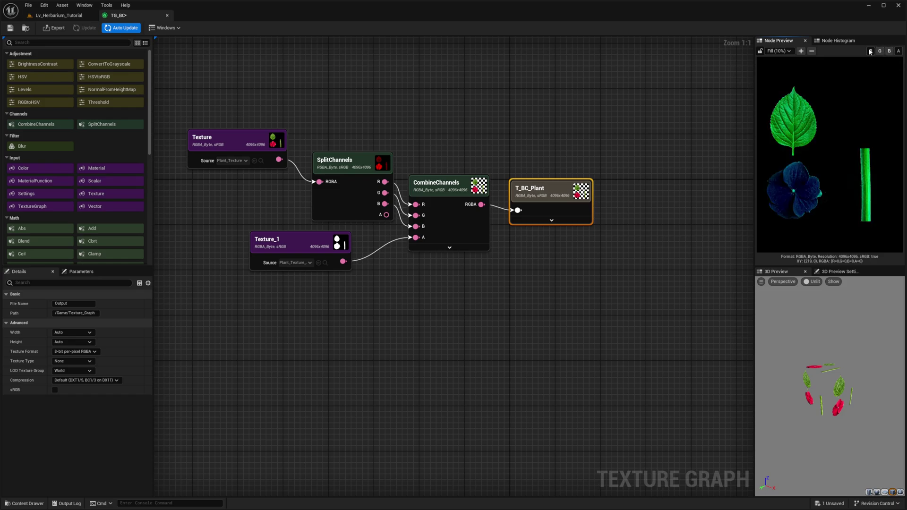
{"action": "left_click", "coordinate": [871, 51]}
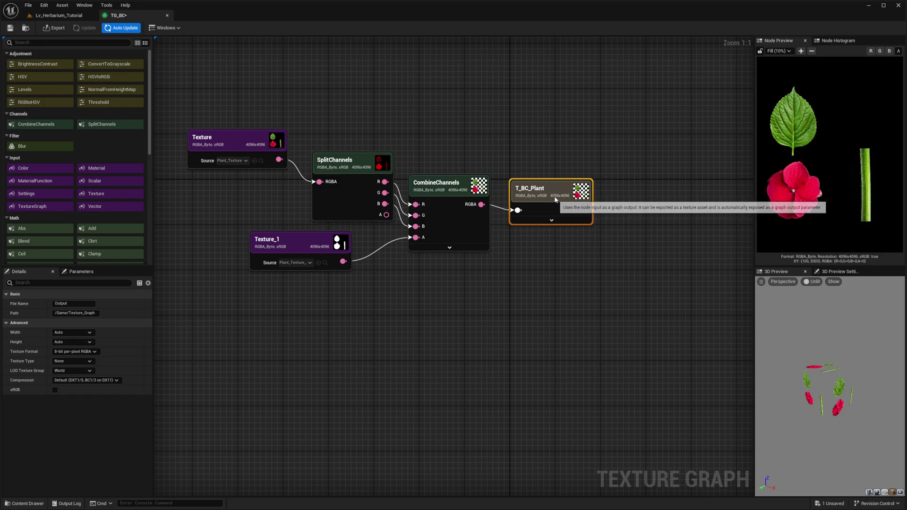
Align the T_BC_Plant node with the CombineChannels output and export it as a texture.
{"action": "left_click_drag", "start_coordinate": [556, 203], "coordinate": [555, 198]}
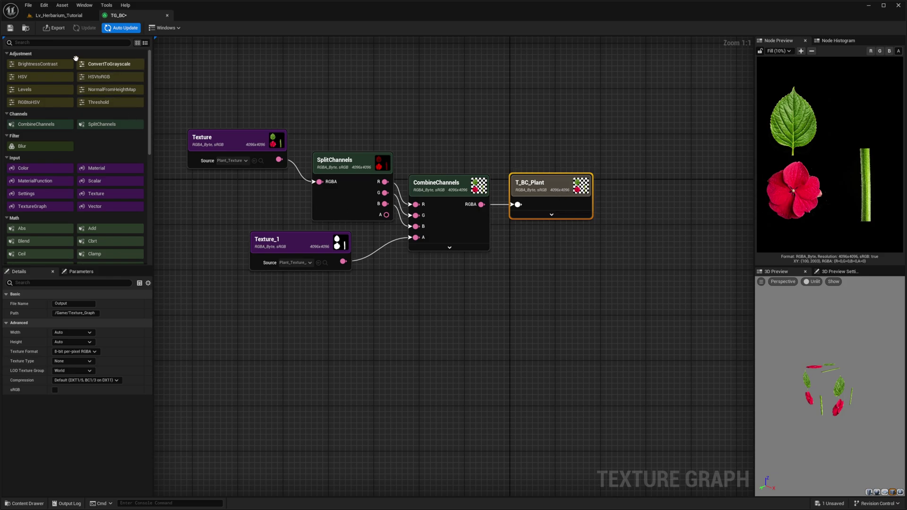
{"action": "left_click", "coordinate": [53, 28]}
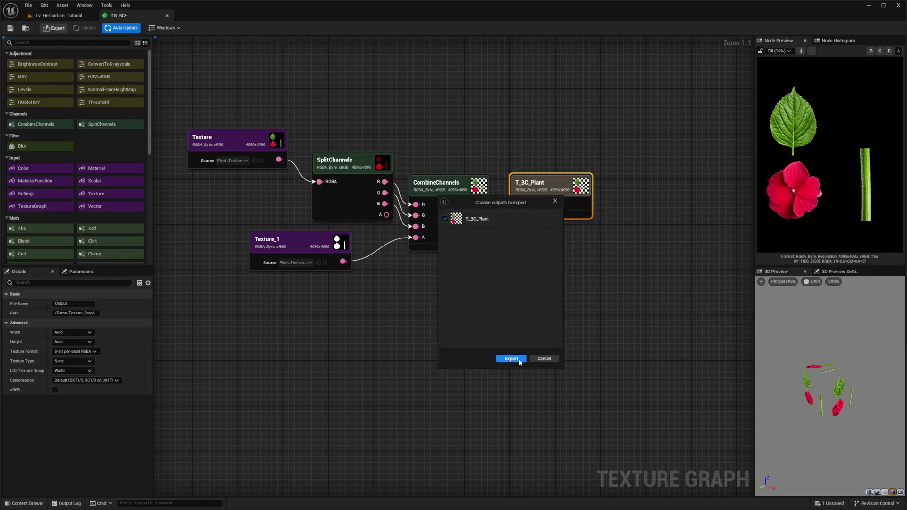
{"action": "left_click_drag", "start_coordinate": [484, 199], "coordinate": [461, 195]}
{"action": "left_click", "coordinate": [493, 351]}
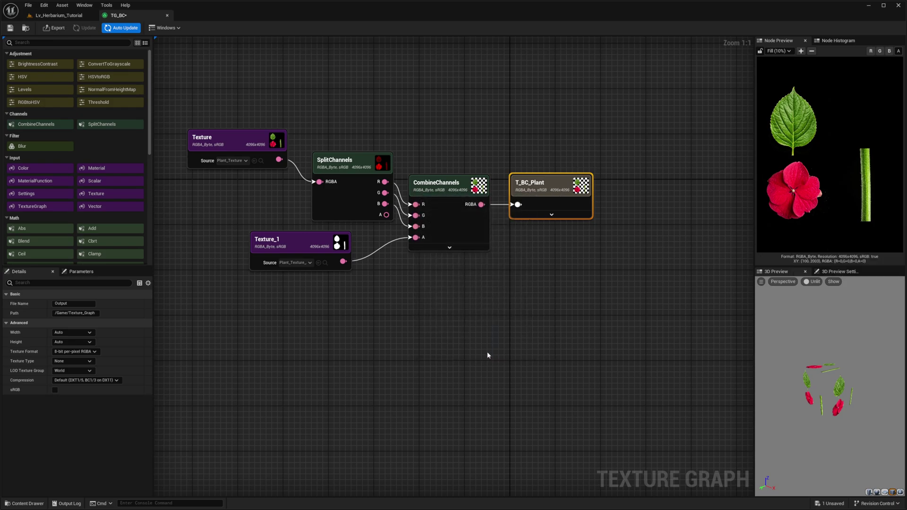
Open the Texture_Graph folder in the content browser and check the exported Output texture.
{"action": "right_click_drag", "start_coordinate": [374, 340], "coordinate": [357, 339]}
{"action": "key", "text": "ctrl+space"}
{"action": "left_click", "coordinate": [359, 444]}
{"action": "double_click", "coordinate": [282, 394]}
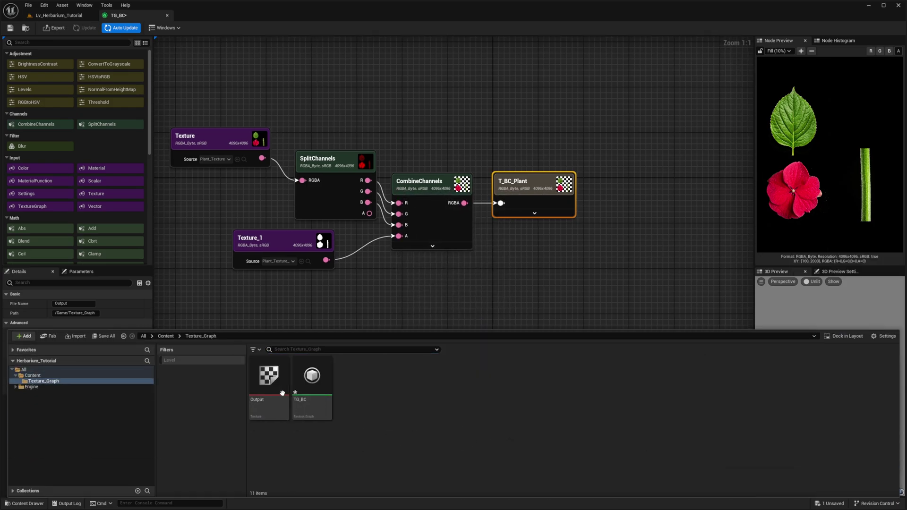
{"action": "left_click", "coordinate": [282, 398]}
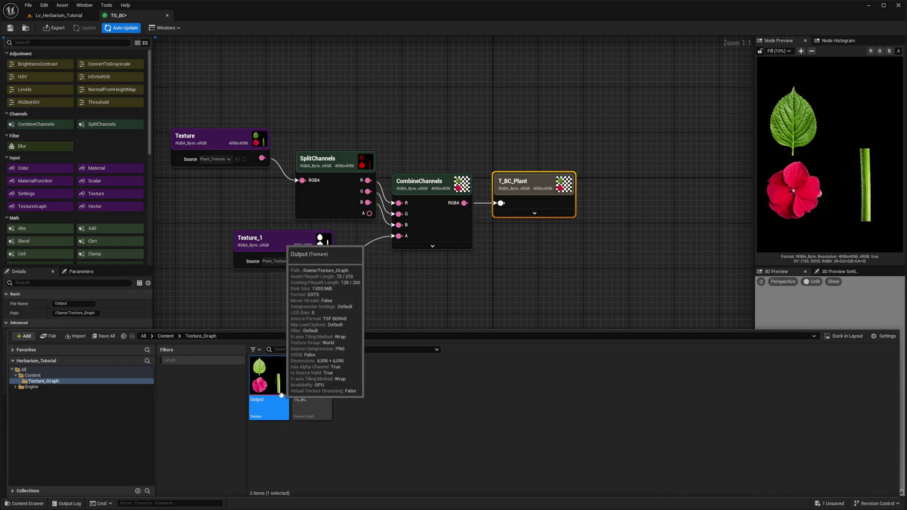
Rename the exported Output texture in the Texture_Graph folder as T_BC_Plant.
{"action": "key", "text": "F2"}
{"action": "type", "text": "T_BC_Planmt"}
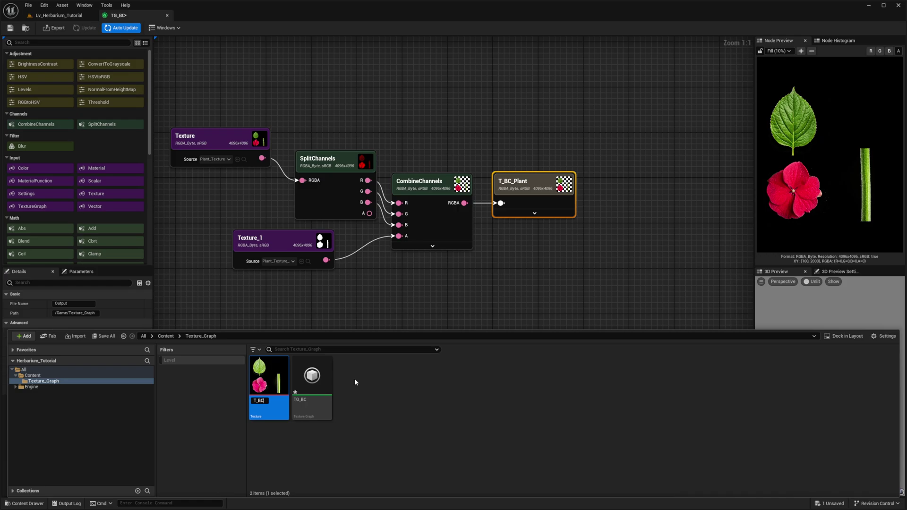
{"action": "key", "text": "BackSpace"}
{"action": "key", "text": "BackSpace"}
{"action": "type", "text": "t"}
{"action": "key", "text": "Return"}
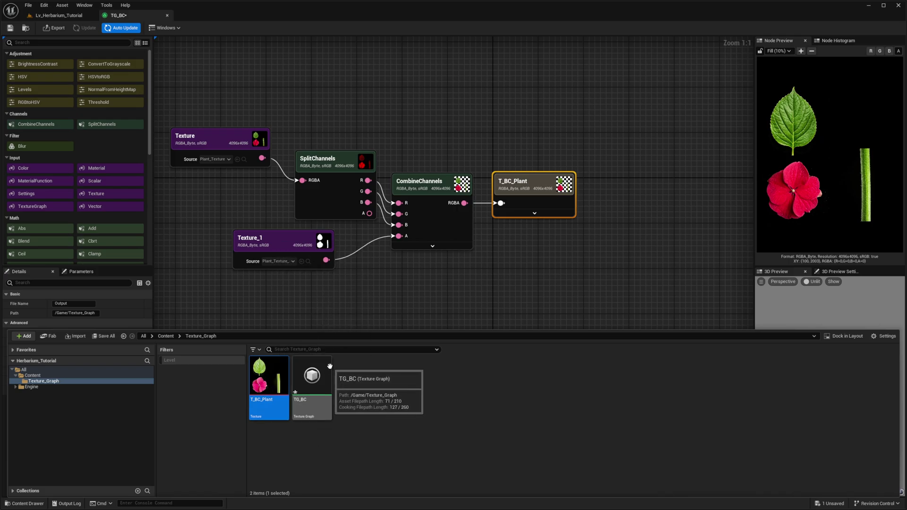
Delete the Texture and Texture_1 nodes from the graph and rename the T_BC_Plant output node as Output.
{"action": "left_click", "coordinate": [273, 276]}
{"action": "right_click_drag", "start_coordinate": [273, 277], "coordinate": [282, 278]}
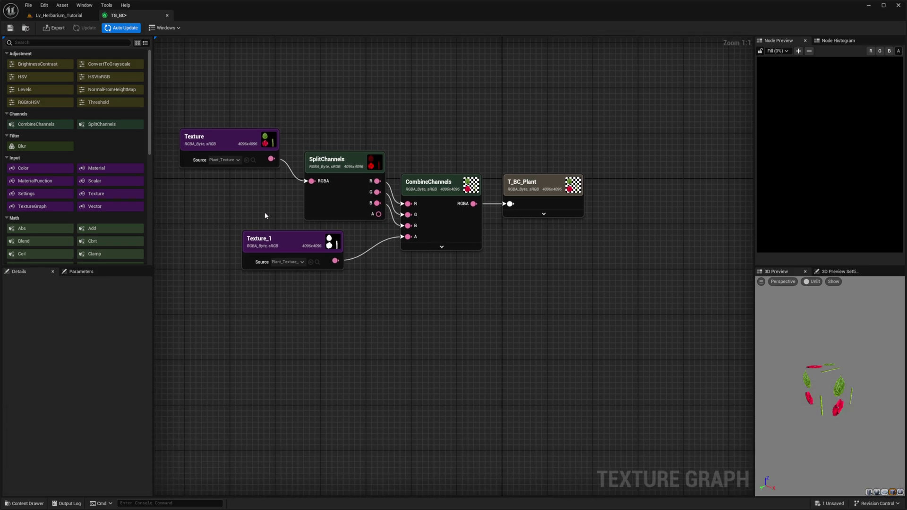
{"action": "left_click_drag", "start_coordinate": [315, 108], "coordinate": [261, 151]}
{"action": "key", "text": "Delete"}
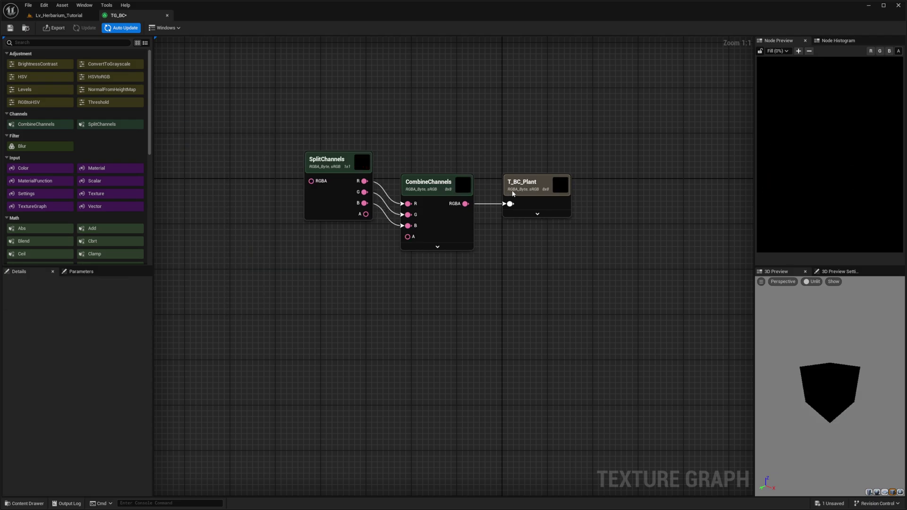
{"action": "left_click", "coordinate": [512, 191]}
{"action": "key", "text": "F2"}
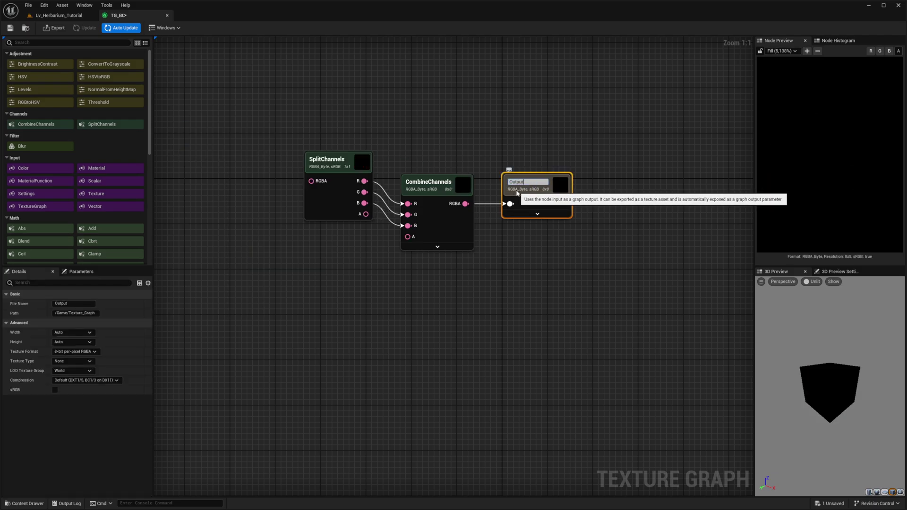
Add the Plant_Texture_N texture from the Content folder to the graph, beside the SplitChannels node.
{"action": "right_click_drag", "start_coordinate": [351, 276], "coordinate": [369, 289]}
{"action": "right_click_drag", "start_coordinate": [304, 277], "coordinate": [368, 250]}
{"action": "key", "text": "ctrl+space"}
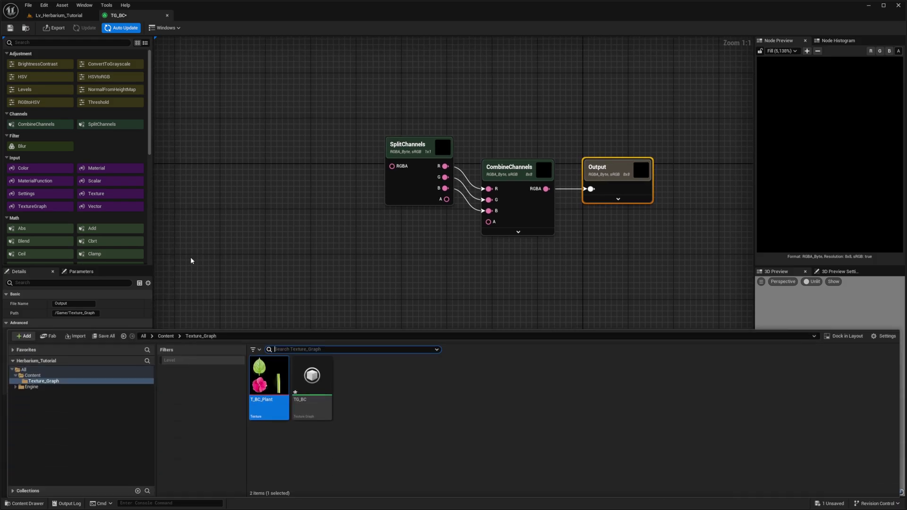
{"action": "left_click", "coordinate": [175, 336]}
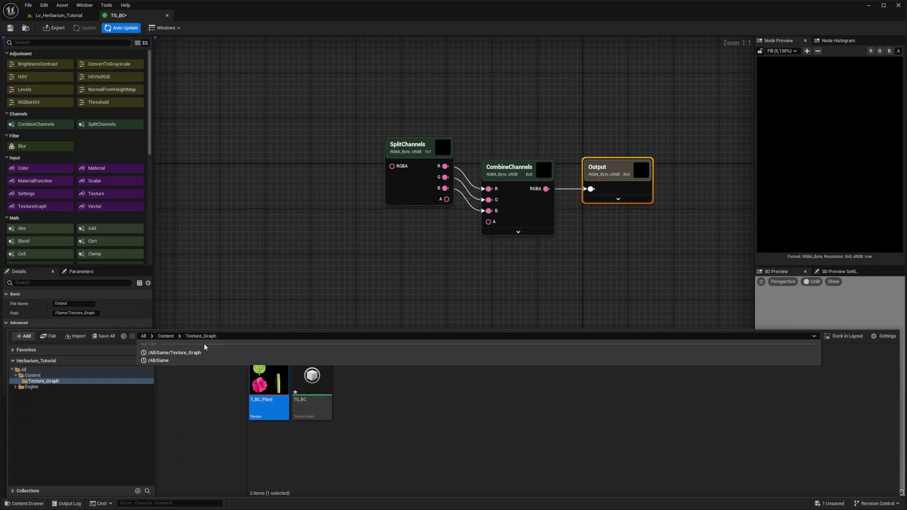
{"action": "left_click", "coordinate": [203, 395]}
{"action": "left_click", "coordinate": [166, 337]}
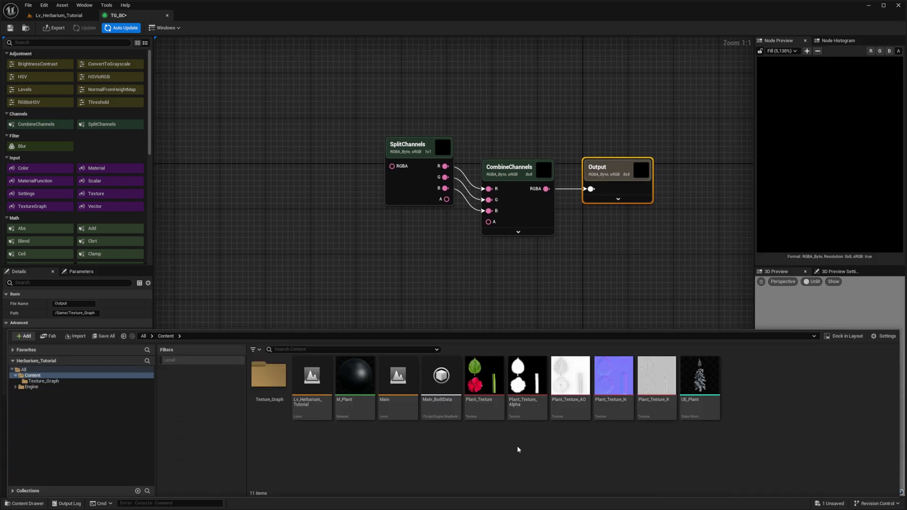
{"action": "left_click", "coordinate": [614, 412]}
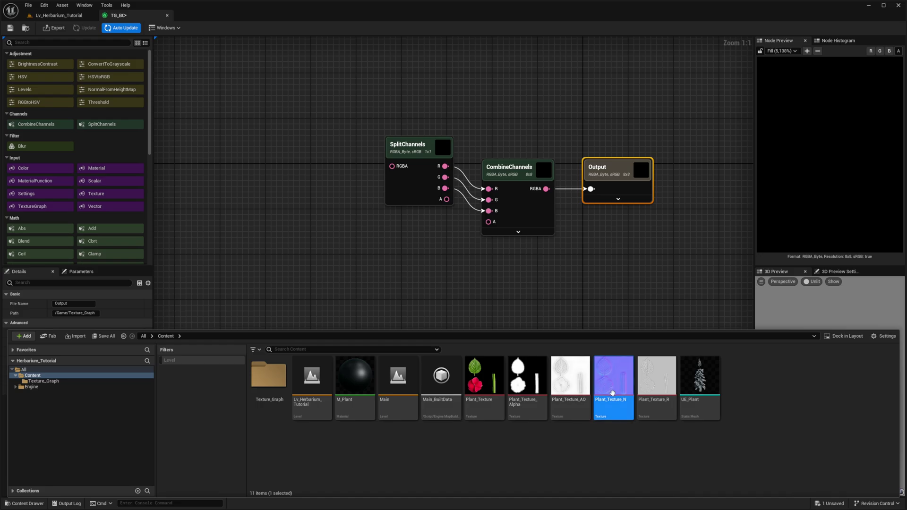
{"action": "left_click_drag", "start_coordinate": [613, 392], "coordinate": [267, 130]}
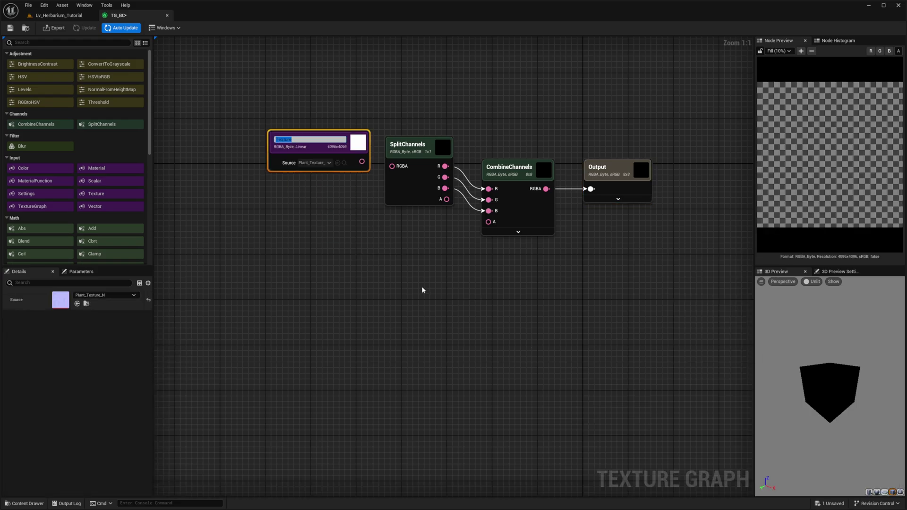
Add the Plant_Texture_AO texture to the graph below the normal map node.
{"action": "right_click_drag", "start_coordinate": [423, 290], "coordinate": [402, 283]}
{"action": "key", "text": "ctrl+space"}
{"action": "left_click", "coordinate": [586, 385]}
{"action": "left_click_drag", "start_coordinate": [585, 384], "coordinate": [289, 239]}
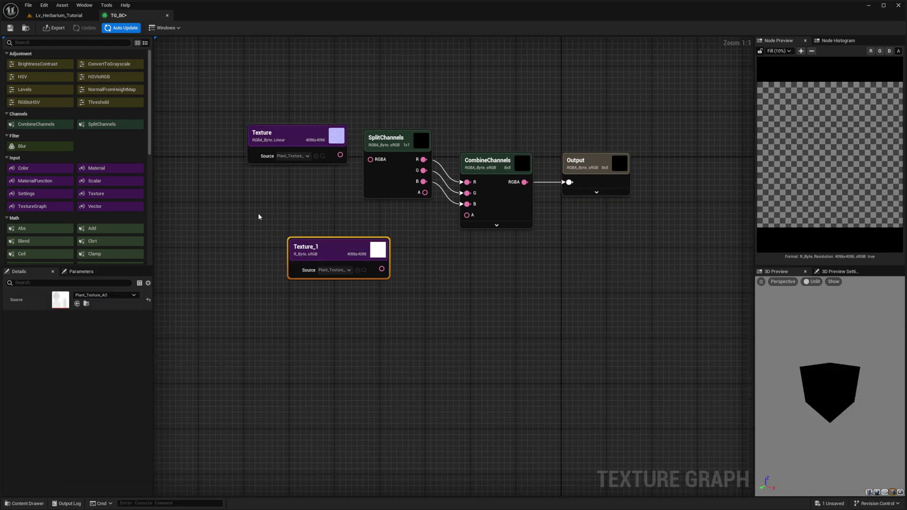
Connect the AO texture to the A input of CombineChannels and the normal texture to the RGBA input of SplitChannels.
{"action": "left_click", "coordinate": [260, 217]}
{"action": "left_click_drag", "start_coordinate": [382, 269], "coordinate": [467, 215]}
{"action": "left_click_drag", "start_coordinate": [340, 154], "coordinate": [370, 159]}
Examine the Output node's red, green, blue and alpha channels in the node preview.
{"action": "left_click", "coordinate": [586, 187]}
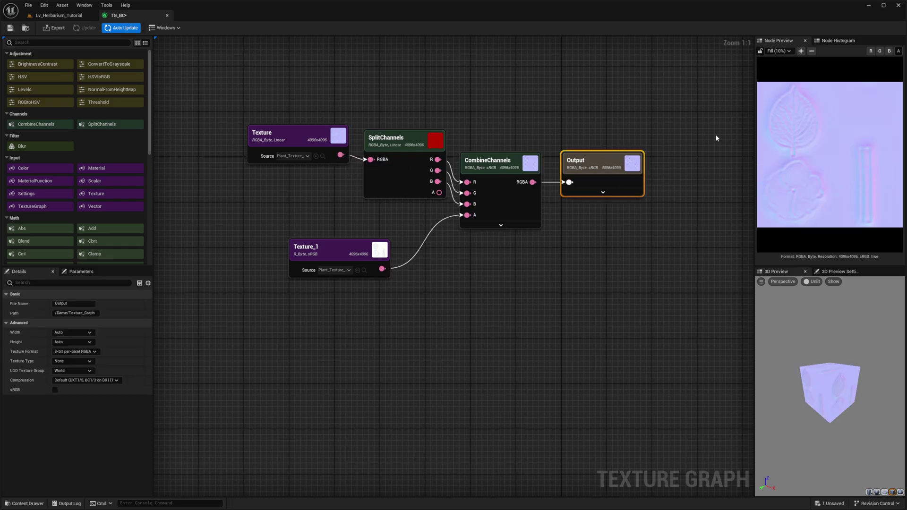
{"action": "left_click", "coordinate": [900, 53]}
{"action": "left_click", "coordinate": [871, 51]}
{"action": "left_click", "coordinate": [880, 51]}
{"action": "left_click", "coordinate": [890, 52]}
{"action": "left_click", "coordinate": [900, 51]}
{"action": "left_click", "coordinate": [890, 51]}
{"action": "left_click", "coordinate": [880, 51]}
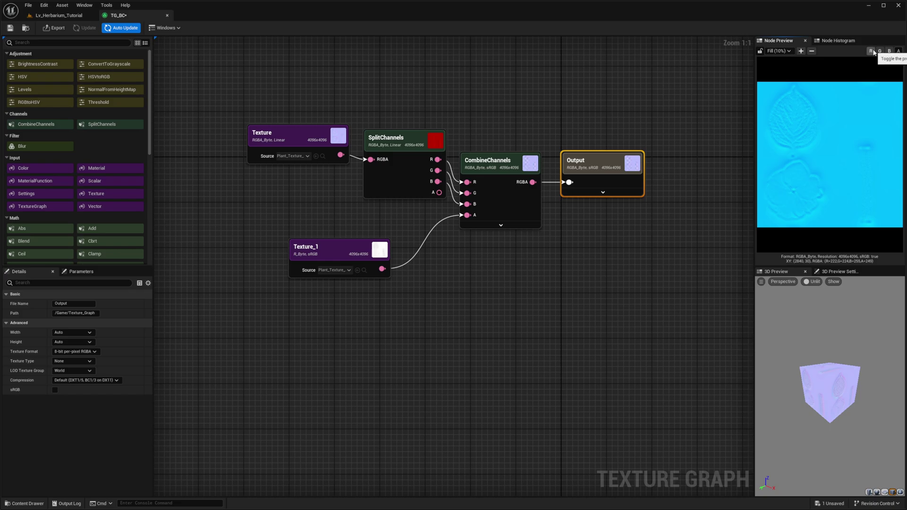
{"action": "left_click", "coordinate": [872, 51]}
Export the Output texture and rename the exported asset in the Texture_Graph folder as T_Normal_Plant.
{"action": "right_click_drag", "start_coordinate": [432, 262], "coordinate": [448, 280]}
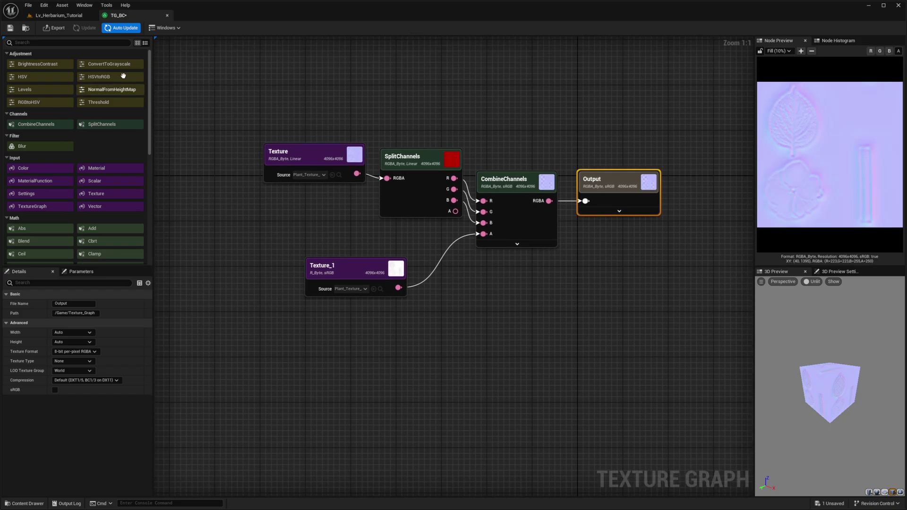
{"action": "left_click", "coordinate": [57, 28]}
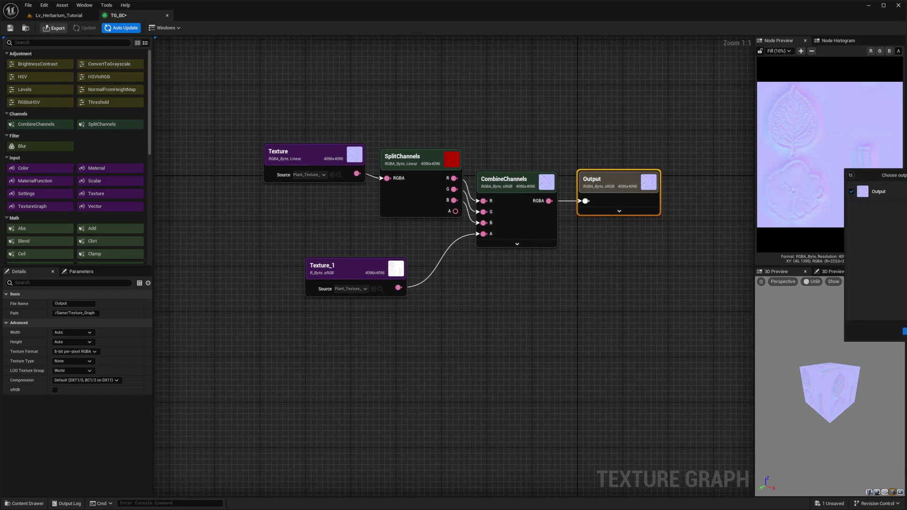
{"action": "left_click", "coordinate": [530, 345]}
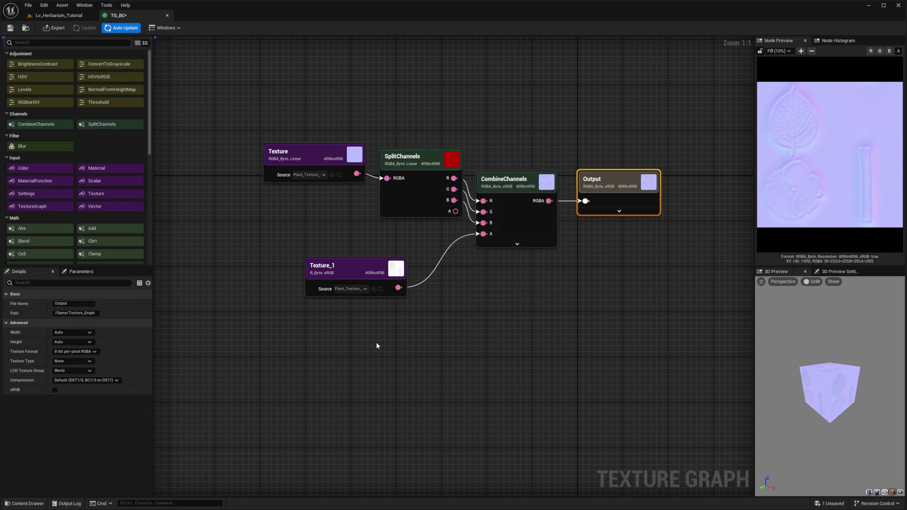
{"action": "right_click_drag", "start_coordinate": [377, 342], "coordinate": [294, 342]}
{"action": "key", "text": "ctrl+space"}
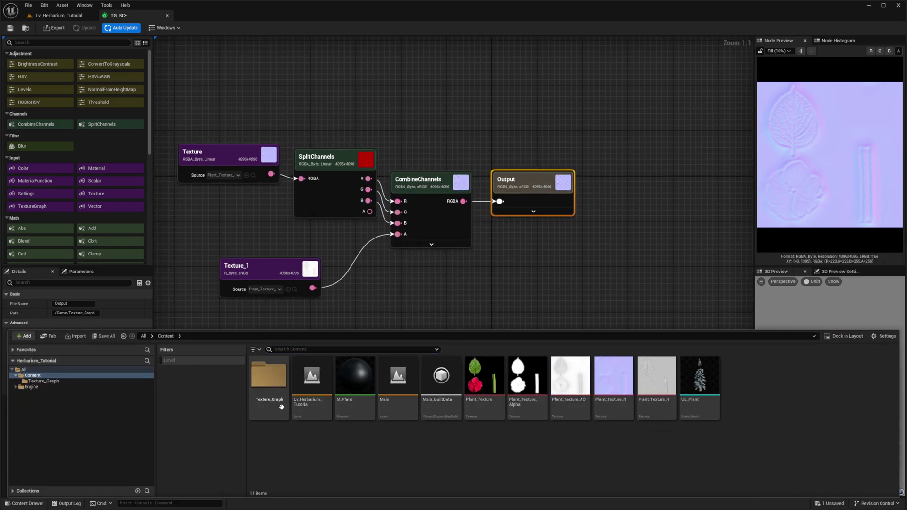
{"action": "double_click", "coordinate": [269, 376]}
{"action": "left_click", "coordinate": [278, 392]}
{"action": "key", "text": "F2"}
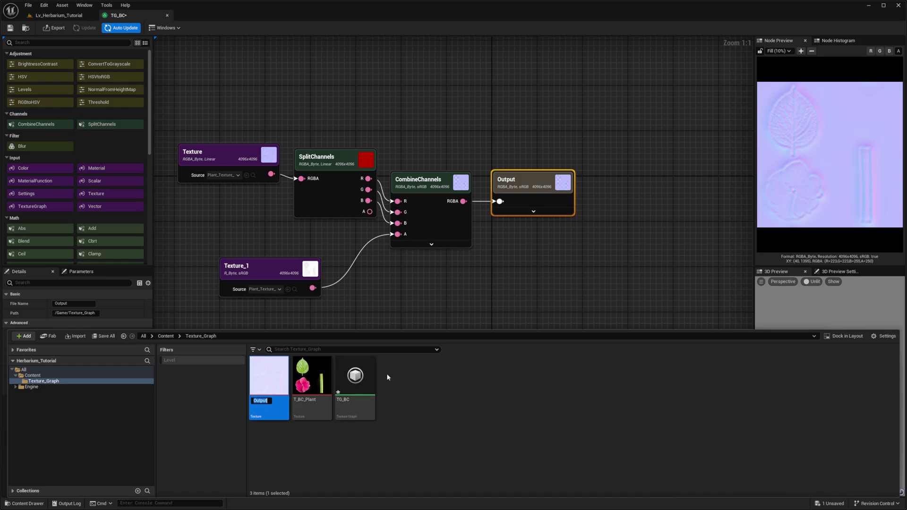
{"action": "type", "text": "T"}
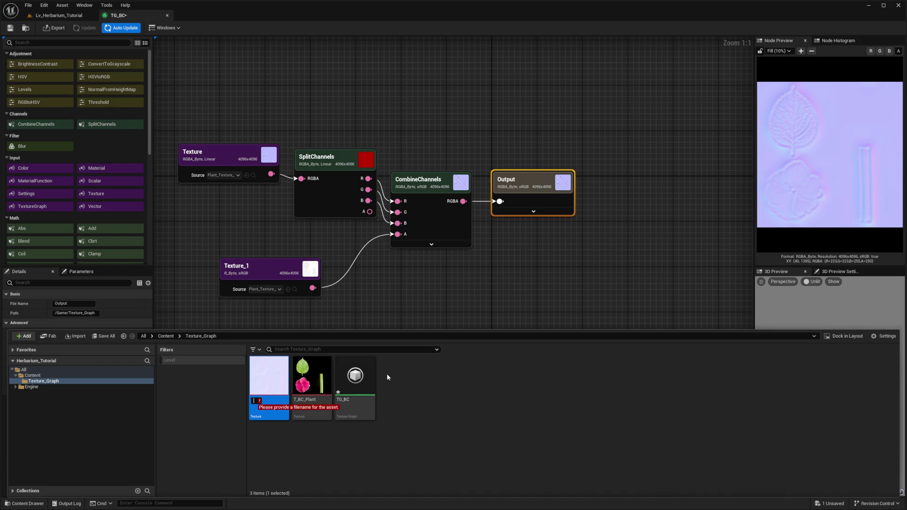
{"action": "type", "text": "_N"}
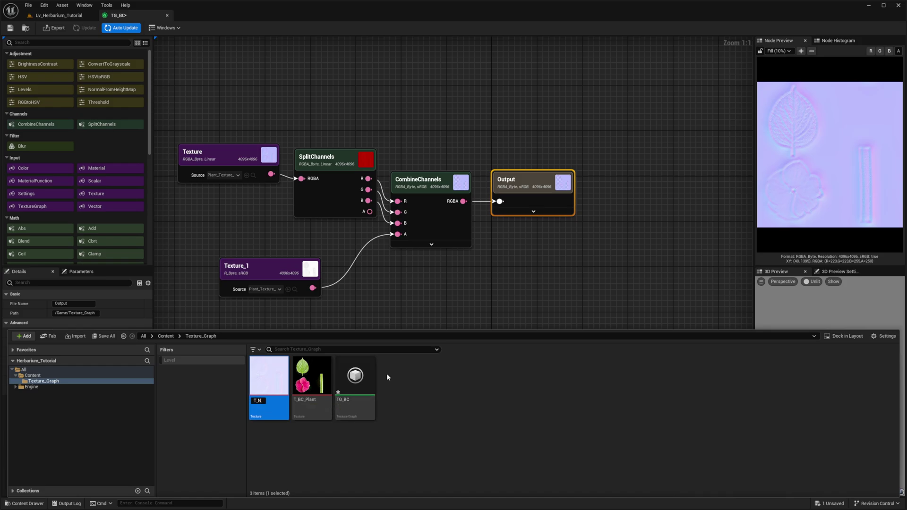
{"action": "type", "text": "ormal_Plant"}
{"action": "key", "text": "Return"}
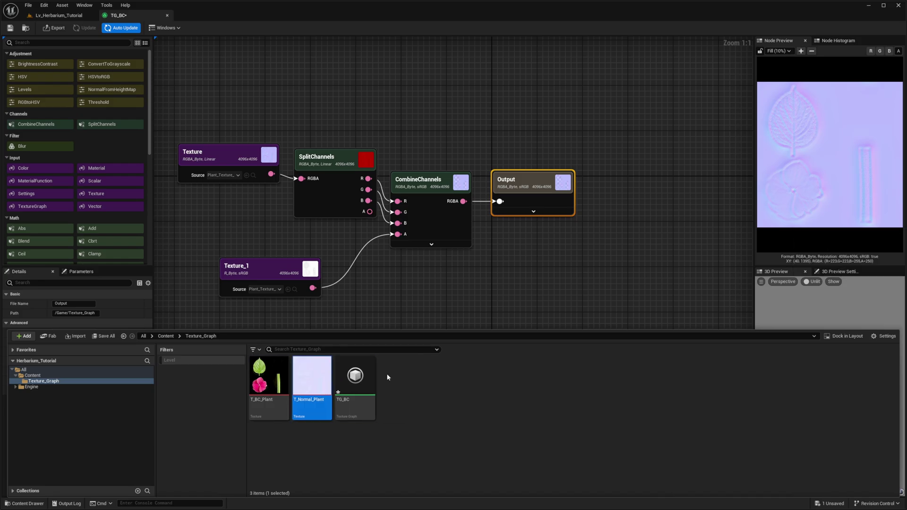
Return to the Lv_Herbarium_Tutorial level and open the M_Plant material for editing.
{"action": "left_click", "coordinate": [261, 408]}
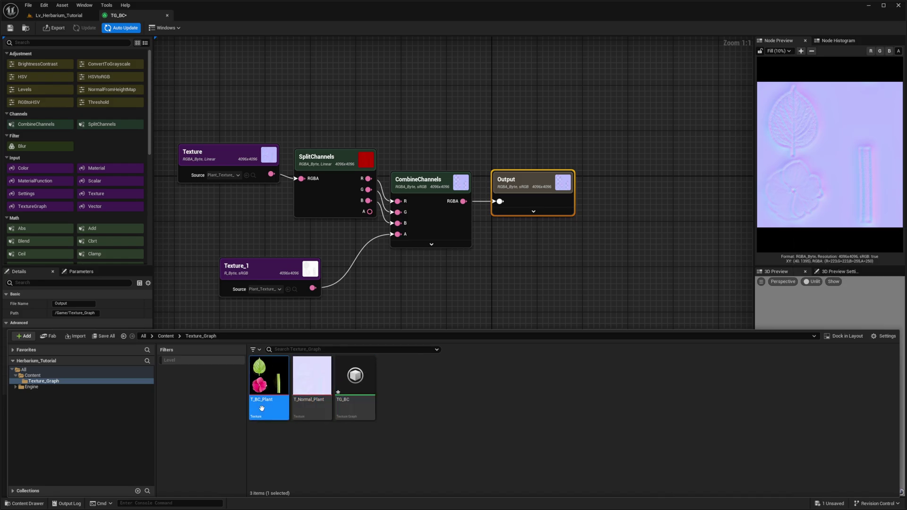
{"action": "left_click", "coordinate": [308, 410]}
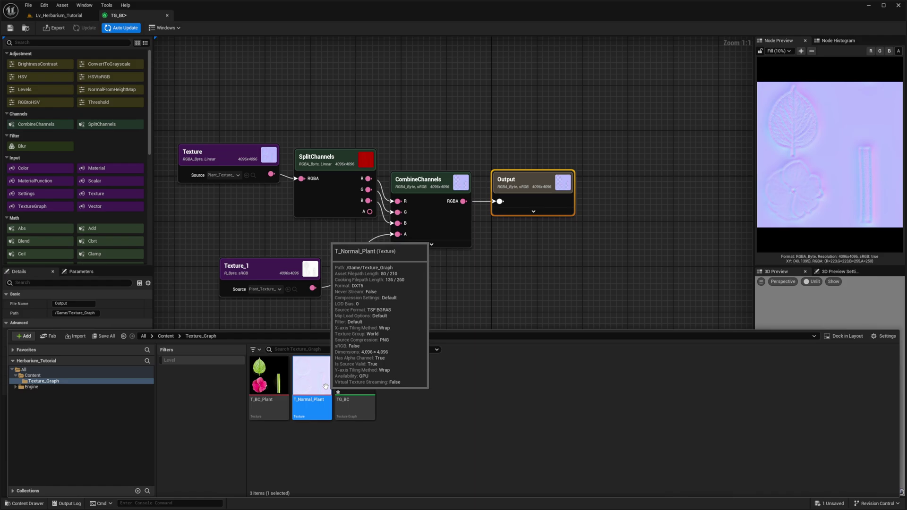
{"action": "left_click", "coordinate": [58, 15]}
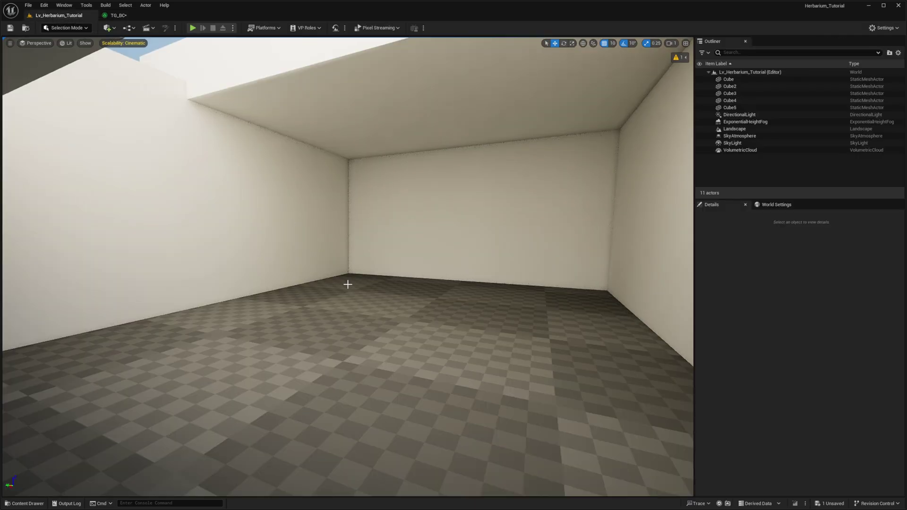
{"action": "left_click", "coordinate": [167, 320]}
{"action": "double_click", "coordinate": [375, 361]}
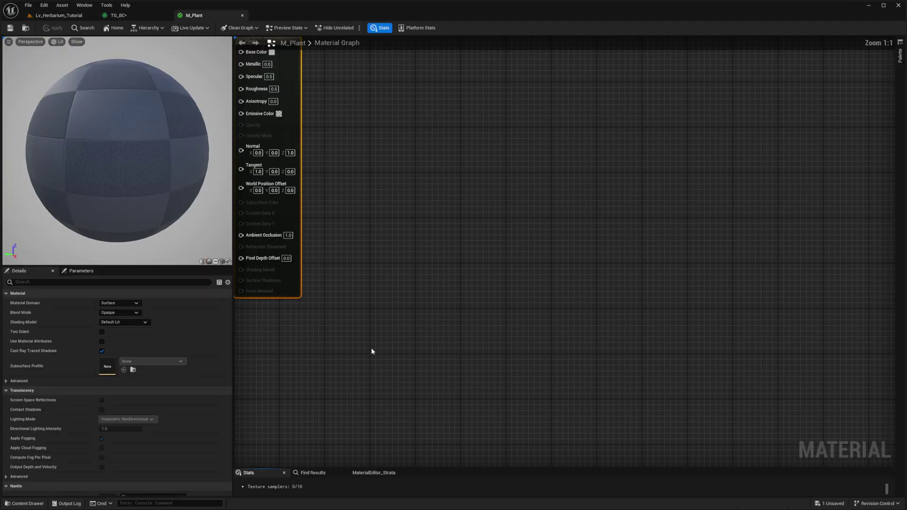
Move the normal map's Texture Sample node away from the other texture samples in the material graph.
{"action": "right_click_drag", "start_coordinate": [366, 167], "coordinate": [454, 138]}
{"action": "scroll", "coordinate": [473, 165], "scroll_direction": "down", "scroll_amount": 2}
{"action": "right_click_drag", "start_coordinate": [475, 169], "coordinate": [437, 66]}
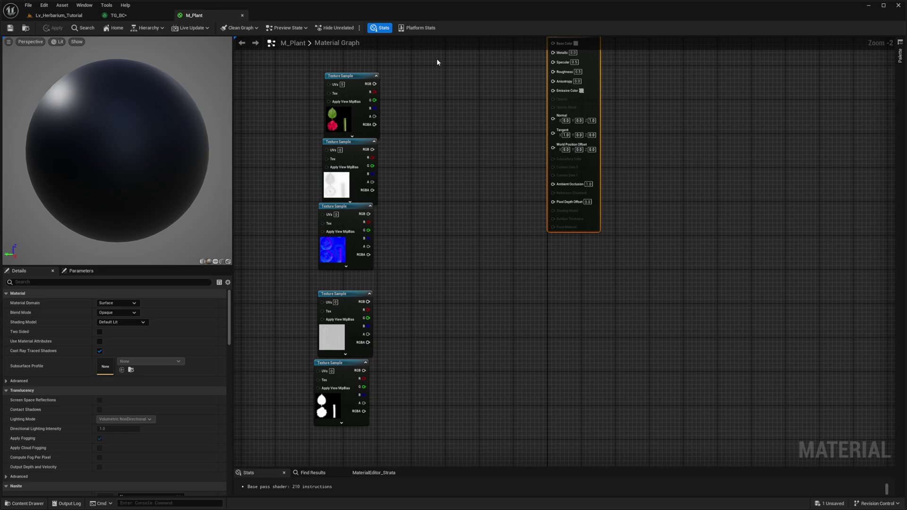
{"action": "right_click_drag", "start_coordinate": [430, 183], "coordinate": [449, 180]}
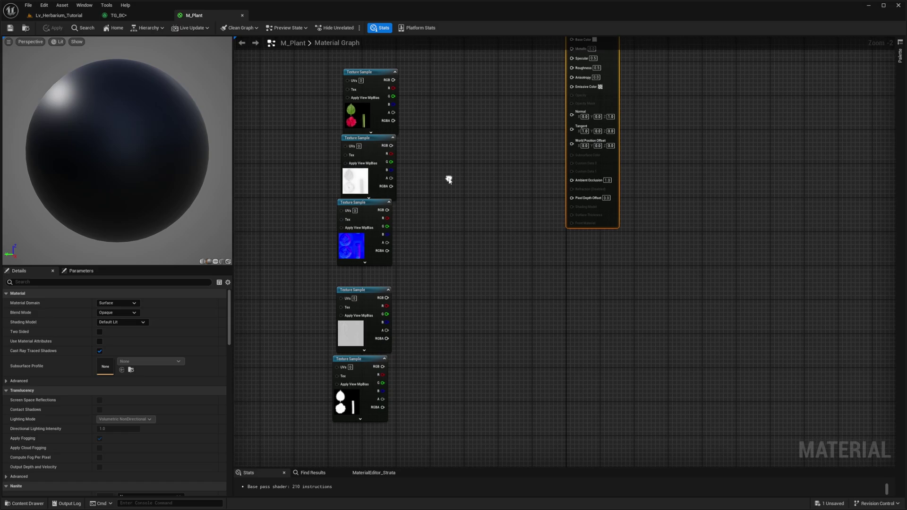
{"action": "left_click", "coordinate": [349, 252]}
{"action": "right_click_drag", "start_coordinate": [343, 265], "coordinate": [365, 267]}
{"action": "left_click_drag", "start_coordinate": [381, 246], "coordinate": [257, 246]}
Delete the AO, roughness, alpha and base colour Texture Sample nodes, and shift the normal map sample further down.
{"action": "left_click", "coordinate": [378, 194]}
{"action": "left_click_drag", "start_coordinate": [429, 240], "coordinate": [370, 196]}
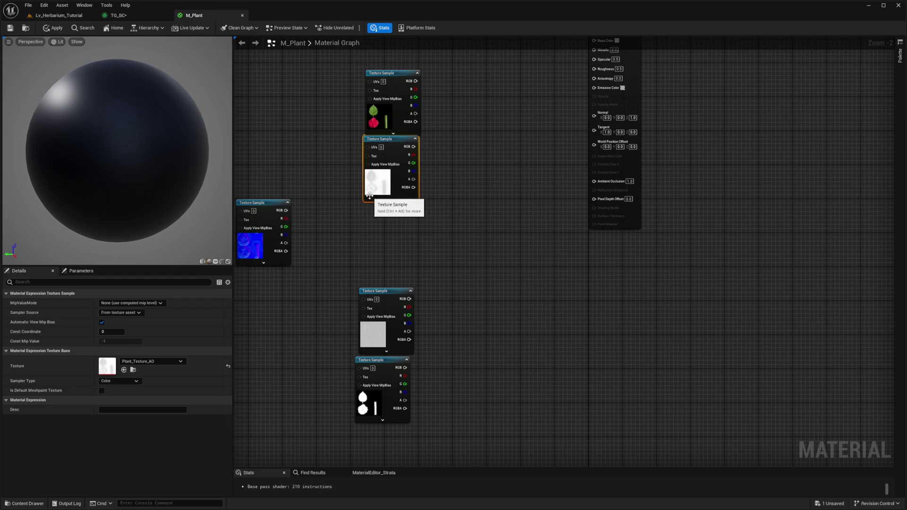
{"action": "key", "text": "Delete"}
{"action": "left_click", "coordinate": [365, 341]}
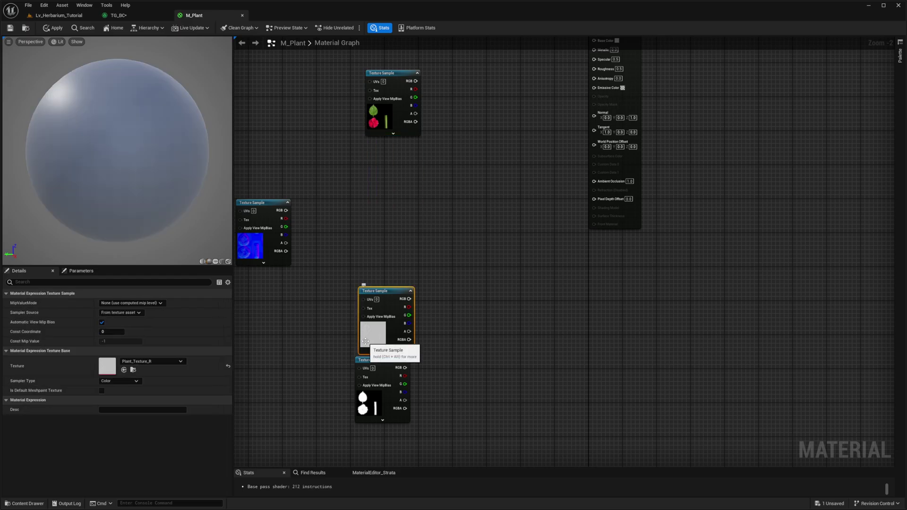
{"action": "key", "text": "Delete"}
{"action": "left_click", "coordinate": [373, 392]}
{"action": "key", "text": "Delete"}
{"action": "right_click_drag", "start_coordinate": [452, 172], "coordinate": [443, 260]}
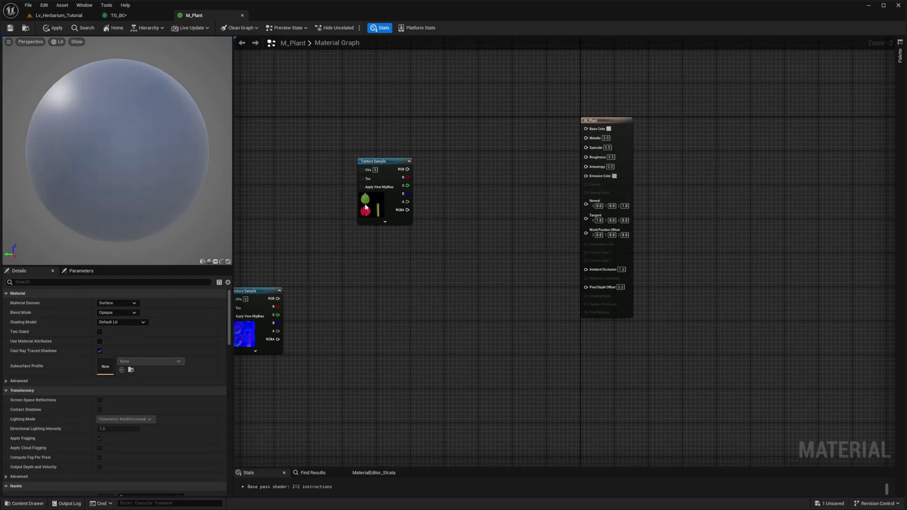
{"action": "left_click", "coordinate": [365, 206]}
{"action": "right_click_drag", "start_coordinate": [376, 209], "coordinate": [430, 173]}
{"action": "key", "text": "Delete"}
{"action": "right_click_drag", "start_coordinate": [370, 219], "coordinate": [384, 217]}
{"action": "left_click_drag", "start_coordinate": [339, 258], "coordinate": [304, 286]}
Add the T_BC_Plant texture from the Texture_Graph folder to the material graph.
{"action": "right_click_drag", "start_coordinate": [343, 212], "coordinate": [352, 221]}
{"action": "key", "text": "ctrl+space"}
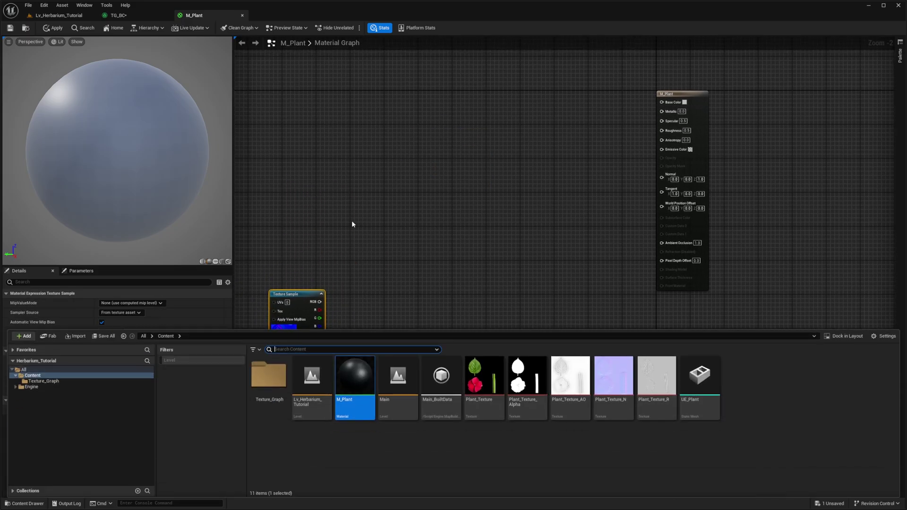
{"action": "double_click", "coordinate": [268, 376]}
{"action": "left_click_drag", "start_coordinate": [268, 374], "coordinate": [436, 109]}
{"action": "left_click", "coordinate": [386, 287]}
Add the T_Normal_Plant texture to the material graph below the T_BC_Plant sample.
{"action": "right_click_drag", "start_coordinate": [387, 289], "coordinate": [369, 286]}
{"action": "key", "text": "ctrl+space"}
{"action": "left_click", "coordinate": [368, 402]}
{"action": "left_click_drag", "start_coordinate": [314, 387], "coordinate": [421, 205]}
{"action": "left_click", "coordinate": [499, 193]}
{"action": "right_click_drag", "start_coordinate": [479, 171], "coordinate": [398, 191]}
{"action": "scroll", "coordinate": [399, 191], "scroll_direction": "up", "scroll_amount": 1}
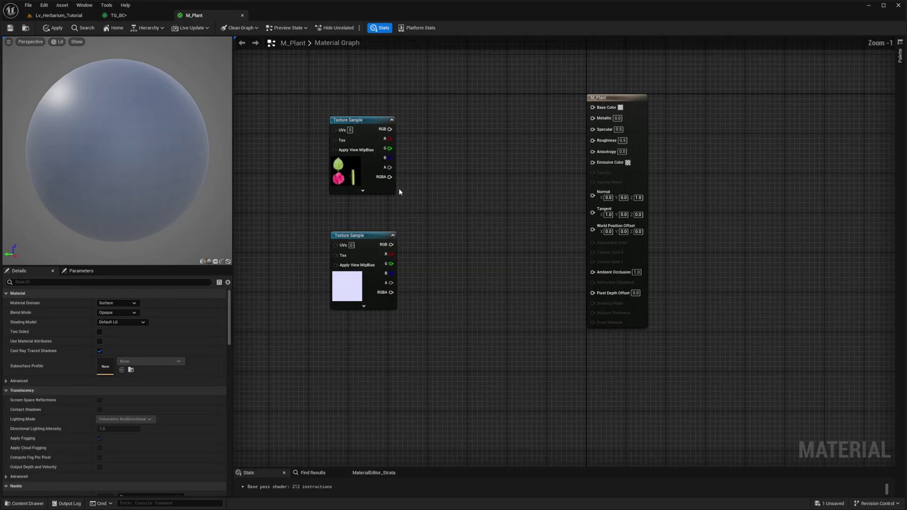
Connect the T_BC_Plant sample's RGB output to the Base Color of M_Plant.
{"action": "scroll", "coordinate": [399, 190], "scroll_direction": "up", "scroll_amount": 1}
{"action": "left_click", "coordinate": [360, 113]}
{"action": "left_click_drag", "start_coordinate": [385, 121], "coordinate": [624, 96]}
{"action": "left_click_drag", "start_coordinate": [386, 174], "coordinate": [564, 189]}
Set the material's Blend Mode to Masked and connect the T_BC_Plant sample's alpha output to Opacity Mask.
{"action": "left_click", "coordinate": [673, 175]}
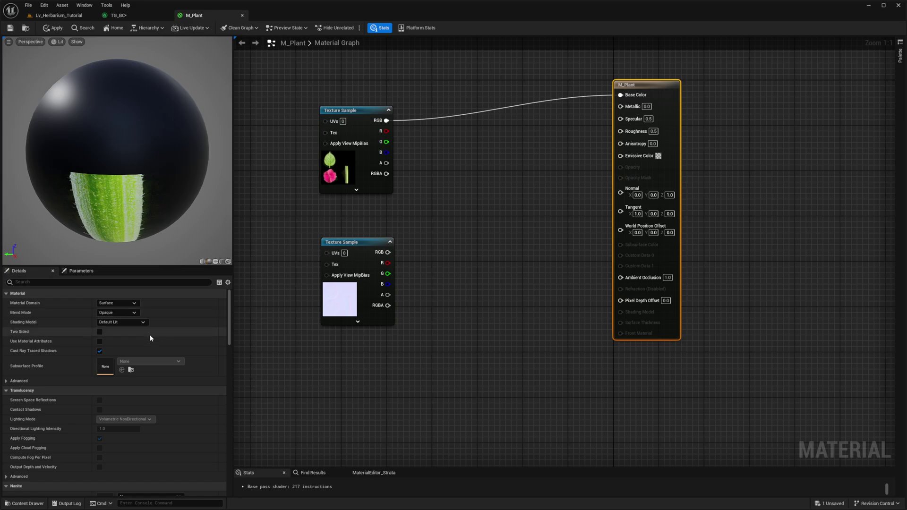
{"action": "left_click", "coordinate": [117, 312]}
{"action": "left_click", "coordinate": [119, 326]}
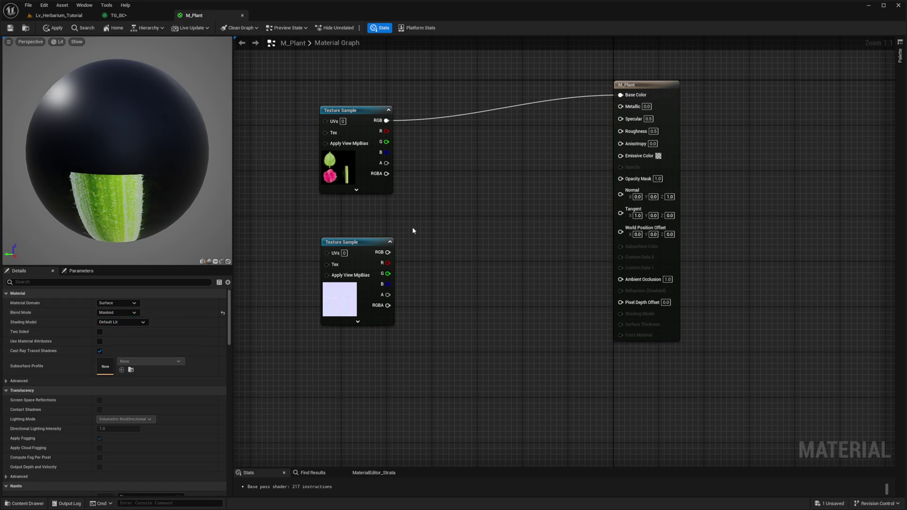
{"action": "left_click_drag", "start_coordinate": [387, 163], "coordinate": [619, 179]}
{"action": "left_click", "coordinate": [367, 253]}
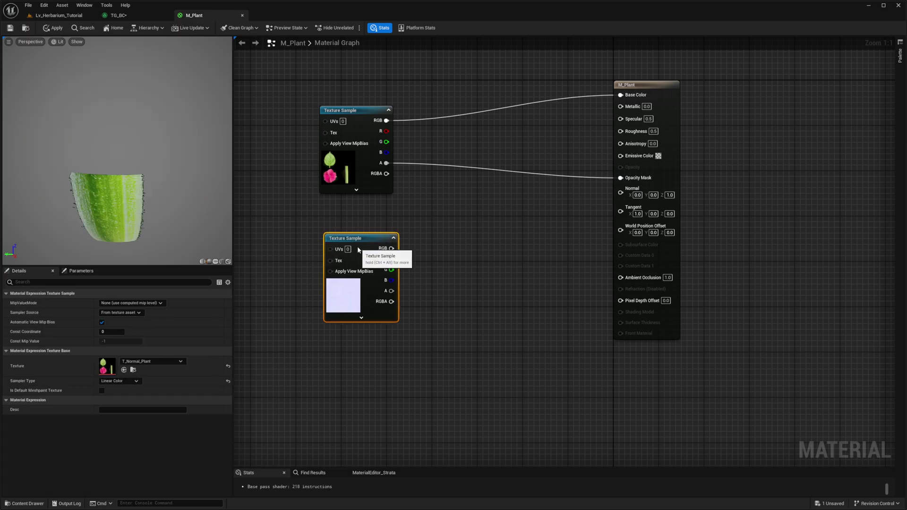
Connect the T_Normal_Plant sample's RGB to Normal and its alpha to Ambient Occlusion, applying the changes to M_Plant.
{"action": "left_click_drag", "start_coordinate": [391, 248], "coordinate": [620, 192]}
{"action": "left_click_drag", "start_coordinate": [392, 291], "coordinate": [396, 290]}
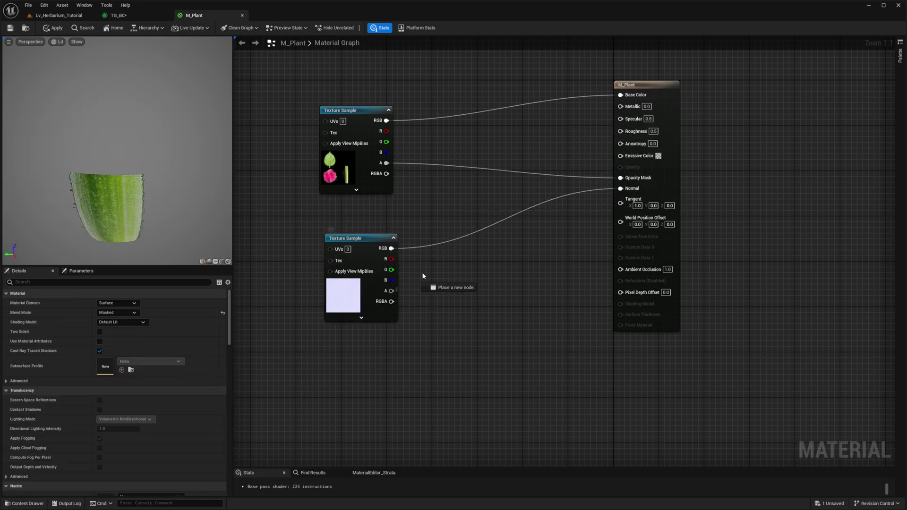
{"action": "left_click_drag", "start_coordinate": [517, 277], "coordinate": [496, 231]}
{"action": "left_click_drag", "start_coordinate": [533, 177], "coordinate": [621, 269]}
{"action": "right_click_drag", "start_coordinate": [321, 243], "coordinate": [330, 251]}
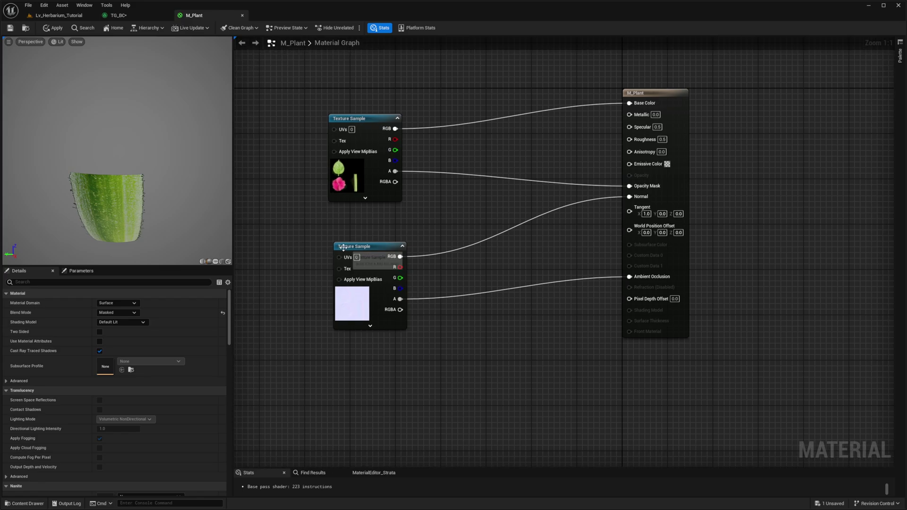
{"action": "left_click", "coordinate": [56, 28]}
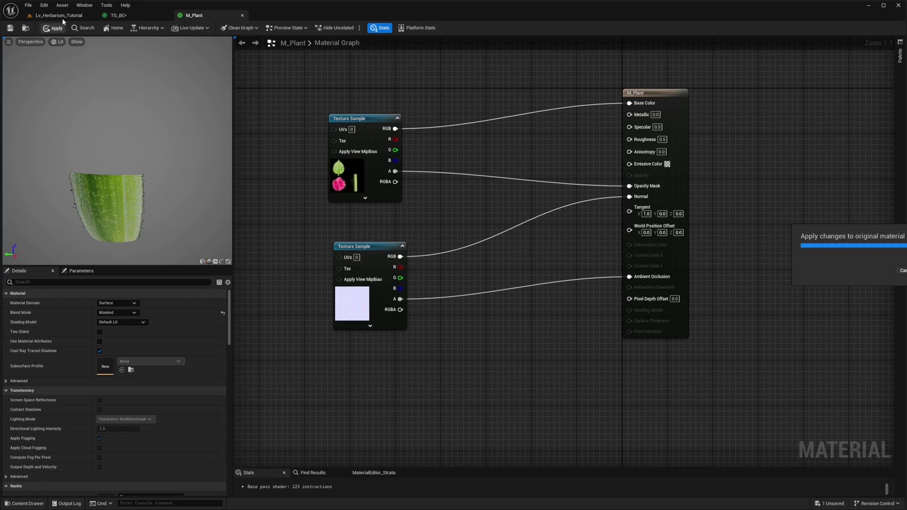
Place the UE_Plant static mesh from the Content folder on the floor of the Lv_Herbarium_Tutorial room.
{"action": "left_click", "coordinate": [62, 18]}
{"action": "key", "text": "ctrl+space"}
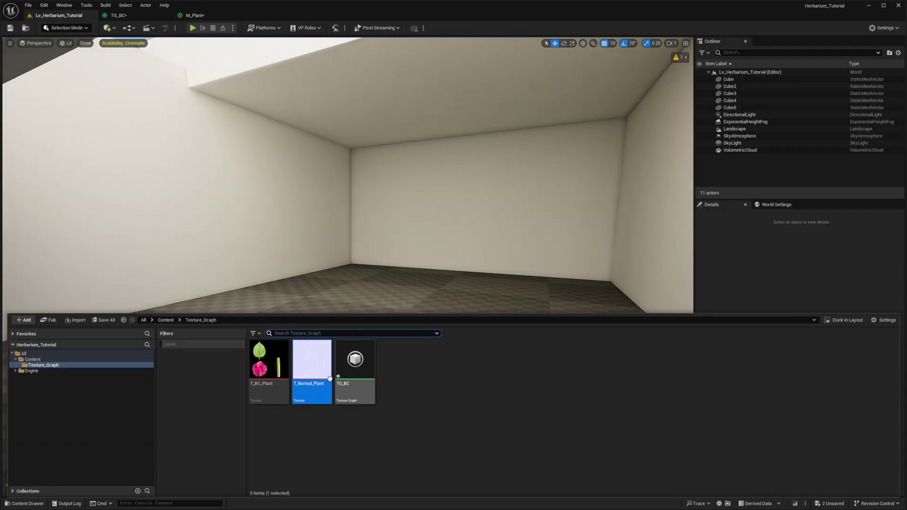
{"action": "left_click", "coordinate": [166, 320]}
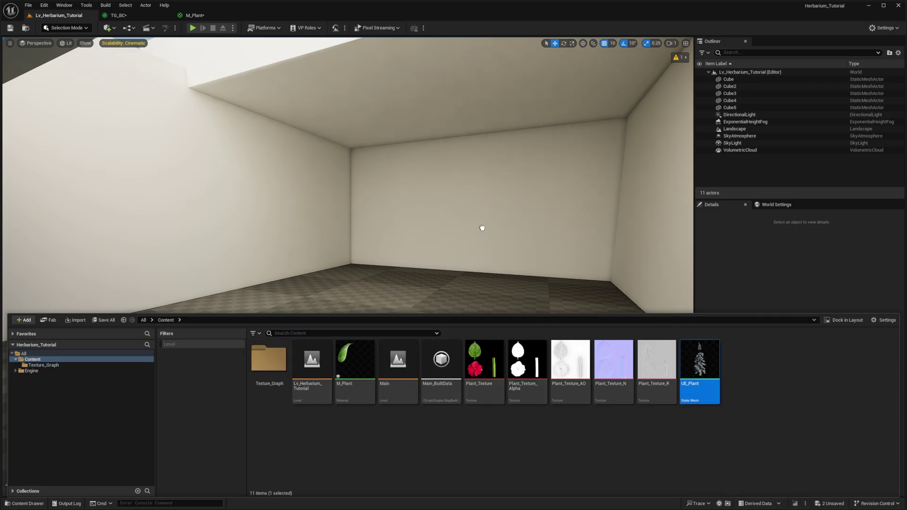
{"action": "left_click_drag", "start_coordinate": [368, 308], "coordinate": [371, 331]}
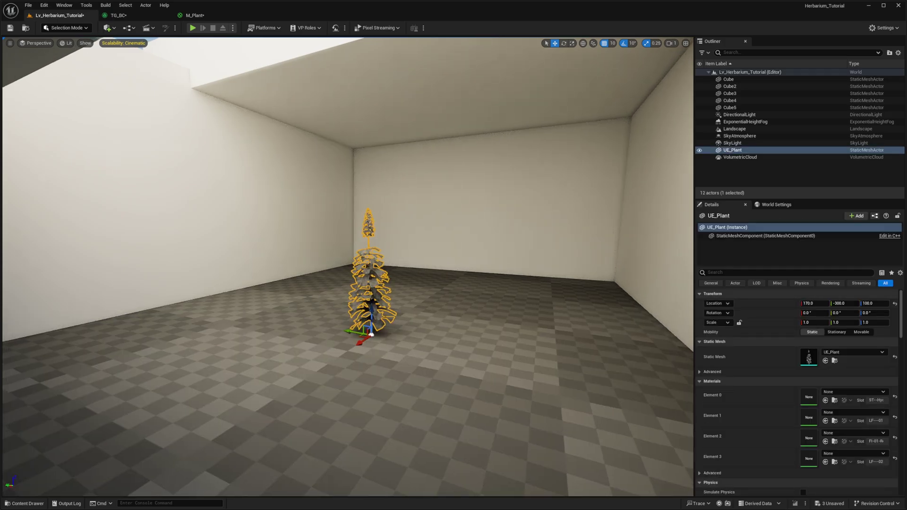
{"action": "scroll", "coordinate": [372, 331], "scroll_direction": "up", "scroll_amount": 5}
{"action": "scroll", "coordinate": [403, 451], "scroll_direction": "down", "scroll_amount": 4}
Assign the M_Plant material to all four material elements of the UE_Plant actor.
{"action": "key", "text": "ctrl+space"}
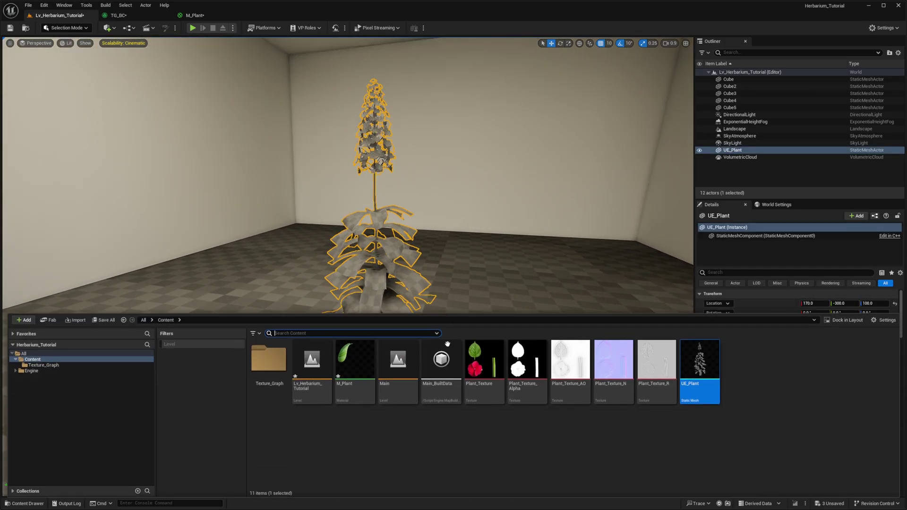
{"action": "left_click", "coordinate": [324, 368]}
{"action": "left_click", "coordinate": [357, 370]}
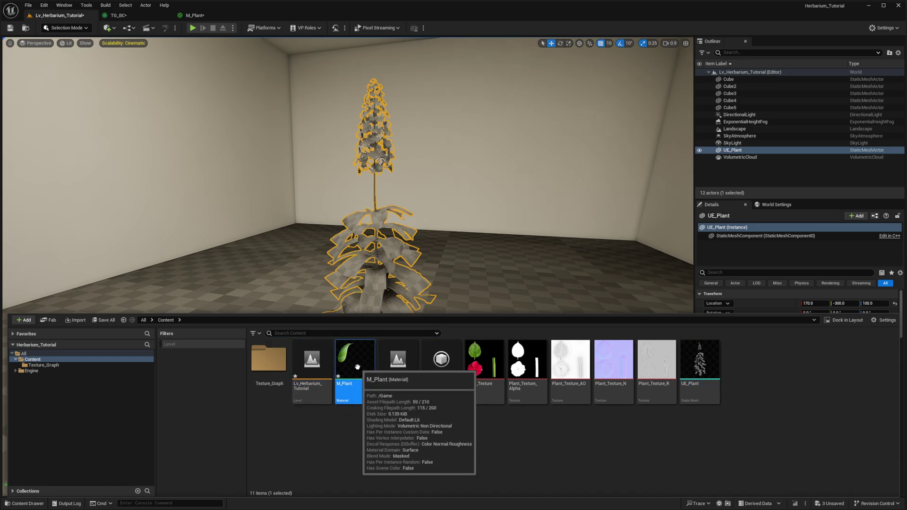
{"action": "right_click_drag", "start_coordinate": [496, 259], "coordinate": [467, 232]}
{"action": "left_click", "coordinate": [826, 401]}
{"action": "left_click", "coordinate": [827, 421]}
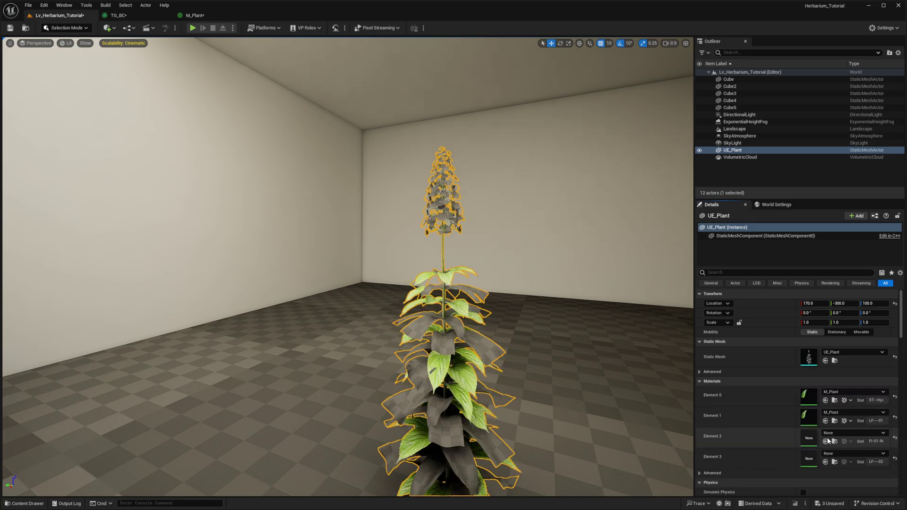
{"action": "left_click", "coordinate": [825, 442]}
{"action": "left_click", "coordinate": [826, 462]}
Inspect the textured plant's leaves and flowers from several angles and distances in the level.
{"action": "right_click_drag", "start_coordinate": [565, 352], "coordinate": [603, 375]}
{"action": "scroll", "coordinate": [565, 353], "scroll_direction": "down", "scroll_amount": 2}
{"action": "key", "text": "w"}
{"action": "key", "text": "s"}
{"action": "scroll", "coordinate": [565, 353], "scroll_direction": "down", "scroll_amount": 5}
{"action": "key", "text": "s"}
{"action": "mouse_move", "coordinate": [505, 268]}
{"action": "right_mouse_down"}
{"action": "mouse_move", "coordinate": [504, 236]}
{"action": "mouse_move", "coordinate": [501, 312]}
{"action": "mouse_move", "coordinate": [491, 305]}
{"action": "mouse_move", "coordinate": [491, 274]}
{"action": "right_mouse_up"}
{"action": "key", "text": "e"}
{"action": "key", "text": "q"}
{"action": "key", "text": "g"}
{"action": "key", "text": "s"}
{"action": "right_click_drag", "start_coordinate": [420, 299], "coordinate": [444, 330]}
{"action": "key", "text": "e"}
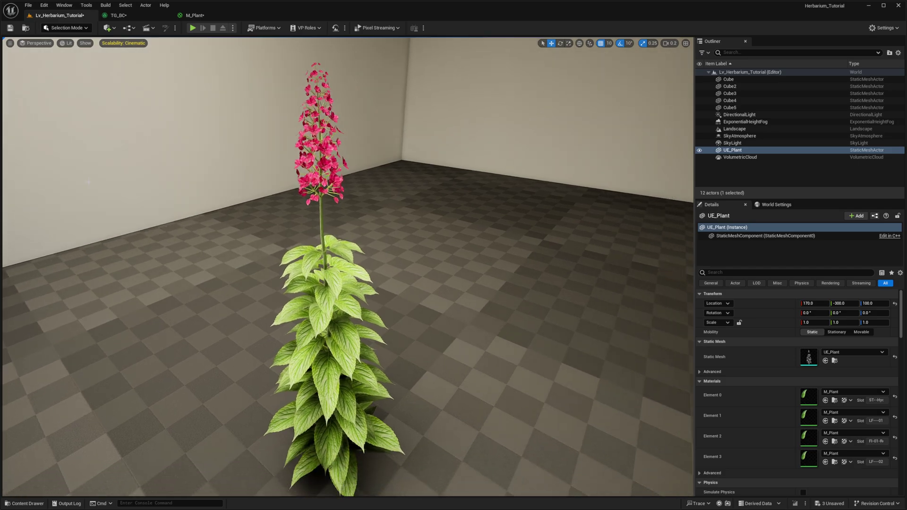
Add the Plant_Texture_N texture as a sample in the M_Plant material graph, below the T_Normal_Plant sample.
{"action": "left_click", "coordinate": [212, 16]}
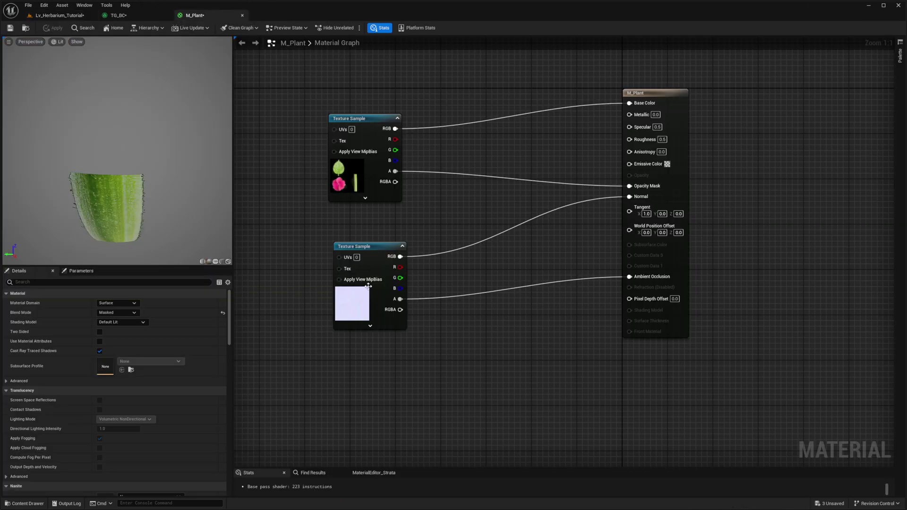
{"action": "right_click_drag", "start_coordinate": [333, 369], "coordinate": [442, 258]}
{"action": "left_click_drag", "start_coordinate": [269, 294], "coordinate": [558, 266]}
{"action": "right_click_drag", "start_coordinate": [679, 211], "coordinate": [555, 287]}
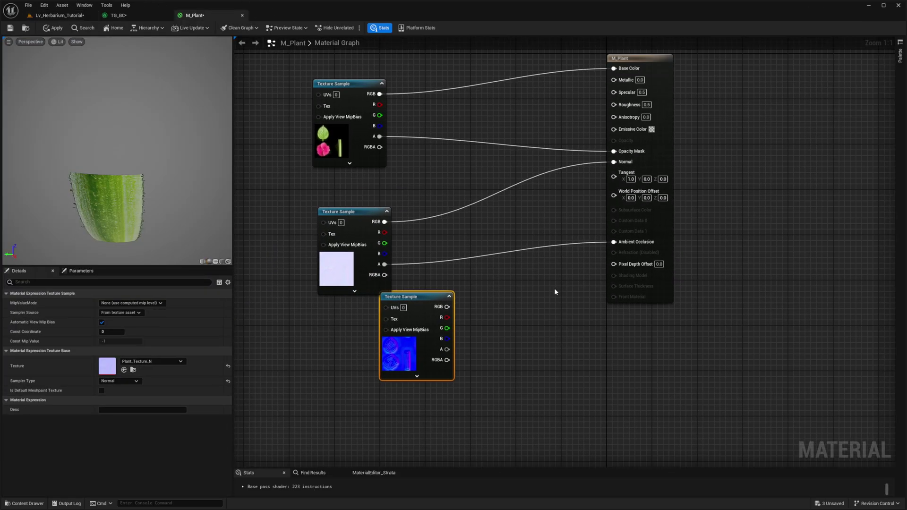
Connect the Plant_Texture_N sample's RGB output to M_Plant's Normal input and apply the material.
{"action": "left_click", "coordinate": [555, 288]}
{"action": "left_click_drag", "start_coordinate": [443, 307], "coordinate": [615, 165]}
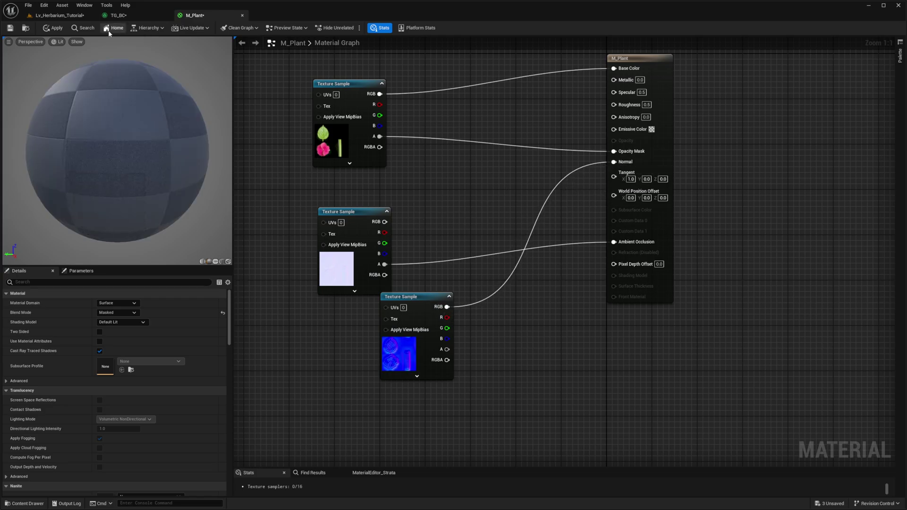
{"action": "left_click", "coordinate": [47, 28]}
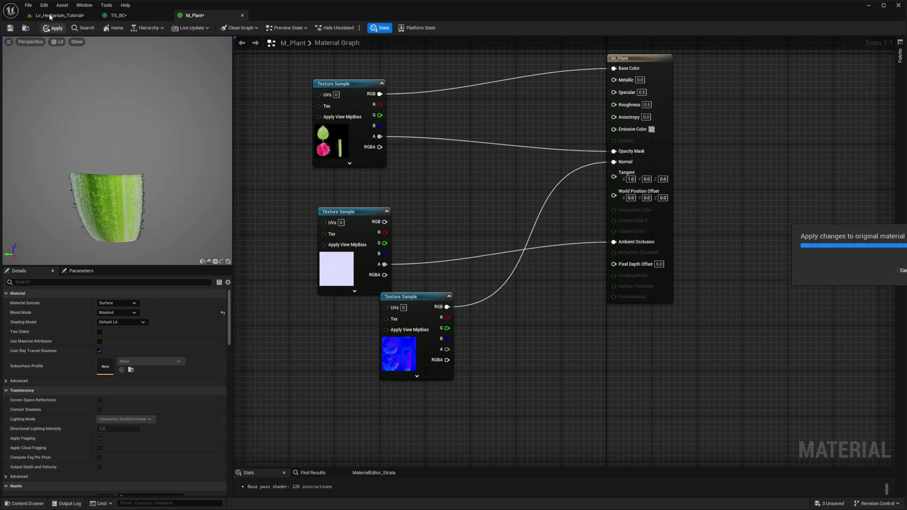
Examine the leaf shading up close in the level with the Plant_Texture_N normal map in use.
{"action": "left_click", "coordinate": [53, 17]}
{"action": "mouse_move", "coordinate": [386, 229]}
{"action": "right_mouse_down"}
{"action": "mouse_move", "coordinate": [368, 274]}
{"action": "mouse_move", "coordinate": [386, 222]}
{"action": "right_mouse_up"}
{"action": "key", "text": "w"}
{"action": "key", "text": "w"}
{"action": "key", "text": "s"}
{"action": "right_click_drag", "start_coordinate": [272, 54], "coordinate": [272, 54]}
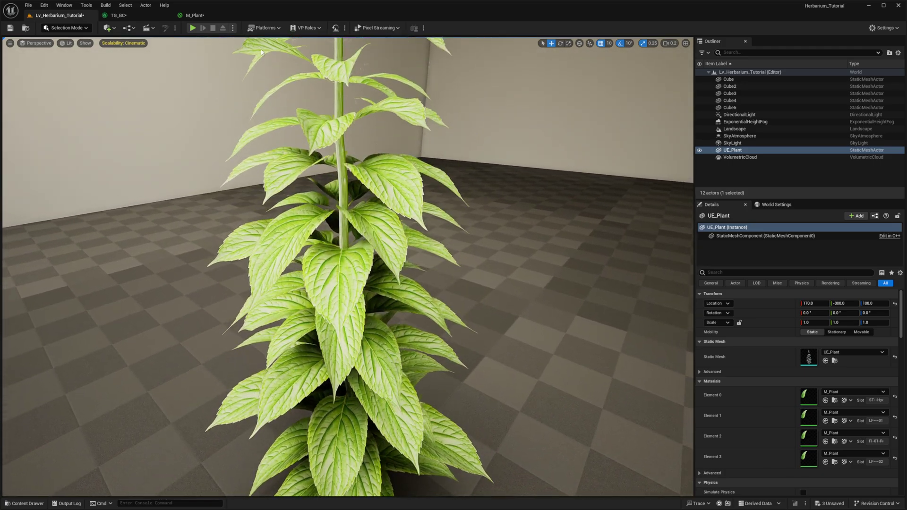
Reconnect the T_Normal_Plant sample's RGB output to M_Plant's Normal input.
{"action": "left_click", "coordinate": [197, 18]}
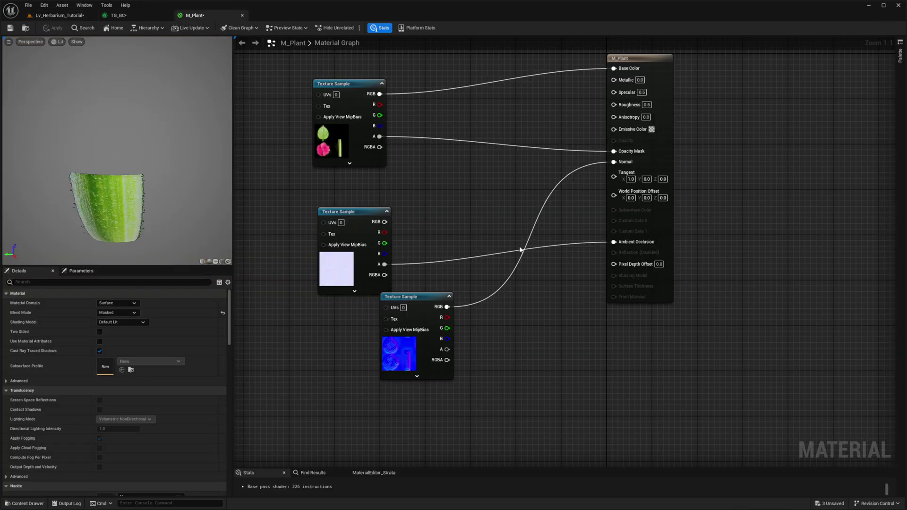
{"action": "left_click_drag", "start_coordinate": [389, 221], "coordinate": [614, 161]}
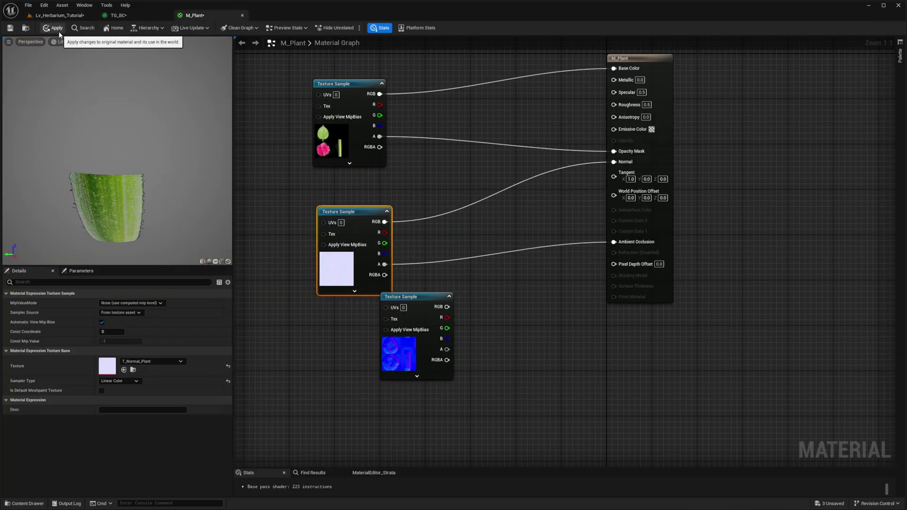
Try the Normal sampler type on the T_Normal_Plant sample and disconnect its alpha from Ambient Occlusion.
{"action": "left_click", "coordinate": [136, 381]}
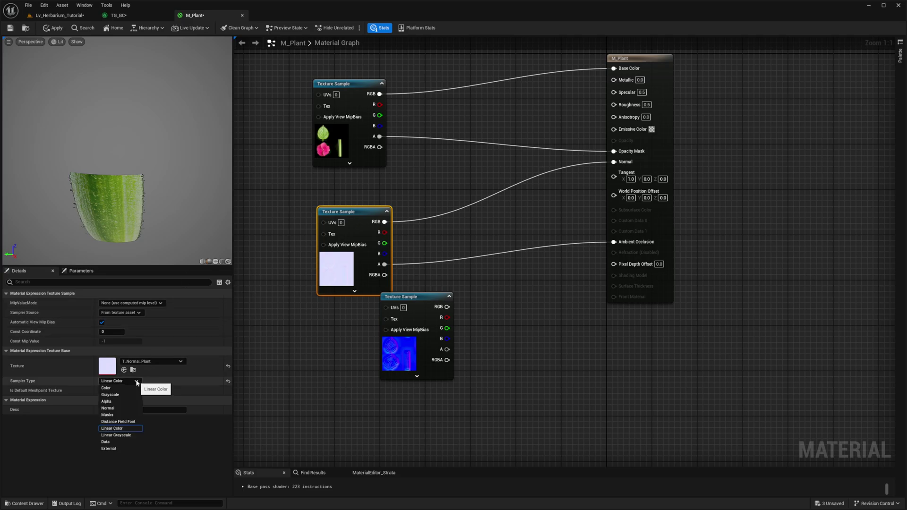
{"action": "left_click", "coordinate": [109, 408]}
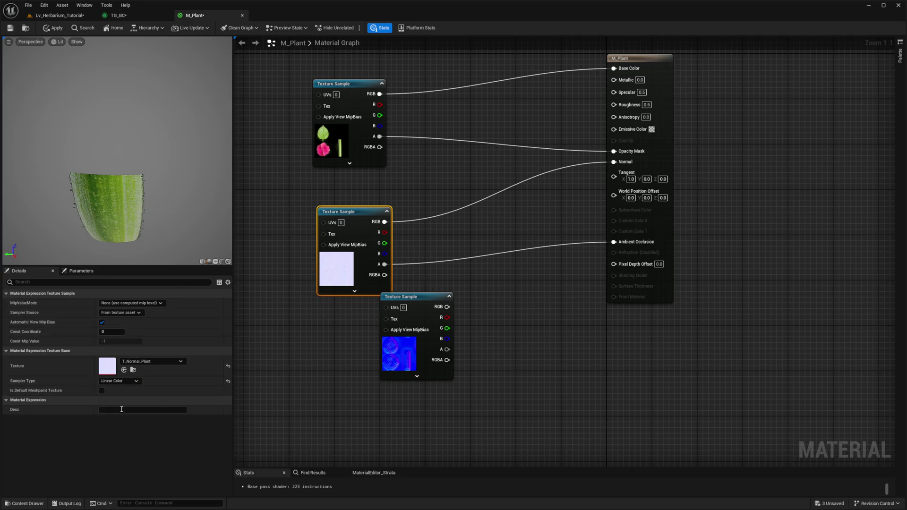
{"action": "right_click_drag", "start_coordinate": [357, 267], "coordinate": [348, 256]}
{"action": "right_click_drag", "start_coordinate": [560, 215], "coordinate": [554, 254]}
{"action": "left_click", "coordinate": [601, 271], "text": "alt"}
{"action": "right_click_drag", "start_coordinate": [383, 294], "coordinate": [389, 257]}
{"action": "left_click_drag", "start_coordinate": [359, 266], "coordinate": [344, 250]}
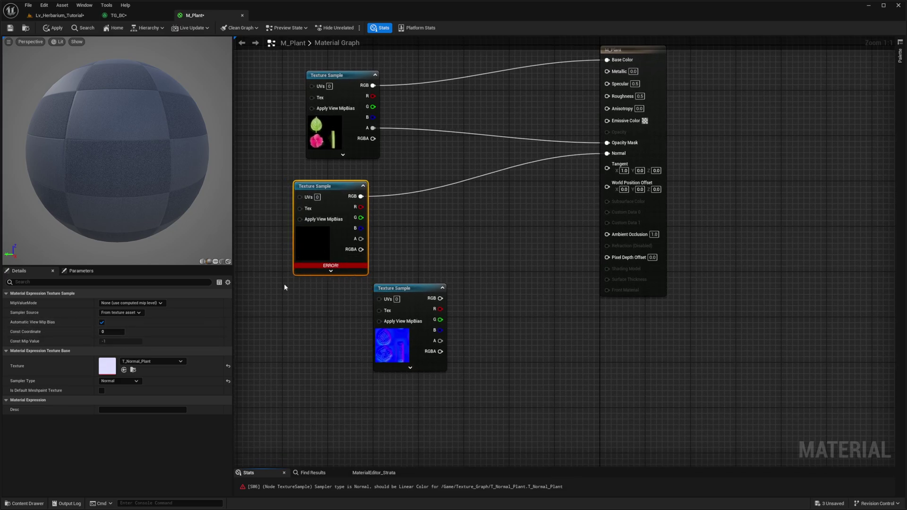
Undo the Ambient Occlusion disconnection and return the T_Normal_Plant sample's Sampler Type to Linear Color.
{"action": "right_click_drag", "start_coordinate": [310, 252], "coordinate": [341, 255]}
{"action": "right_click_drag", "start_coordinate": [345, 304], "coordinate": [350, 298]}
{"action": "key", "text": "ctrl+space"}
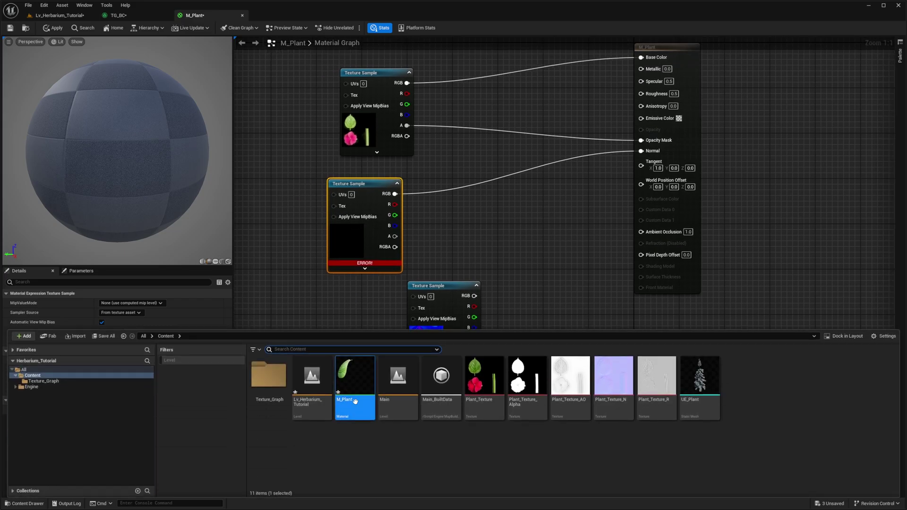
{"action": "right_click_drag", "start_coordinate": [386, 274], "coordinate": [394, 283]}
{"action": "left_click", "coordinate": [431, 349]}
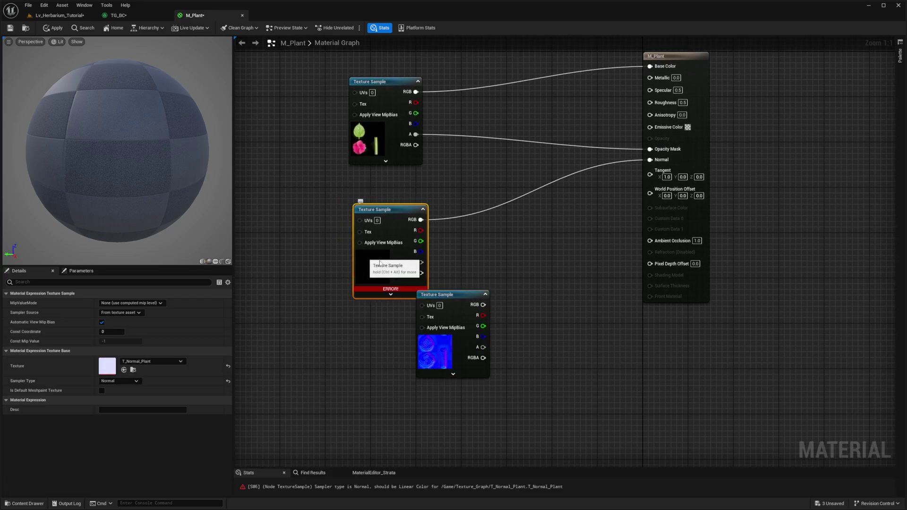
{"action": "left_click", "coordinate": [450, 278]}
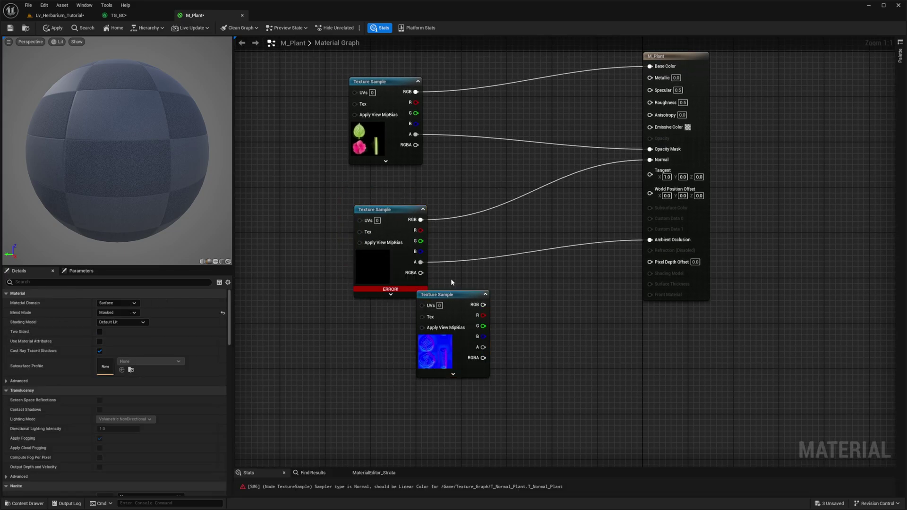
{"action": "left_click", "coordinate": [371, 278]}
{"action": "right_click_drag", "start_coordinate": [326, 255], "coordinate": [298, 257]}
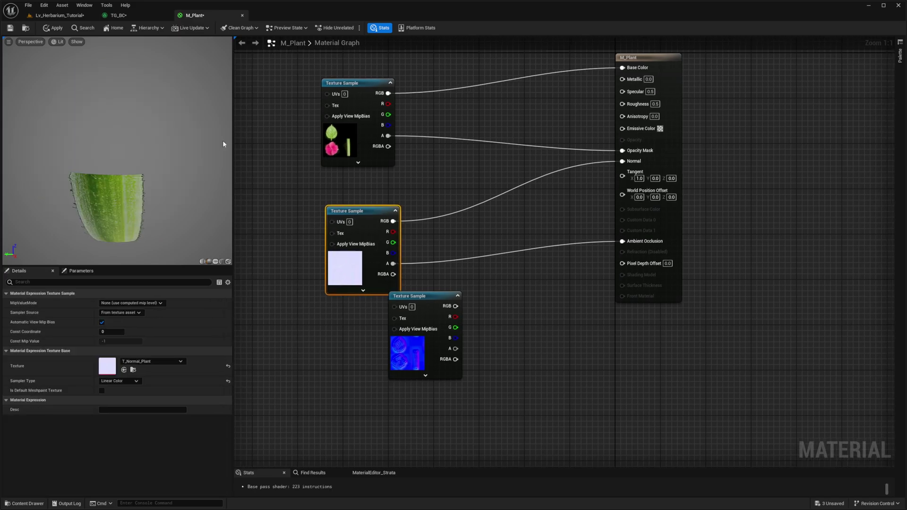
Examine the plant's leaves and stem in the level, including the leaf undersides from below.
{"action": "left_click", "coordinate": [52, 17]}
{"action": "right_click_drag", "start_coordinate": [363, 210], "coordinate": [343, 203]}
{"action": "right_click_drag", "start_coordinate": [376, 251], "coordinate": [391, 239]}
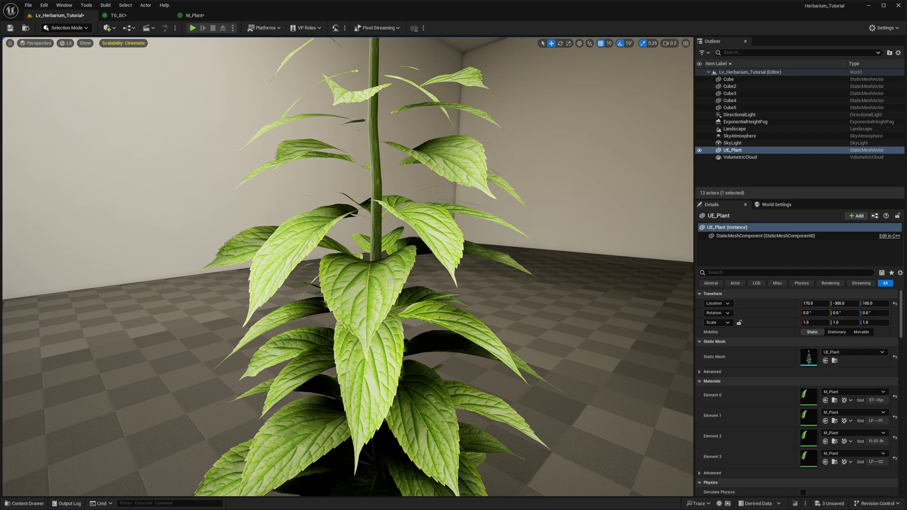
{"action": "right_click_drag", "start_coordinate": [456, 319], "coordinate": [444, 210]}
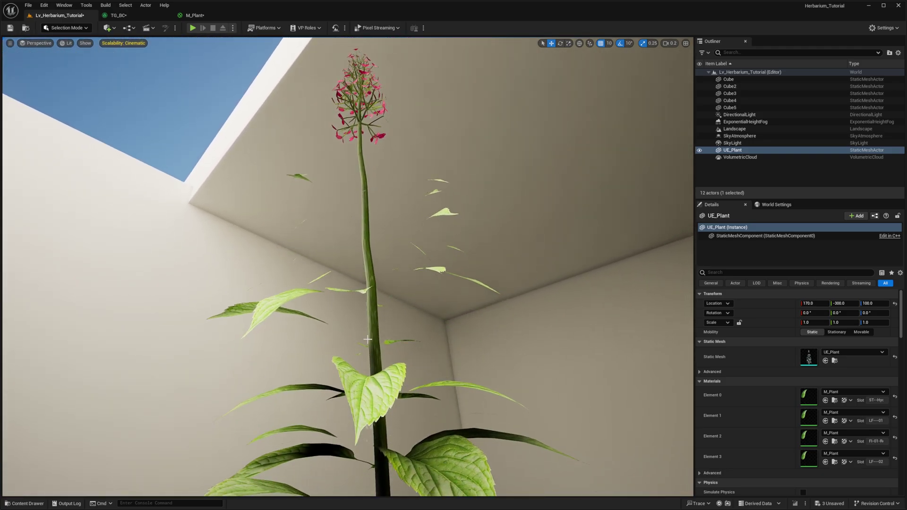
{"action": "right_click_drag", "start_coordinate": [383, 302], "coordinate": [375, 250]}
{"action": "right_click_drag", "start_coordinate": [398, 285], "coordinate": [412, 326]}
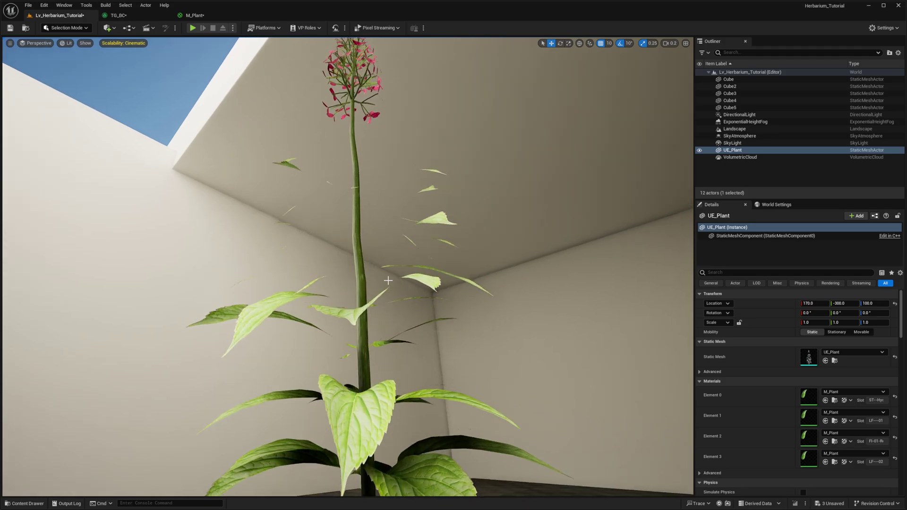
Make M_Plant two-sided, apply the change and check the whole plant in the level.
{"action": "left_click", "coordinate": [194, 15]}
{"action": "right_click_drag", "start_coordinate": [513, 213], "coordinate": [535, 247]}
{"action": "left_click", "coordinate": [534, 247]}
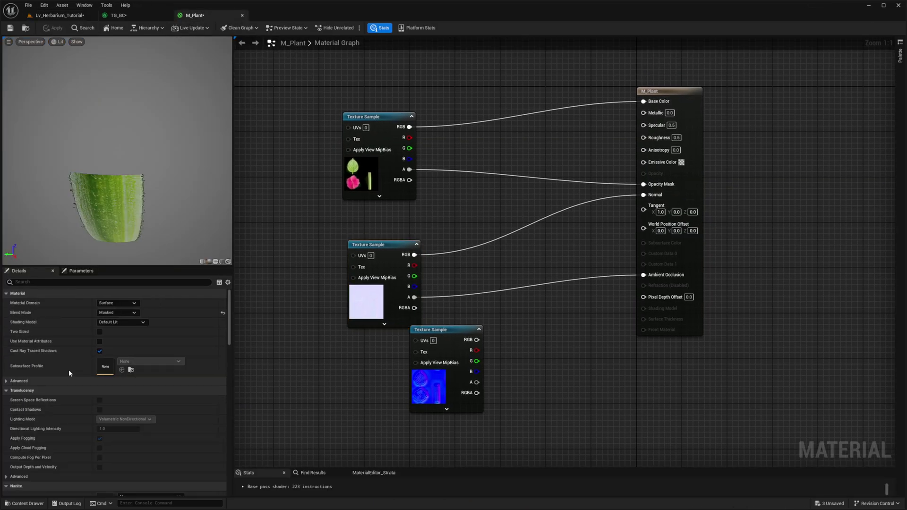
{"action": "left_click", "coordinate": [100, 333]}
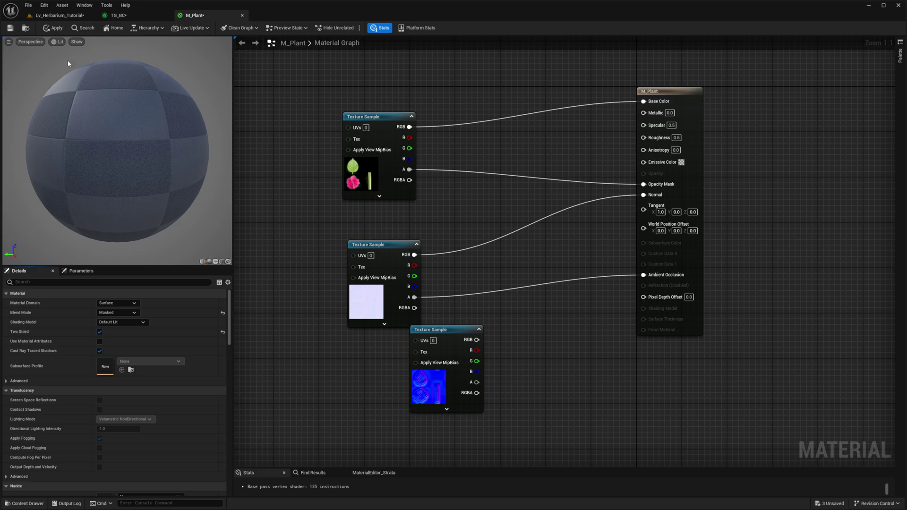
{"action": "left_click", "coordinate": [54, 28]}
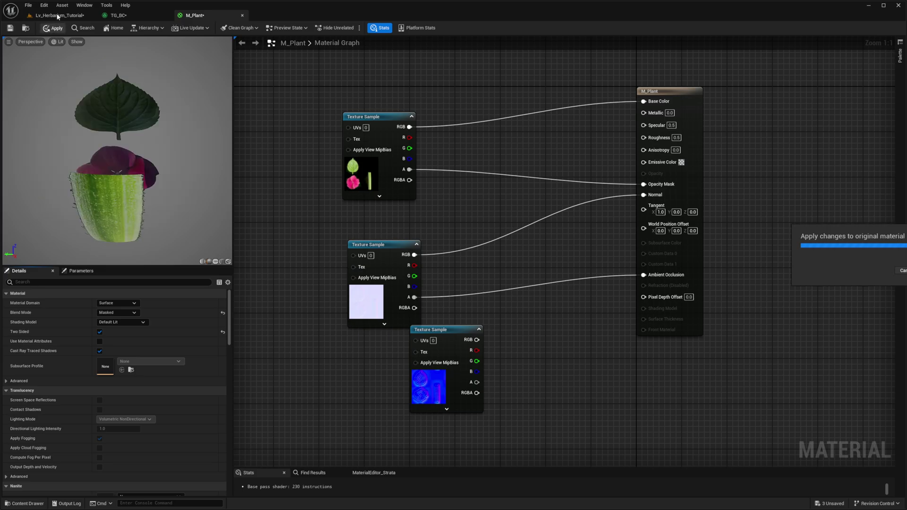
{"action": "left_click", "coordinate": [58, 17]}
{"action": "right_click_drag", "start_coordinate": [264, 102], "coordinate": [302, 222]}
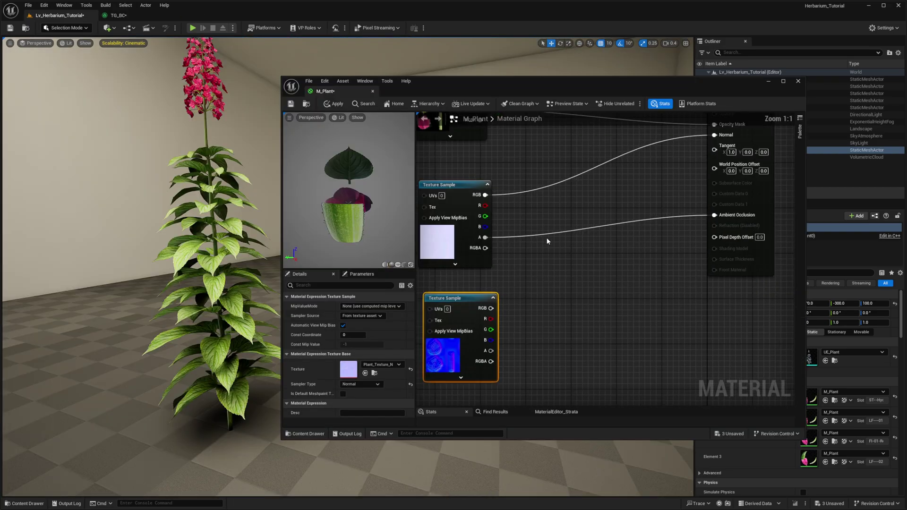
Insert a FlattenNormal node between the T_Normal_Plant sample's RGB output and M_Plant's Normal input.
{"action": "right_click_drag", "start_coordinate": [573, 182], "coordinate": [559, 202]}
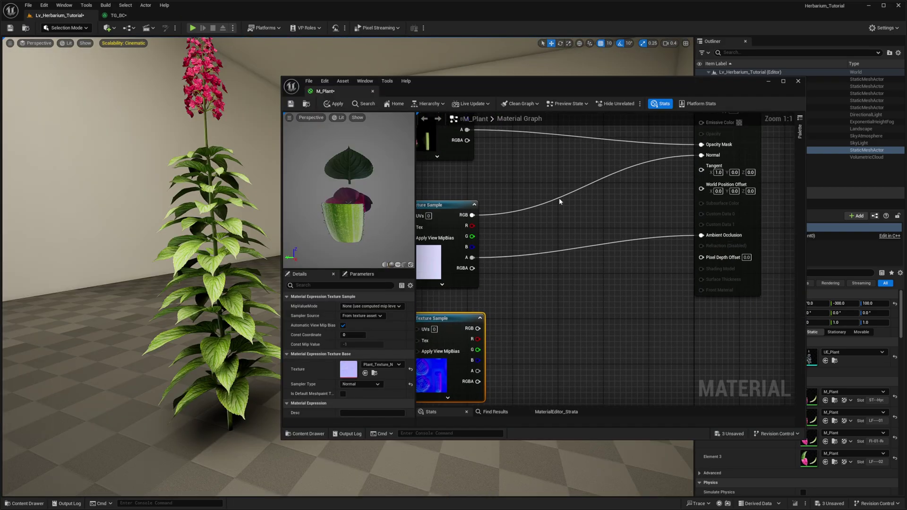
{"action": "right_click", "coordinate": [560, 202]}
{"action": "type", "text": "flat"}
{"action": "key", "text": "Return"}
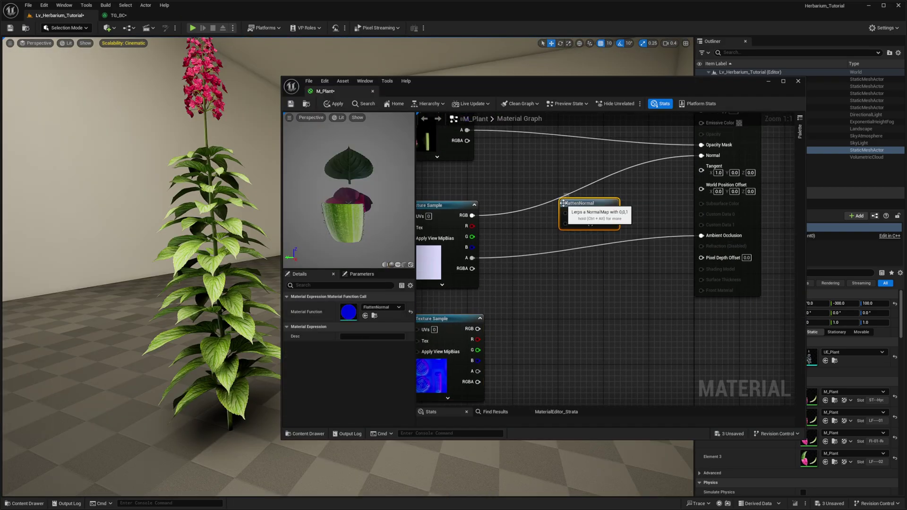
{"action": "left_click_drag", "start_coordinate": [614, 205], "coordinate": [700, 161]}
Promote the FlattenNormal node's Flatness input to a parameter named Normal Intensity with default value 1.0, and apply the change to M_Plant.
{"action": "right_click", "coordinate": [619, 191]}
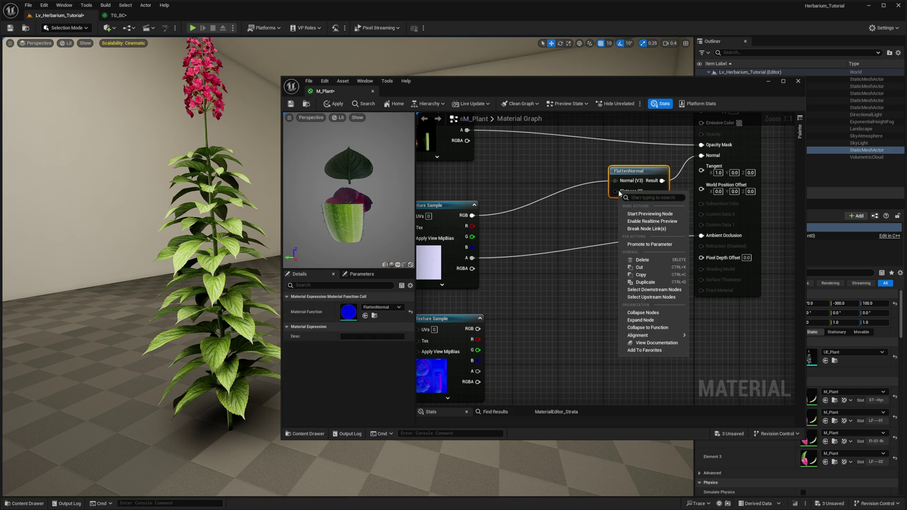
{"action": "left_click", "coordinate": [647, 245]}
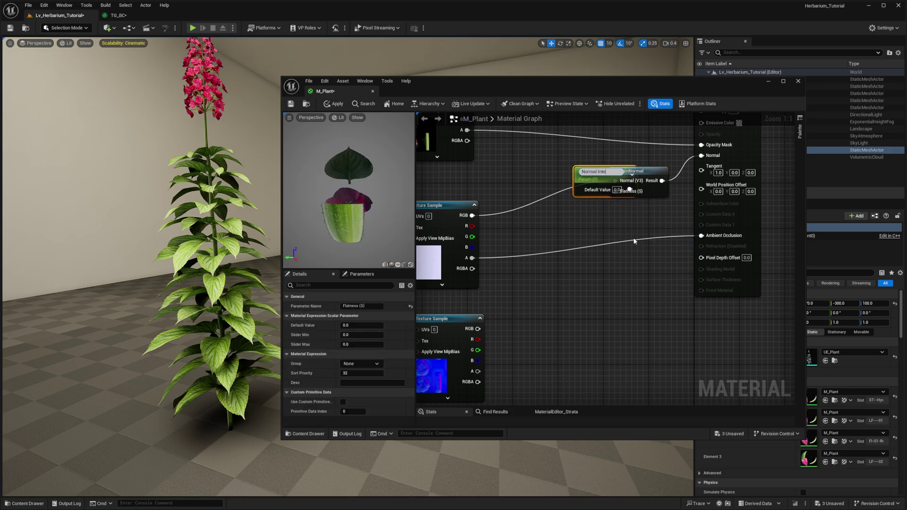
{"action": "left_click_drag", "start_coordinate": [574, 171], "coordinate": [558, 239]}
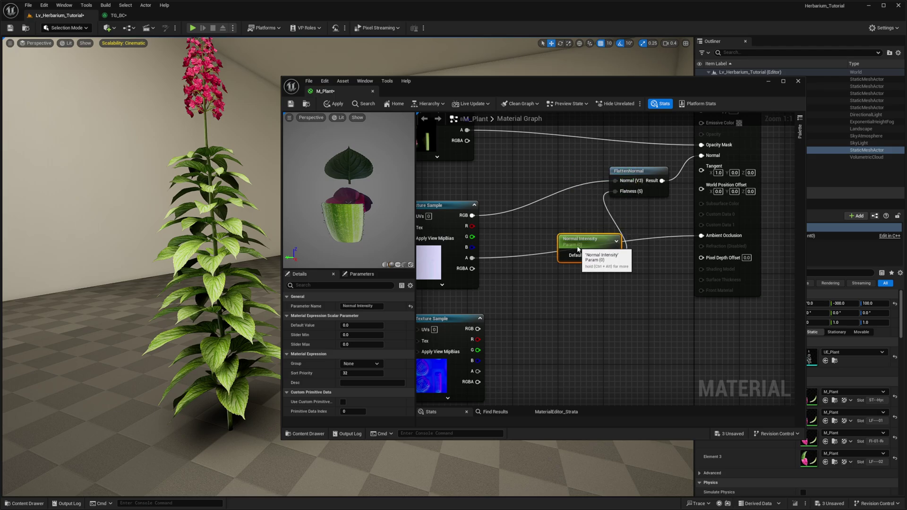
{"action": "key", "text": "Return"}
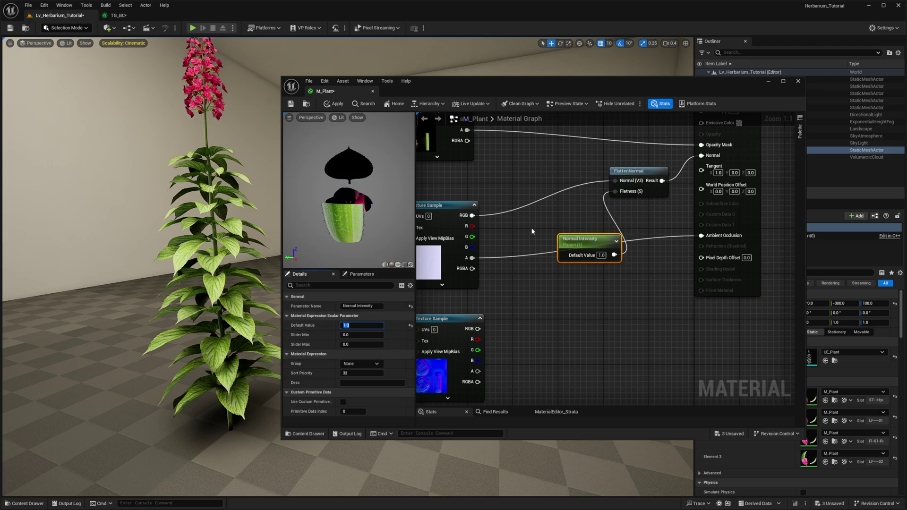
{"action": "left_click", "coordinate": [334, 104]}
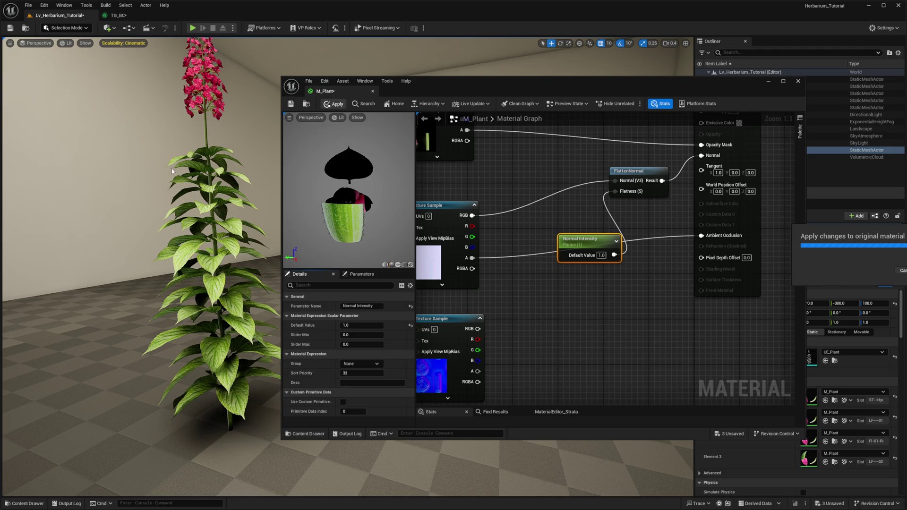
{"action": "key", "text": "w"}
{"action": "right_click_drag", "start_coordinate": [172, 171], "coordinate": [158, 173]}
{"action": "right_click_drag", "start_coordinate": [460, 269], "coordinate": [482, 245]}
{"action": "right_click_drag", "start_coordinate": [230, 282], "coordinate": [224, 279]}
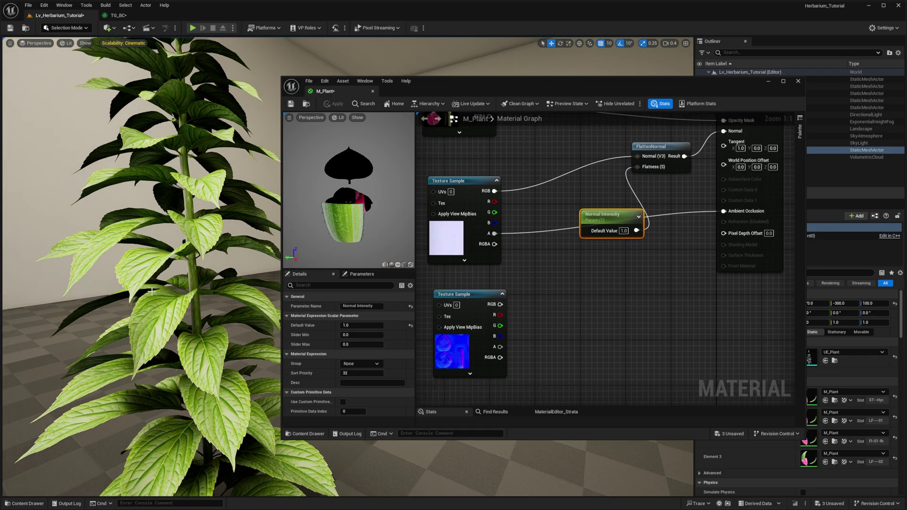
{"action": "right_click_drag", "start_coordinate": [151, 292], "coordinate": [147, 289]}
Create a material instance from M_Plant in the Content folder.
{"action": "key", "text": "ctrl+space"}
{"action": "left_click", "coordinate": [587, 300]}
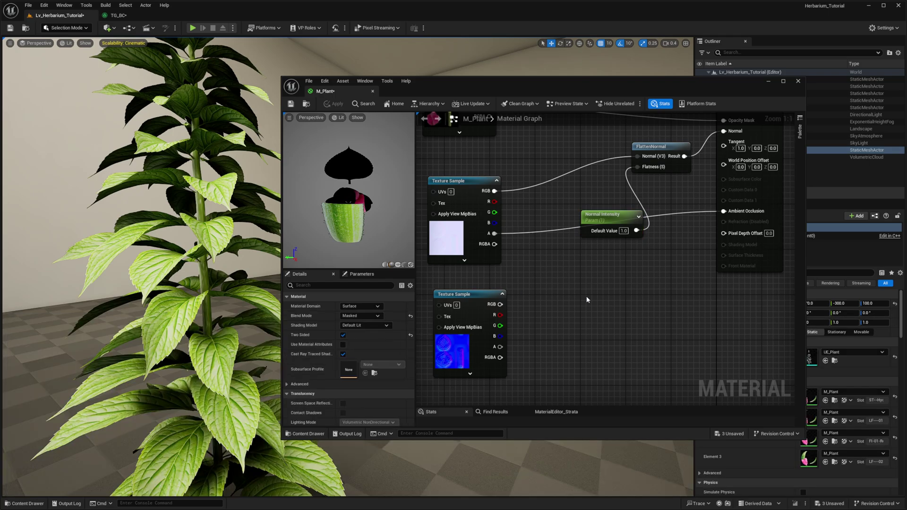
{"action": "key", "text": "ctrl+space"}
{"action": "right_click", "coordinate": [556, 349]}
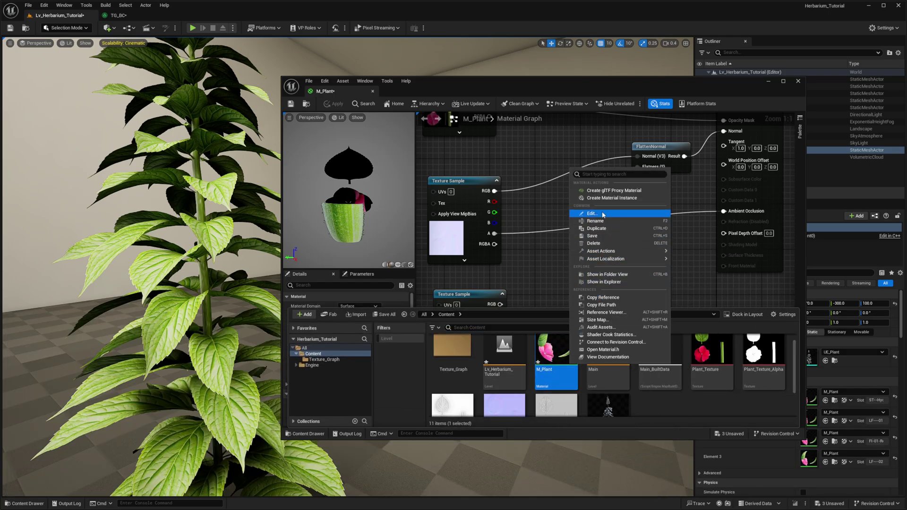
{"action": "left_click", "coordinate": [612, 198]}
Assign M_Plant_Inst to all four material elements of the UE_Plant mesh.
{"action": "left_click_drag", "start_coordinate": [608, 356], "coordinate": [815, 395]}
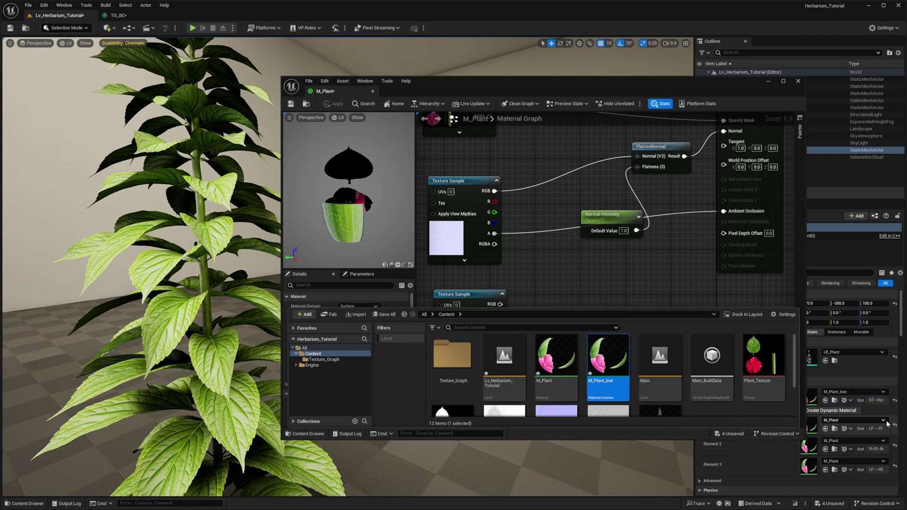
{"action": "left_click", "coordinate": [826, 430]}
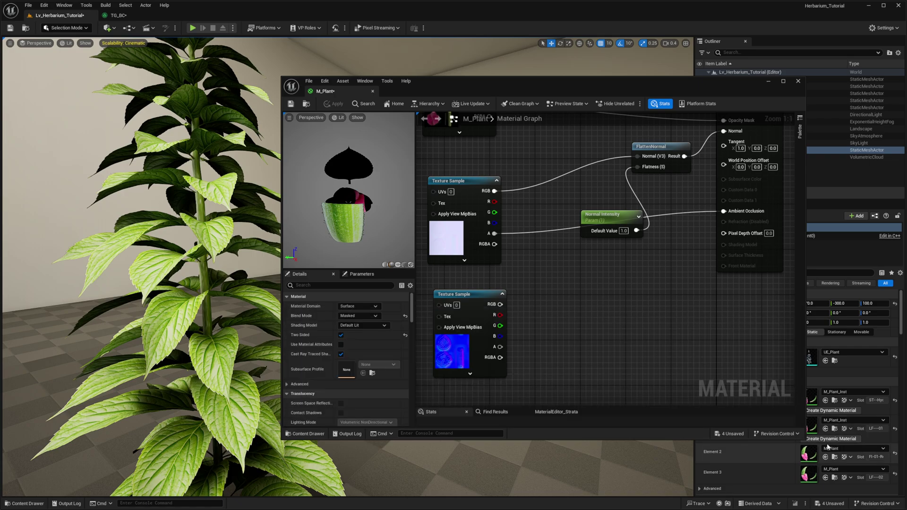
{"action": "left_click", "coordinate": [826, 458]}
{"action": "left_click", "coordinate": [826, 485]}
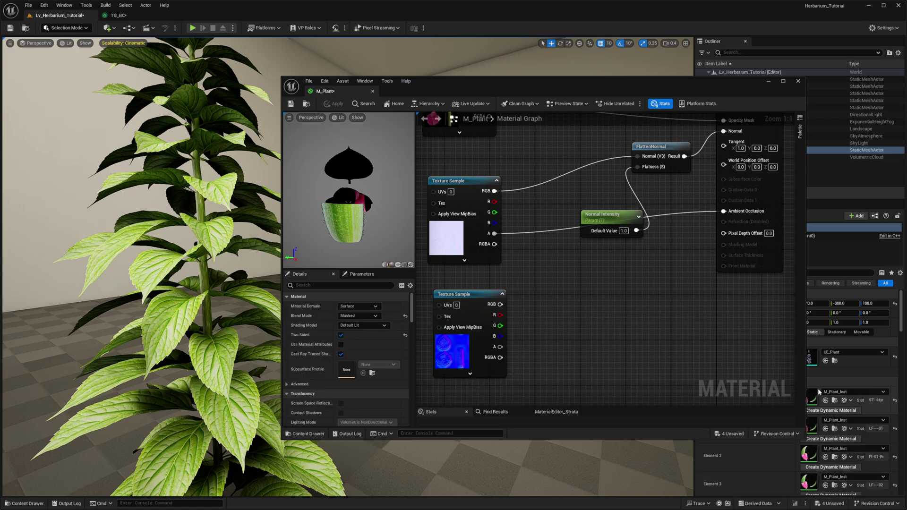
Open M_Plant_Inst beside the level and override Normal Intensity, trying about -10.2 and settling at about 2.33.
{"action": "double_click", "coordinate": [815, 394]}
{"action": "left_click_drag", "start_coordinate": [206, 16], "coordinate": [414, 91]}
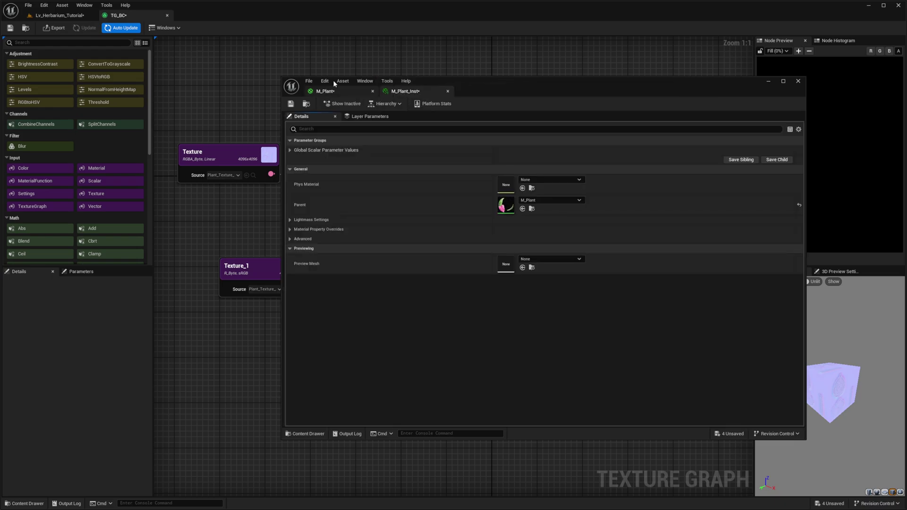
{"action": "left_click", "coordinate": [73, 17]}
{"action": "left_click", "coordinate": [289, 149]}
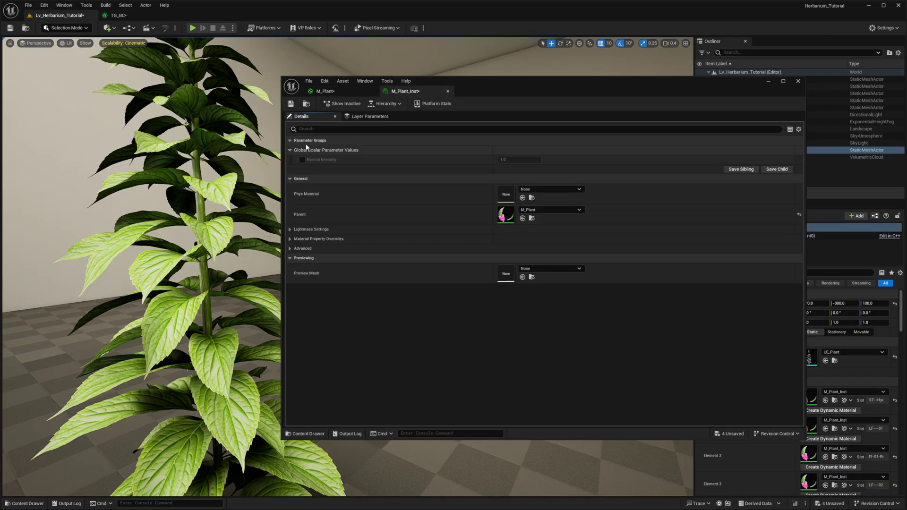
{"action": "left_click", "coordinate": [302, 159]}
{"action": "mouse_move", "coordinate": [514, 160]}
{"action": "left_mouse_down"}
{"action": "mouse_move", "coordinate": [564, 160]}
{"action": "mouse_move", "coordinate": [444, 160]}
{"action": "left_mouse_up"}
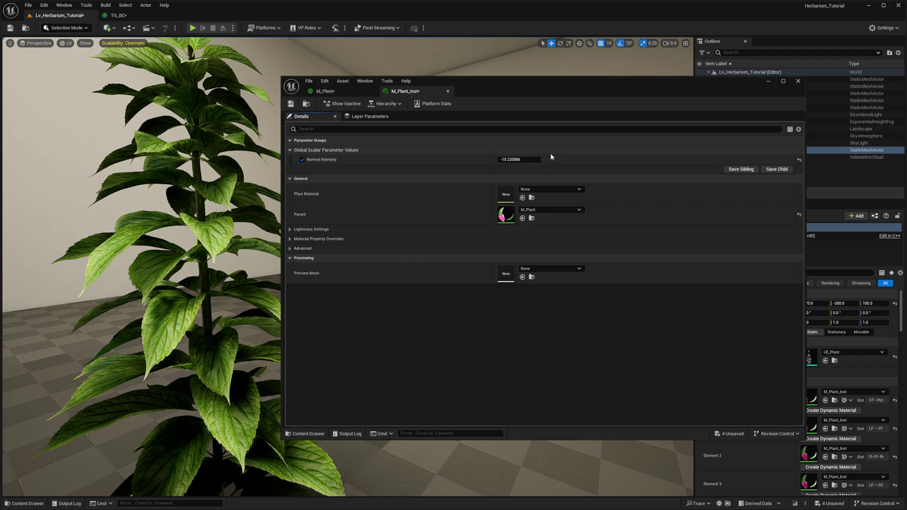
{"action": "mouse_move", "coordinate": [528, 159]}
{"action": "left_mouse_down"}
{"action": "mouse_move", "coordinate": [583, 160]}
{"action": "mouse_move", "coordinate": [525, 159]}
{"action": "left_mouse_up"}
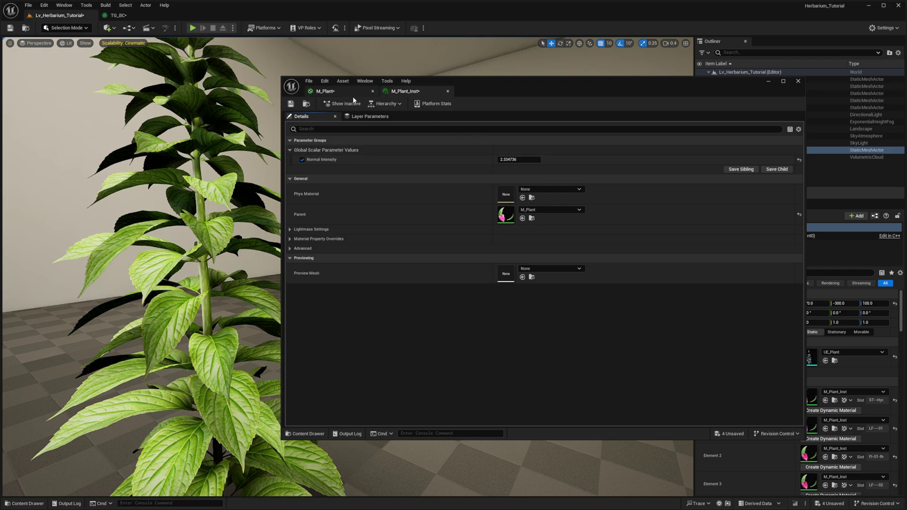
Connect the Plant_Texture_N sample's RGB output to FlattenNormal's Normal input in M_Plant and apply the change.
{"action": "left_click", "coordinate": [331, 93]}
{"action": "right_click_drag", "start_coordinate": [513, 275], "coordinate": [526, 276]}
{"action": "left_click_drag", "start_coordinate": [491, 322], "coordinate": [650, 157]}
{"action": "left_click", "coordinate": [326, 104]}
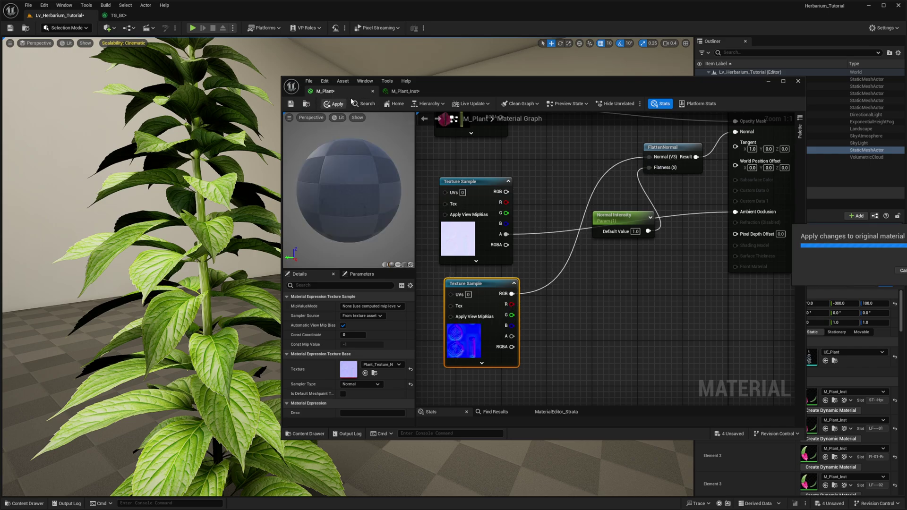
Set Normal Intensity in M_Plant_Inst to about 7.98 and check the leaves in the level.
{"action": "left_click", "coordinate": [401, 91]}
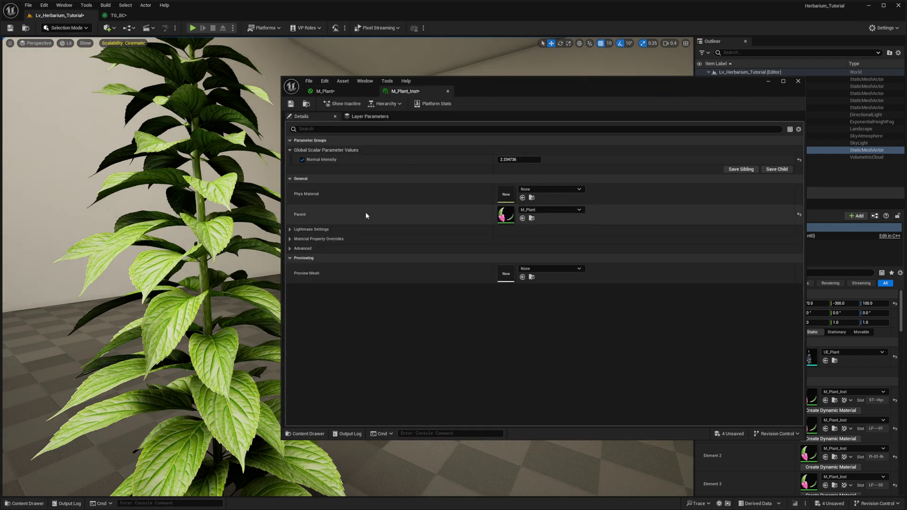
{"action": "mouse_move", "coordinate": [519, 160]}
{"action": "left_mouse_down"}
{"action": "mouse_move", "coordinate": [548, 160]}
{"action": "mouse_move", "coordinate": [510, 160]}
{"action": "mouse_move", "coordinate": [531, 159]}
{"action": "left_mouse_up"}
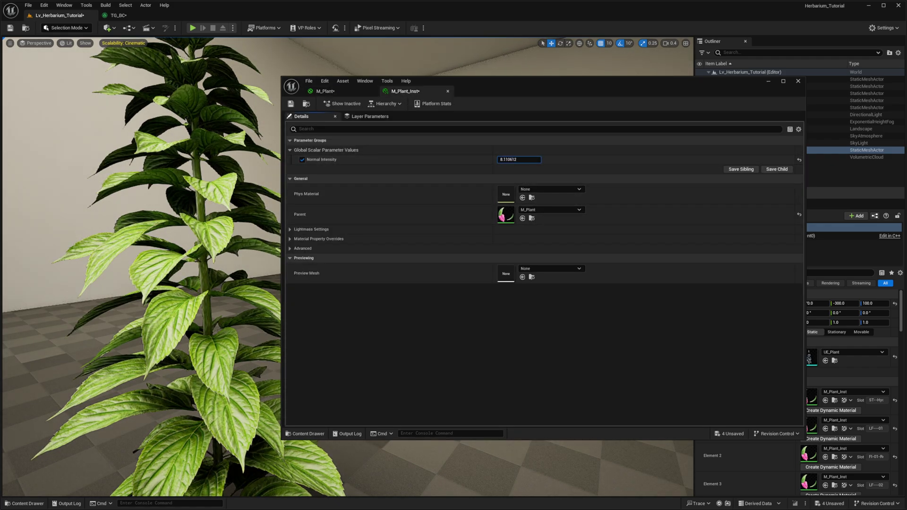
{"action": "mouse_move", "coordinate": [176, 221]}
{"action": "right_mouse_down"}
{"action": "mouse_move", "coordinate": [160, 219]}
{"action": "mouse_move", "coordinate": [184, 217]}
{"action": "right_mouse_up"}
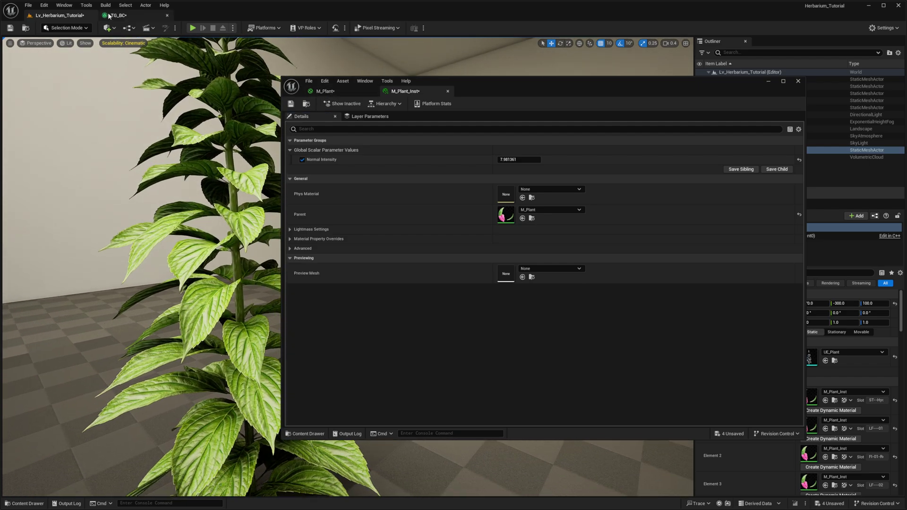
Bring up the TG_BC texture graph and reposition the Plant_Texture_N and Plant_Texture_AO nodes.
{"action": "left_click_drag", "start_coordinate": [496, 96], "coordinate": [906, 81]}
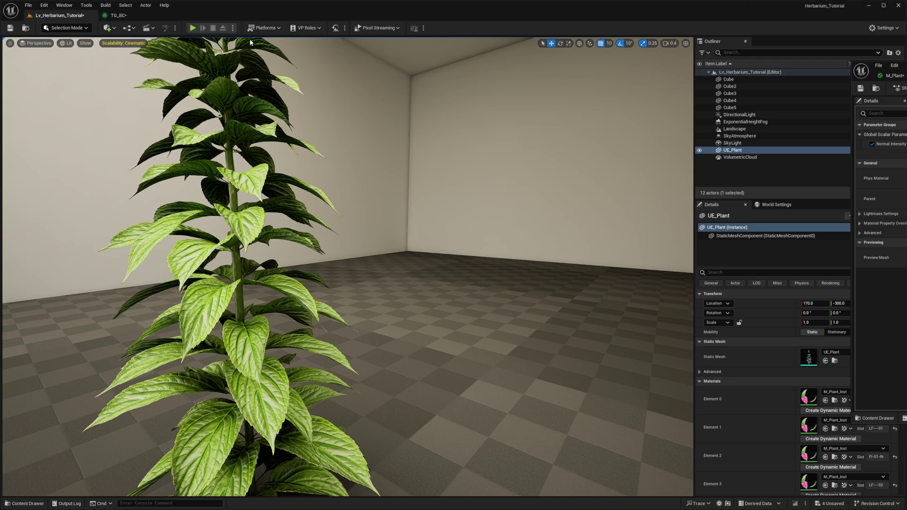
{"action": "left_click", "coordinate": [140, 17]}
{"action": "right_click_drag", "start_coordinate": [358, 177], "coordinate": [369, 180]}
{"action": "right_click_drag", "start_coordinate": [308, 251], "coordinate": [348, 256]}
{"action": "left_click", "coordinate": [326, 282]}
{"action": "left_click", "coordinate": [274, 168]}
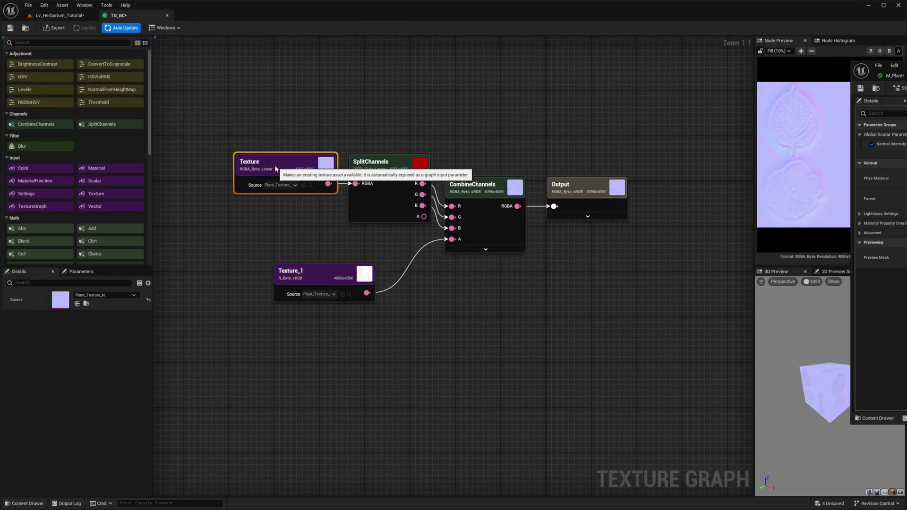
{"action": "left_click_drag", "start_coordinate": [274, 168], "coordinate": [274, 179]}
{"action": "left_click", "coordinate": [306, 272]}
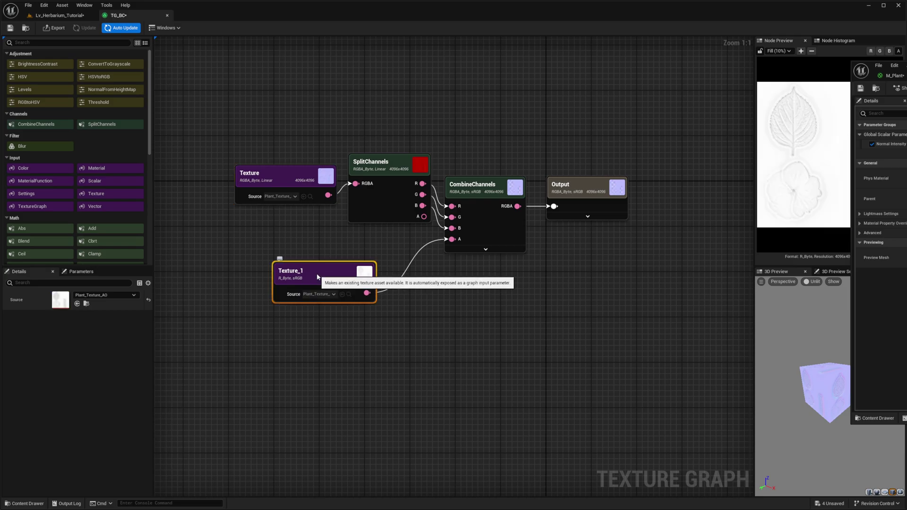
{"action": "left_click_drag", "start_coordinate": [306, 272], "coordinate": [256, 265]}
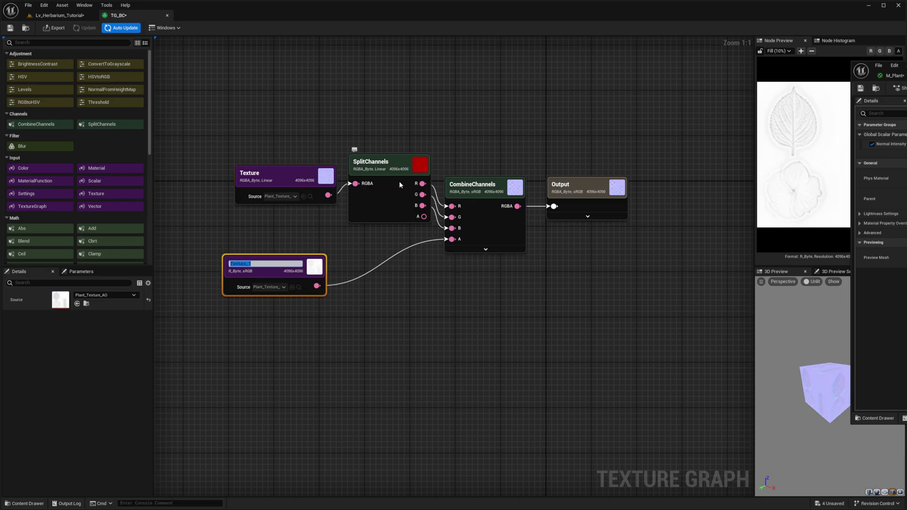
Disconnect SplitChannels from the R, G and B inputs of CombineChannels and move it with its texture node aside.
{"action": "right_click_drag", "start_coordinate": [444, 201], "coordinate": [431, 239]}
{"action": "left_click", "coordinate": [439, 245], "text": "alt"}
{"action": "left_click", "coordinate": [440, 256], "text": "alt"}
{"action": "left_click", "coordinate": [443, 264], "text": "alt"}
{"action": "left_click", "coordinate": [439, 267], "text": "alt"}
{"action": "left_click_drag", "start_coordinate": [375, 177], "coordinate": [284, 224]}
{"action": "left_click_drag", "start_coordinate": [258, 207], "coordinate": [179, 111]}
{"action": "left_click", "coordinate": [431, 276]}
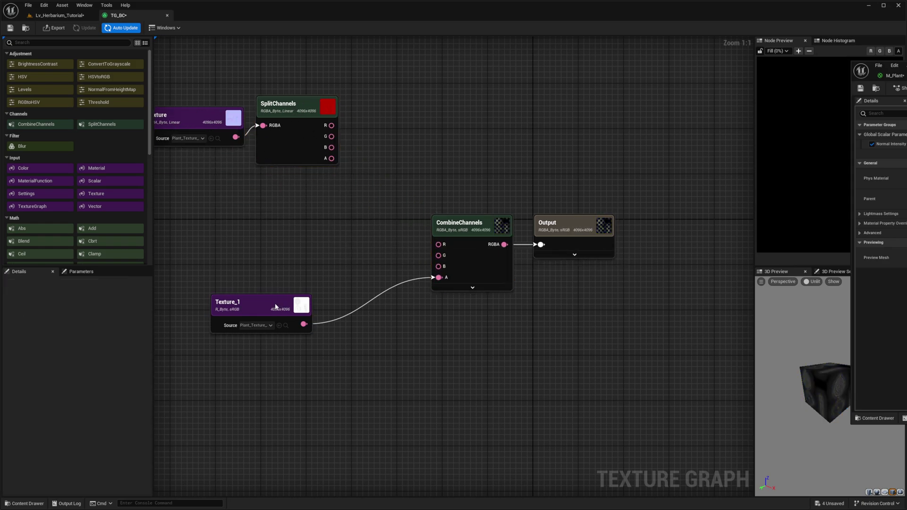
Move the Plant_Texture_AO node up and transfer its connection from CombineChannels' A input to the R input.
{"action": "left_click_drag", "start_coordinate": [276, 307], "coordinate": [259, 210]}
{"action": "left_click_drag", "start_coordinate": [436, 276], "coordinate": [440, 247], "text": "ctrl"}
{"action": "left_click", "coordinate": [369, 234]}
Add Plant_Texture_R to the texture graph below the AO node and connect it to CombineChannels' G input.
{"action": "right_click_drag", "start_coordinate": [360, 266], "coordinate": [334, 261]}
{"action": "key", "text": "ctrl+space"}
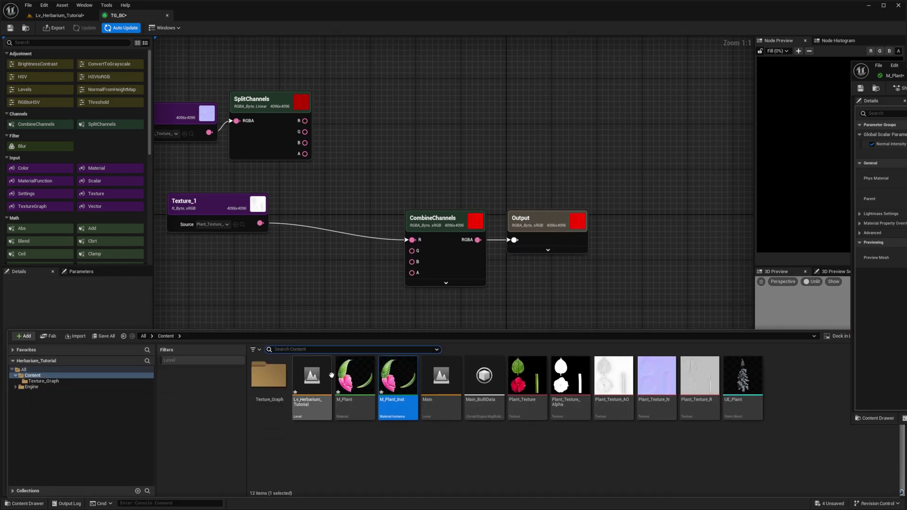
{"action": "left_click", "coordinate": [703, 418]}
{"action": "left_click", "coordinate": [658, 412]}
{"action": "left_click", "coordinate": [622, 416]}
{"action": "left_click", "coordinate": [713, 407]}
{"action": "left_click_drag", "start_coordinate": [714, 384], "coordinate": [175, 235]}
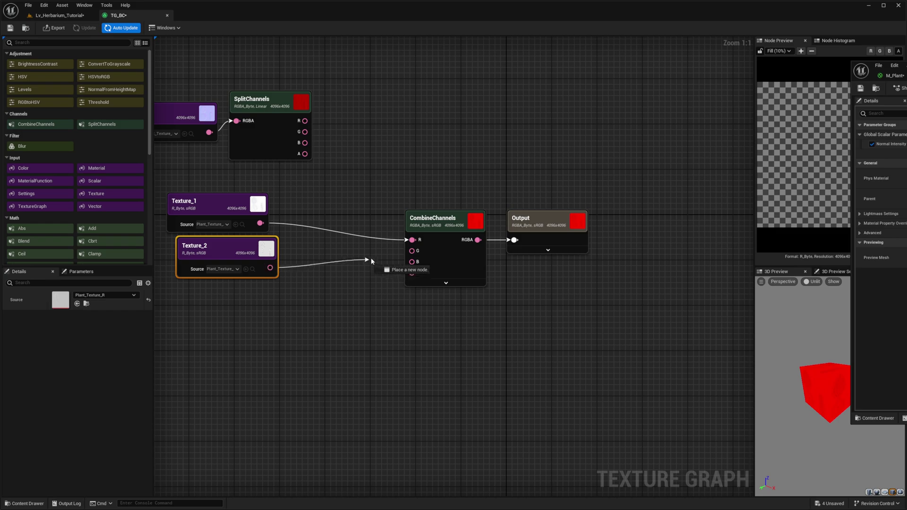
{"action": "left_click_drag", "start_coordinate": [413, 254], "coordinate": [413, 252]}
{"action": "left_click_drag", "start_coordinate": [244, 258], "coordinate": [239, 258]}
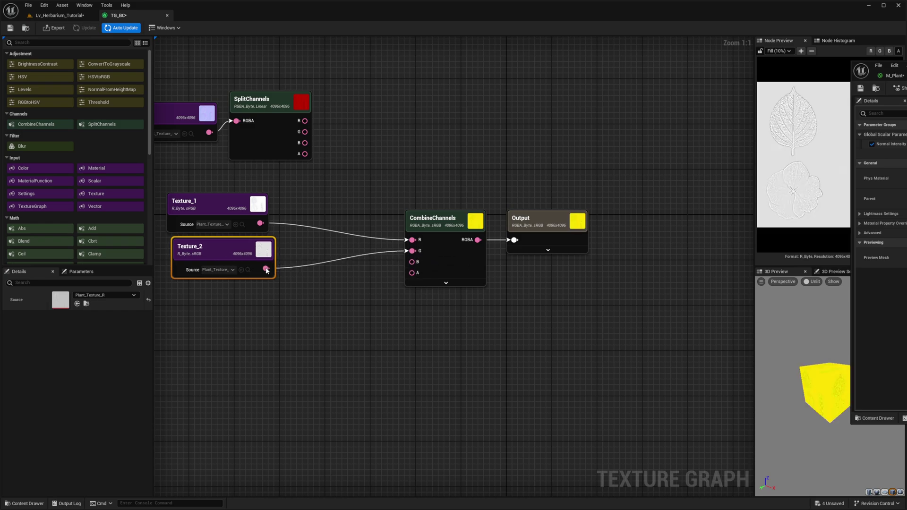
{"action": "left_click", "coordinate": [383, 301]}
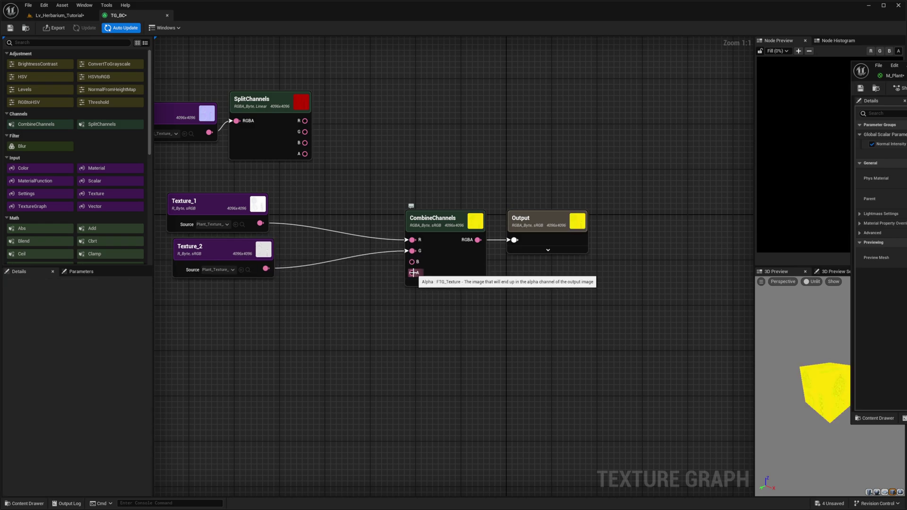
Align the AO texture node above the roughness node and export the graph's Output texture.
{"action": "right_click_drag", "start_coordinate": [277, 298], "coordinate": [288, 300]}
{"action": "left_click_drag", "start_coordinate": [244, 204], "coordinate": [249, 209]}
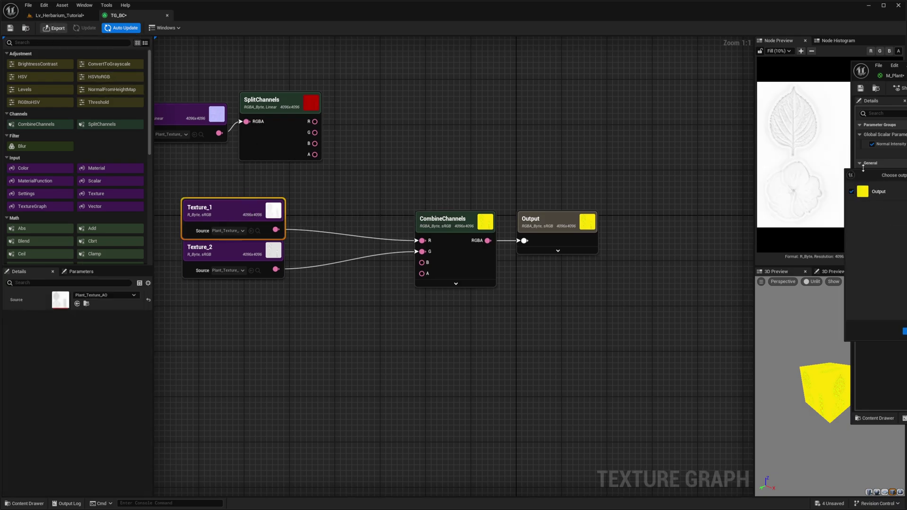
{"action": "left_click_drag", "start_coordinate": [885, 174], "coordinate": [521, 180]}
{"action": "left_click", "coordinate": [567, 338]}
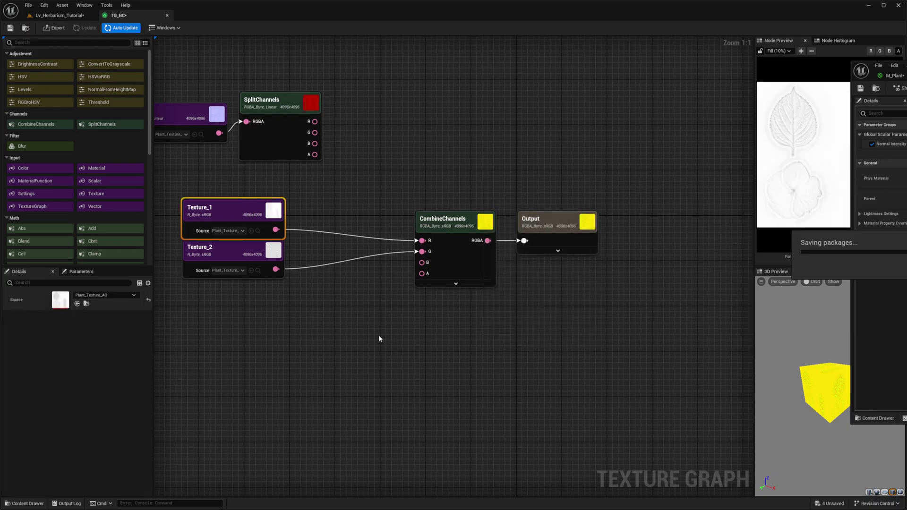
Rename the exported Output texture in the Texture_Graph folder as T_AOR_Plant.
{"action": "double_click", "coordinate": [270, 397]}
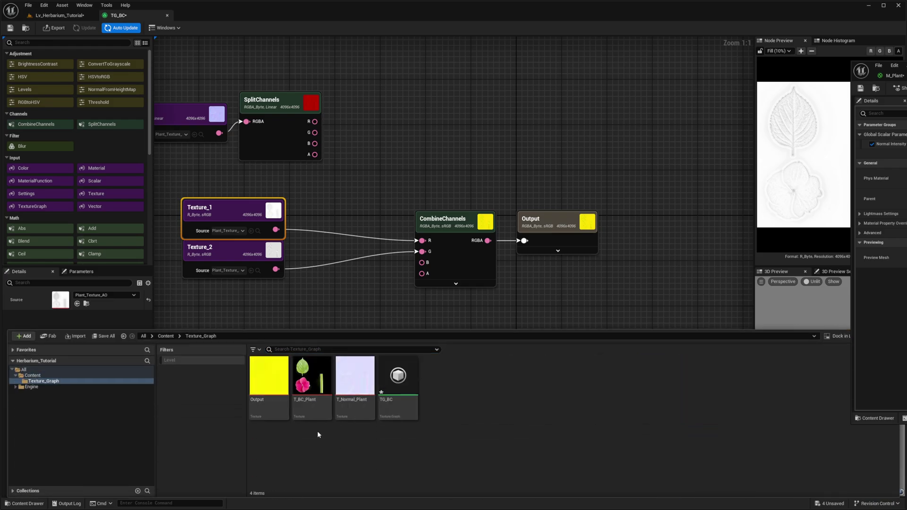
{"action": "left_click", "coordinate": [278, 384]}
{"action": "right_click", "coordinate": [280, 386]}
{"action": "left_click", "coordinate": [346, 349]}
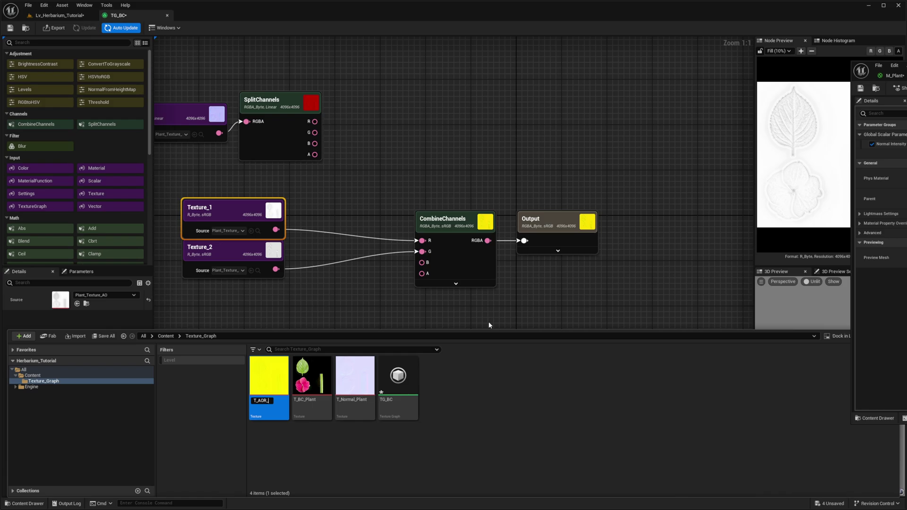
{"action": "type", "text": "T_AOR_Plant"}
{"action": "key", "text": "Return"}
Bring the M_Plant material graph into view and add T_AOR_Plant to it as a texture sample.
{"action": "left_click_drag", "start_coordinate": [906, 66], "coordinate": [593, 58]}
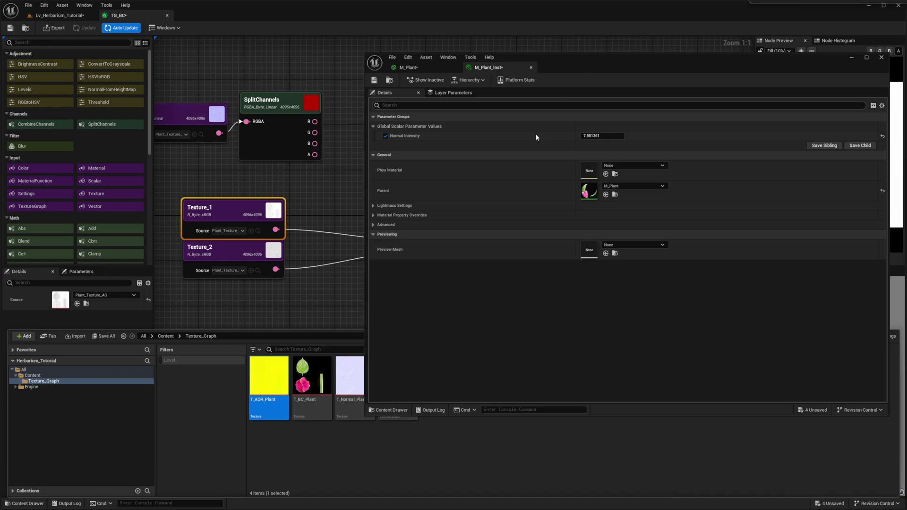
{"action": "left_click", "coordinate": [410, 68]}
{"action": "right_click_drag", "start_coordinate": [726, 262], "coordinate": [730, 270]}
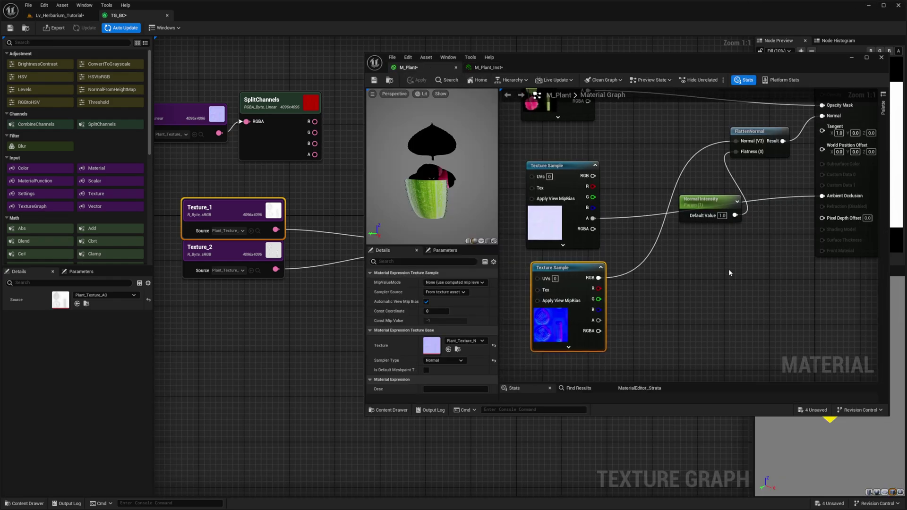
{"action": "left_click", "coordinate": [389, 410]}
{"action": "left_click_drag", "start_coordinate": [529, 344], "coordinate": [676, 243]}
Rearrange M_Plant's normal samples, placing the Plant_Texture_N sample above the T_Normal_Plant sample.
{"action": "right_click_drag", "start_coordinate": [750, 256], "coordinate": [801, 190]}
{"action": "right_click_drag", "start_coordinate": [607, 251], "coordinate": [607, 345]}
{"action": "left_click_drag", "start_coordinate": [603, 347], "coordinate": [603, 206]}
{"action": "left_click_drag", "start_coordinate": [618, 246], "coordinate": [600, 302]}
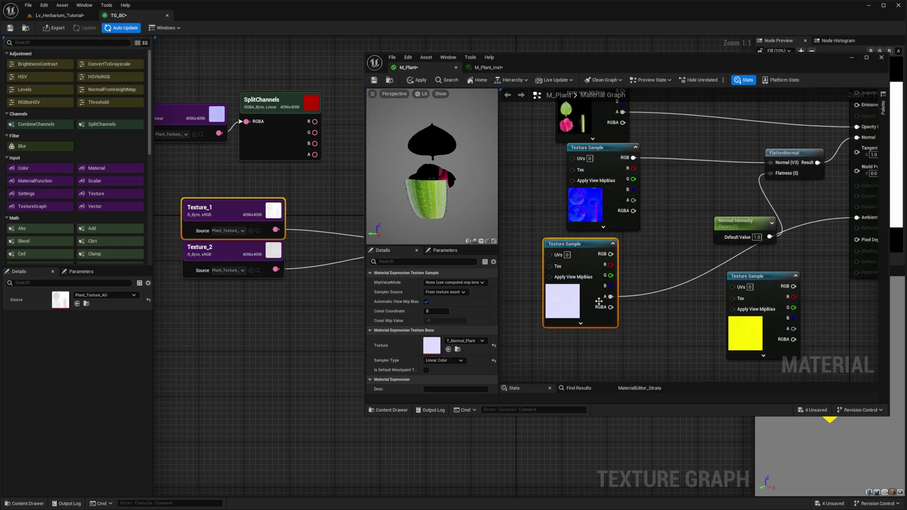
Delete the T_Normal_Plant sample, put the T_AOR_Plant sample in its place and connect its red channel to Ambient Occlusion.
{"action": "key", "text": "Delete"}
{"action": "left_click_drag", "start_coordinate": [756, 276], "coordinate": [719, 221]}
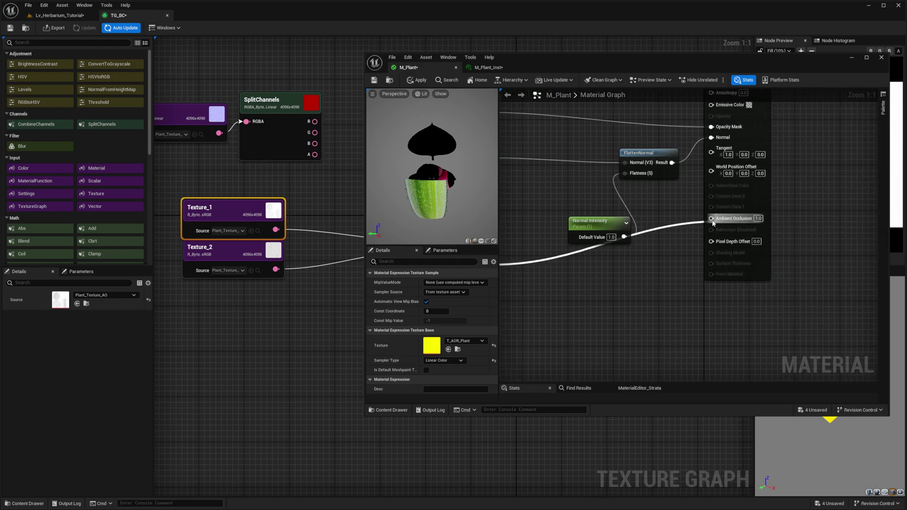
{"action": "left_click", "coordinate": [60, 15]}
{"action": "right_click_drag", "start_coordinate": [567, 294], "coordinate": [761, 247]}
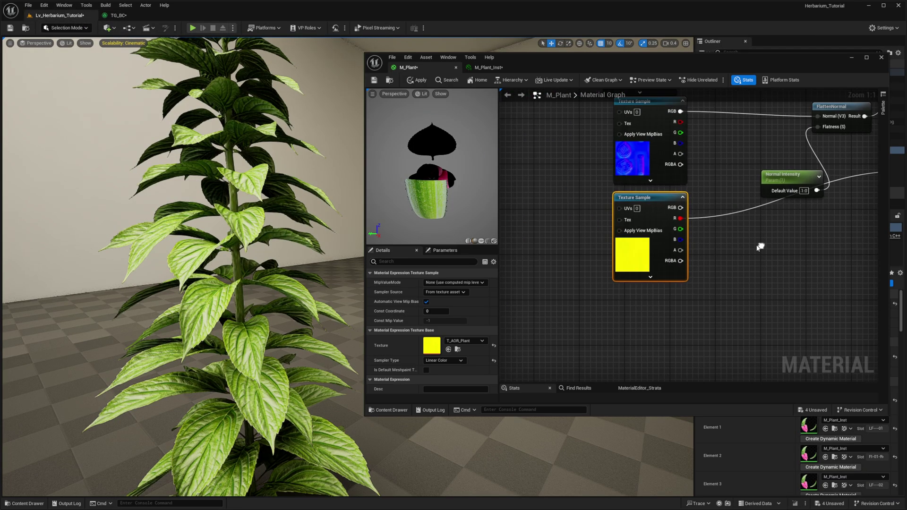
Connect T_AOR_Plant's green channel to M_Plant's Roughness and apply the material changes.
{"action": "right_click_drag", "start_coordinate": [644, 252], "coordinate": [564, 265]}
{"action": "left_click_drag", "start_coordinate": [584, 253], "coordinate": [815, 203]}
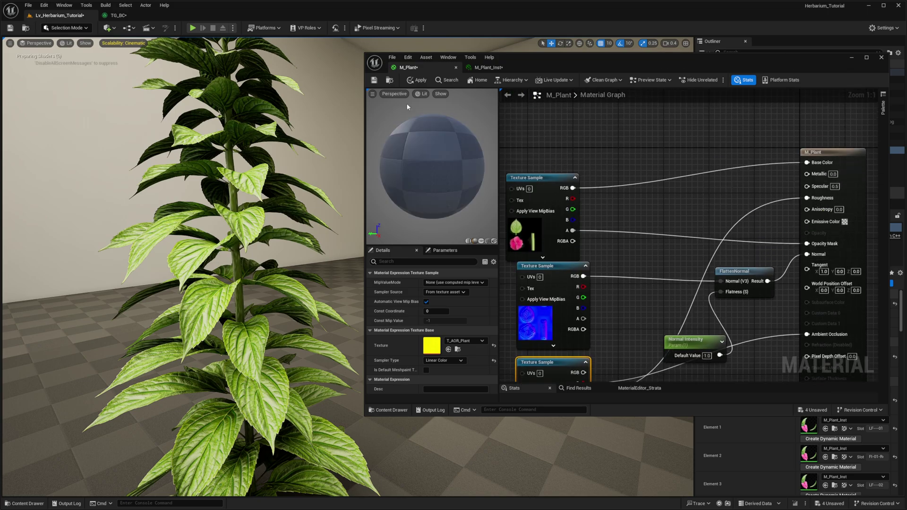
{"action": "left_click", "coordinate": [416, 80]}
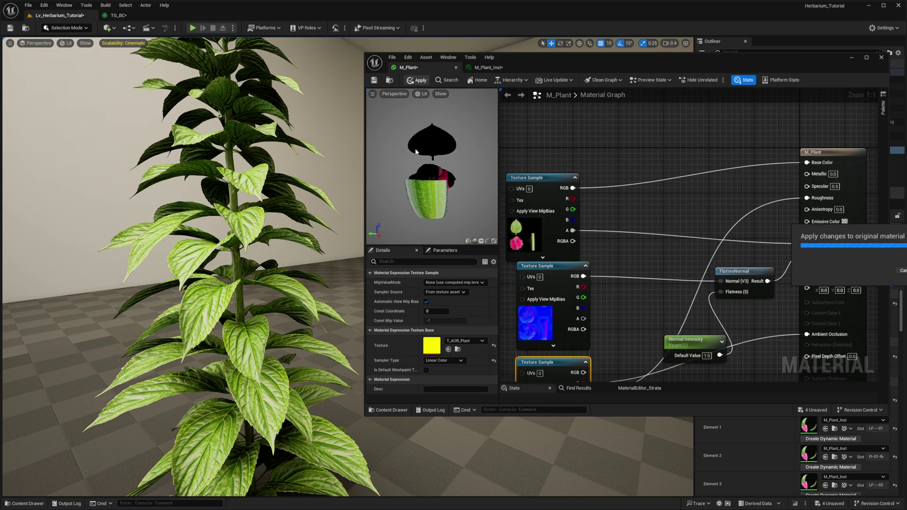
{"action": "right_click_drag", "start_coordinate": [277, 285], "coordinate": [262, 284]}
Set Normal Intensity to 5 in the M_Plant_Inst material instance.
{"action": "right_click_drag", "start_coordinate": [588, 259], "coordinate": [596, 152]}
{"action": "left_click", "coordinate": [487, 68]}
{"action": "mouse_move", "coordinate": [603, 137]}
{"action": "left_mouse_down"}
{"action": "mouse_move", "coordinate": [623, 137]}
{"action": "mouse_move", "coordinate": [607, 136]}
{"action": "left_mouse_up"}
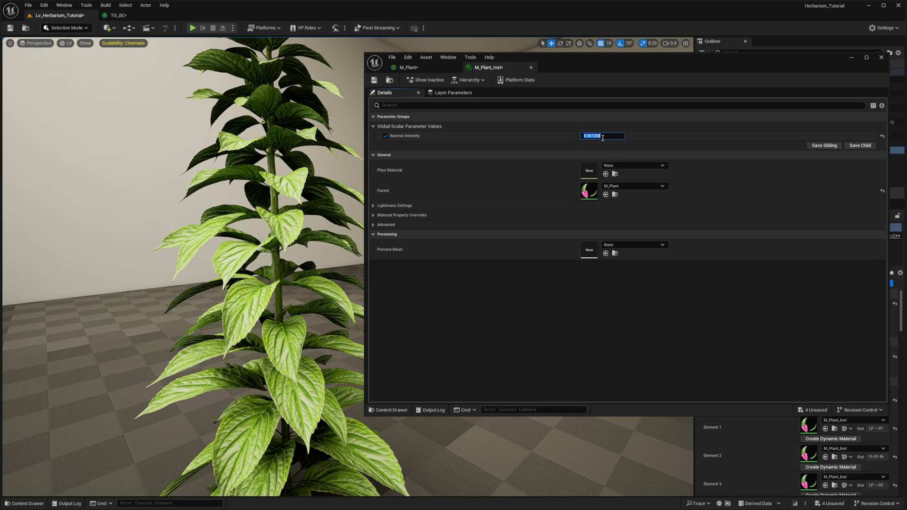
{"action": "right_click_drag", "start_coordinate": [308, 283], "coordinate": [296, 264]}
{"action": "scroll", "coordinate": [300, 257], "scroll_direction": "down", "scroll_amount": 3}
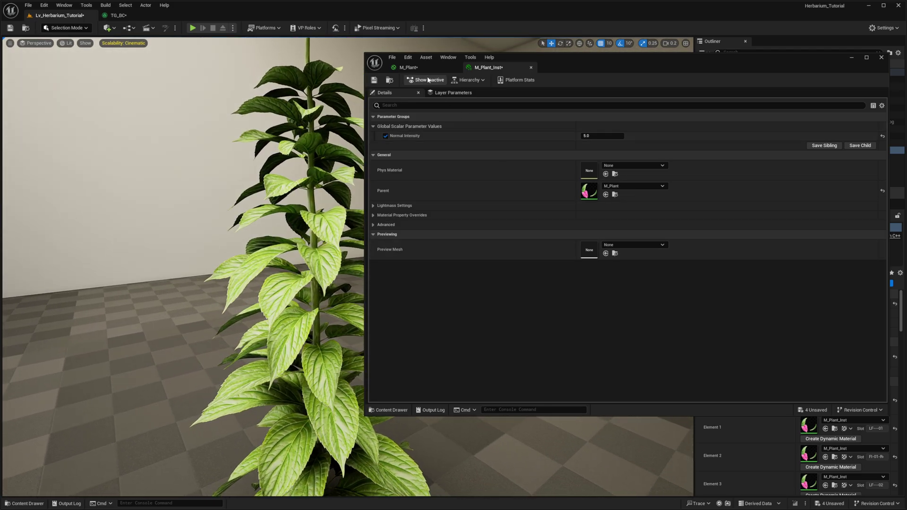
Move the normal map sample, FlattenNormal and Normal Intensity nodes in M_Plant's graph away from the other nodes as a group.
{"action": "left_click", "coordinate": [409, 68]}
{"action": "right_click_drag", "start_coordinate": [649, 216], "coordinate": [723, 229]}
{"action": "left_click_drag", "start_coordinate": [615, 312], "coordinate": [596, 318]}
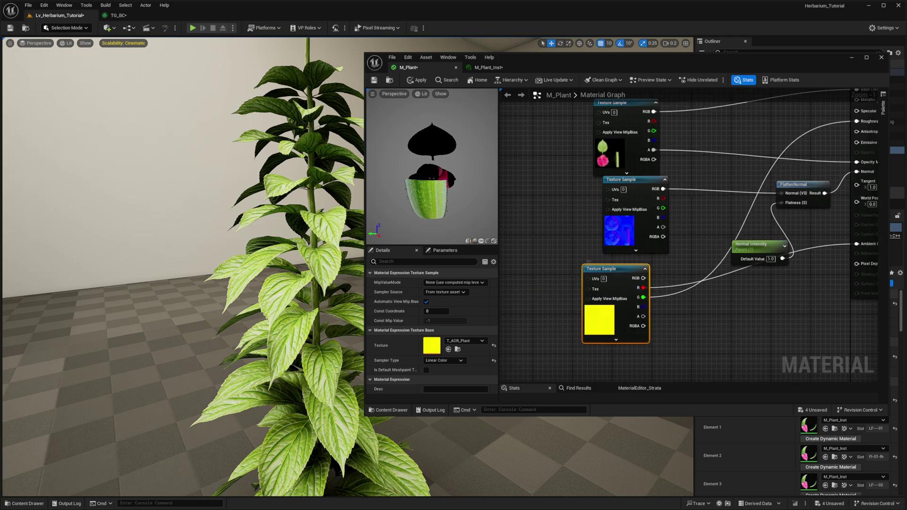
{"action": "right_click_drag", "start_coordinate": [613, 240], "coordinate": [613, 296]}
{"action": "left_click_drag", "start_coordinate": [628, 212], "coordinate": [619, 147]}
{"action": "left_click_drag", "start_coordinate": [619, 296], "coordinate": [540, 291]}
{"action": "right_click_drag", "start_coordinate": [806, 217], "coordinate": [798, 192]}
{"action": "left_click_drag", "start_coordinate": [796, 192], "coordinate": [562, 274]}
{"action": "scroll", "coordinate": [561, 268], "scroll_direction": "down", "scroll_amount": 2}
{"action": "right_click_drag", "start_coordinate": [554, 263], "coordinate": [598, 252]}
{"action": "mouse_move", "coordinate": [599, 252]}
{"action": "left_mouse_down"}
{"action": "mouse_move", "coordinate": [449, 238]}
{"action": "mouse_move", "coordinate": [609, 248]}
{"action": "left_mouse_up"}
Reposition the T_AOR_Plant sample directly below the base color sample.
{"action": "right_click_drag", "start_coordinate": [842, 274], "coordinate": [657, 266]}
{"action": "right_click_drag", "start_coordinate": [770, 266], "coordinate": [500, 264]}
{"action": "scroll", "coordinate": [611, 240], "scroll_direction": "up", "scroll_amount": 3}
{"action": "right_click_drag", "start_coordinate": [643, 240], "coordinate": [607, 193]}
{"action": "left_click", "coordinate": [611, 241]}
{"action": "left_click_drag", "start_coordinate": [568, 348], "coordinate": [570, 305]}
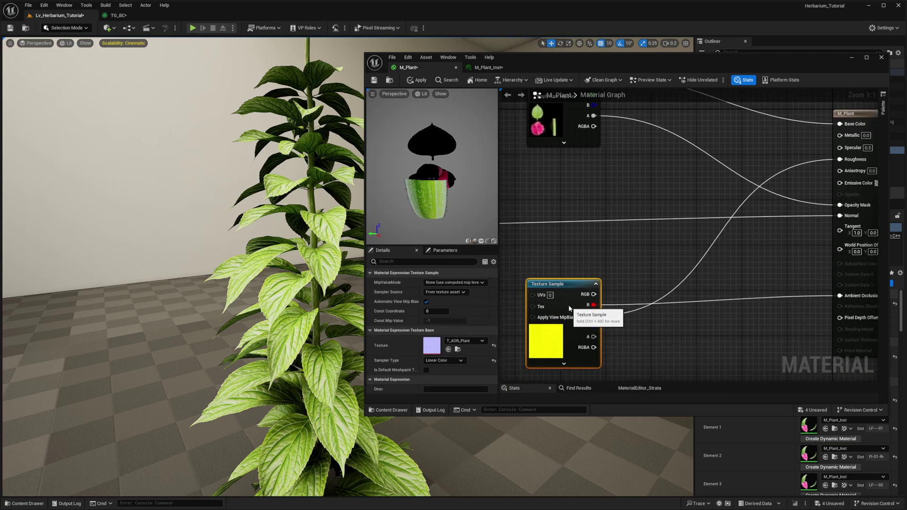
Multiply T_AOR_Plant's green channel by a new scalar parameter named Roughness_Intensity, placed below the Multiply node.
{"action": "left_click", "coordinate": [678, 261]}
{"action": "left_click_drag", "start_coordinate": [593, 316], "coordinate": [687, 278]}
{"action": "right_click", "coordinate": [688, 288]}
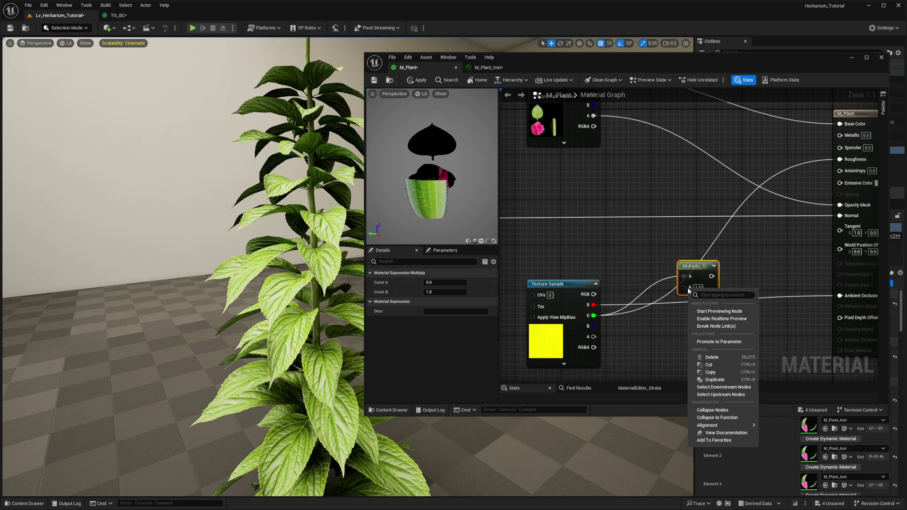
{"action": "left_click", "coordinate": [718, 342]}
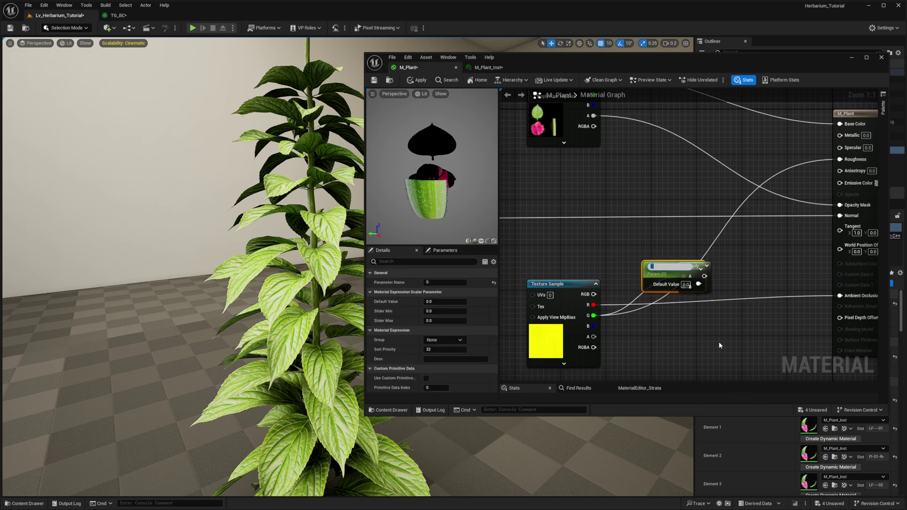
{"action": "type", "text": "Roughness_Intensity"}
{"action": "key", "text": "Return"}
{"action": "left_click_drag", "start_coordinate": [677, 291], "coordinate": [666, 373]}
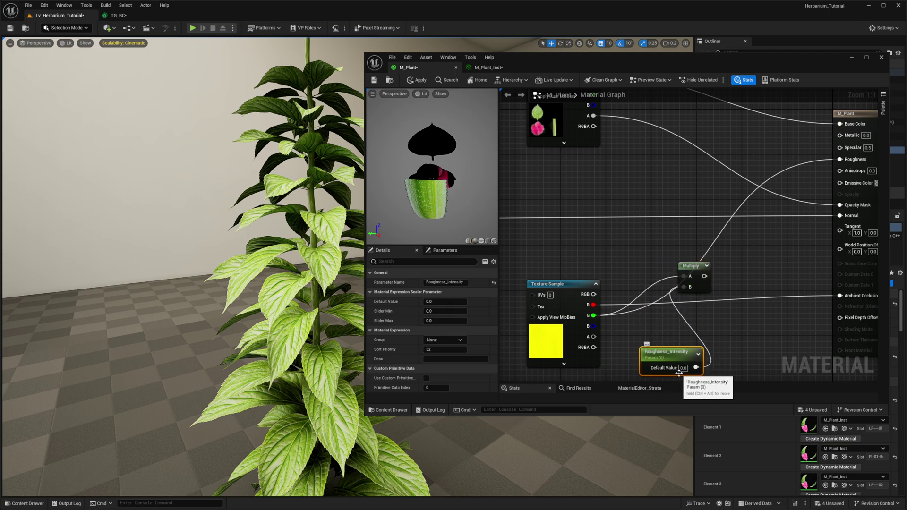
Set Roughness_Intensity's default value to 1 and connect the Multiply result to the material's Roughness.
{"action": "left_click", "coordinate": [683, 368]}
{"action": "type", "text": "1"}
{"action": "left_click", "coordinate": [750, 300]}
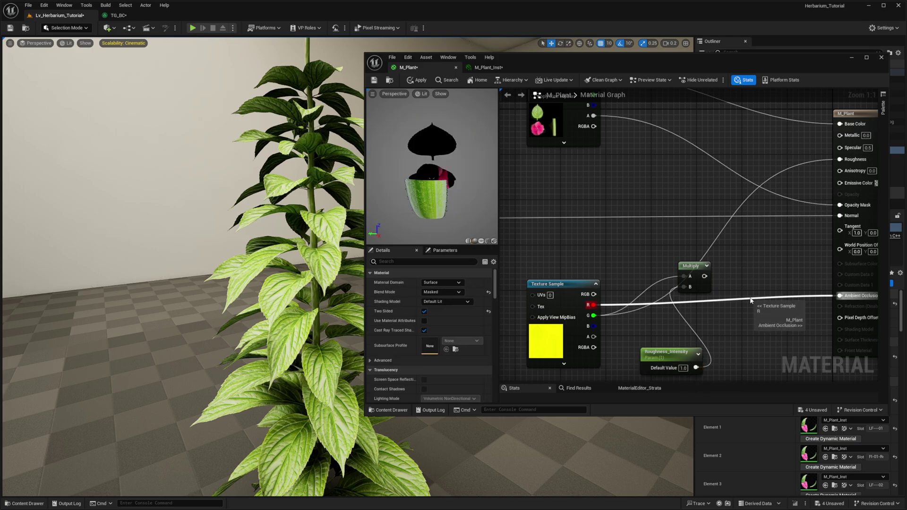
{"action": "left_click_drag", "start_coordinate": [704, 276], "coordinate": [841, 162]}
Add a constant of 0, connect it to M_Plant's Metallic input and move it clear of the material node.
{"action": "right_click_drag", "start_coordinate": [745, 181], "coordinate": [748, 212]}
{"action": "key", "text": "1"}
{"action": "left_click", "coordinate": [777, 175]}
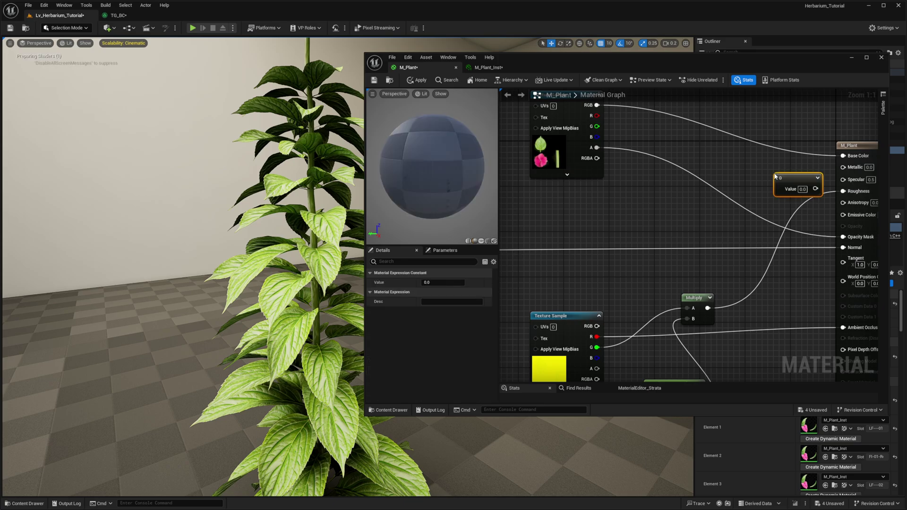
{"action": "left_click_drag", "start_coordinate": [816, 189], "coordinate": [780, 175]}
{"action": "right_click_drag", "start_coordinate": [754, 205], "coordinate": [740, 199]}
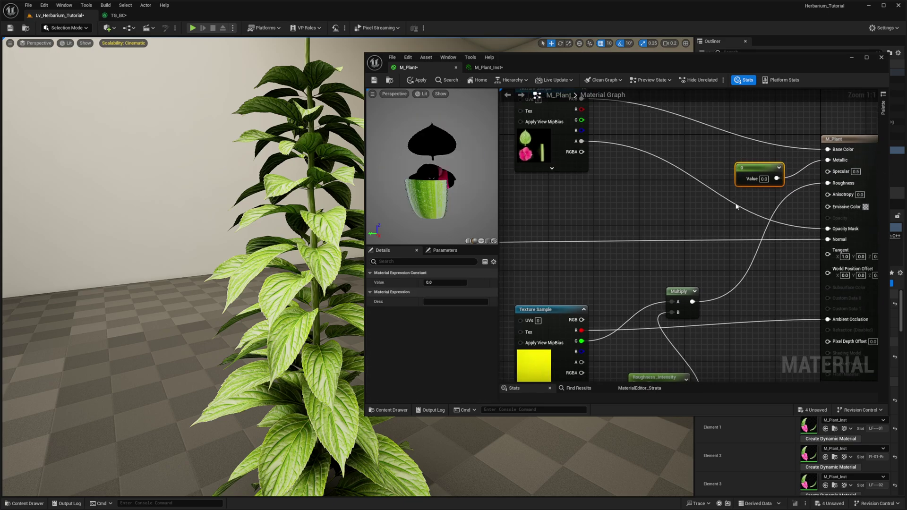
{"action": "left_click_drag", "start_coordinate": [753, 164], "coordinate": [731, 157]}
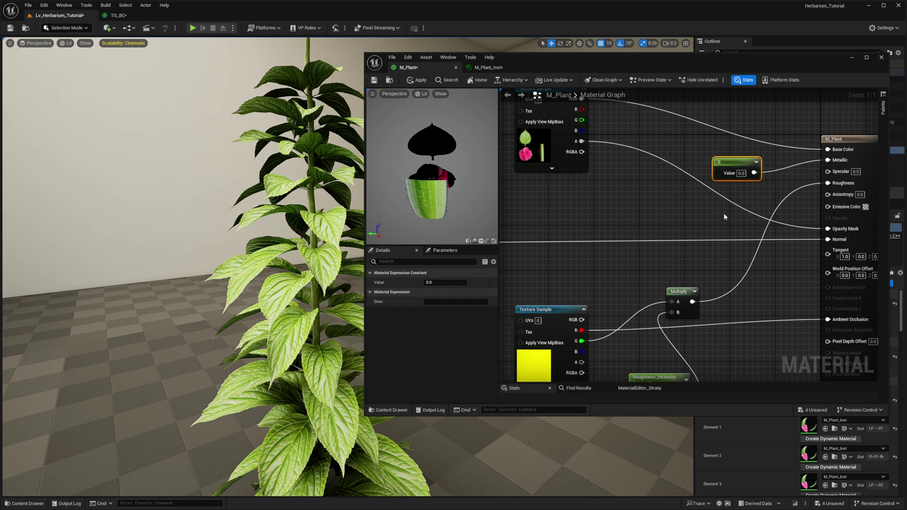
Duplicate the Metallic constant and convert the copy into a parameter named Specular_Intensity.
{"action": "key", "text": "ctrl+d"}
{"action": "right_click", "coordinate": [730, 198]}
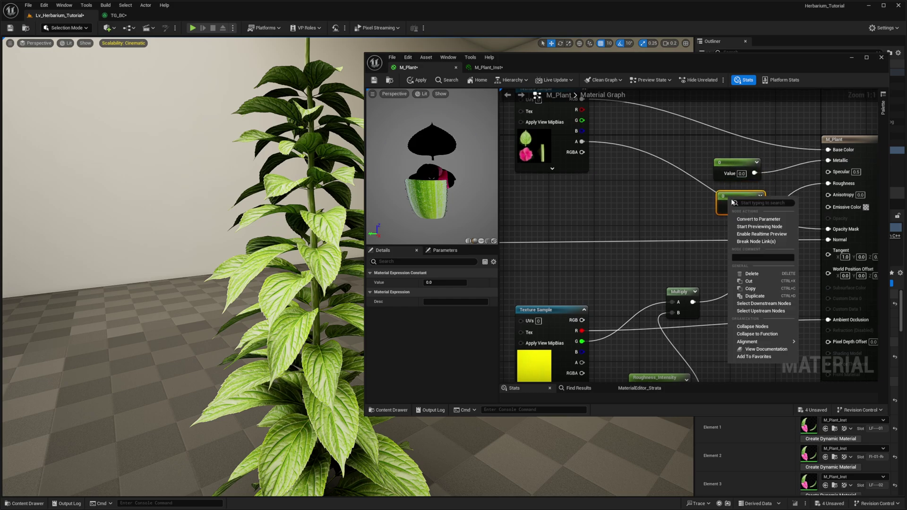
{"action": "left_click", "coordinate": [753, 220]}
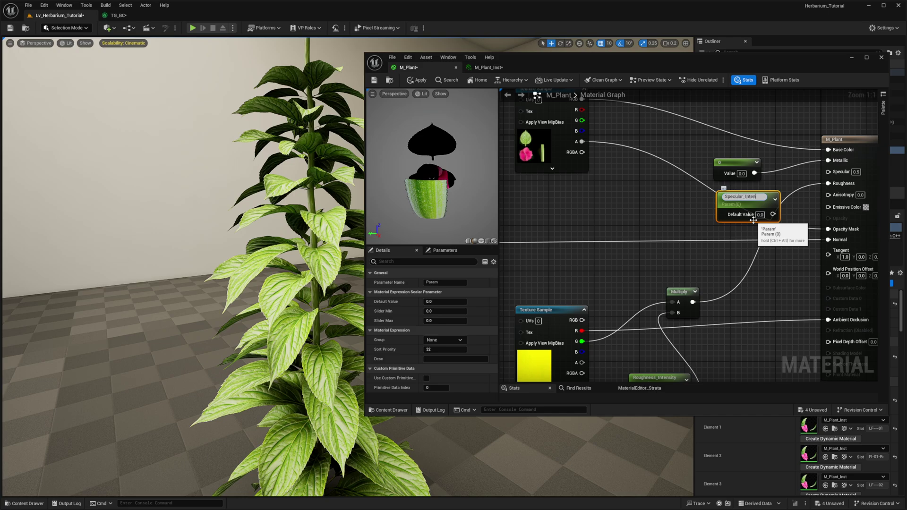
{"action": "key", "text": "Return"}
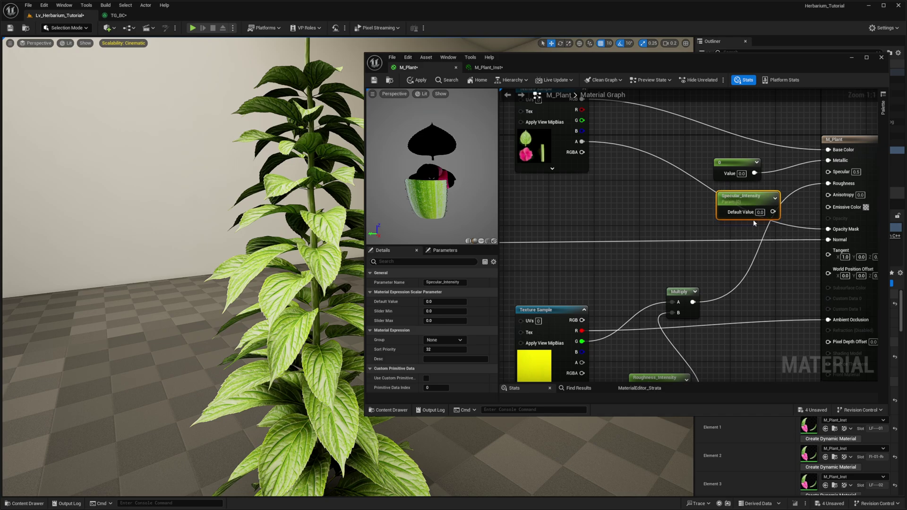
Set Specular_Intensity's default value to 0.5, connect it to M_Plant's Specular input and apply the material.
{"action": "type", "text": "0.5"}
{"action": "key", "text": "Return"}
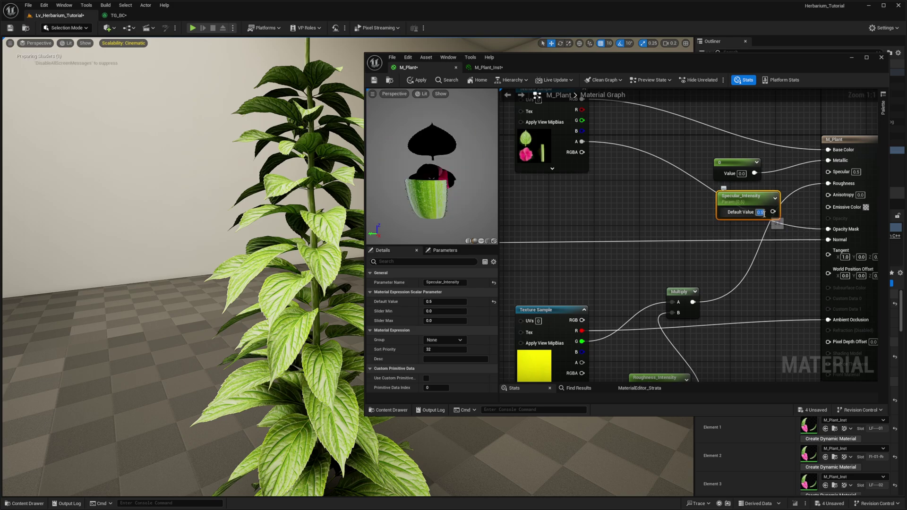
{"action": "left_click_drag", "start_coordinate": [773, 211], "coordinate": [828, 171]}
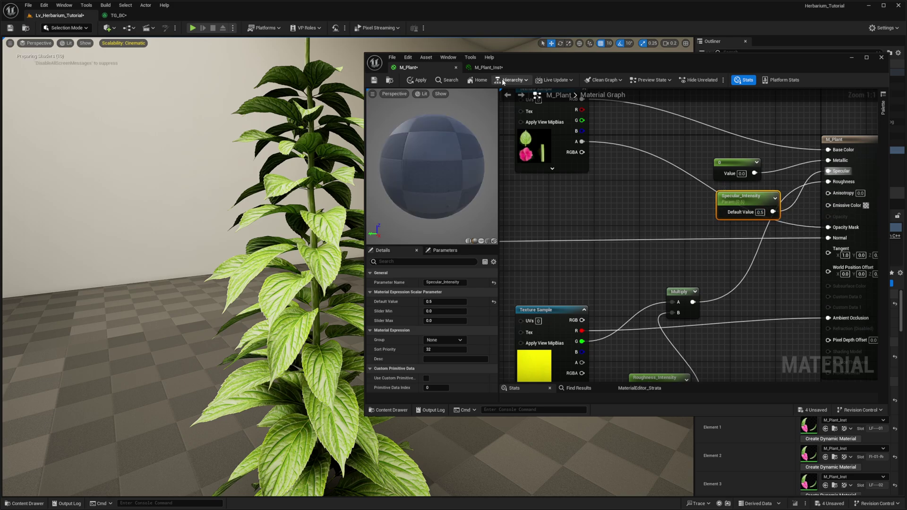
{"action": "left_click", "coordinate": [418, 80]}
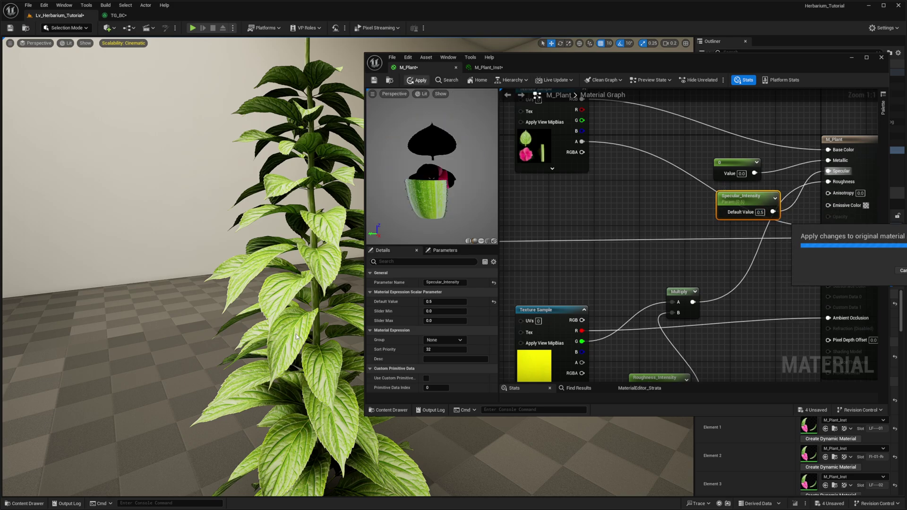
{"action": "right_click_drag", "start_coordinate": [316, 200], "coordinate": [340, 200]}
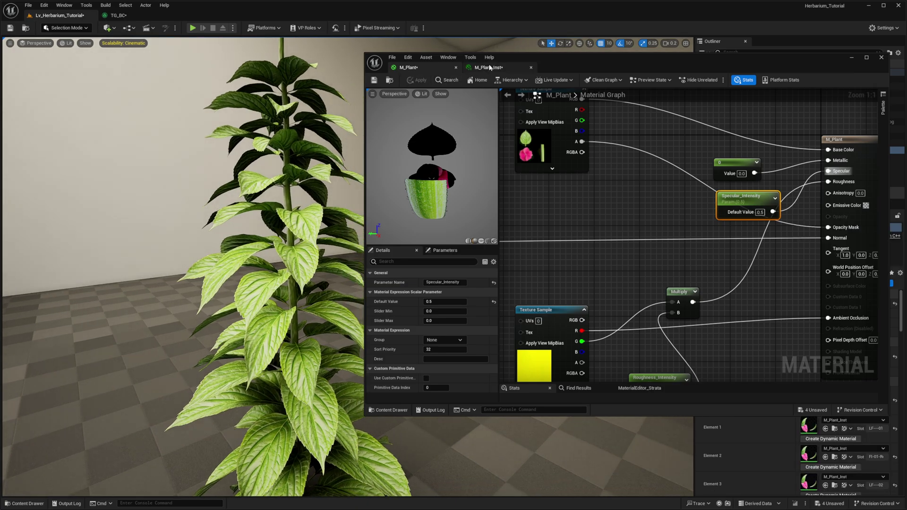
Enable the Roughness_Intensity and Specular_Intensity overrides in M_Plant_Inst.
{"action": "left_click", "coordinate": [490, 68]}
{"action": "left_click", "coordinate": [385, 146]}
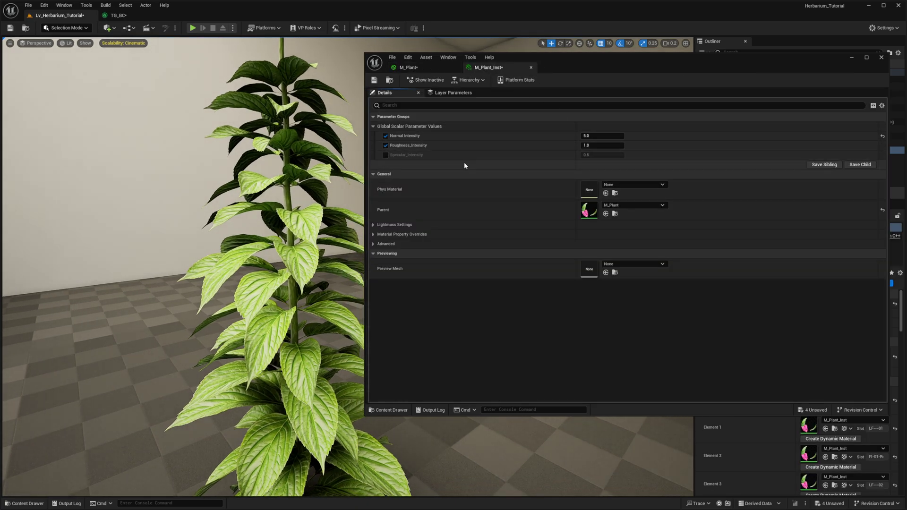
{"action": "scroll", "coordinate": [326, 182], "scroll_direction": "up", "scroll_amount": 3}
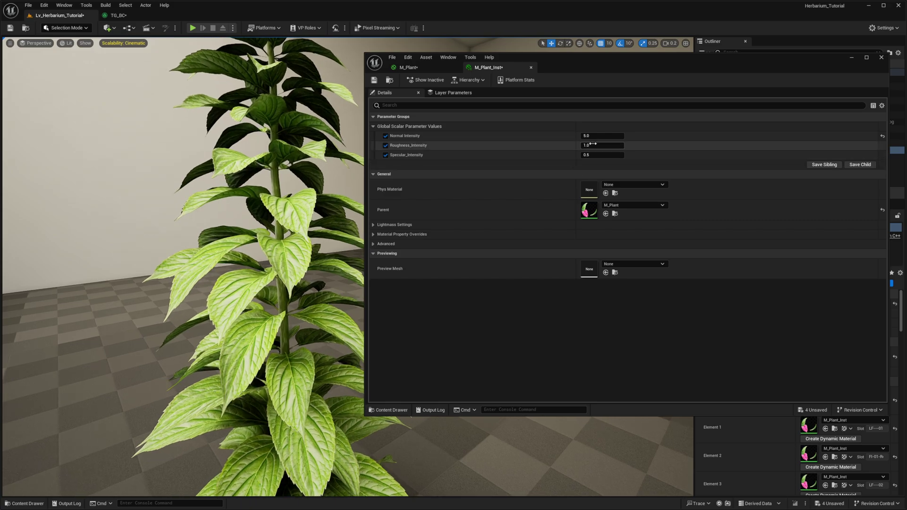
Test several Roughness_Intensity values on the plant's leaves and set the instance's value to 0.2.
{"action": "left_click_drag", "start_coordinate": [603, 146], "coordinate": [620, 146]}
{"action": "right_click_drag", "start_coordinate": [302, 203], "coordinate": [212, 204]}
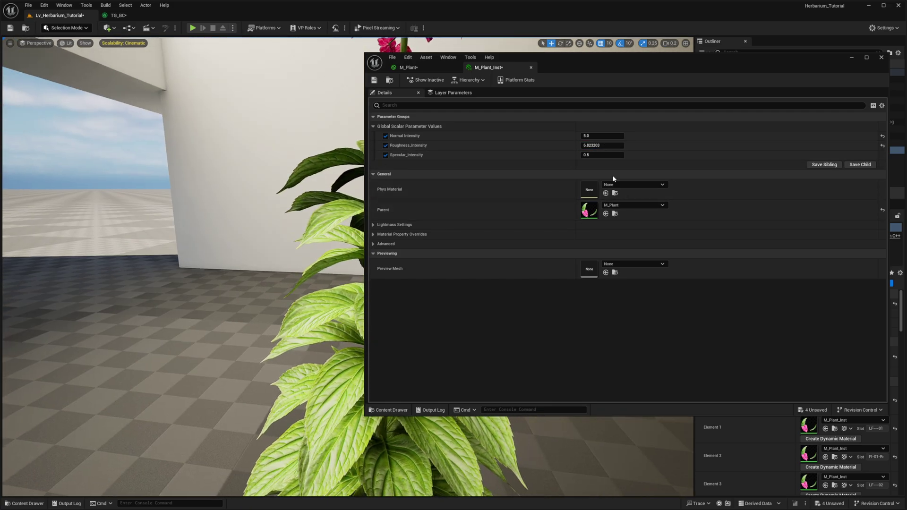
{"action": "mouse_move", "coordinate": [601, 146]}
{"action": "left_mouse_down"}
{"action": "mouse_move", "coordinate": [585, 145]}
{"action": "mouse_move", "coordinate": [599, 145]}
{"action": "left_mouse_up"}
{"action": "left_click", "coordinate": [599, 144]}
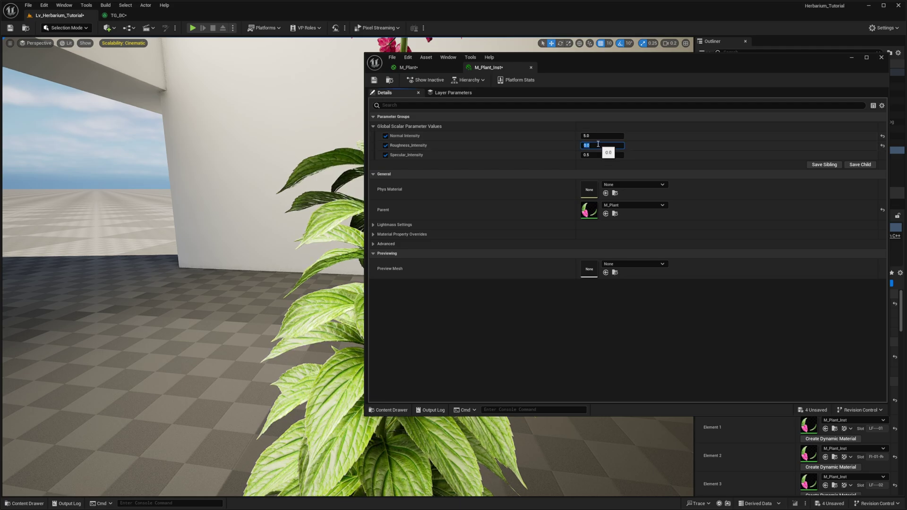
{"action": "right_click_drag", "start_coordinate": [211, 248], "coordinate": [264, 293]}
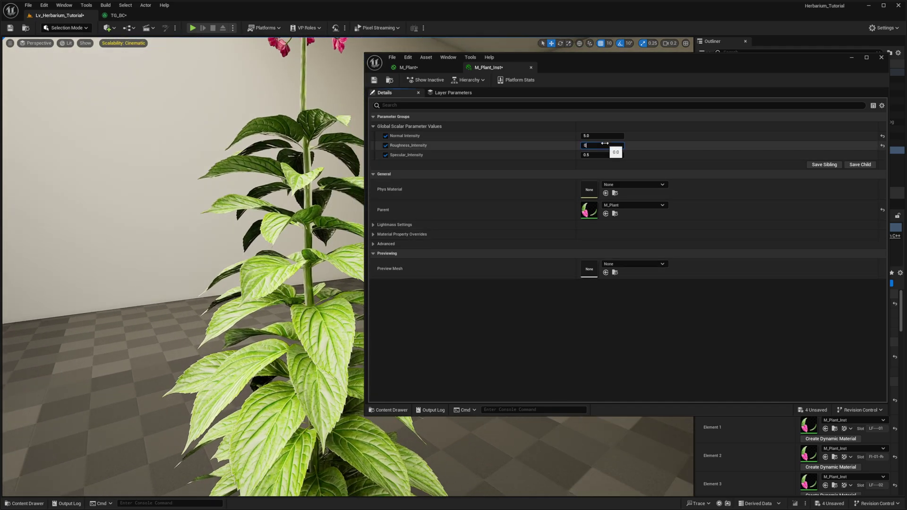
{"action": "right_click_drag", "start_coordinate": [265, 227], "coordinate": [238, 231]}
Try another Specular_Intensity on the instance and set it back to 0.5.
{"action": "mouse_move", "coordinate": [605, 155]}
{"action": "left_mouse_down"}
{"action": "mouse_move", "coordinate": [633, 155]}
{"action": "mouse_move", "coordinate": [574, 155]}
{"action": "mouse_move", "coordinate": [610, 155]}
{"action": "left_mouse_up"}
{"action": "type", "text": "0.5"}
{"action": "key", "text": "Return"}
Inspect the plant's leaves and pink flowers in the level to judge the material's surface shading.
{"action": "key", "text": "s"}
{"action": "right_click_drag", "start_coordinate": [283, 180], "coordinate": [335, 163]}
{"action": "key", "text": "e"}
{"action": "mouse_move", "coordinate": [186, 235]}
{"action": "right_mouse_down"}
{"action": "mouse_move", "coordinate": [199, 222]}
{"action": "mouse_move", "coordinate": [186, 235]}
{"action": "right_mouse_up"}
{"action": "key", "text": "w"}
{"action": "key", "text": "s"}
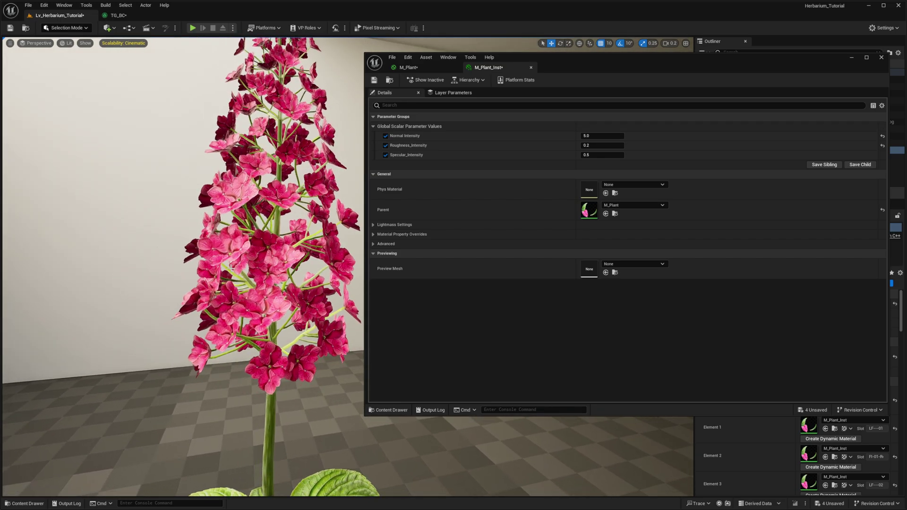
{"action": "right_click_drag", "start_coordinate": [228, 273], "coordinate": [303, 289]}
{"action": "right_click_drag", "start_coordinate": [277, 196], "coordinate": [289, 206]}
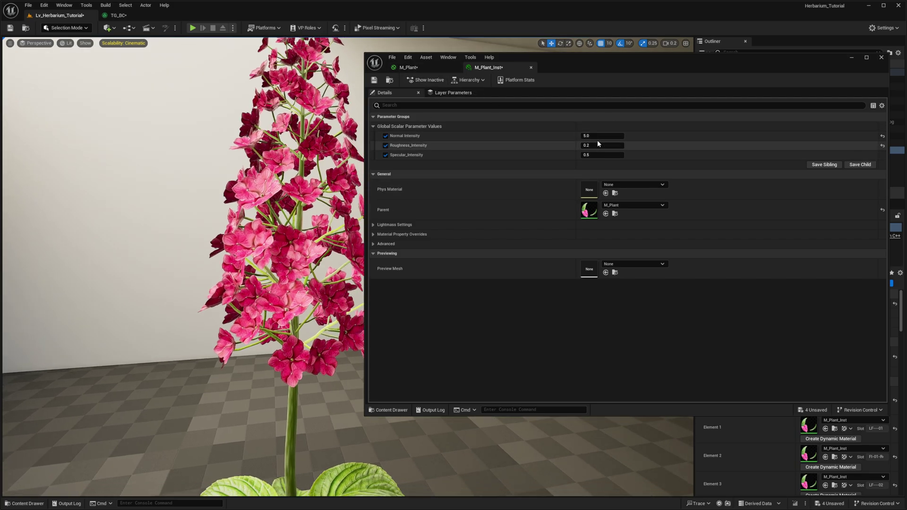
Try a much higher Normal Intensity on M_Plant_Inst and set it back to 5.
{"action": "mouse_move", "coordinate": [599, 137]}
{"action": "left_mouse_down"}
{"action": "mouse_move", "coordinate": [581, 136]}
{"action": "mouse_move", "coordinate": [594, 137]}
{"action": "left_mouse_up"}
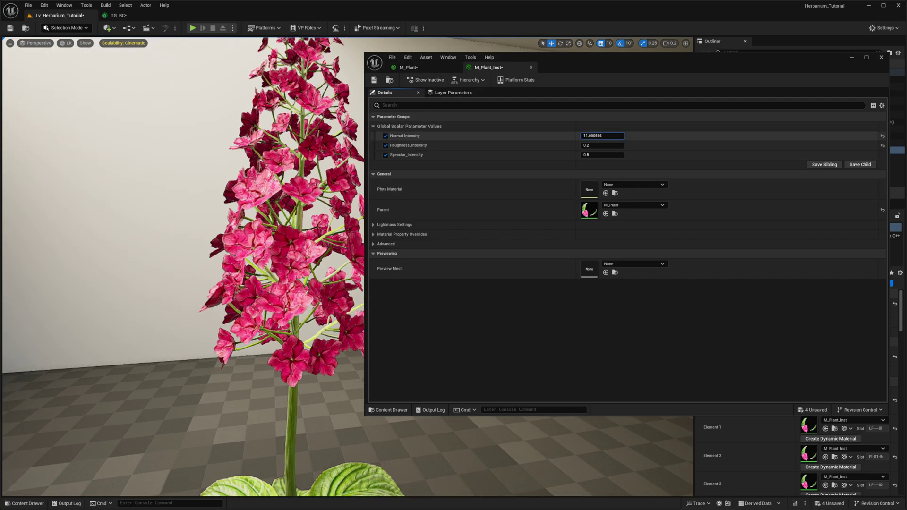
{"action": "left_click", "coordinate": [594, 138]}
{"action": "type", "text": "14.775183"}
{"action": "key", "text": "Return"}
{"action": "type", "text": "5"}
{"action": "key", "text": "Return"}
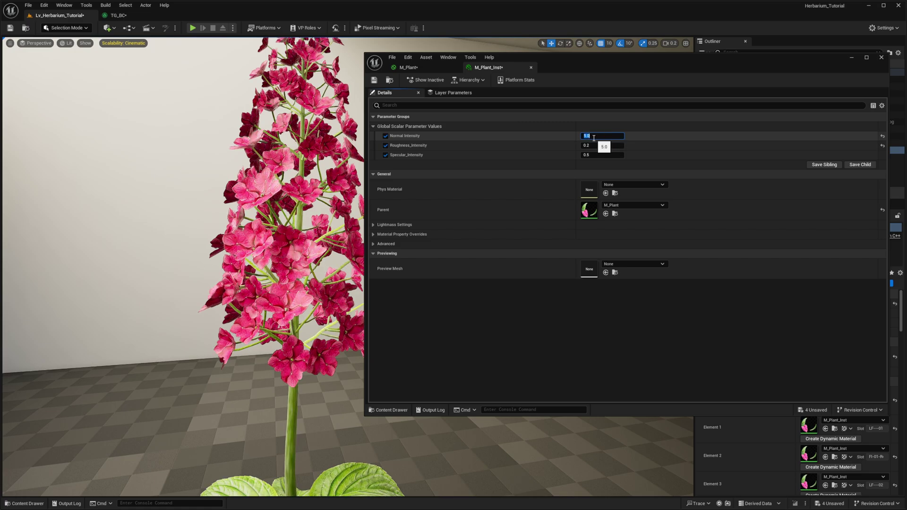
{"action": "left_click", "coordinate": [533, 319]}
Move the base color texture sample in M_Plant's graph farther from the material node to make room after it.
{"action": "left_click", "coordinate": [418, 70]}
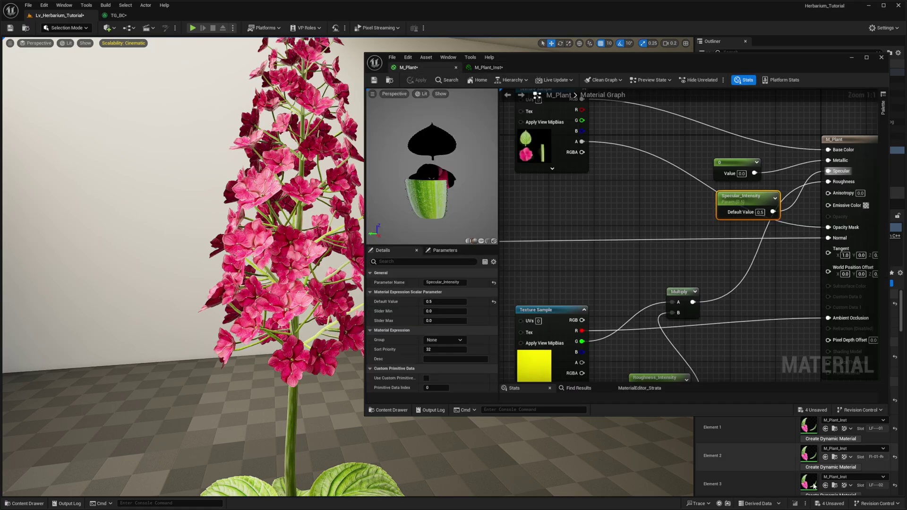
{"action": "right_click_drag", "start_coordinate": [331, 348], "coordinate": [347, 355]}
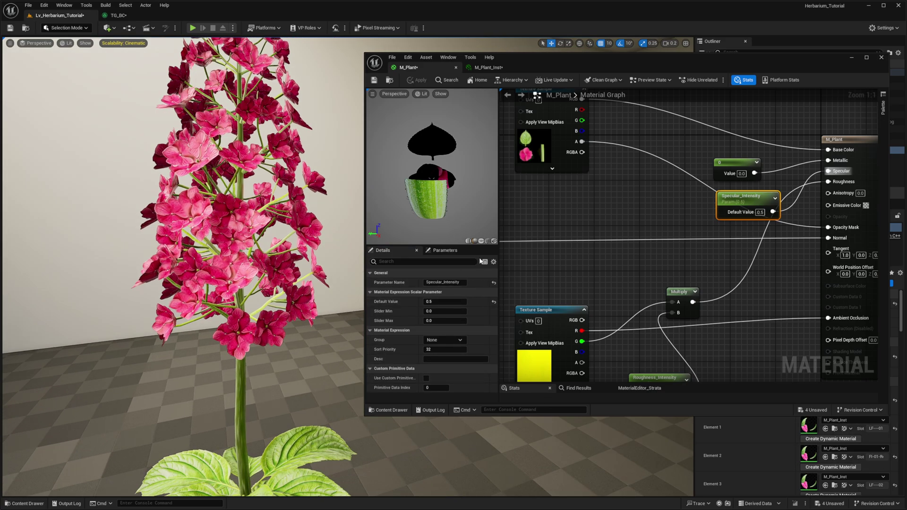
{"action": "right_click", "coordinate": [502, 249]}
{"action": "scroll", "coordinate": [525, 272], "scroll_direction": "down", "scroll_amount": 8}
{"action": "scroll", "coordinate": [691, 194], "scroll_direction": "down", "scroll_amount": 3}
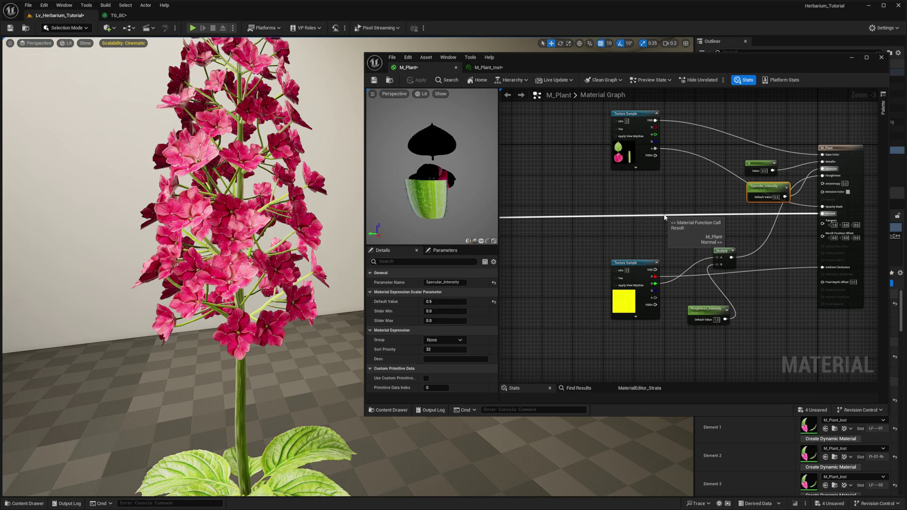
{"action": "right_click_drag", "start_coordinate": [663, 207], "coordinate": [657, 246]}
{"action": "left_click_drag", "start_coordinate": [619, 166], "coordinate": [539, 169]}
{"action": "left_click", "coordinate": [589, 147]}
{"action": "scroll", "coordinate": [600, 153], "scroll_direction": "up", "scroll_amount": 2}
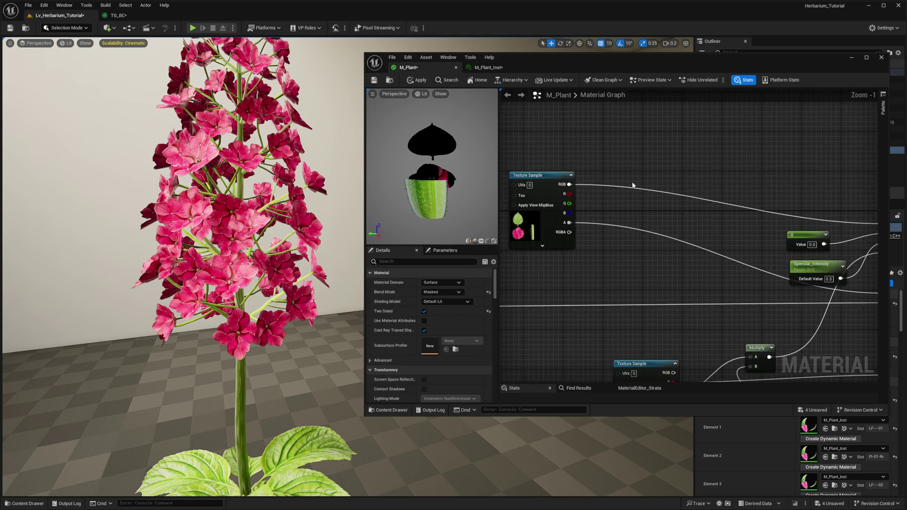
Add a Lerp node beside the base color texture sample and feed the texture's RGB into its A input.
{"action": "right_click", "coordinate": [646, 171]}
{"action": "type", "text": "llerp"}
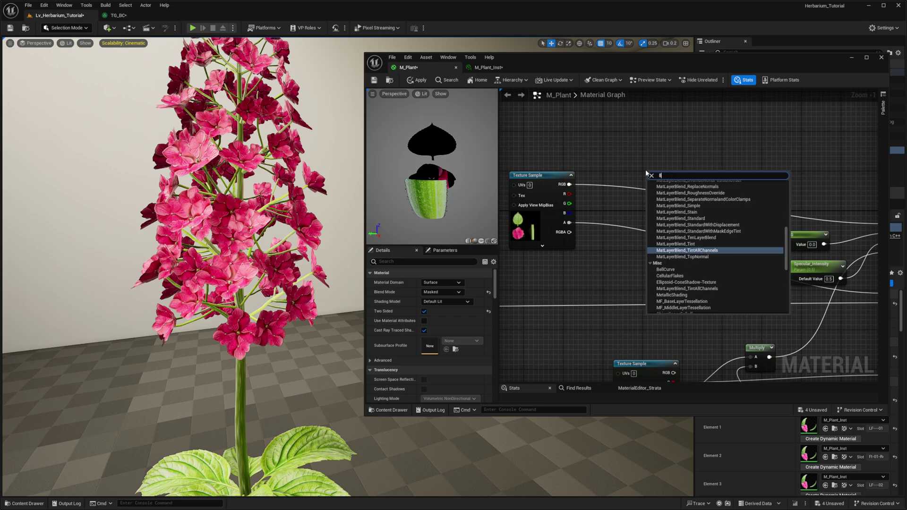
{"action": "key", "text": "ctrl+a"}
{"action": "type", "text": "leerp"}
{"action": "key", "text": "BackSpace"}
{"action": "key", "text": "BackSpace"}
{"action": "type", "text": "r"}
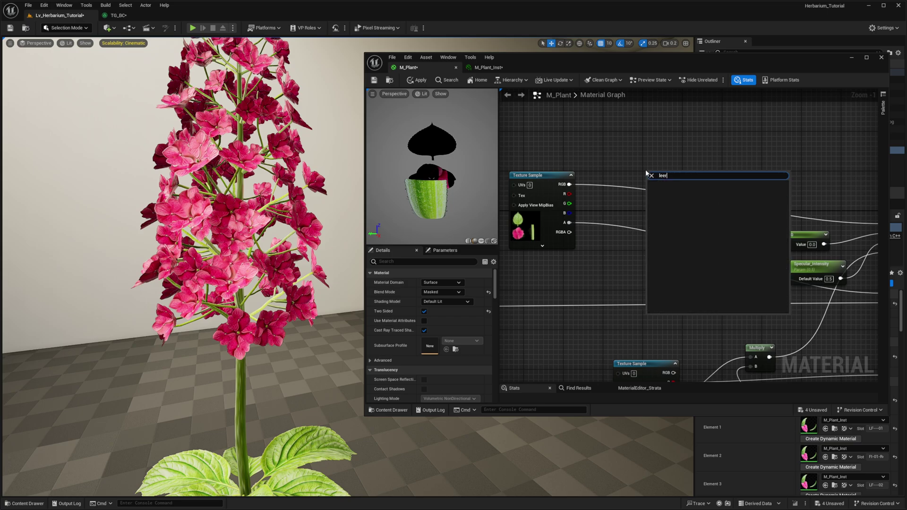
{"action": "key", "text": "BackSpace"}
{"action": "type", "text": "rp"}
{"action": "key", "text": "Return"}
{"action": "left_click", "coordinate": [646, 171]}
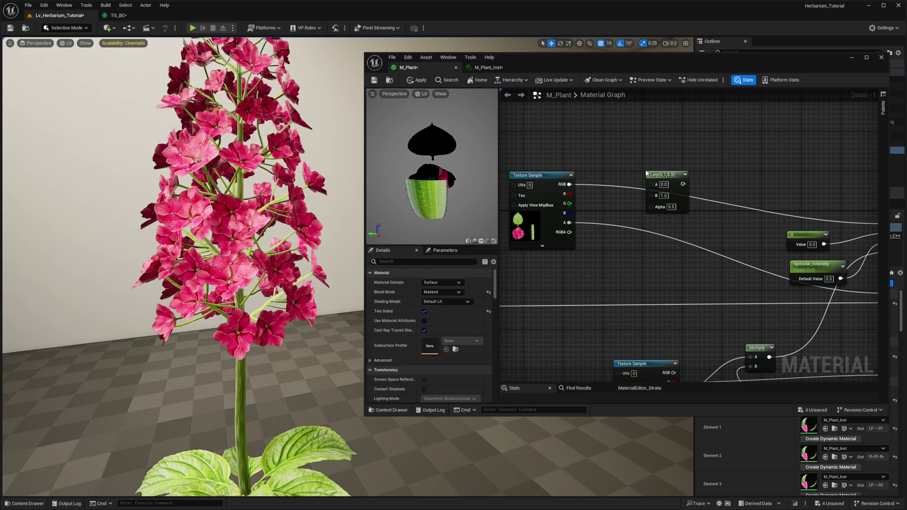
{"action": "left_click_drag", "start_coordinate": [569, 184], "coordinate": [652, 184]}
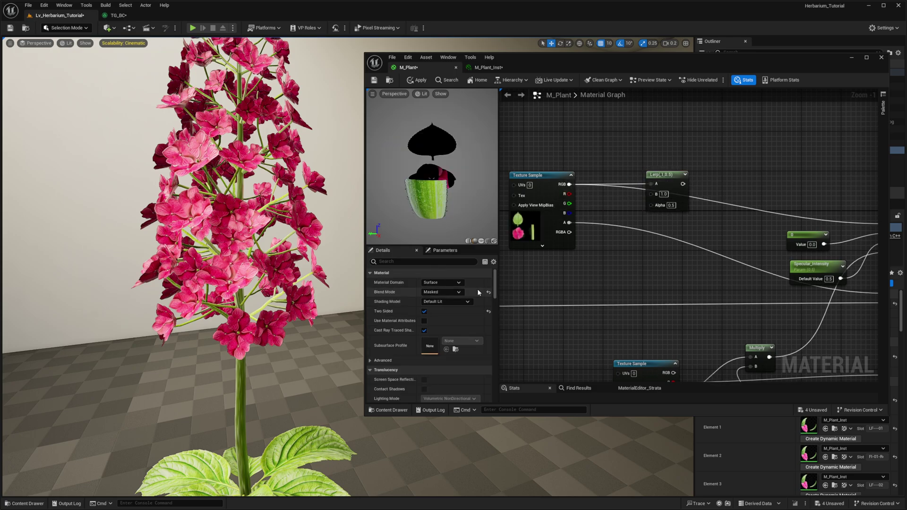
Add a vector parameter named Tint_Color below the base color texture and connect it to the Lerp's B input.
{"action": "left_click", "coordinate": [524, 265]}
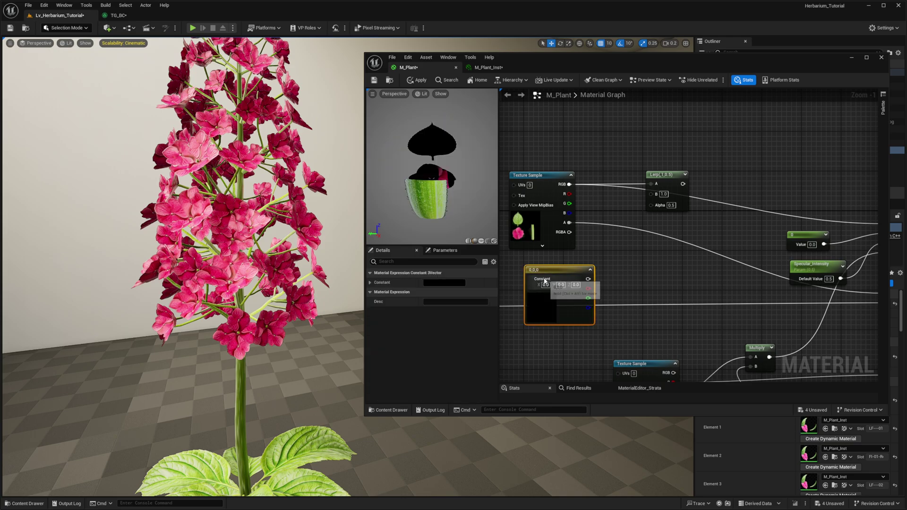
{"action": "right_click", "coordinate": [545, 281]}
{"action": "left_click", "coordinate": [576, 296]}
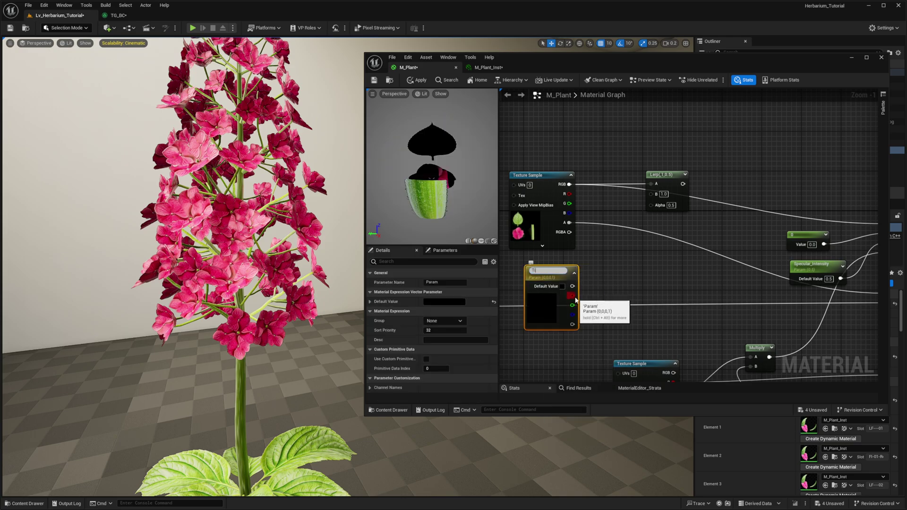
{"action": "type", "text": "Tint_Color"}
{"action": "key", "text": "Return"}
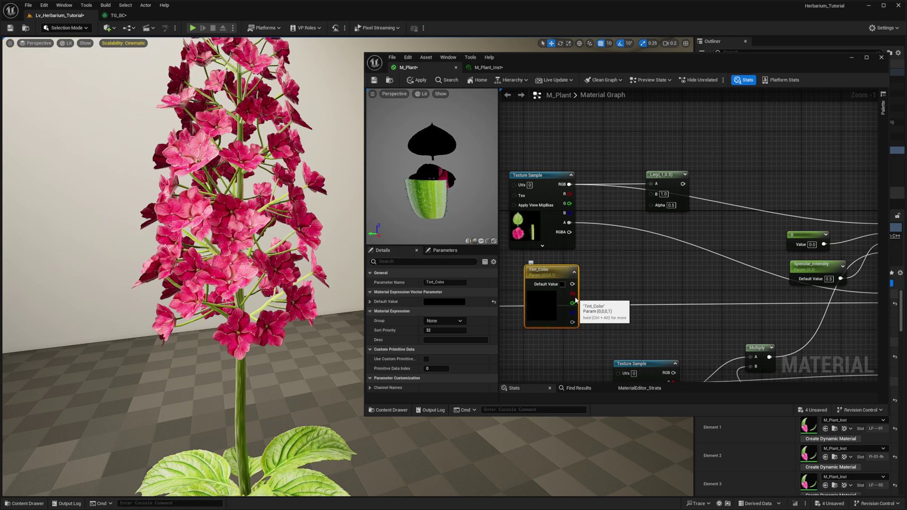
{"action": "left_click_drag", "start_coordinate": [572, 284], "coordinate": [656, 194]}
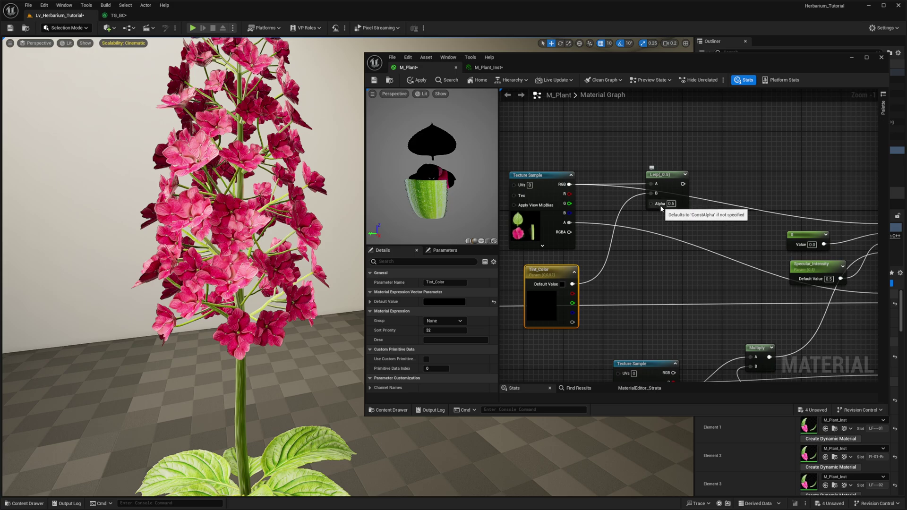
Add a scalar parameter named Tint_Intensity, connect it to the Lerp's Alpha input and apply the material.
{"action": "right_click_drag", "start_coordinate": [637, 232], "coordinate": [643, 231]}
{"action": "right_click", "coordinate": [622, 257]}
{"action": "left_click", "coordinate": [704, 253]}
{"action": "key", "text": "s"}
{"action": "left_click", "coordinate": [632, 251]}
{"action": "type", "text": "Tint_In"}
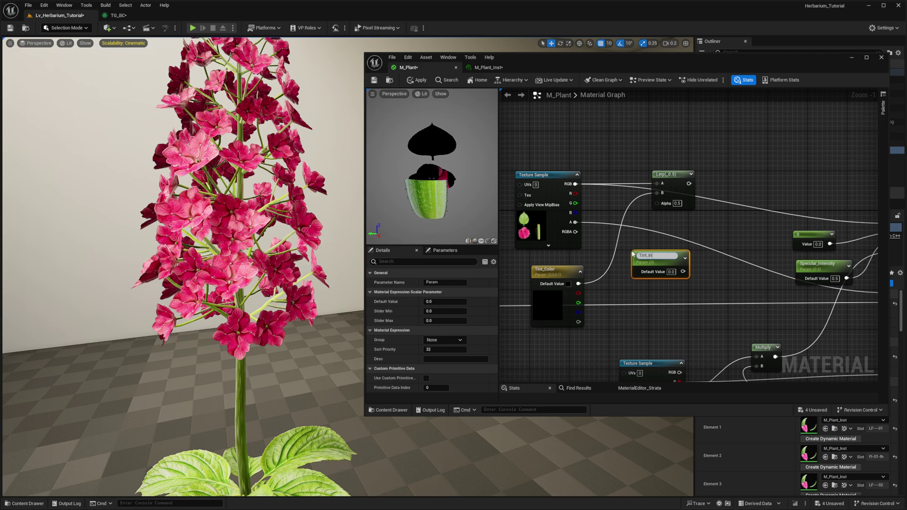
{"action": "type", "text": "tensity"}
{"action": "key", "text": "Return"}
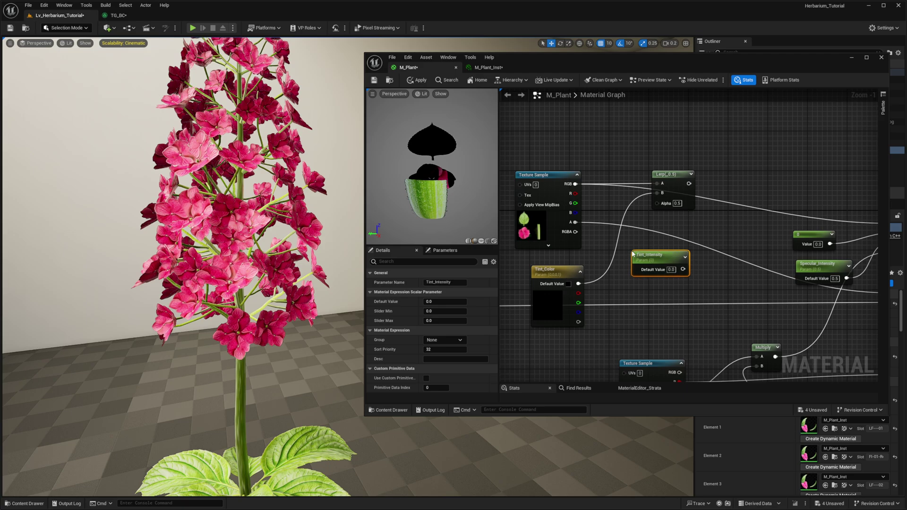
{"action": "left_click_drag", "start_coordinate": [683, 270], "coordinate": [663, 204]}
{"action": "left_click", "coordinate": [417, 80]}
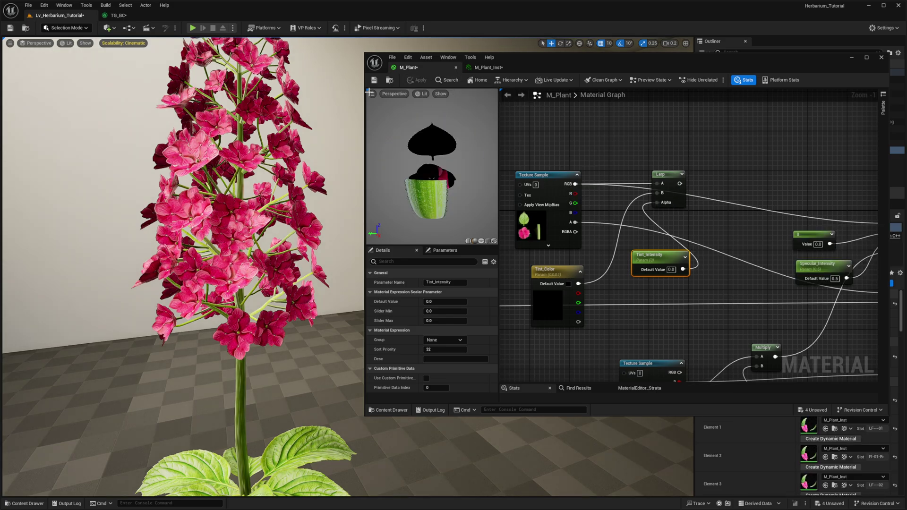
Connect the Lerp's output to M_Plant's Base Color and apply the material changes.
{"action": "left_click", "coordinate": [488, 68]}
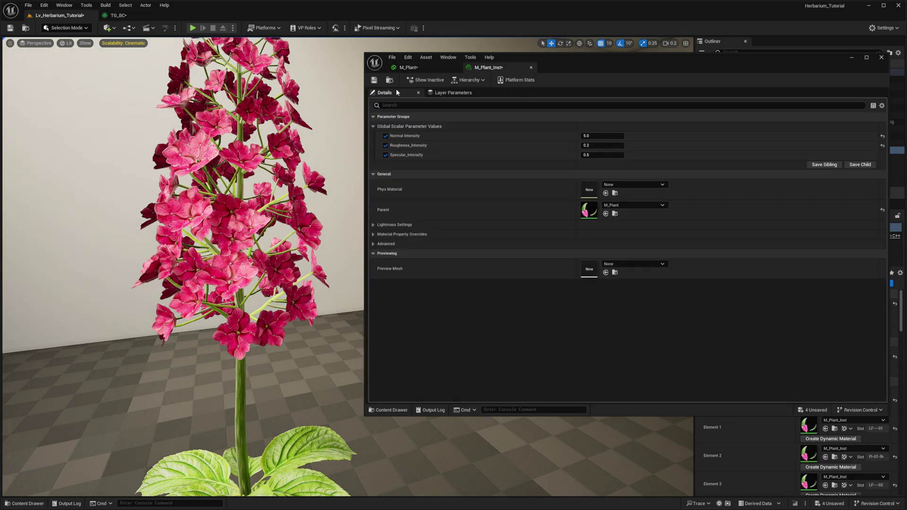
{"action": "left_click", "coordinate": [371, 117]}
{"action": "left_click", "coordinate": [372, 117]}
{"action": "left_click", "coordinate": [404, 69]}
{"action": "left_click_drag", "start_coordinate": [583, 166], "coordinate": [799, 207]}
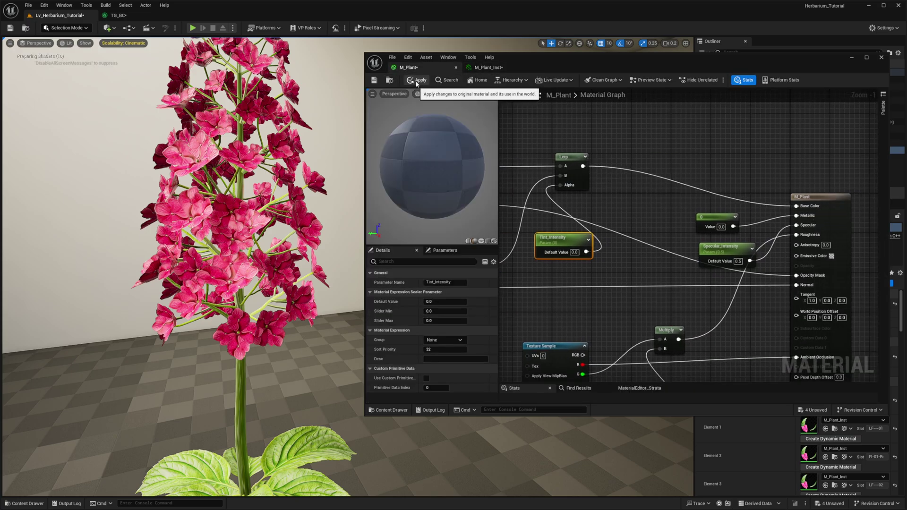
{"action": "left_click", "coordinate": [415, 80]}
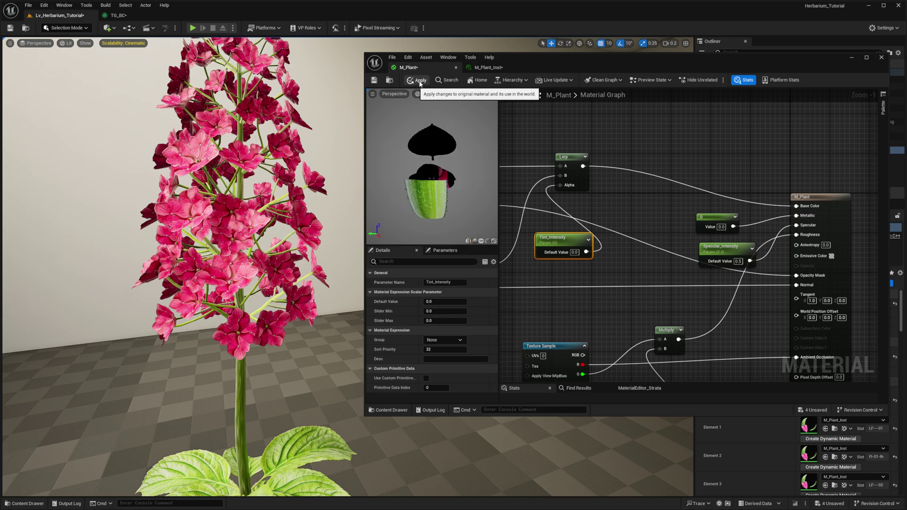
Enable Tint_Intensity on M_Plant_Inst and raise it to about 0.46.
{"action": "left_click", "coordinate": [484, 68]}
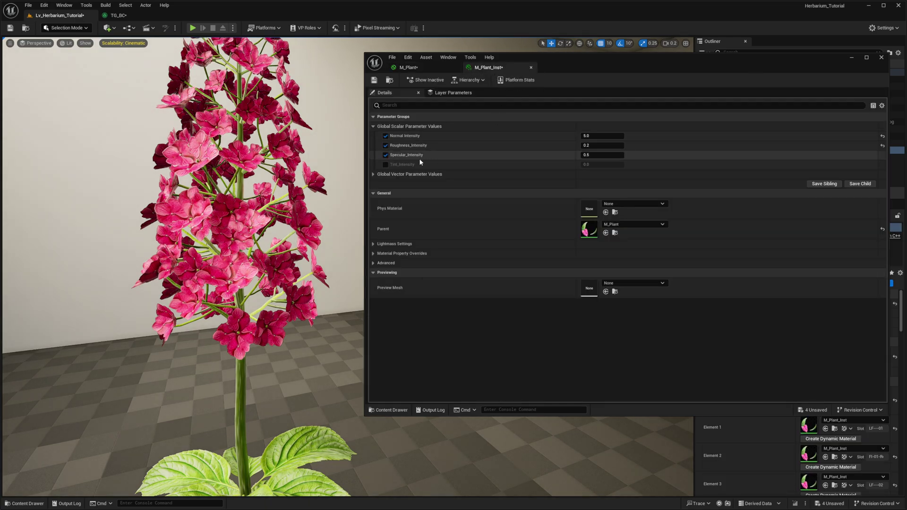
{"action": "left_click", "coordinate": [385, 165]}
{"action": "left_click_drag", "start_coordinate": [587, 165], "coordinate": [602, 165]}
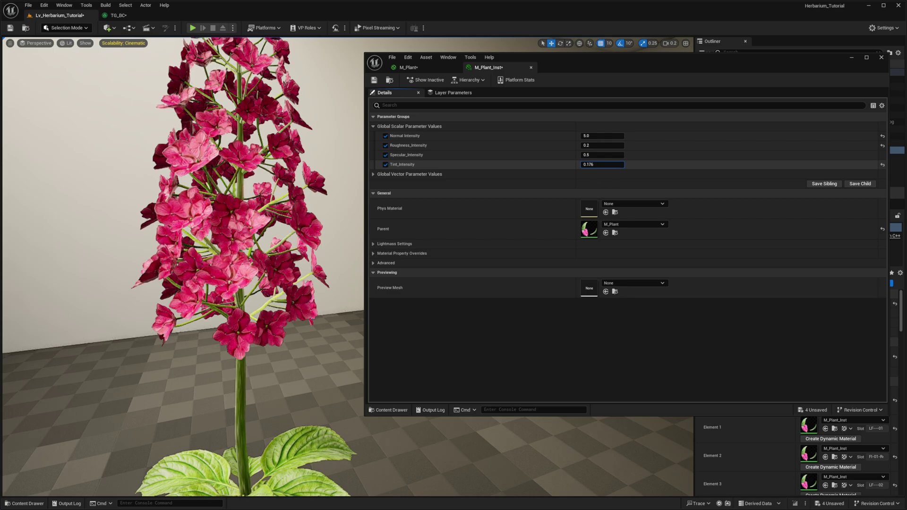
Check the Tint_Color node in M_Plant, then enable Tint_Color on M_Plant_Inst and set it to light blue, hex sRGB 90AFFFFF.
{"action": "left_click", "coordinate": [407, 68]}
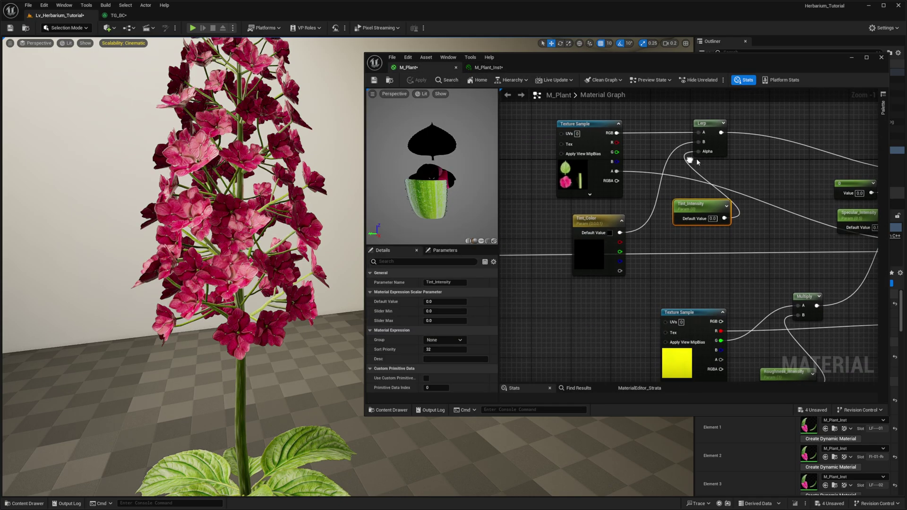
{"action": "left_click_drag", "start_coordinate": [595, 249], "coordinate": [578, 239]}
{"action": "right_click_drag", "start_coordinate": [649, 259], "coordinate": [650, 230]}
{"action": "left_click", "coordinate": [602, 248]}
{"action": "left_click", "coordinate": [493, 68]}
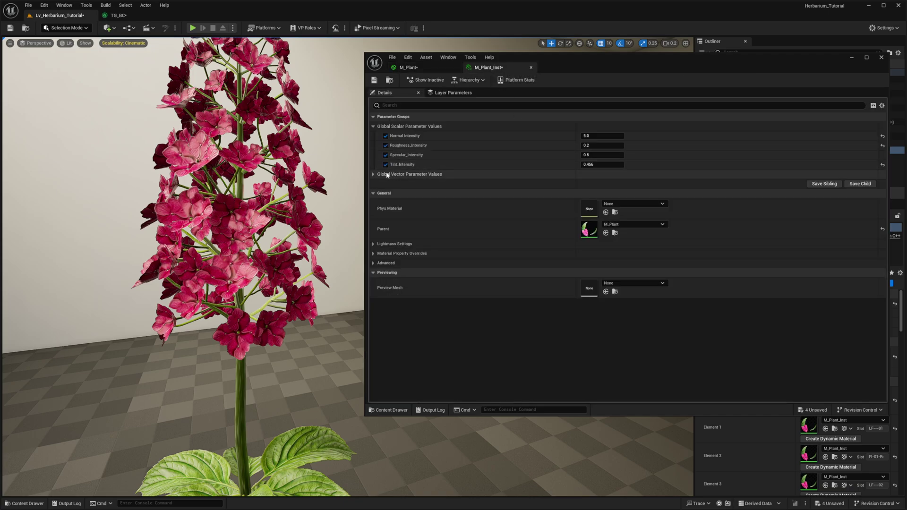
{"action": "left_click", "coordinate": [373, 175]}
{"action": "left_click", "coordinate": [385, 183]}
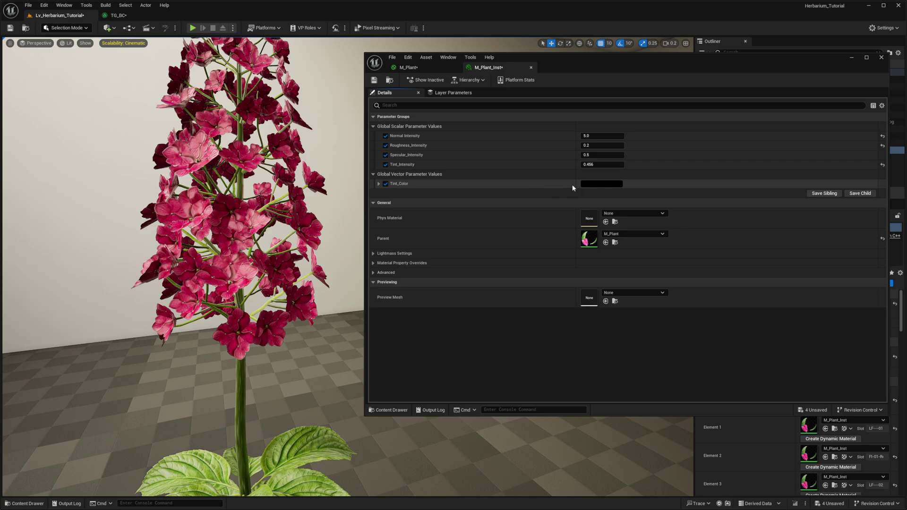
{"action": "left_click", "coordinate": [594, 184]}
{"action": "left_click_drag", "start_coordinate": [618, 241], "coordinate": [620, 227]}
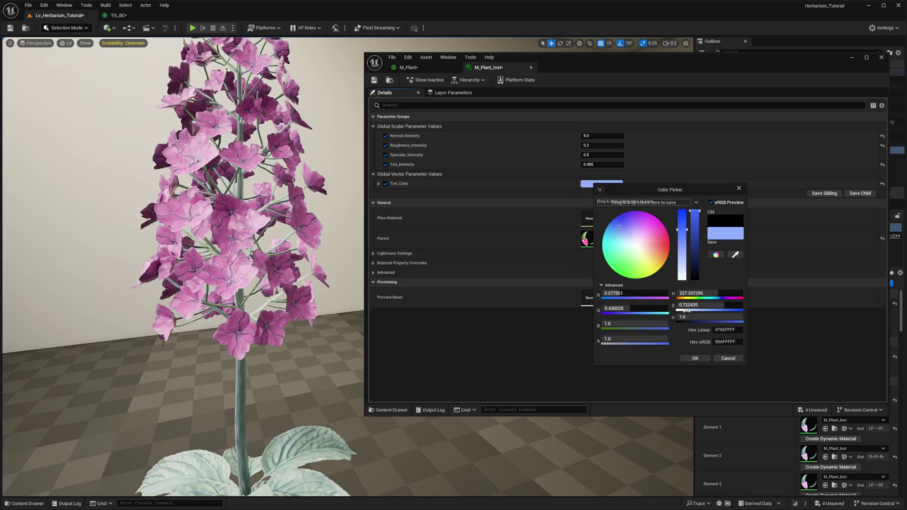
{"action": "left_click", "coordinate": [695, 358]}
Try Tint_Intensity at about 0.3 and move the editor window aside to see the tinted flowers and leaves.
{"action": "mouse_move", "coordinate": [593, 165]}
{"action": "left_mouse_down"}
{"action": "mouse_move", "coordinate": [615, 165]}
{"action": "mouse_move", "coordinate": [590, 165]}
{"action": "left_mouse_up"}
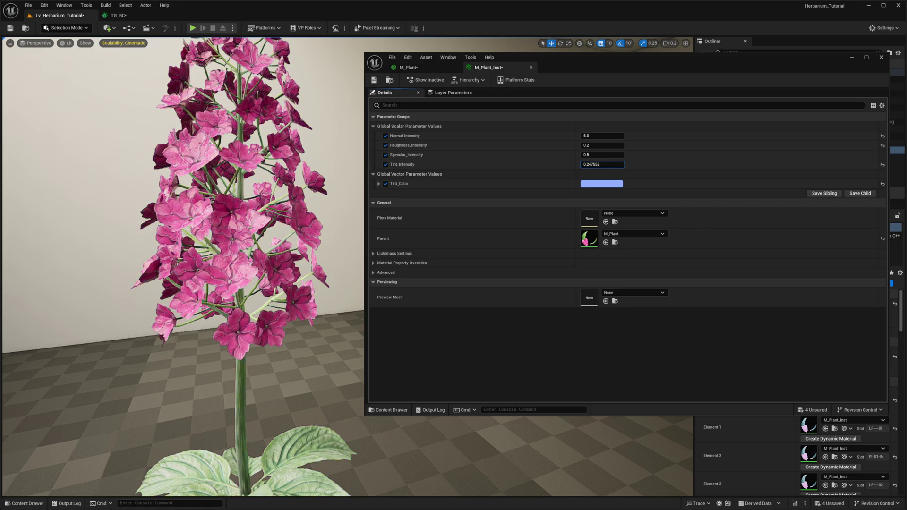
{"action": "right_click_drag", "start_coordinate": [241, 249], "coordinate": [198, 248]}
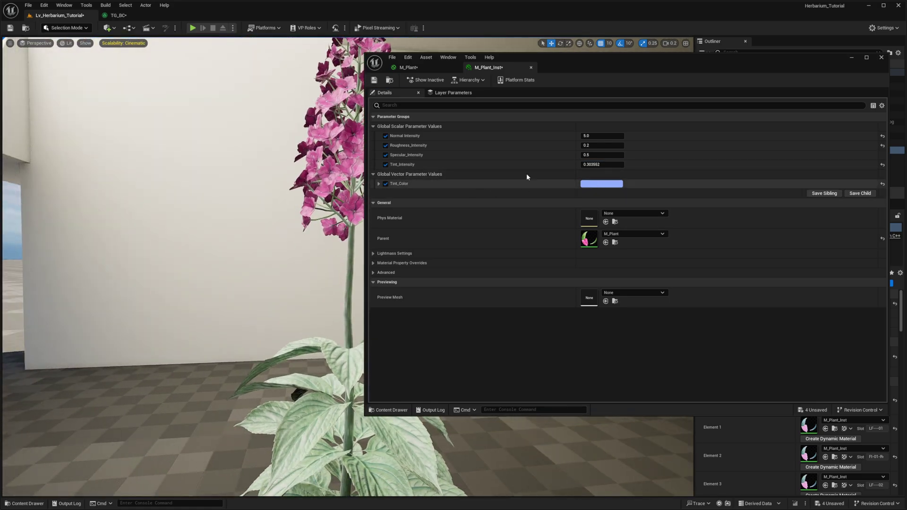
{"action": "left_click_drag", "start_coordinate": [704, 62], "coordinate": [584, 67]}
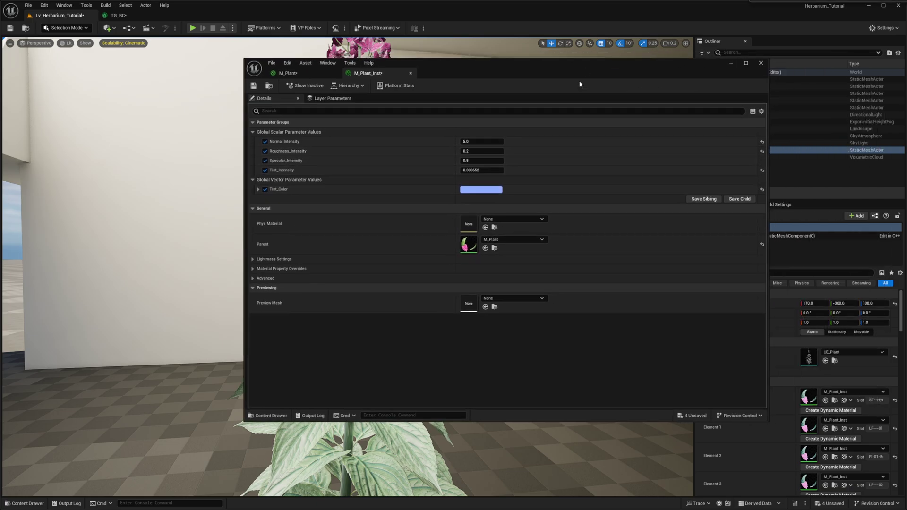
{"action": "left_click_drag", "start_coordinate": [510, 70], "coordinate": [687, 56]}
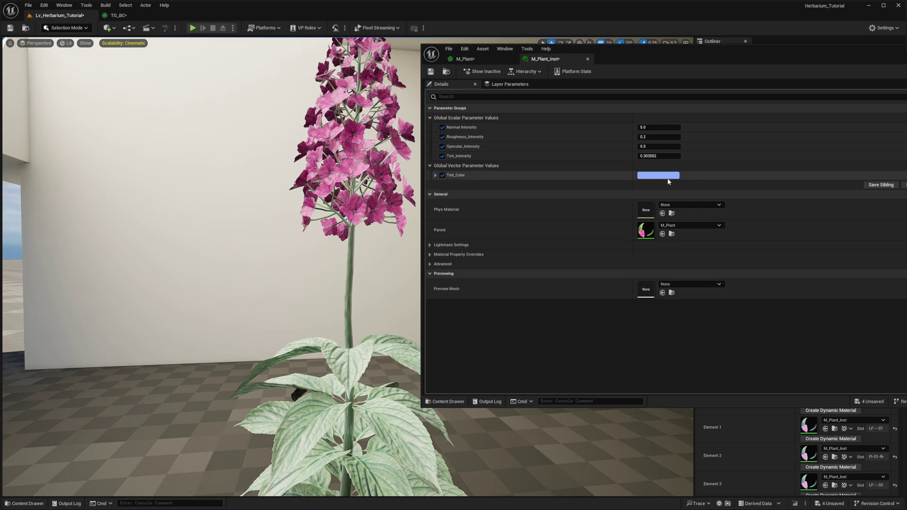
Reset Tint_Color on M_Plant_Inst to its default black and set Tint_Intensity to 0.
{"action": "left_click", "coordinate": [906, 175]}
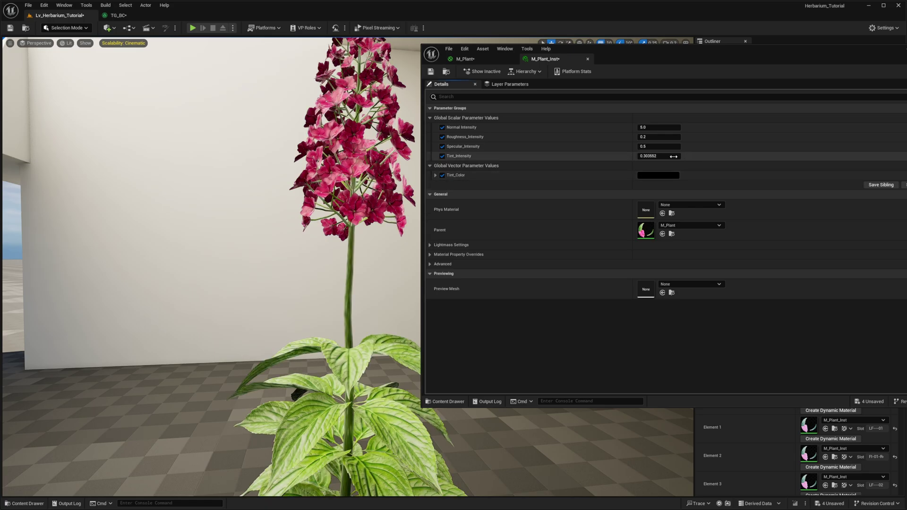
{"action": "mouse_move", "coordinate": [650, 156]}
{"action": "left_mouse_down"}
{"action": "mouse_move", "coordinate": [676, 156]}
{"action": "mouse_move", "coordinate": [643, 156]}
{"action": "left_mouse_up"}
{"action": "left_click", "coordinate": [651, 157]}
{"action": "type", "text": "0"}
{"action": "key", "text": "Return"}
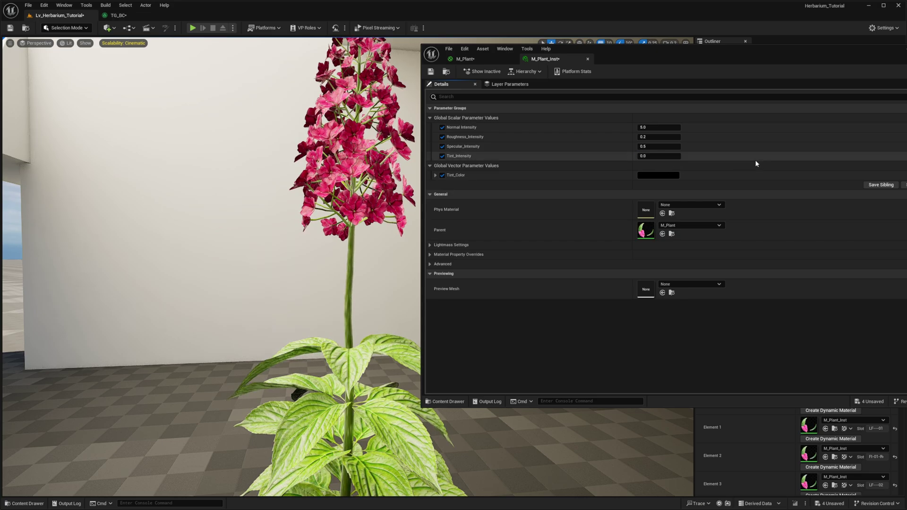
Examine the whole plant in the level from farther away and from a higher angle, without tint.
{"action": "key", "text": "s"}
{"action": "right_click_drag", "start_coordinate": [312, 226], "coordinate": [312, 293]}
{"action": "mouse_move", "coordinate": [312, 292]}
{"action": "left_mouse_down", "text": "alt"}
{"action": "mouse_move", "coordinate": [292, 265]}
{"action": "mouse_move", "coordinate": [312, 302]}
{"action": "mouse_move", "coordinate": [311, 288]}
{"action": "left_mouse_up", "text": "alt"}
{"action": "right_click_drag", "start_coordinate": [310, 288], "coordinate": [305, 327]}
{"action": "key", "text": "w"}
{"action": "key", "text": "s"}
{"action": "left_click_drag", "start_coordinate": [305, 327], "coordinate": [330, 299], "text": "alt"}
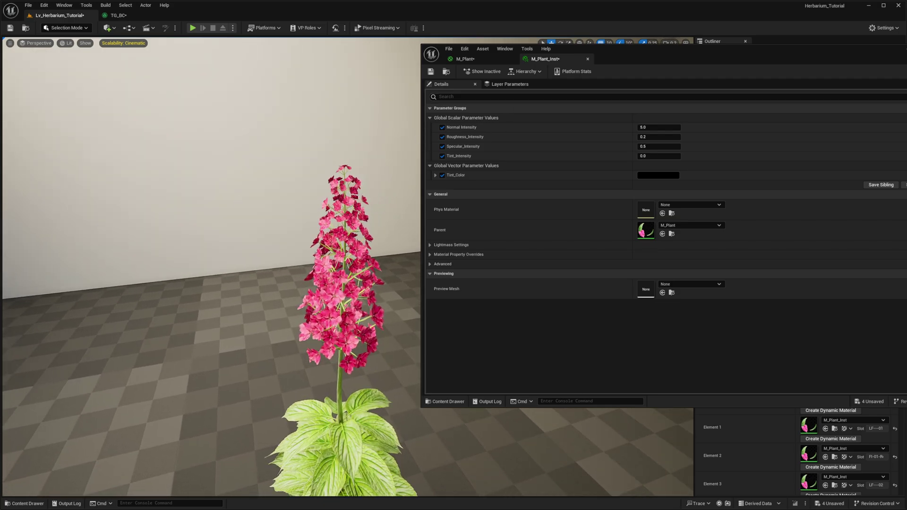
{"action": "right_click_drag", "start_coordinate": [358, 197], "coordinate": [365, 205]}
Turn off Two Sided on M_Plant and set its Shading Model to Two Sided Foliage.
{"action": "left_click", "coordinate": [493, 62]}
{"action": "right_click_drag", "start_coordinate": [749, 232], "coordinate": [711, 191]}
{"action": "right_click_drag", "start_coordinate": [779, 207], "coordinate": [724, 214]}
{"action": "left_click", "coordinate": [863, 213]}
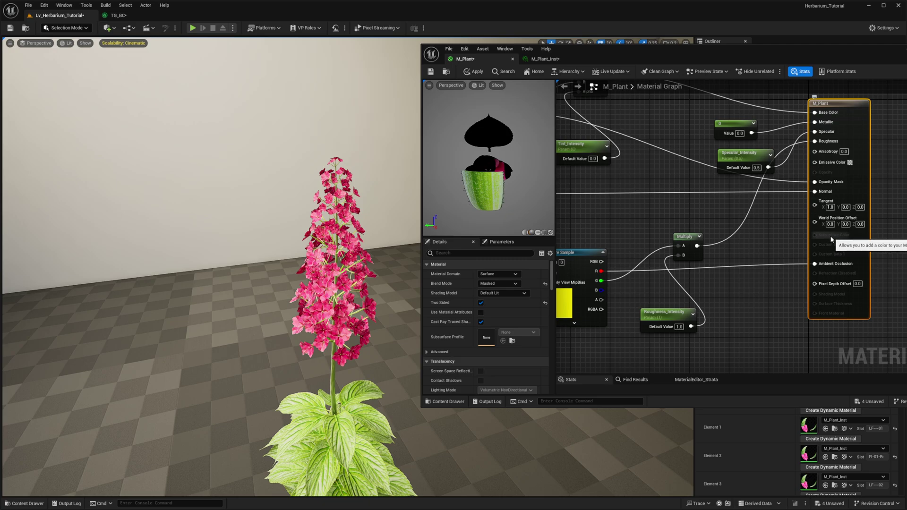
{"action": "left_click", "coordinate": [482, 303]}
{"action": "left_click", "coordinate": [501, 293]}
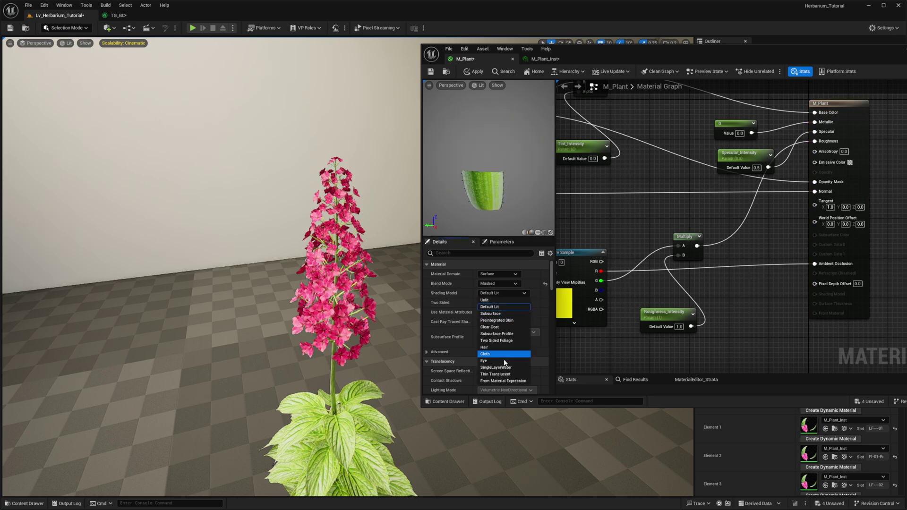
{"action": "left_click", "coordinate": [497, 341]}
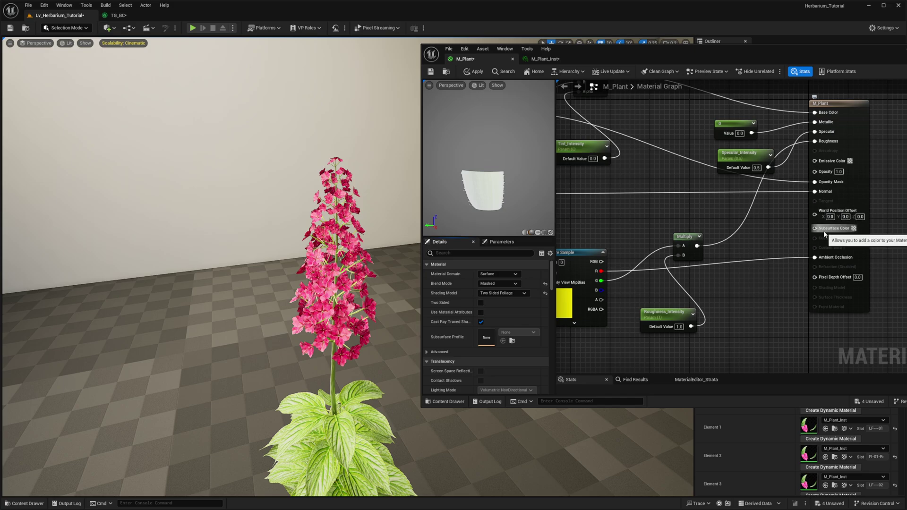
Move the roughness Multiply node down beside the Roughness_Intensity parameter to free space in the graph.
{"action": "right_click_drag", "start_coordinate": [689, 231], "coordinate": [708, 237]}
{"action": "left_click_drag", "start_coordinate": [708, 239], "coordinate": [726, 284]}
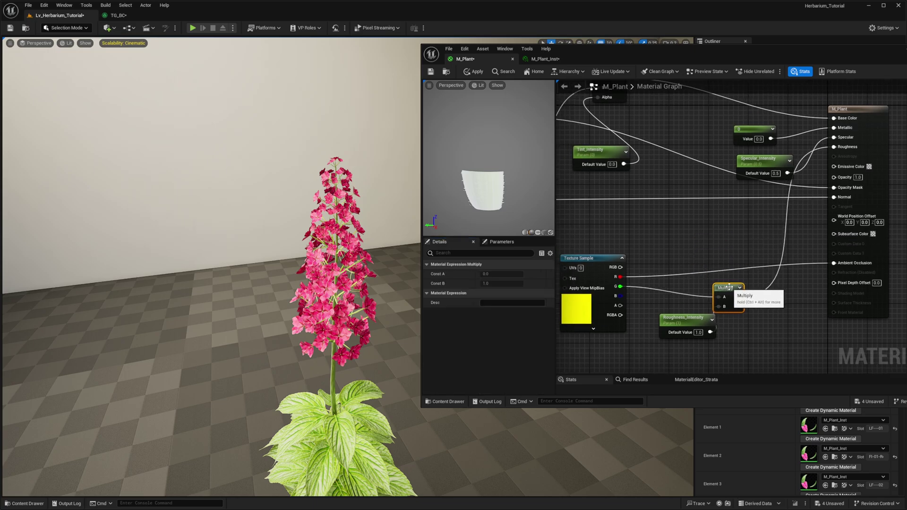
{"action": "right_click_drag", "start_coordinate": [720, 242], "coordinate": [747, 235]}
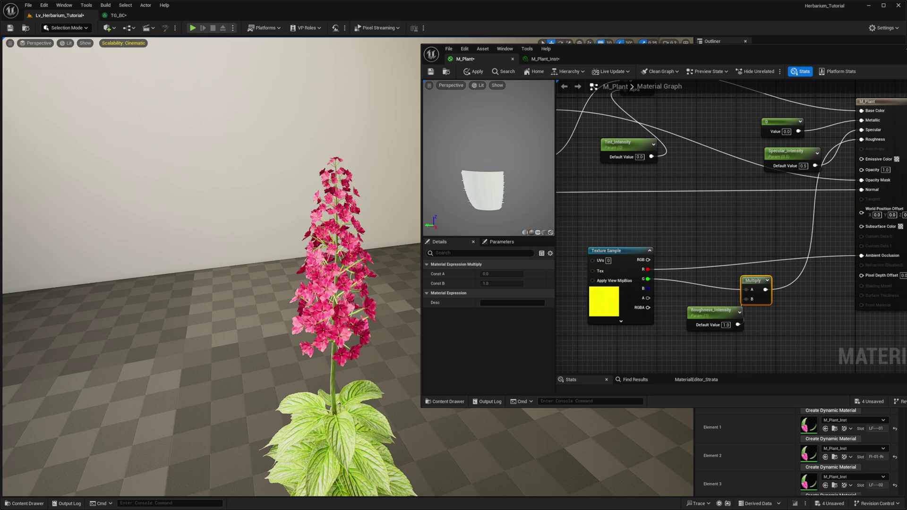
Add a vector parameter named SSS_Color above the base color texture sample in M_Plant's graph.
{"action": "right_click_drag", "start_coordinate": [723, 193], "coordinate": [846, 371]}
{"action": "right_click_drag", "start_coordinate": [714, 244], "coordinate": [754, 238]}
{"action": "right_click_drag", "start_coordinate": [713, 168], "coordinate": [674, 181]}
{"action": "key", "text": "3"}
{"action": "left_click", "coordinate": [670, 203]}
{"action": "right_click", "coordinate": [700, 241]}
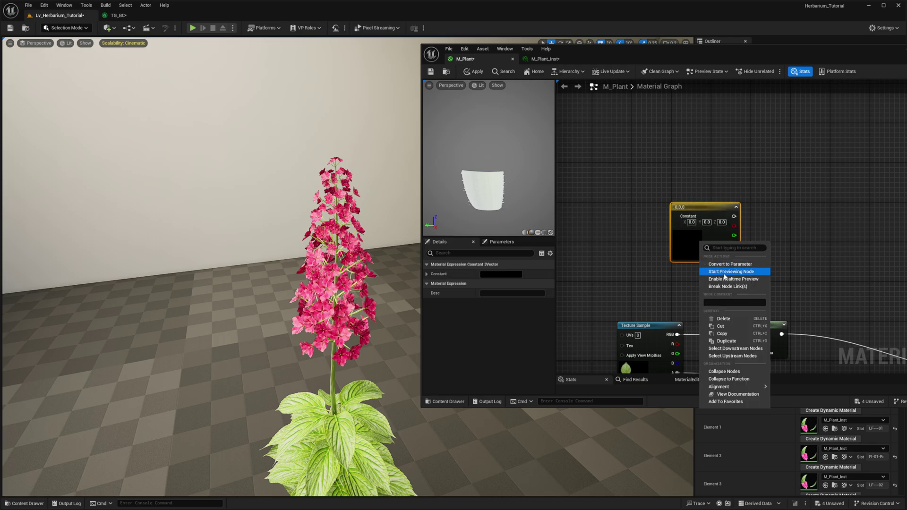
{"action": "left_click", "coordinate": [724, 264]}
{"action": "type", "text": "SS"}
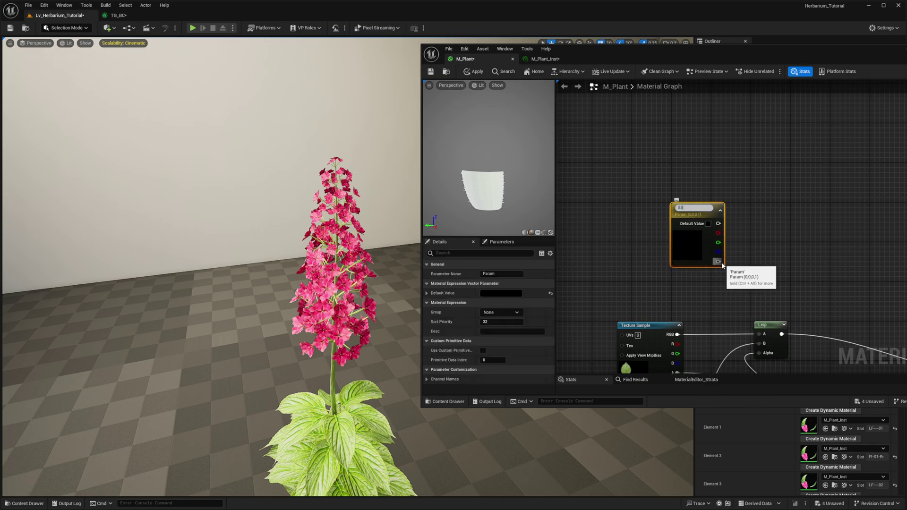
{"action": "type", "text": "S_Color"}
{"action": "key", "text": "Return"}
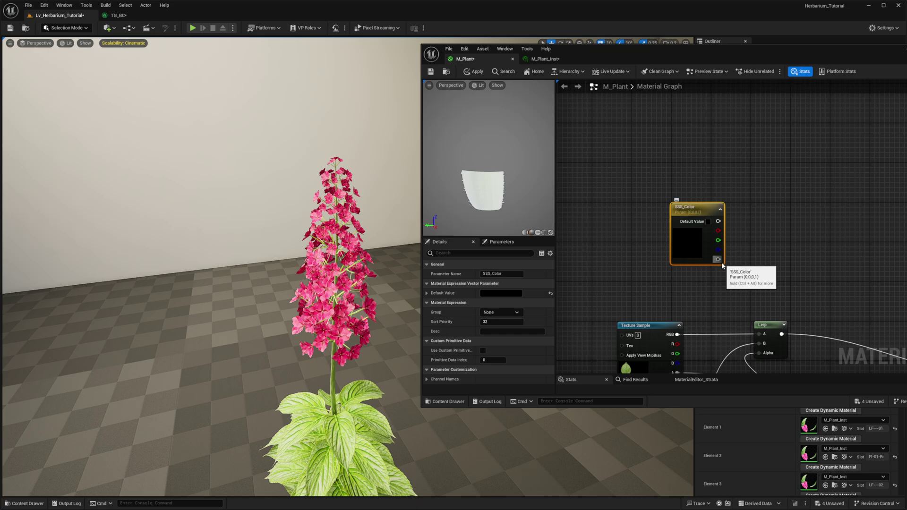
Add a Multiply node to the right of the SSS_Color parameter in M_Plant's graph.
{"action": "scroll", "coordinate": [722, 265], "scroll_direction": "up", "scroll_amount": 1}
{"action": "right_click_drag", "start_coordinate": [722, 266], "coordinate": [688, 190]}
{"action": "scroll", "coordinate": [691, 140], "scroll_direction": "down", "scroll_amount": 1}
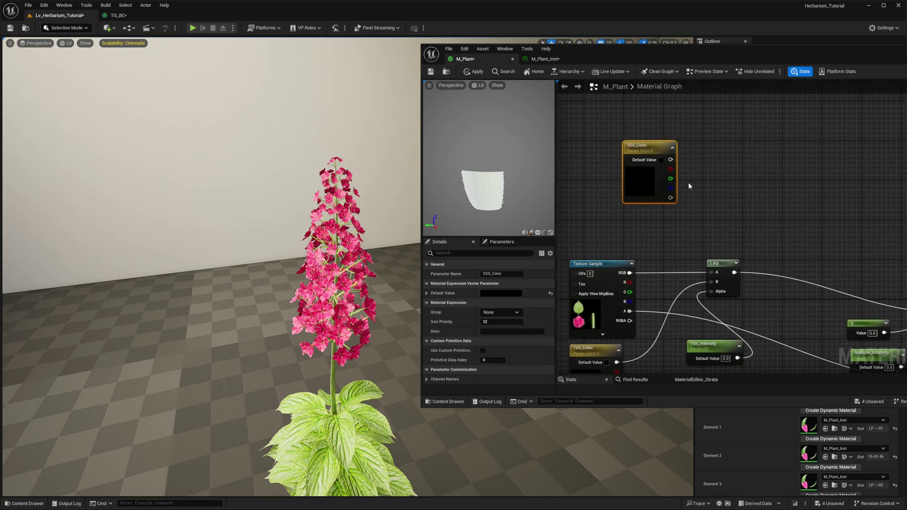
{"action": "scroll", "coordinate": [689, 188], "scroll_direction": "up", "scroll_amount": 1}
{"action": "right_click_drag", "start_coordinate": [684, 121], "coordinate": [691, 149]}
{"action": "key", "text": "m"}
{"action": "left_click", "coordinate": [659, 124]}
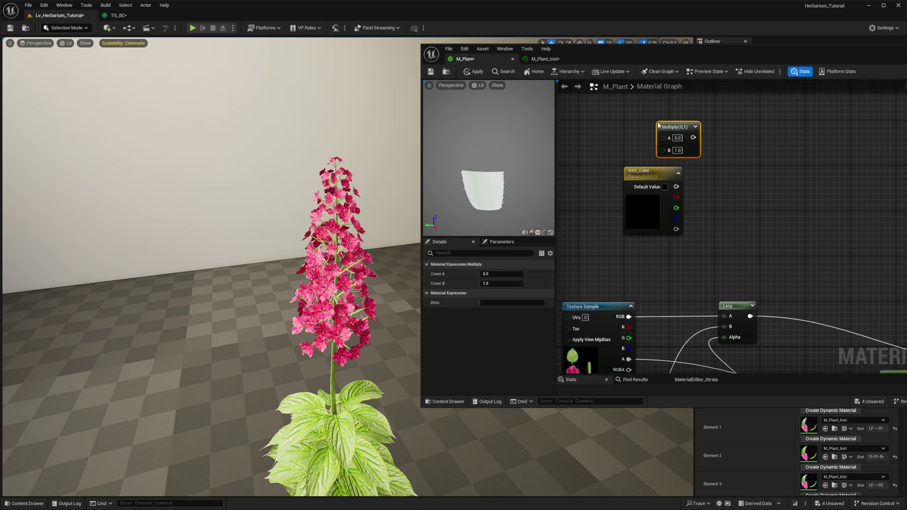
{"action": "left_click_drag", "start_coordinate": [678, 127], "coordinate": [764, 182]}
{"action": "left_click", "coordinate": [774, 255]}
Connect the base color Lerp output to the Multiply's A input and SSS_Color to its B input, aligning the node with SSS_Color.
{"action": "right_click_drag", "start_coordinate": [768, 306], "coordinate": [777, 259]}
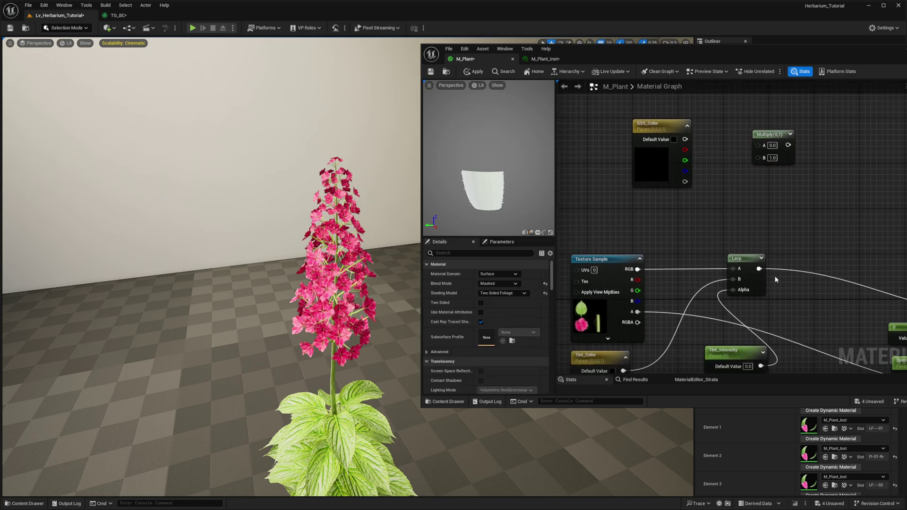
{"action": "left_click_drag", "start_coordinate": [759, 269], "coordinate": [759, 146]}
{"action": "left_click_drag", "start_coordinate": [686, 139], "coordinate": [759, 156]}
{"action": "right_click_drag", "start_coordinate": [805, 196], "coordinate": [698, 203]}
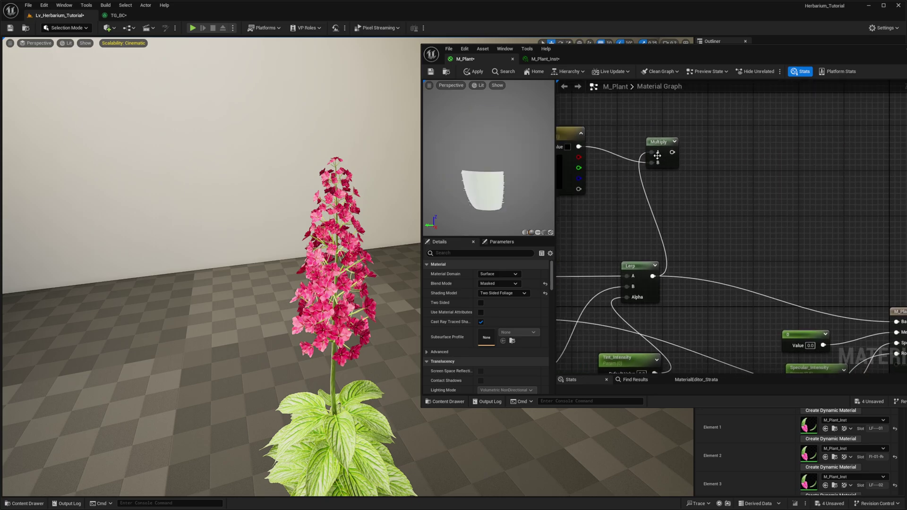
{"action": "left_click_drag", "start_coordinate": [672, 160], "coordinate": [673, 145]}
{"action": "right_click_drag", "start_coordinate": [669, 175], "coordinate": [652, 203]}
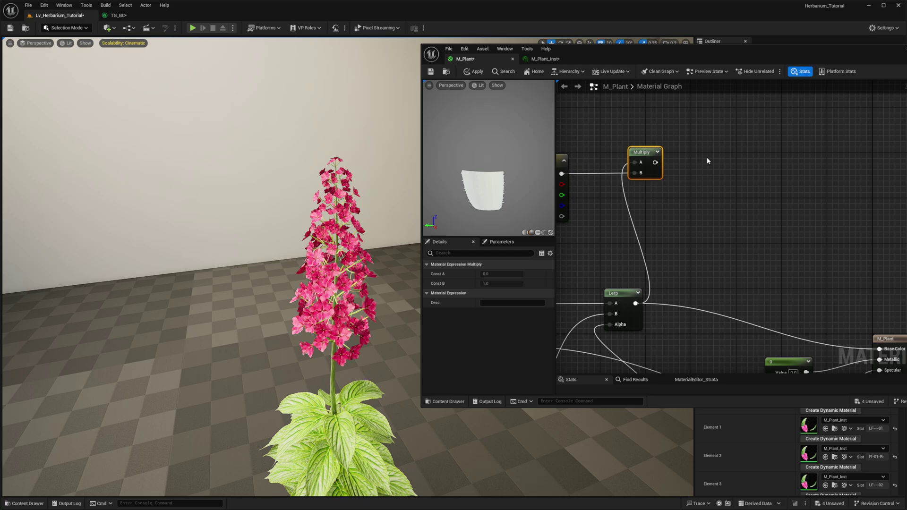
Multiply the SSS_Color result by a new scalar parameter named SSS_Intensity, using a second Multiply node to the right.
{"action": "key", "text": "m"}
{"action": "left_click", "coordinate": [718, 147]}
{"action": "left_click_drag", "start_coordinate": [656, 163], "coordinate": [724, 163]}
{"action": "key", "text": "s"}
{"action": "left_click", "coordinate": [671, 192]}
{"action": "type", "text": "ss"}
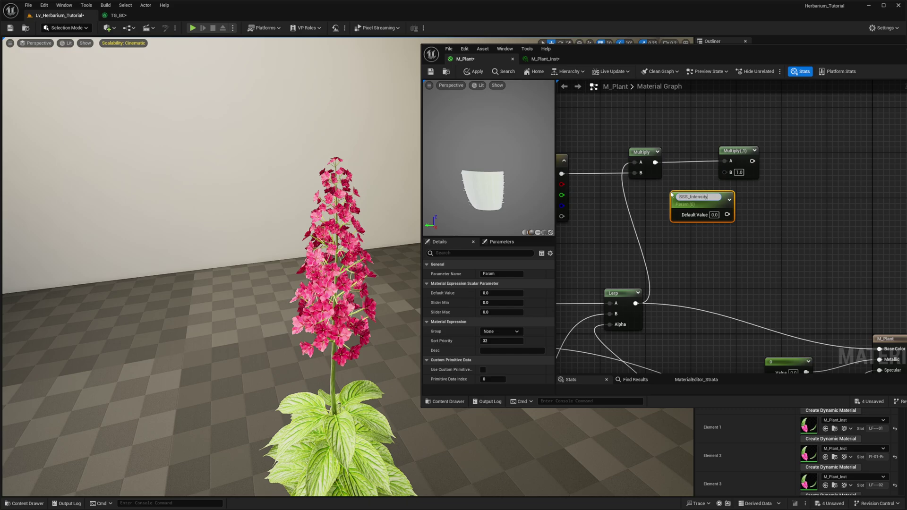
{"action": "key", "text": "Return"}
{"action": "left_click_drag", "start_coordinate": [727, 212], "coordinate": [639, 170]}
{"action": "key", "text": "q"}
{"action": "left_click", "coordinate": [841, 218]}
Add a LinearInterpolate node to the right of the second Multiply node.
{"action": "right_click_drag", "start_coordinate": [846, 218], "coordinate": [785, 218]}
{"action": "right_click", "coordinate": [755, 170]}
{"action": "type", "text": "lerp"}
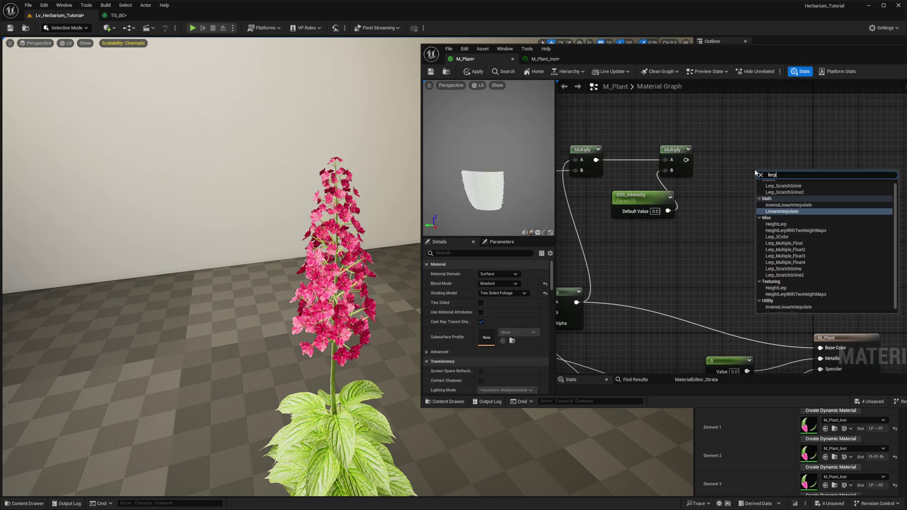
{"action": "key", "text": "Return"}
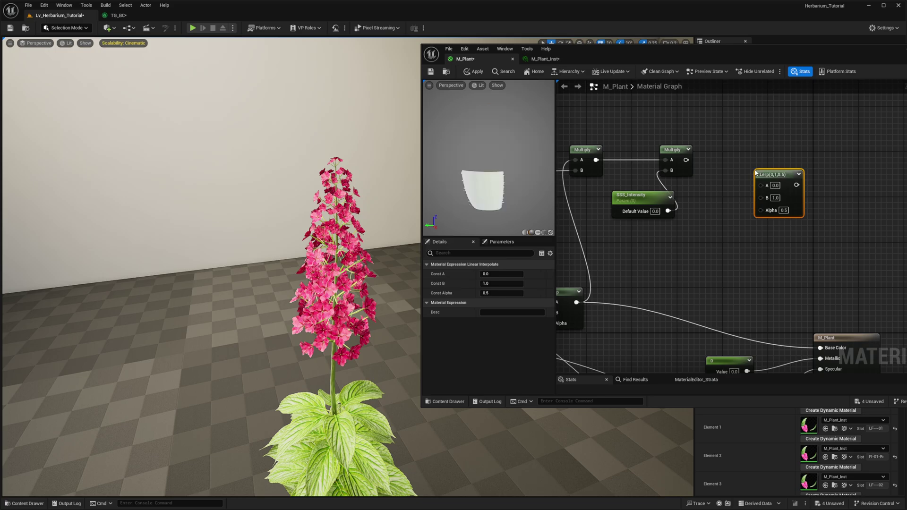
Feed a new black Constant3Vector into the new Lerp's A input and the second Multiply into B, then space out the nodes.
{"action": "key", "text": "3"}
{"action": "left_click", "coordinate": [665, 241]}
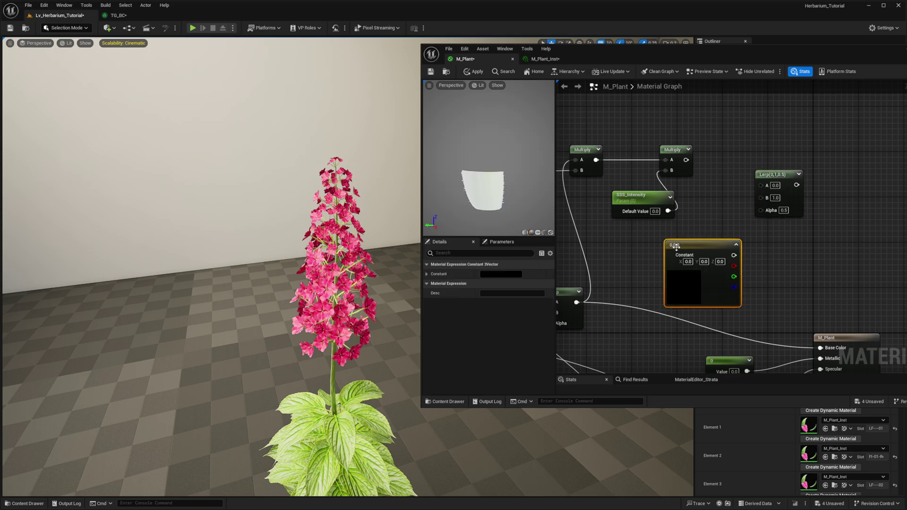
{"action": "left_click_drag", "start_coordinate": [734, 255], "coordinate": [758, 186]}
{"action": "left_click_drag", "start_coordinate": [707, 279], "coordinate": [680, 270]}
{"action": "left_click_drag", "start_coordinate": [686, 159], "coordinate": [759, 197]}
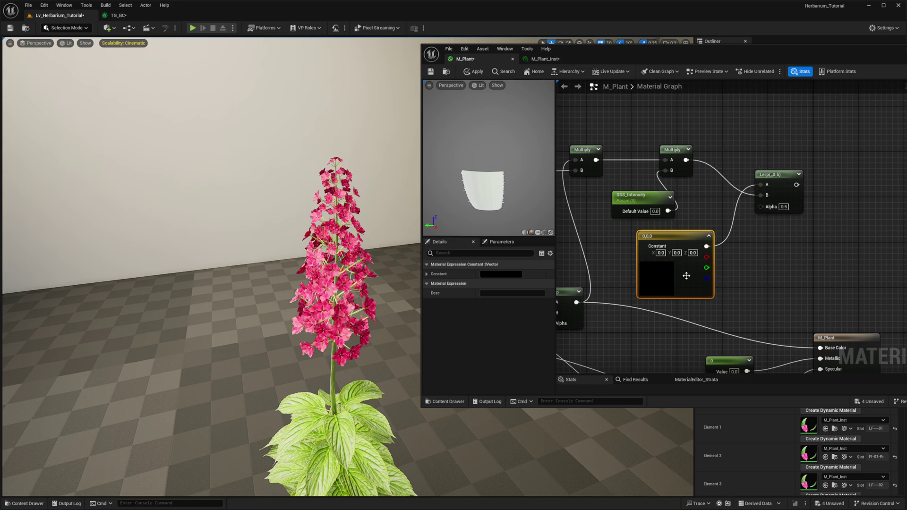
{"action": "left_click_drag", "start_coordinate": [687, 276], "coordinate": [665, 270]}
{"action": "right_click_drag", "start_coordinate": [732, 273], "coordinate": [717, 248]}
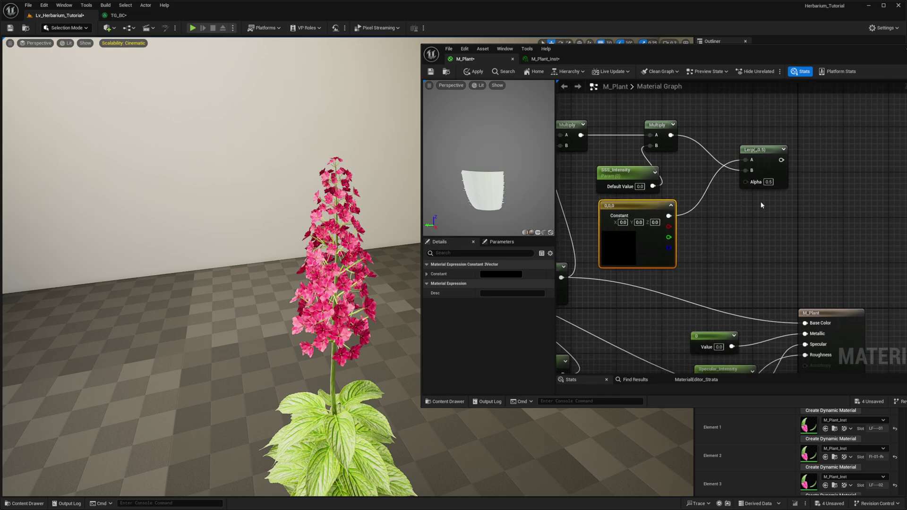
{"action": "left_click_drag", "start_coordinate": [761, 174], "coordinate": [824, 174]}
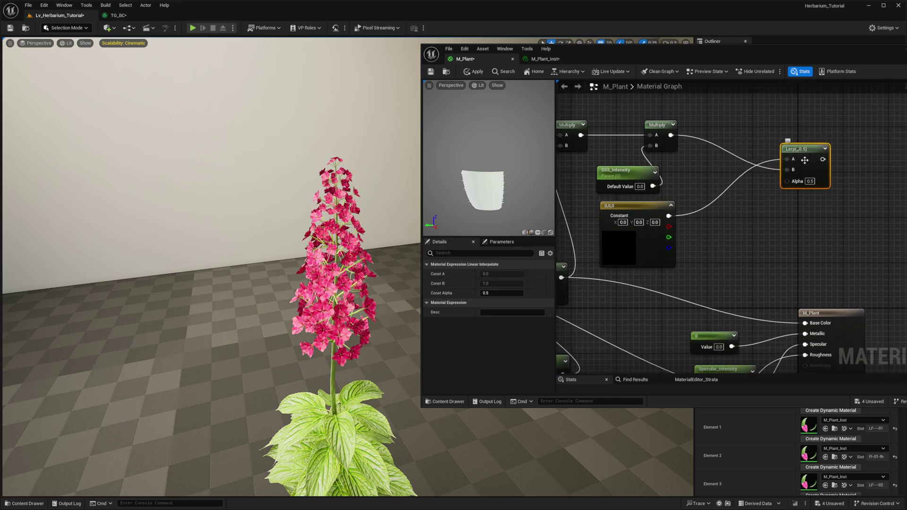
{"action": "right_click_drag", "start_coordinate": [767, 196], "coordinate": [788, 166]}
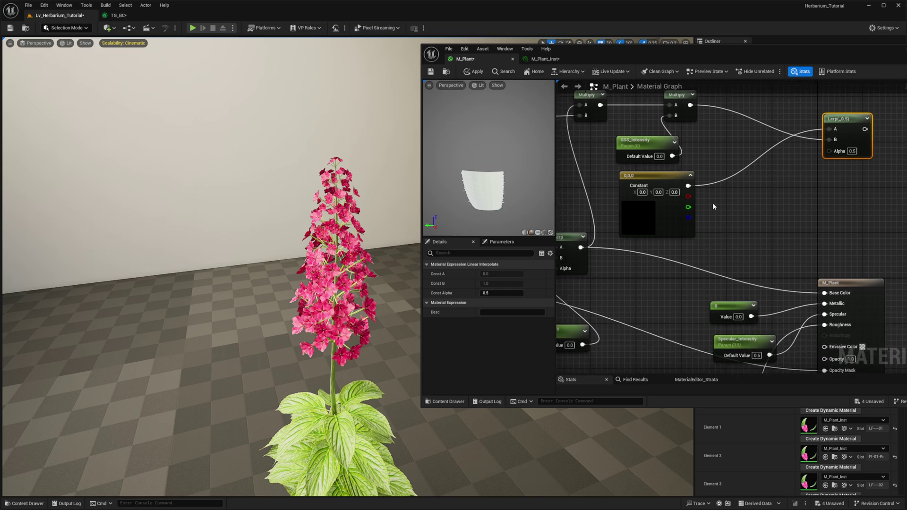
Add a WorldPosition node beside the black Constant3Vector, below the new Lerp.
{"action": "left_click_drag", "start_coordinate": [704, 56], "coordinate": [610, 62]}
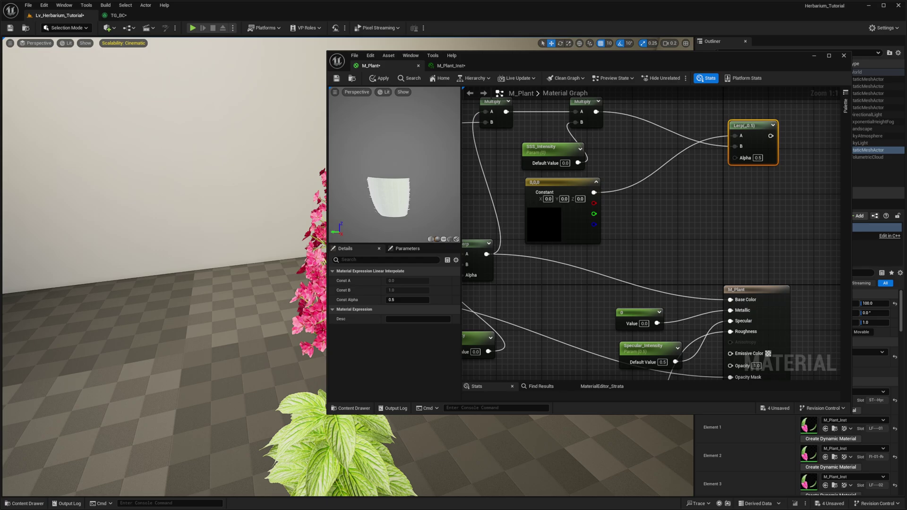
{"action": "right_click", "coordinate": [678, 214]}
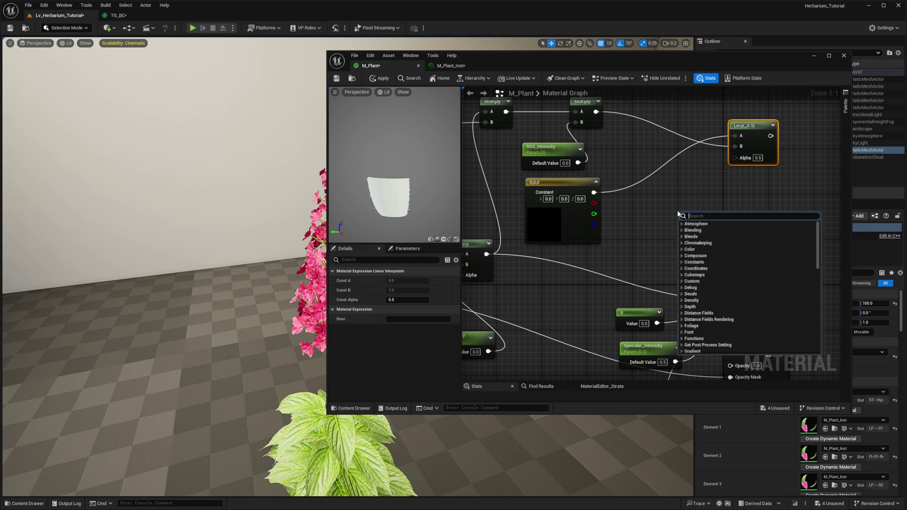
{"action": "type", "text": "world"}
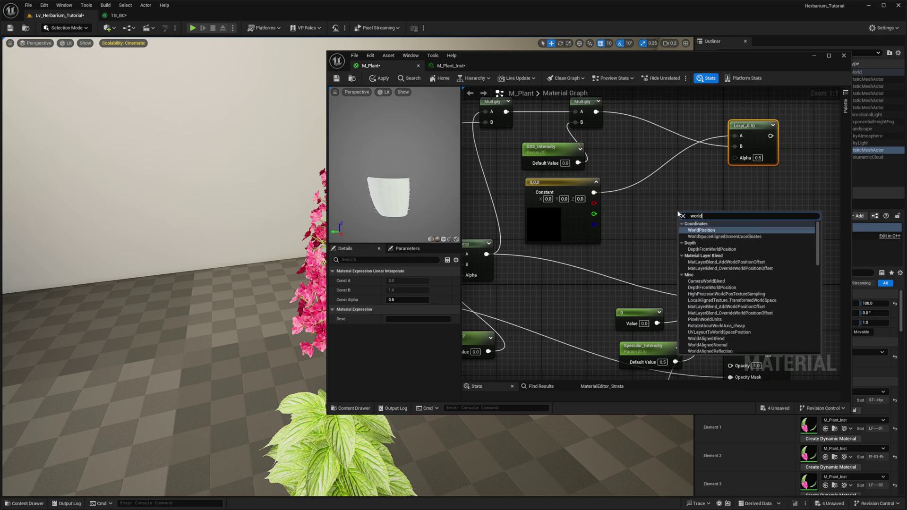
{"action": "key", "text": "Return"}
{"action": "left_click_drag", "start_coordinate": [689, 219], "coordinate": [621, 169]}
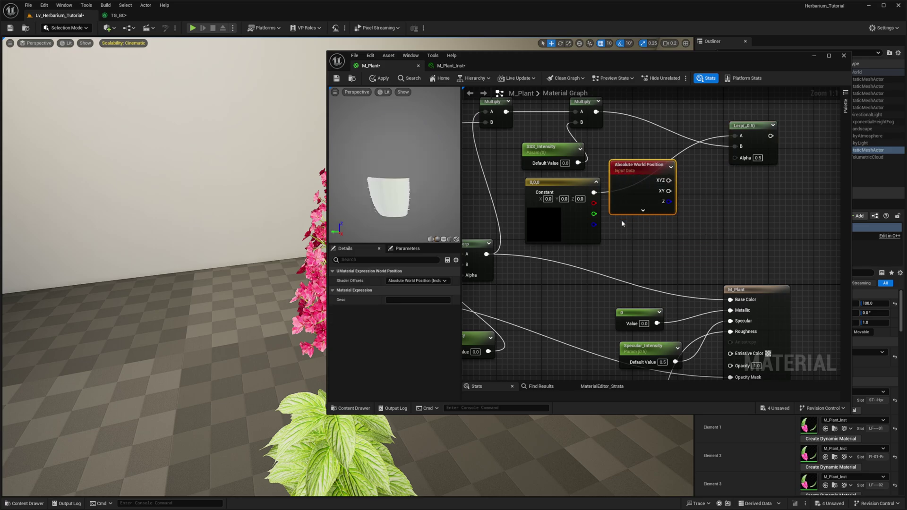
Add an ObjectLocalBounds node directly below the Absolute World Position node and line the two up.
{"action": "right_click", "coordinate": [622, 220]}
{"action": "type", "text": "objectlocal"}
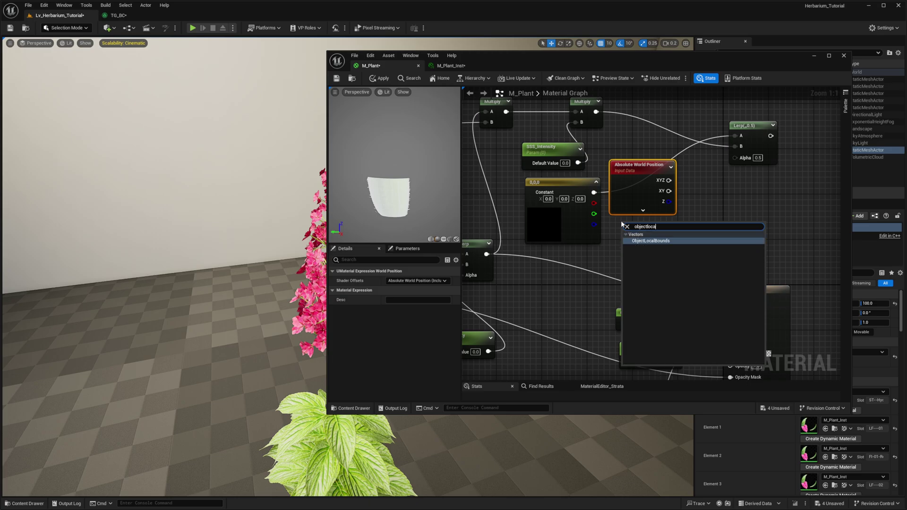
{"action": "key", "text": "Return"}
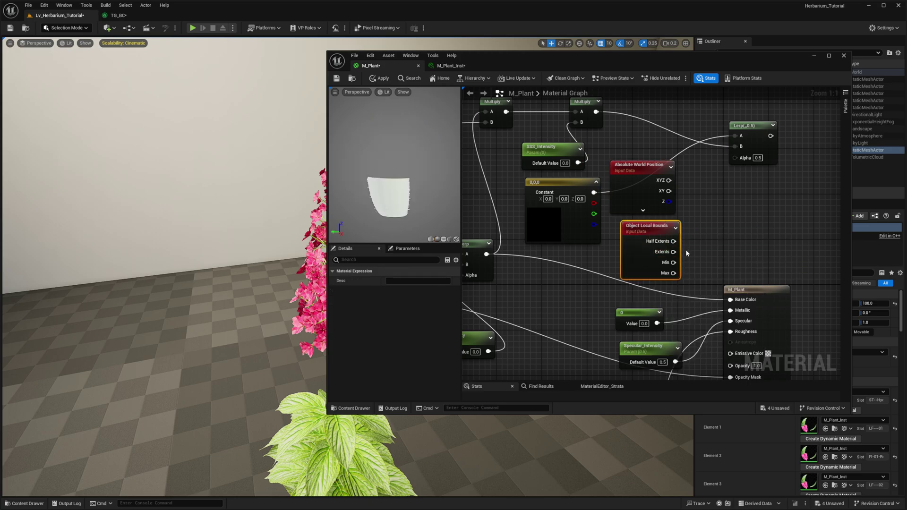
{"action": "left_click_drag", "start_coordinate": [647, 196], "coordinate": [654, 196]}
{"action": "left_click", "coordinate": [747, 189]}
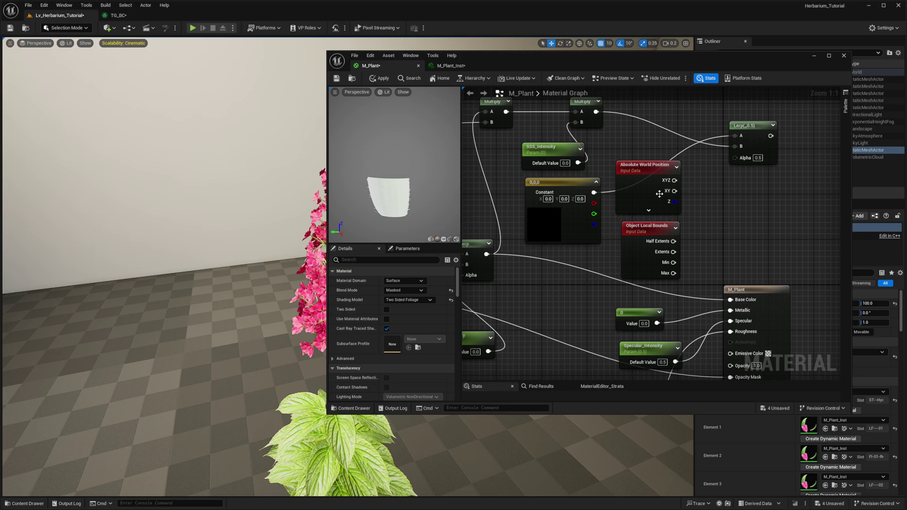
Add a TransformPosition node fed by the XYZ output of Absolute World Position.
{"action": "left_click_drag", "start_coordinate": [675, 180], "coordinate": [710, 189]}
{"action": "type", "text": "tramns"}
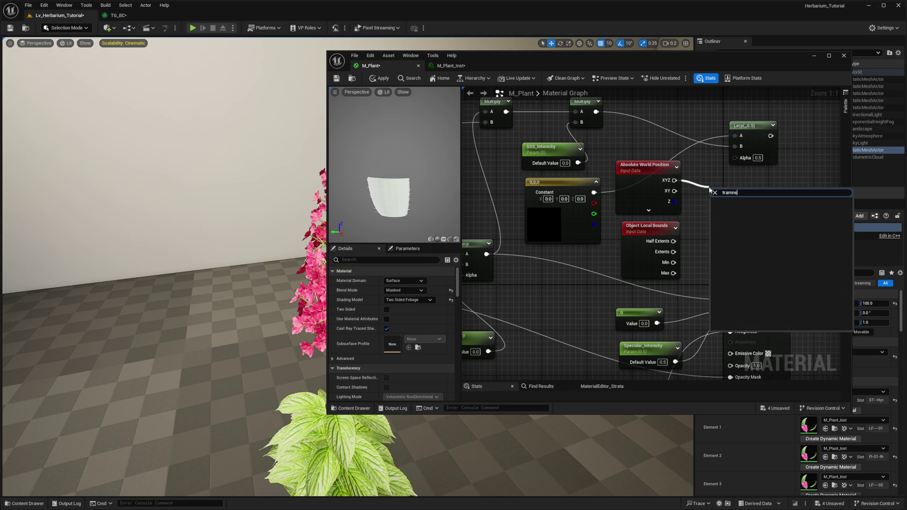
{"action": "key", "text": "BackSpace"}
{"action": "key", "text": "BackSpace"}
{"action": "key", "text": "BackSpace"}
{"action": "type", "text": "nsform"}
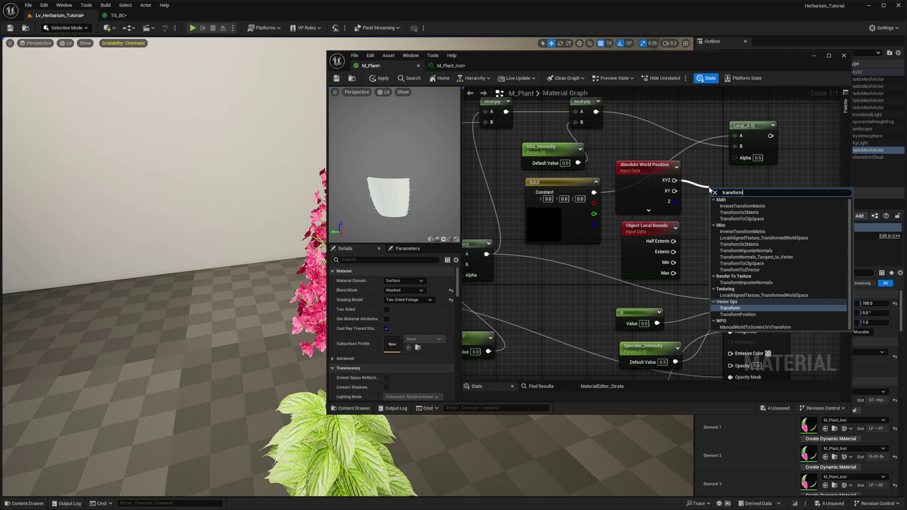
{"action": "left_click", "coordinate": [737, 315]}
Set the TransformPosition node's source to Absolute World Space and its destination to Local Space.
{"action": "left_click", "coordinate": [407, 281]}
{"action": "left_click", "coordinate": [418, 294]}
{"action": "left_click", "coordinate": [407, 291]}
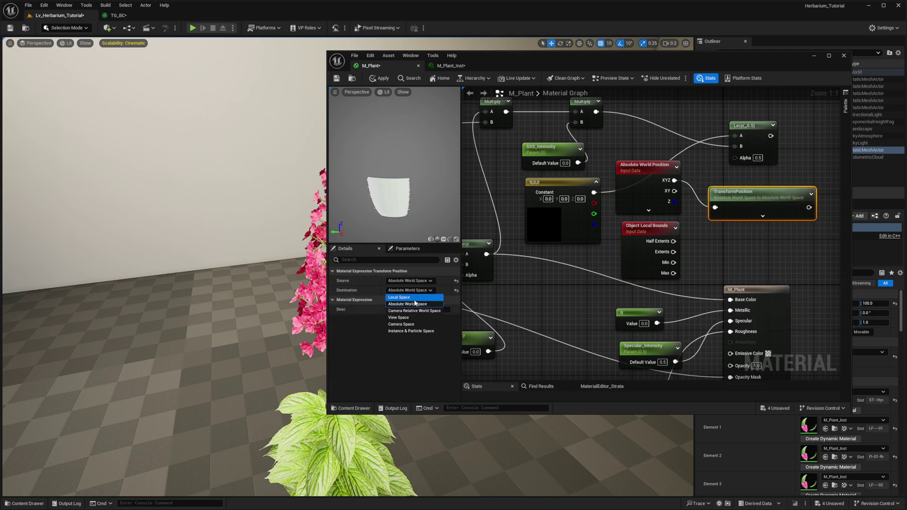
{"action": "left_click", "coordinate": [399, 297]}
Add a Divide node that divides the TransformPosition output by the Max output of Object Local Bounds.
{"action": "right_click_drag", "start_coordinate": [672, 259], "coordinate": [638, 249]}
{"action": "right_click_drag", "start_coordinate": [695, 245], "coordinate": [643, 248]}
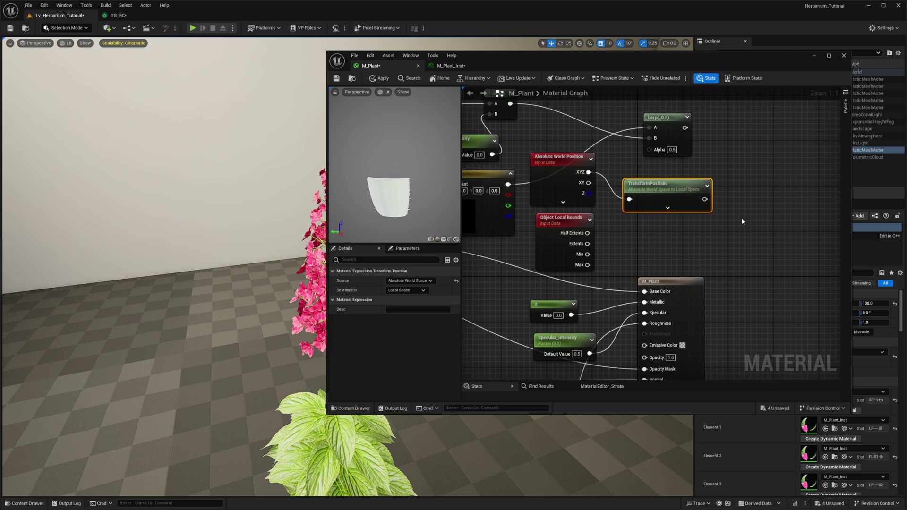
{"action": "key", "text": "d"}
{"action": "left_click", "coordinate": [721, 223]}
{"action": "left_click_drag", "start_coordinate": [588, 265], "coordinate": [726, 249]}
{"action": "left_click_drag", "start_coordinate": [709, 200], "coordinate": [728, 238]}
{"action": "right_click_drag", "start_coordinate": [728, 242], "coordinate": [684, 243]}
{"action": "left_click", "coordinate": [691, 228]}
Connect the Divide output to the Alpha input of the subsurface Lerp.
{"action": "right_click_drag", "start_coordinate": [755, 208], "coordinate": [702, 213]}
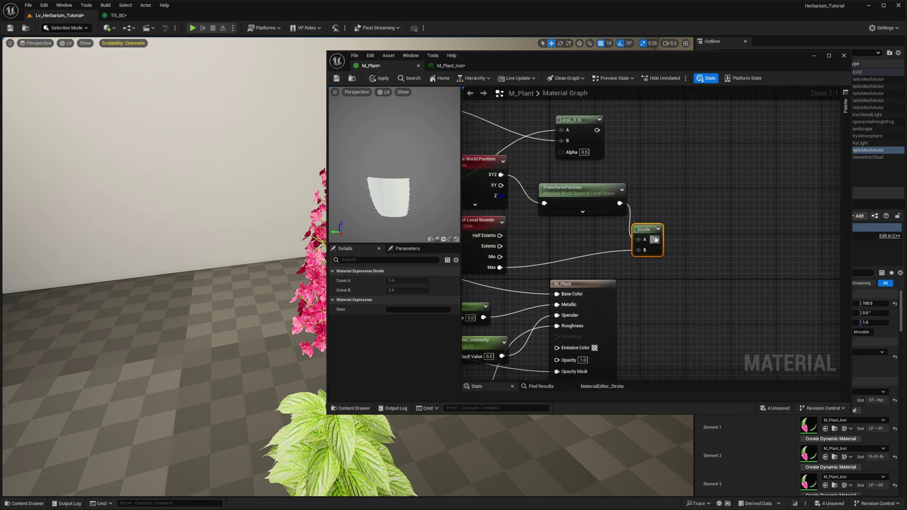
{"action": "left_click_drag", "start_coordinate": [564, 154], "coordinate": [563, 152]}
{"action": "scroll", "coordinate": [568, 156], "scroll_direction": "down", "scroll_amount": 1}
{"action": "right_click_drag", "start_coordinate": [588, 132], "coordinate": [611, 129]}
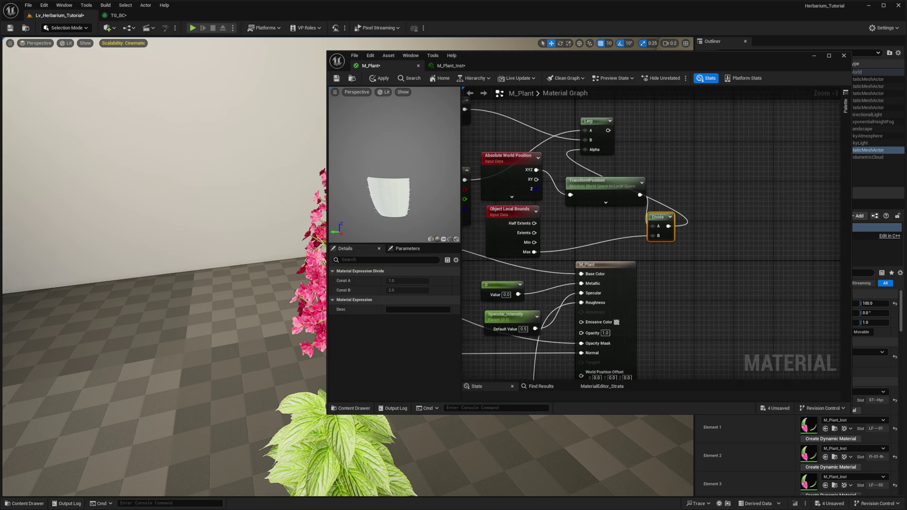
Connect the subsurface Lerp's output to M_Plant's Subsurface Color input and apply the material changes.
{"action": "right_click_drag", "start_coordinate": [634, 146], "coordinate": [705, 127]}
{"action": "left_click_drag", "start_coordinate": [679, 111], "coordinate": [674, 166]}
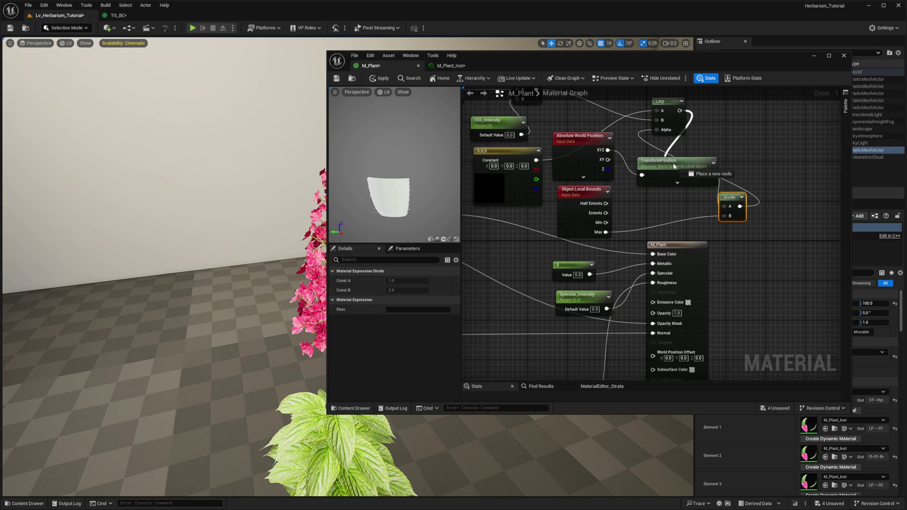
{"action": "left_click_drag", "start_coordinate": [664, 261], "coordinate": [656, 370]}
{"action": "left_click", "coordinate": [380, 79]}
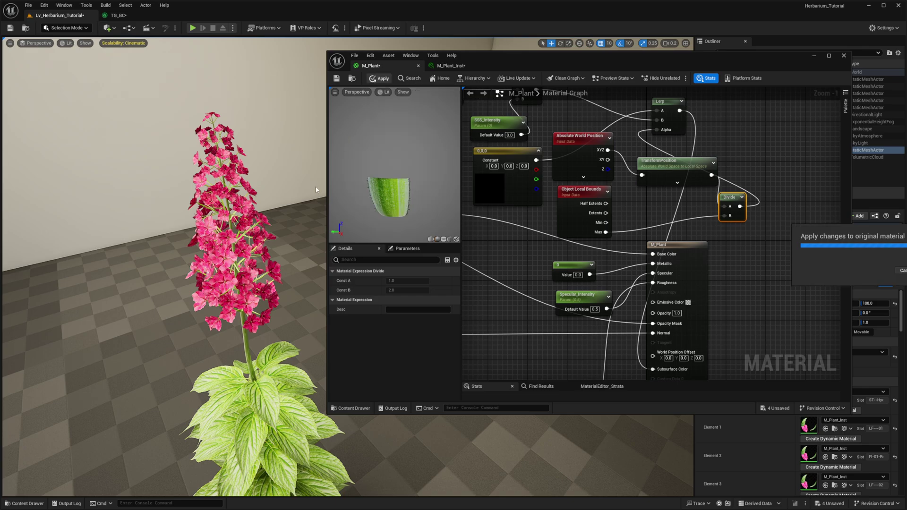
Check the plant from a low angle in the level, turn Two Sided back on for M_Plant, and apply the change.
{"action": "right_click_drag", "start_coordinate": [265, 233], "coordinate": [227, 222]}
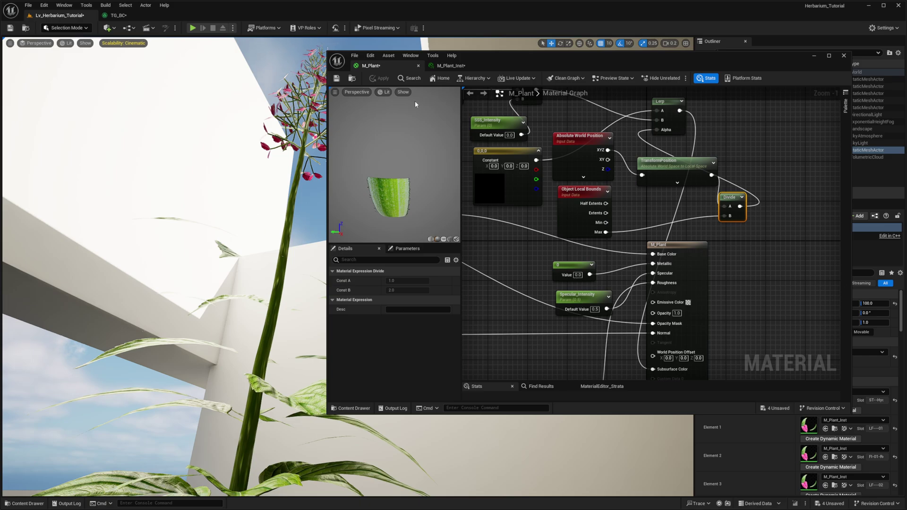
{"action": "right_click_drag", "start_coordinate": [546, 234], "coordinate": [557, 238]}
{"action": "right_click_drag", "start_coordinate": [505, 216], "coordinate": [534, 200]}
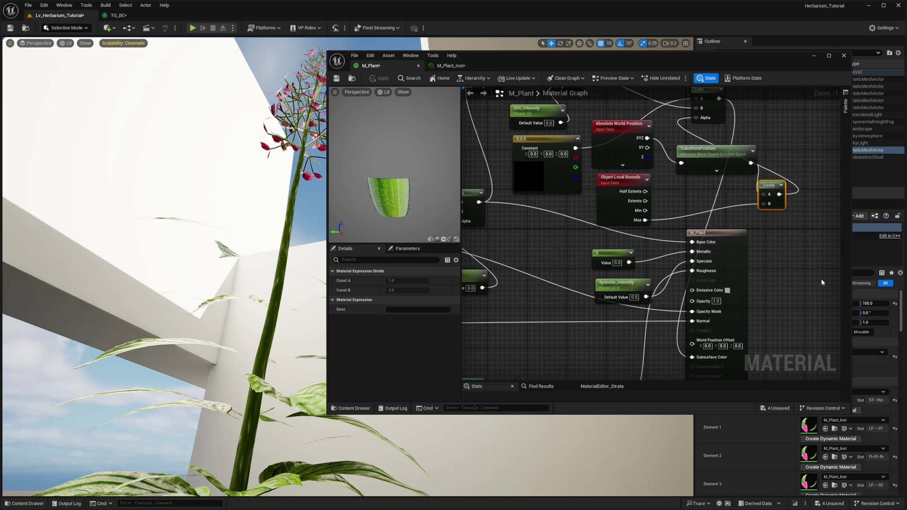
{"action": "left_click", "coordinate": [822, 282]}
{"action": "left_click", "coordinate": [386, 310]}
{"action": "left_click", "coordinate": [383, 79]}
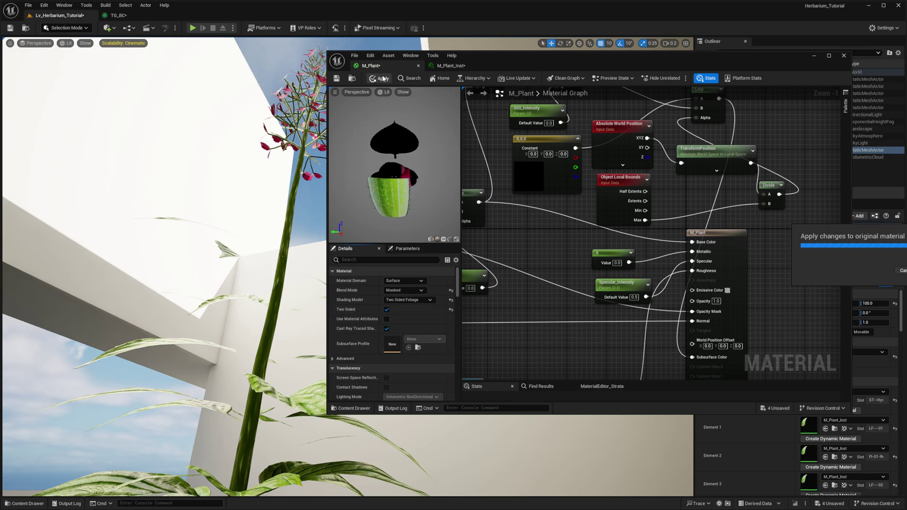
{"action": "right_click_drag", "start_coordinate": [165, 227], "coordinate": [167, 228]}
Override SSS_Color in M_Plant_Inst with a light orange color.
{"action": "left_click", "coordinate": [451, 66]}
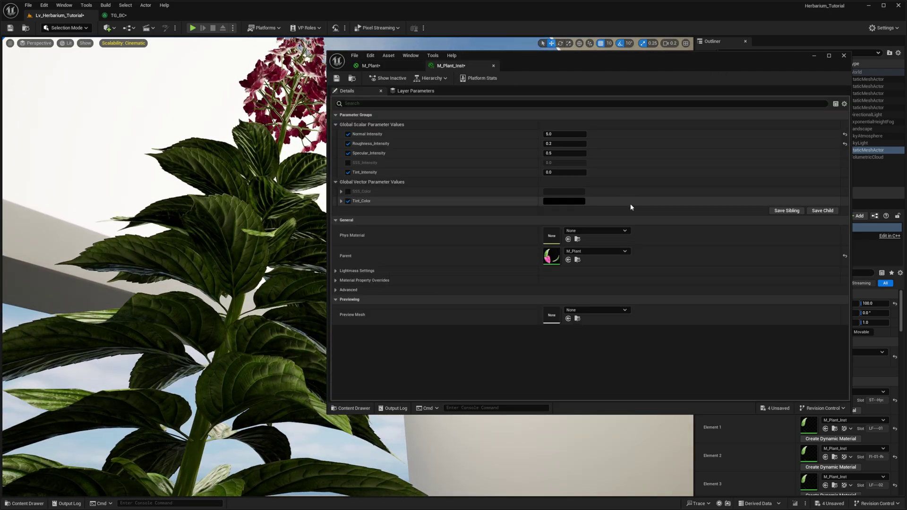
{"action": "left_click", "coordinate": [348, 191]}
{"action": "left_click", "coordinate": [583, 192]}
{"action": "left_click", "coordinate": [653, 267]}
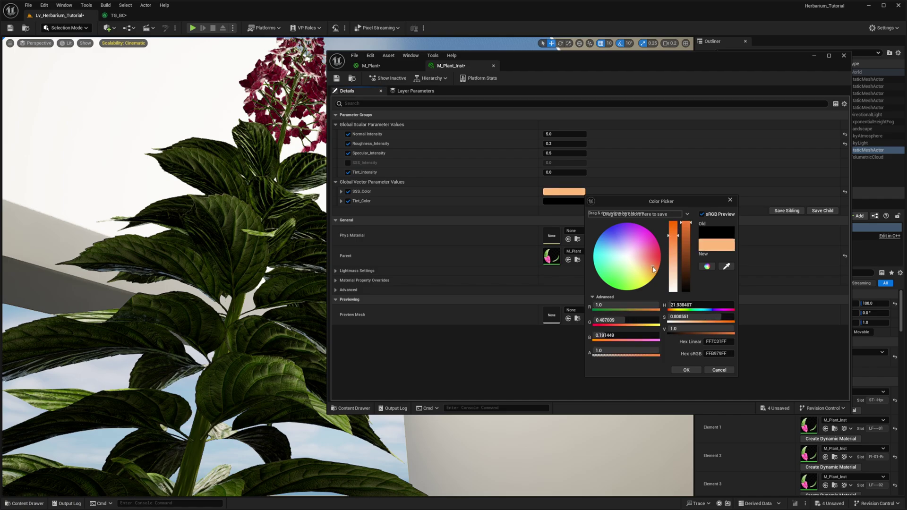
{"action": "left_click_drag", "start_coordinate": [654, 267], "coordinate": [653, 264]}
{"action": "left_click", "coordinate": [694, 372]}
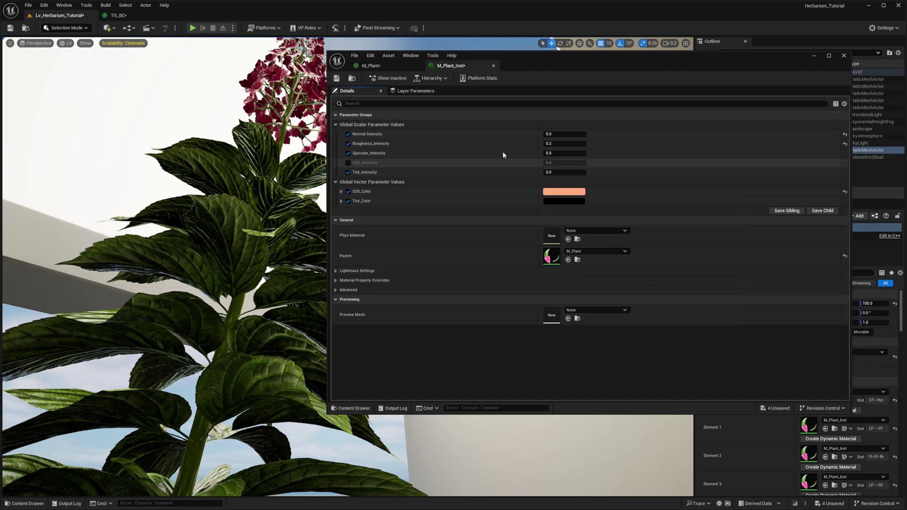
Override SSS_Intensity in M_Plant_Inst with about 2.64 and view the lit leaves from below.
{"action": "left_click", "coordinate": [348, 163]}
{"action": "left_click_drag", "start_coordinate": [557, 162], "coordinate": [585, 162]}
{"action": "right_click_drag", "start_coordinate": [185, 336], "coordinate": [153, 356]}
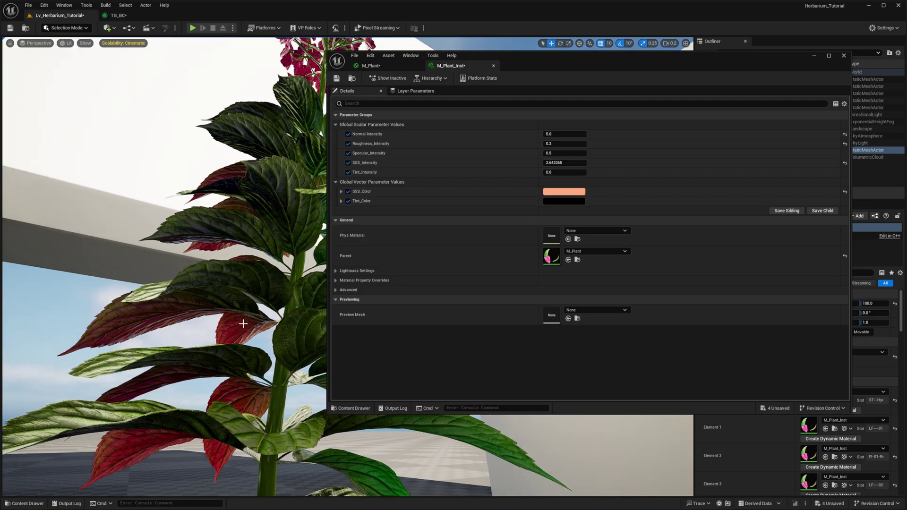
Connect the output of the SSS_Intensity Multiply directly to M_Plant's Subsurface Color, bypassing the height-mask Lerp, and apply the change.
{"action": "left_click_drag", "start_coordinate": [223, 322], "coordinate": [322, 374], "text": "alt"}
{"action": "right_click_drag", "start_coordinate": [224, 321], "coordinate": [198, 264]}
{"action": "mouse_move", "coordinate": [198, 265]}
{"action": "left_mouse_down", "text": "alt"}
{"action": "mouse_move", "coordinate": [137, 237]}
{"action": "mouse_move", "coordinate": [113, 208]}
{"action": "mouse_move", "coordinate": [166, 217]}
{"action": "mouse_move", "coordinate": [207, 189]}
{"action": "mouse_move", "coordinate": [302, 231]}
{"action": "mouse_move", "coordinate": [264, 213]}
{"action": "mouse_move", "coordinate": [289, 234]}
{"action": "mouse_move", "coordinate": [302, 208]}
{"action": "left_mouse_up", "text": "alt"}
{"action": "left_click_drag", "start_coordinate": [231, 246], "coordinate": [258, 203], "text": "alt"}
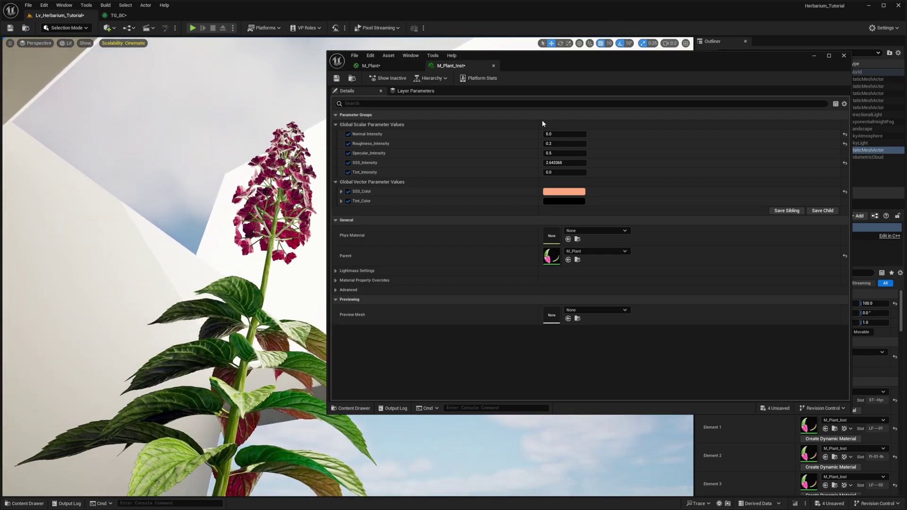
{"action": "left_click", "coordinate": [392, 68]}
{"action": "right_click_drag", "start_coordinate": [502, 202], "coordinate": [515, 227]}
{"action": "right_click_drag", "start_coordinate": [622, 214], "coordinate": [592, 198]}
{"action": "right_click_drag", "start_coordinate": [580, 112], "coordinate": [616, 133]}
{"action": "left_click_drag", "start_coordinate": [608, 128], "coordinate": [642, 170]}
{"action": "left_click_drag", "start_coordinate": [689, 254], "coordinate": [725, 314]}
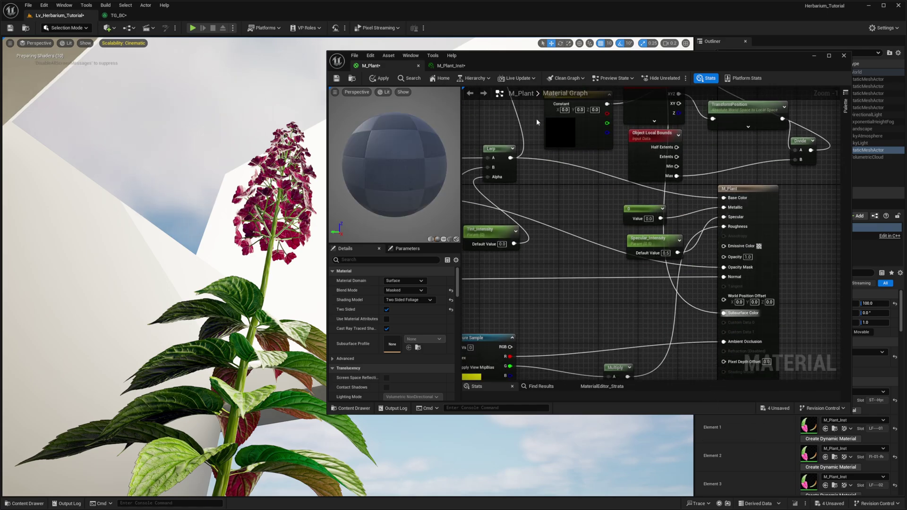
{"action": "left_click", "coordinate": [388, 79]}
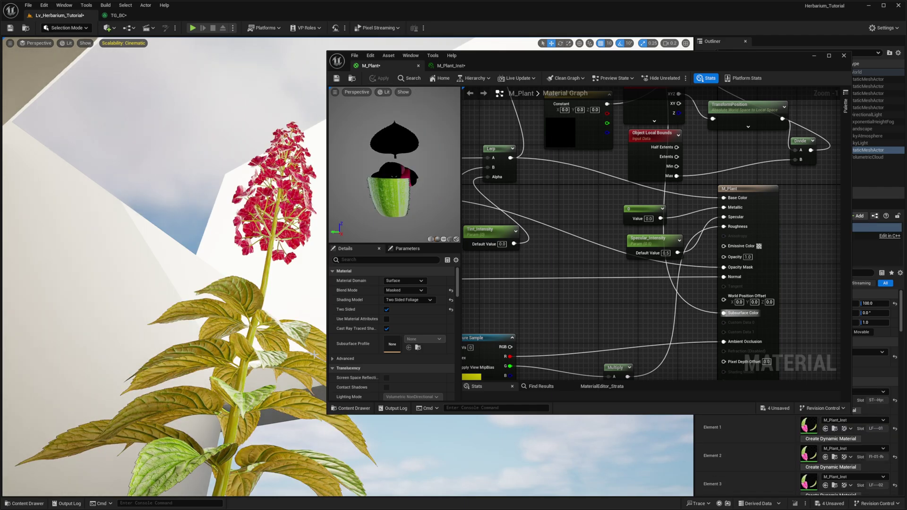
Undo the direct Subsurface Color connection so the height-mask Lerp feeds it again, and apply the material.
{"action": "right_click_drag", "start_coordinate": [613, 221], "coordinate": [594, 289]}
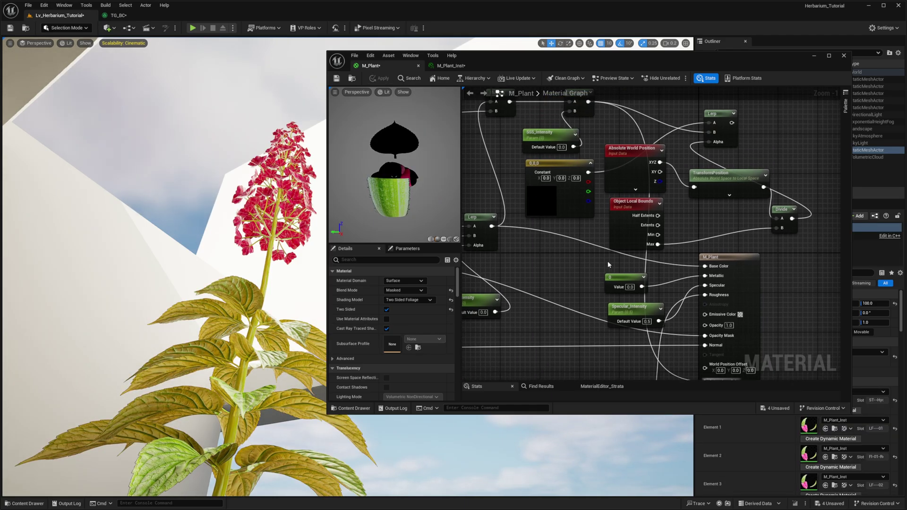
{"action": "key", "text": "ctrl+z"}
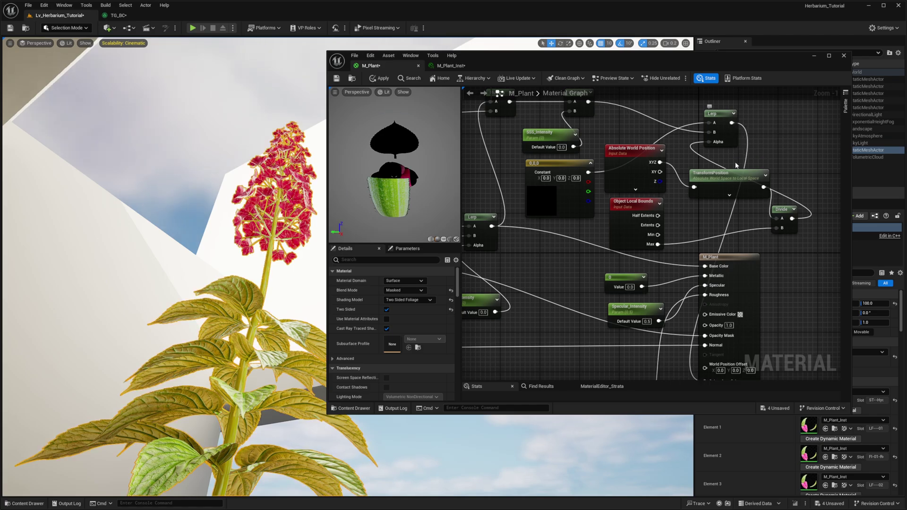
{"action": "right_click_drag", "start_coordinate": [735, 166], "coordinate": [729, 123]}
{"action": "left_click", "coordinate": [383, 78]}
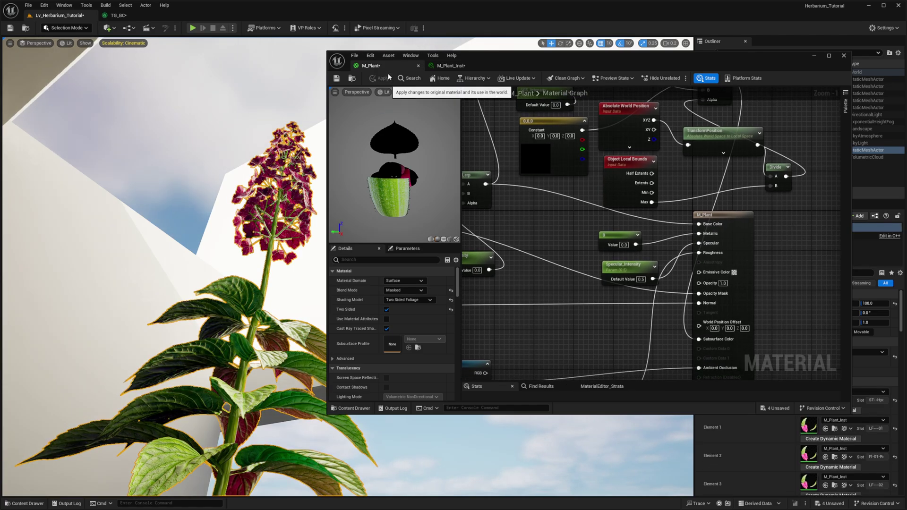
Examine how the height-masked subsurface color looks on the leaves from several angles in the level.
{"action": "right_click_drag", "start_coordinate": [237, 207], "coordinate": [213, 300]}
{"action": "key", "text": "g"}
{"action": "right_click_drag", "start_coordinate": [265, 154], "coordinate": [291, 168]}
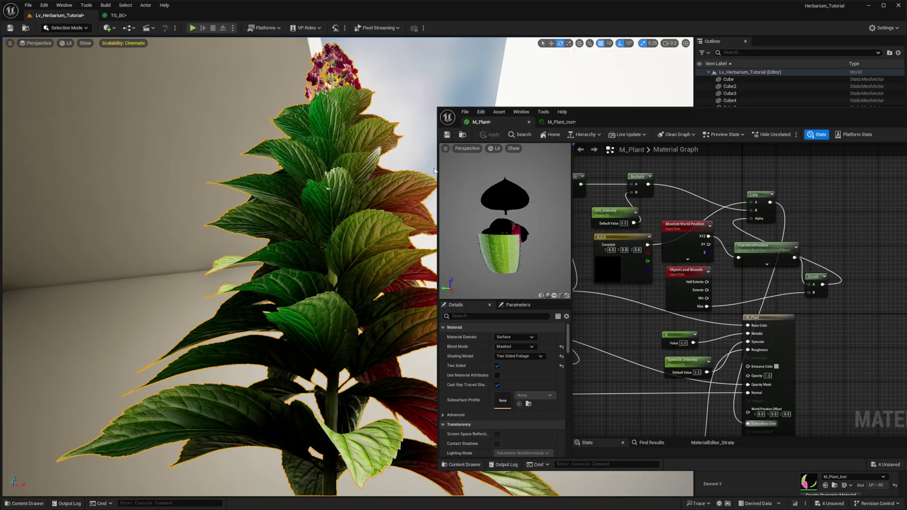
{"action": "right_click_drag", "start_coordinate": [738, 293], "coordinate": [780, 296]}
{"action": "right_click_drag", "start_coordinate": [321, 227], "coordinate": [328, 233]}
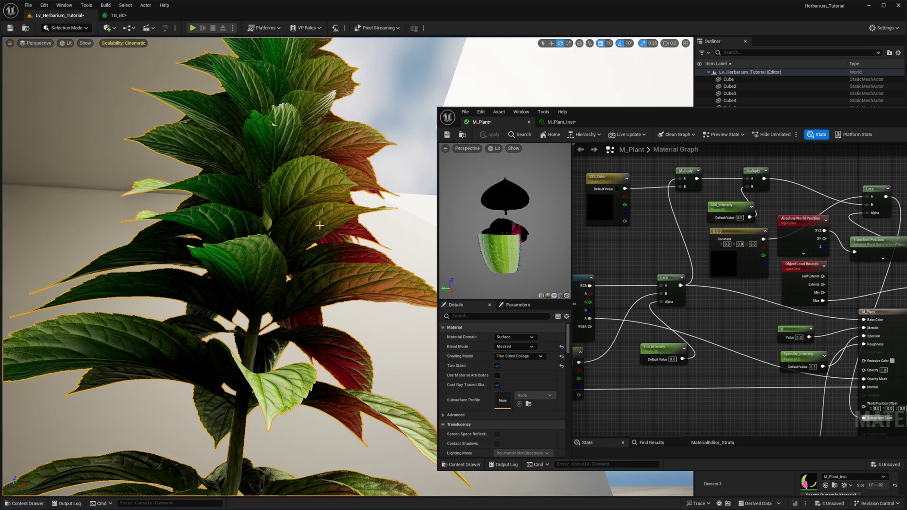
{"action": "right_click_drag", "start_coordinate": [335, 197], "coordinate": [349, 326]}
{"action": "right_click_drag", "start_coordinate": [685, 246], "coordinate": [643, 239]}
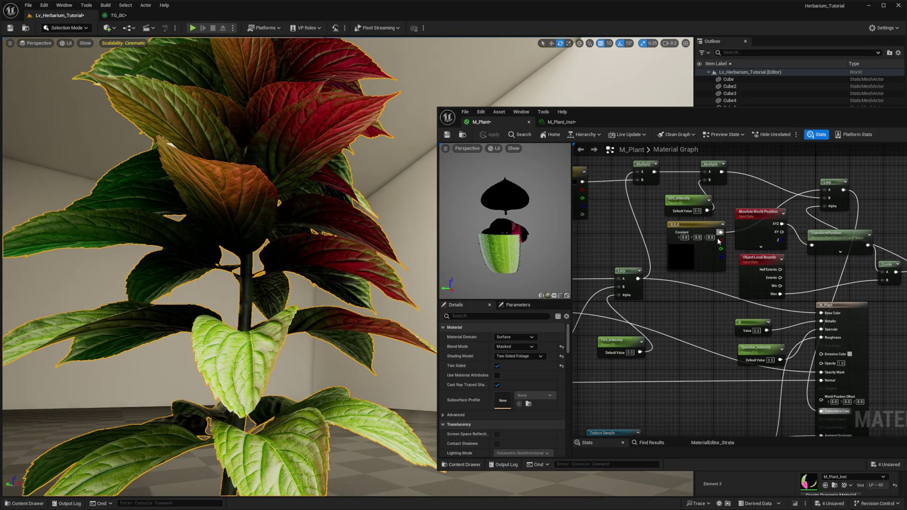
Connect the SSS_Intensity Multiply's output straight to M_Plant's Subsurface Color input, bypassing the height-mask Lerp.
{"action": "right_click_drag", "start_coordinate": [701, 254], "coordinate": [761, 260]}
{"action": "right_click_drag", "start_coordinate": [816, 281], "coordinate": [743, 269]}
{"action": "right_click_drag", "start_coordinate": [712, 192], "coordinate": [738, 203]}
{"action": "left_click_drag", "start_coordinate": [755, 170], "coordinate": [858, 411]}
Move the height-mask nodes, including the Lerp, black Constant, position, bounds and Divide nodes, away from the active graph and apply the material.
{"action": "right_click_drag", "start_coordinate": [709, 330], "coordinate": [707, 364]}
{"action": "scroll", "coordinate": [778, 273], "scroll_direction": "down", "scroll_amount": 1}
{"action": "right_click_drag", "start_coordinate": [778, 273], "coordinate": [760, 245]}
{"action": "left_click_drag", "start_coordinate": [901, 186], "coordinate": [762, 269]}
{"action": "left_click", "coordinate": [705, 262], "text": "shift"}
{"action": "right_click_drag", "start_coordinate": [711, 264], "coordinate": [695, 266]}
{"action": "scroll", "coordinate": [695, 266], "scroll_direction": "down", "scroll_amount": 3}
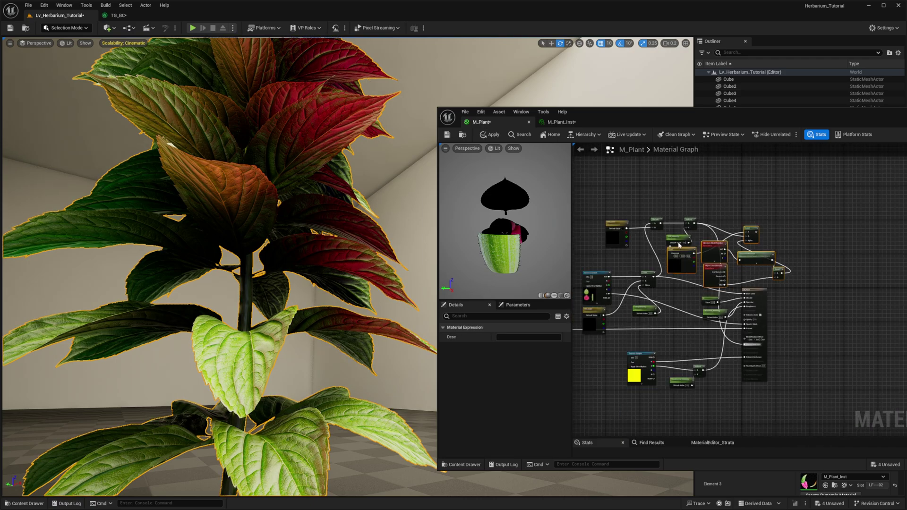
{"action": "left_click_drag", "start_coordinate": [685, 259], "coordinate": [803, 236]}
{"action": "scroll", "coordinate": [662, 288], "scroll_direction": "up", "scroll_amount": 4}
{"action": "mouse_move", "coordinate": [661, 288]}
{"action": "right_mouse_down"}
{"action": "mouse_move", "coordinate": [780, 215]}
{"action": "mouse_move", "coordinate": [740, 257]}
{"action": "mouse_move", "coordinate": [657, 300]}
{"action": "right_mouse_up"}
{"action": "scroll", "coordinate": [740, 257], "scroll_direction": "up", "scroll_amount": 1}
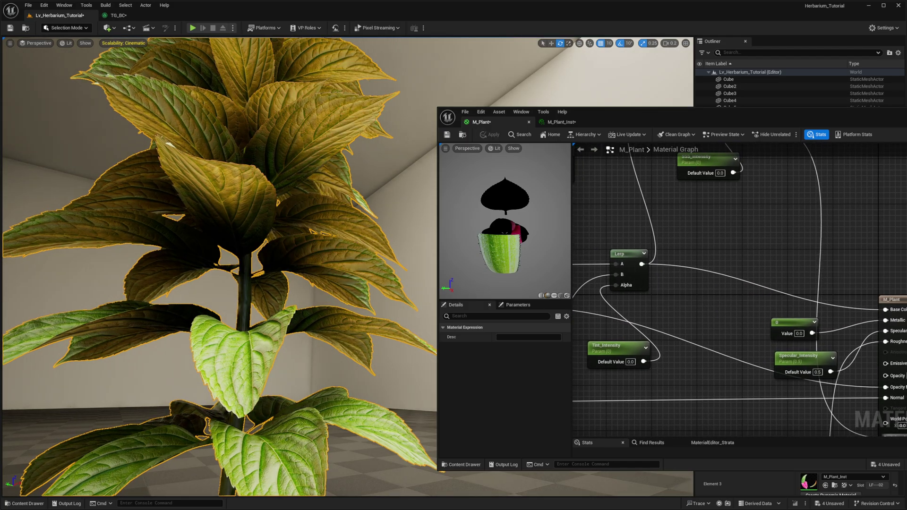
{"action": "right_click_drag", "start_coordinate": [352, 158], "coordinate": [352, 128]}
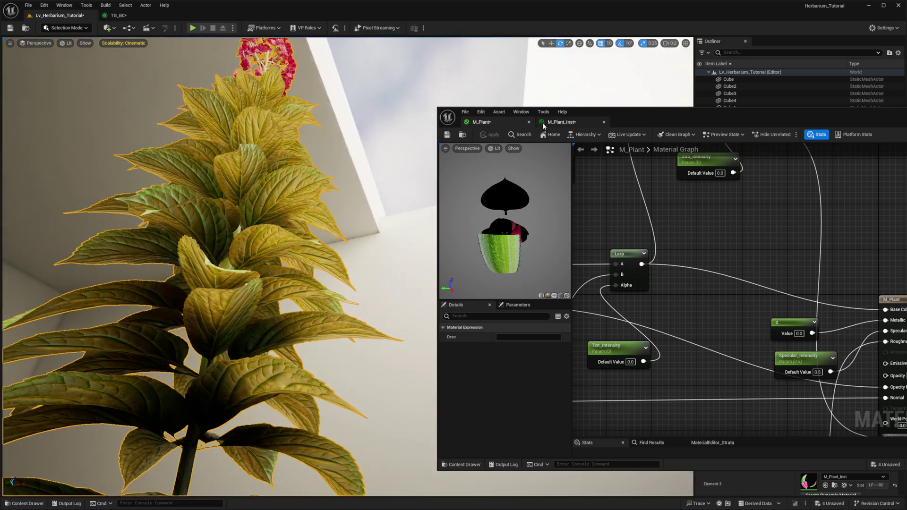
Change SSS_Color in M_Plant_Inst to a dark, fully saturated orange with a value of about 0.27.
{"action": "left_click", "coordinate": [543, 124]}
{"action": "left_click", "coordinate": [675, 247]}
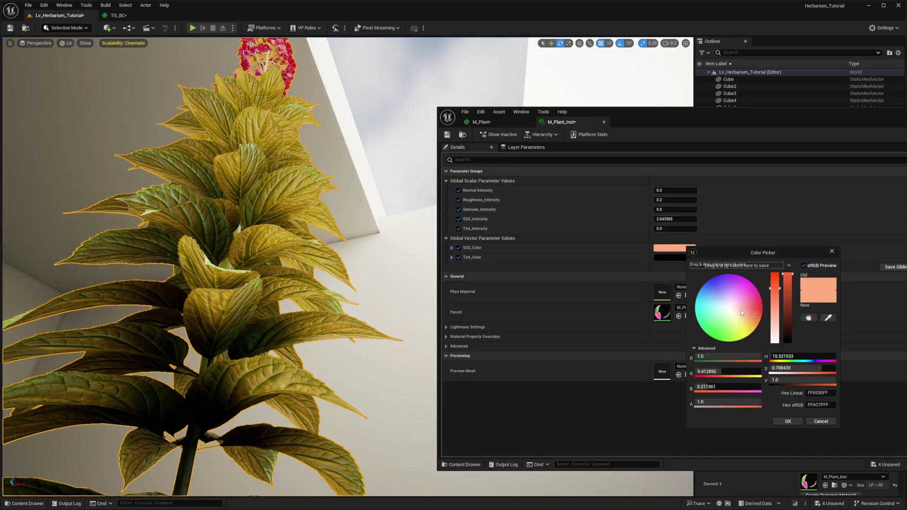
{"action": "left_click", "coordinate": [786, 324]}
{"action": "right_click_drag", "start_coordinate": [378, 265], "coordinate": [386, 273]}
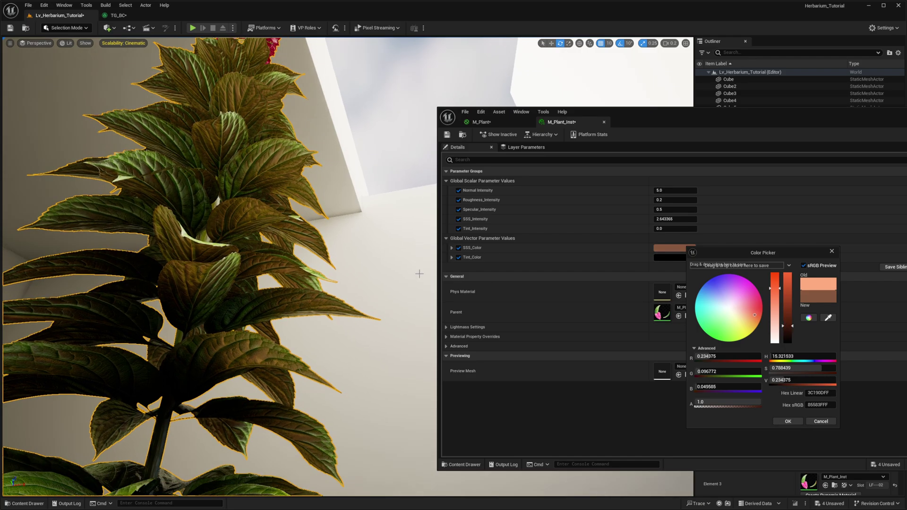
{"action": "left_click", "coordinate": [775, 273]}
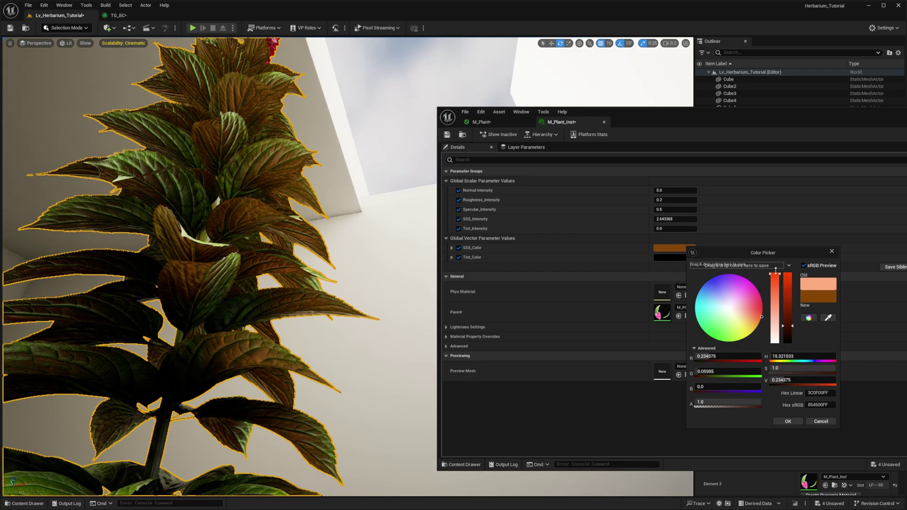
{"action": "mouse_move", "coordinate": [788, 326]}
{"action": "left_mouse_down"}
{"action": "mouse_move", "coordinate": [789, 298]}
{"action": "mouse_move", "coordinate": [790, 324]}
{"action": "left_mouse_up"}
{"action": "right_click_drag", "start_coordinate": [378, 278], "coordinate": [365, 255]}
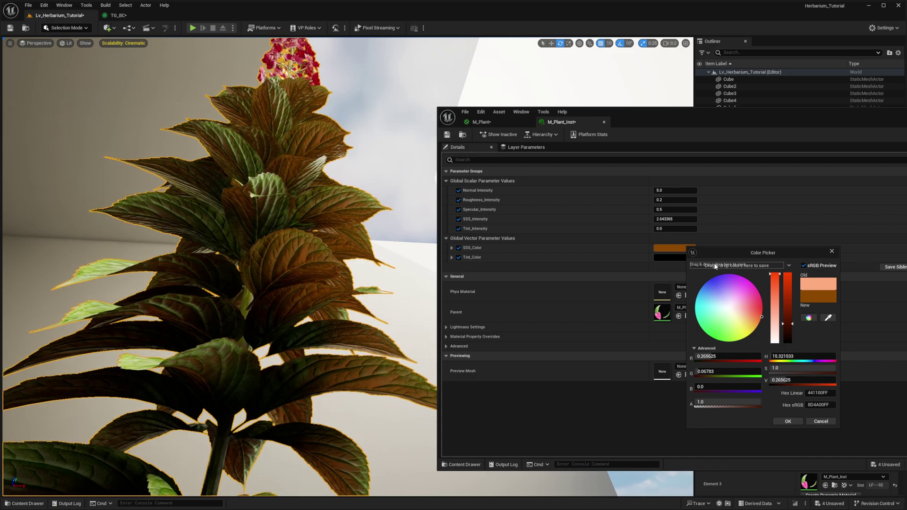
Set SSS_Color to a muted green with hue about 120, saturation about 0.59 and value about 0.29, and accept it.
{"action": "left_click_drag", "start_coordinate": [725, 303], "coordinate": [714, 335]}
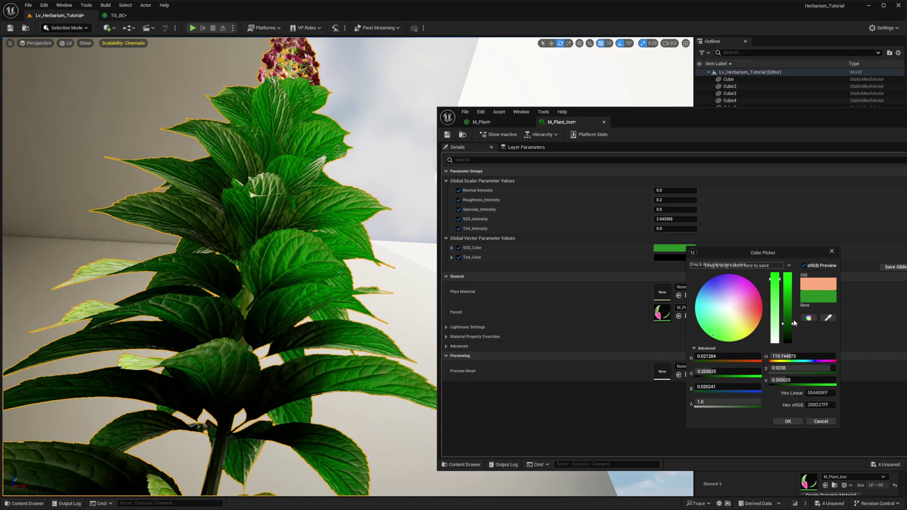
{"action": "mouse_move", "coordinate": [790, 303]}
{"action": "left_mouse_down"}
{"action": "mouse_move", "coordinate": [789, 289]}
{"action": "mouse_move", "coordinate": [791, 307]}
{"action": "left_mouse_up"}
{"action": "mouse_move", "coordinate": [364, 250]}
{"action": "right_mouse_down"}
{"action": "mouse_move", "coordinate": [373, 312]}
{"action": "mouse_move", "coordinate": [364, 349]}
{"action": "mouse_move", "coordinate": [373, 373]}
{"action": "mouse_move", "coordinate": [395, 269]}
{"action": "mouse_move", "coordinate": [378, 241]}
{"action": "mouse_move", "coordinate": [375, 250]}
{"action": "right_mouse_up"}
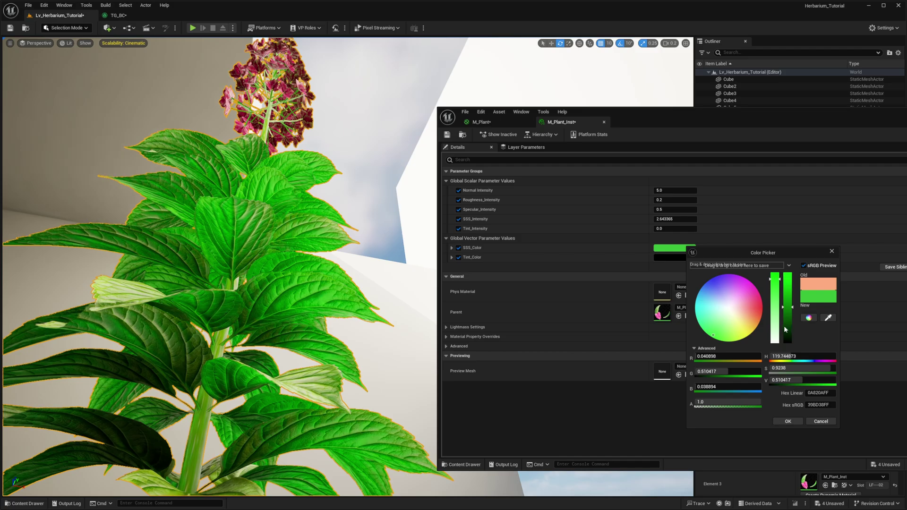
{"action": "mouse_move", "coordinate": [780, 316]}
{"action": "left_mouse_down"}
{"action": "mouse_move", "coordinate": [775, 302]}
{"action": "mouse_move", "coordinate": [784, 332]}
{"action": "mouse_move", "coordinate": [784, 323]}
{"action": "left_mouse_up"}
{"action": "right_click_drag", "start_coordinate": [297, 281], "coordinate": [307, 302]}
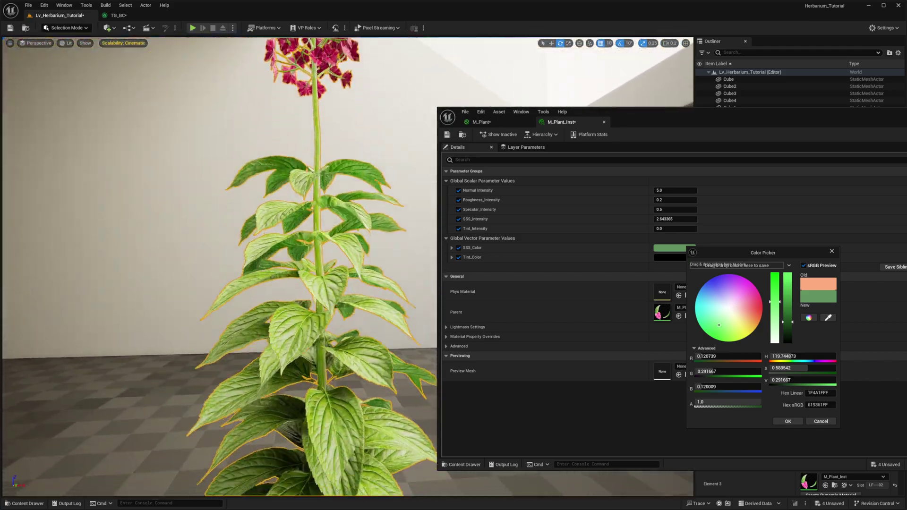
{"action": "left_click", "coordinate": [787, 422]}
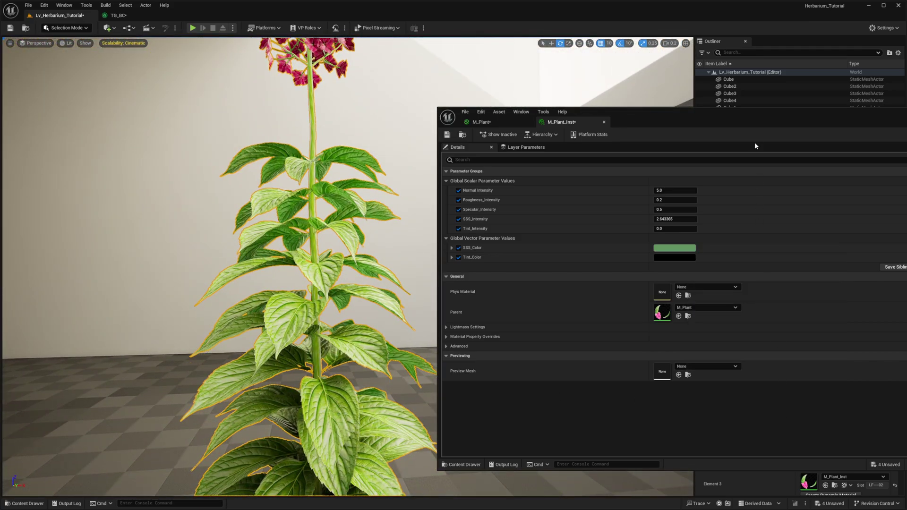
Move the material editor out of the way and view the whole plant from above in the level.
{"action": "left_click_drag", "start_coordinate": [750, 119], "coordinate": [906, 137]}
{"action": "right_click_drag", "start_coordinate": [425, 265], "coordinate": [425, 246]}
{"action": "right_click_drag", "start_coordinate": [500, 156], "coordinate": [531, 217]}
{"action": "right_click_drag", "start_coordinate": [348, 283], "coordinate": [355, 203]}
{"action": "right_click_drag", "start_coordinate": [491, 214], "coordinate": [444, 230]}
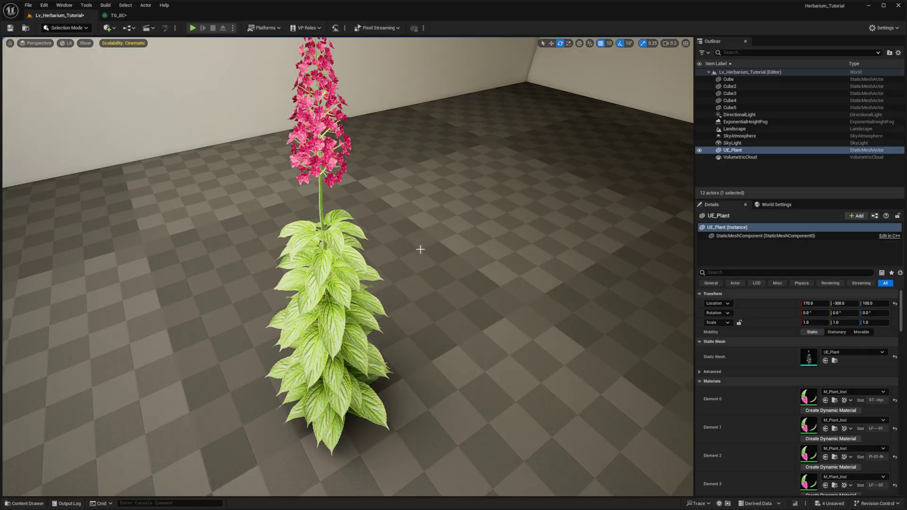